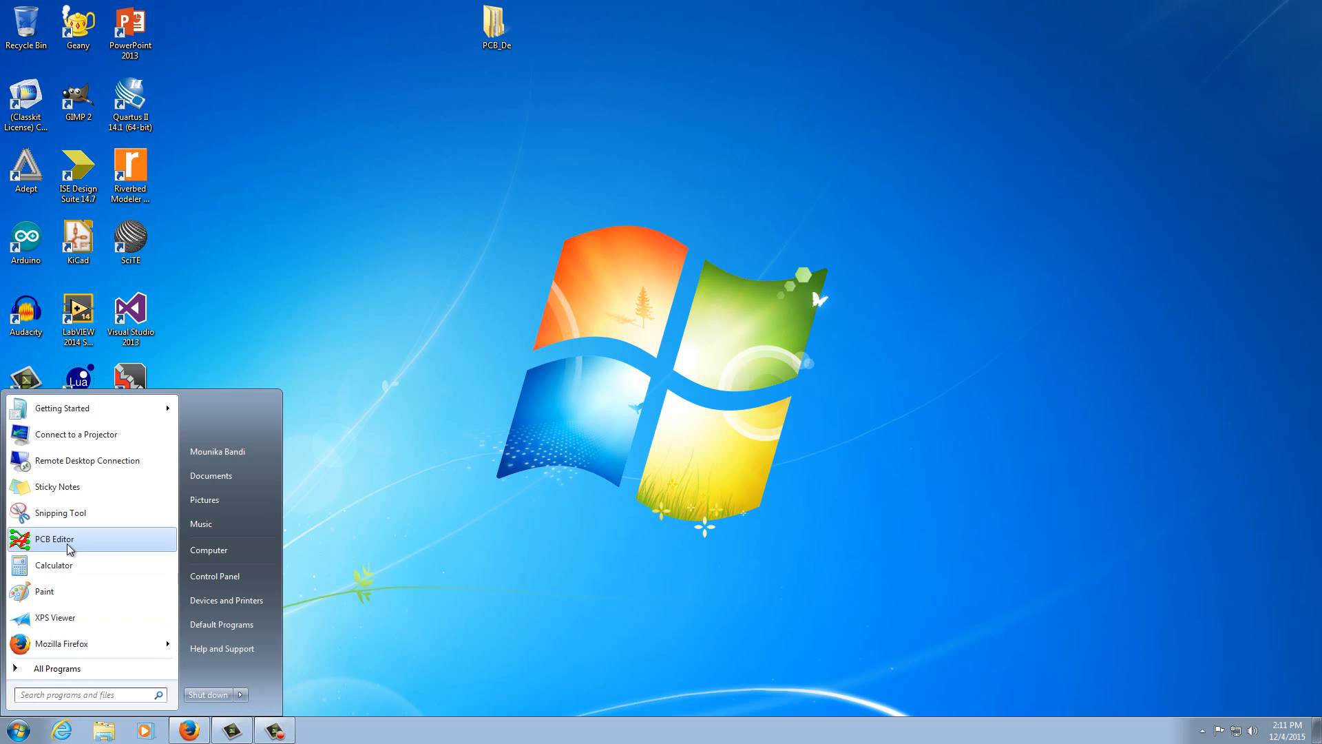
- Launch PCB Editor using the Allegro PCB Designer (was Performance L) product
click(70, 540)
click(578, 295)
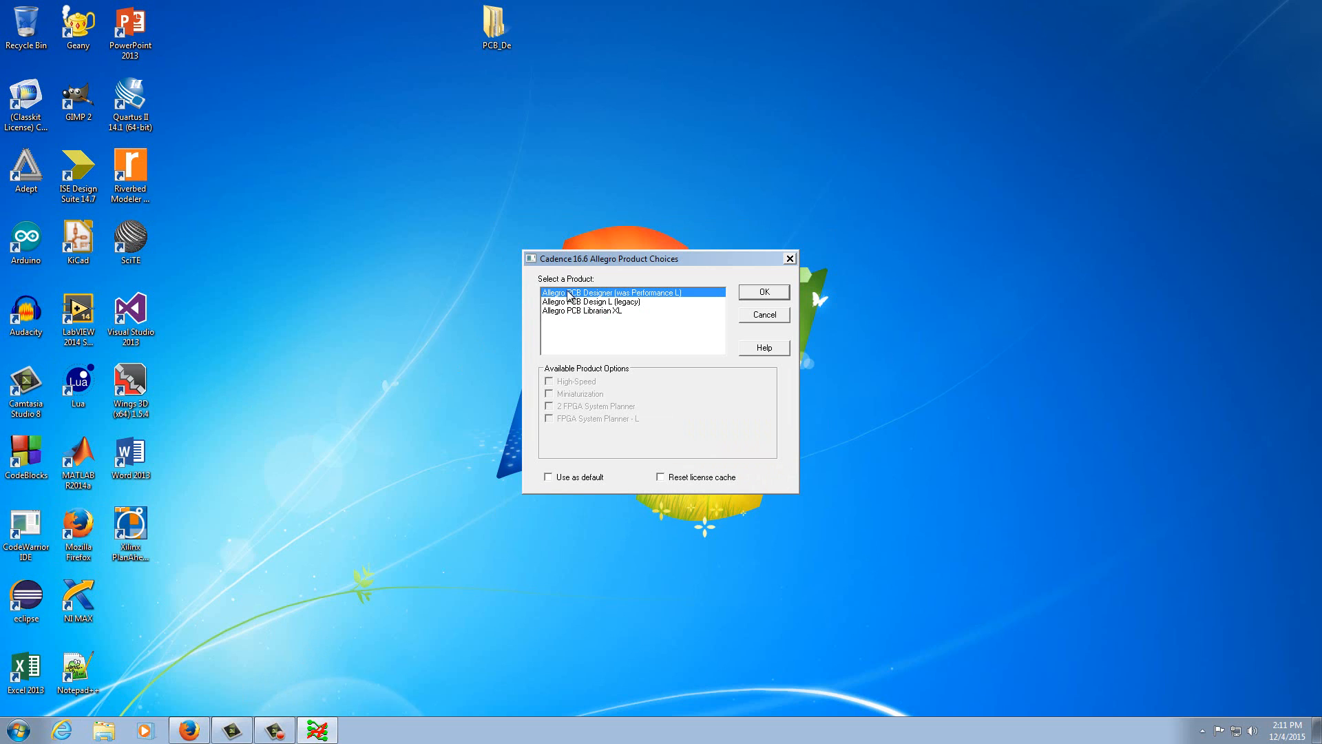
click(765, 296)
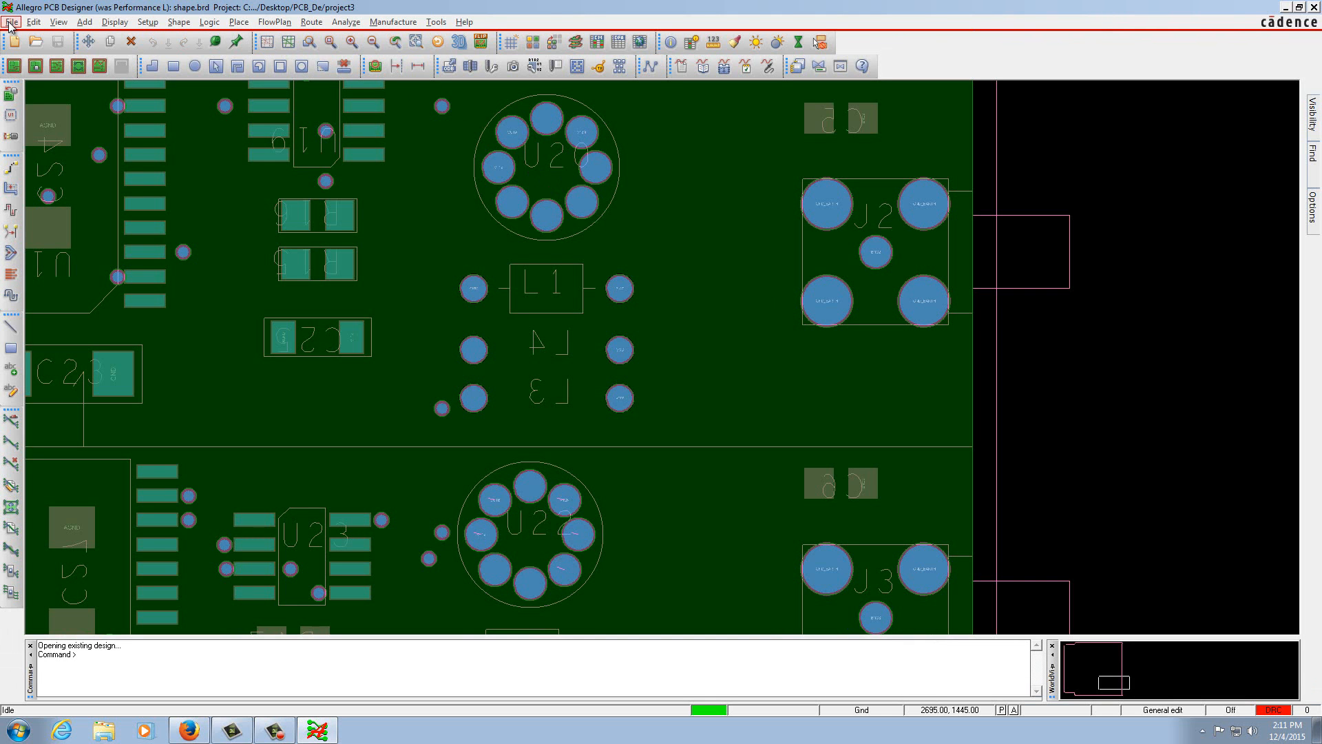
- Open the board file placed.brd from the project3 folder
click(11, 22)
click(31, 49)
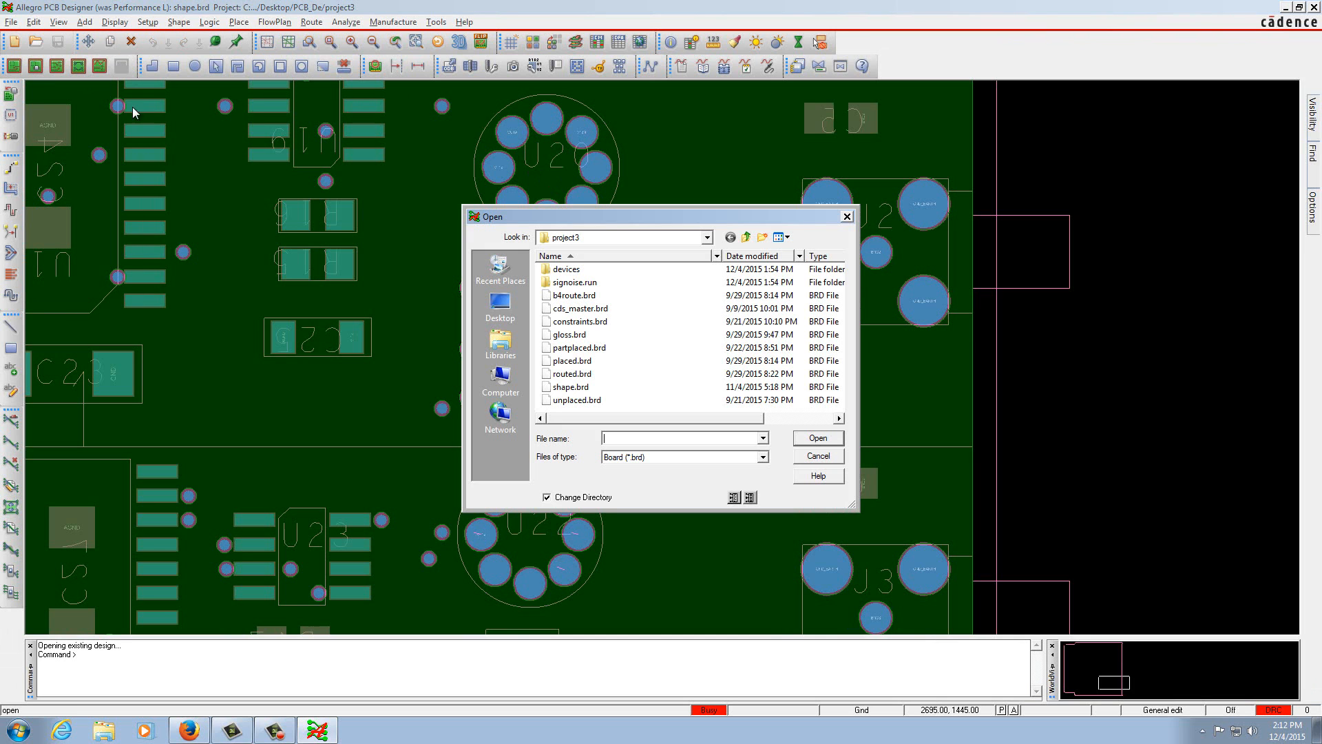
click(573, 361)
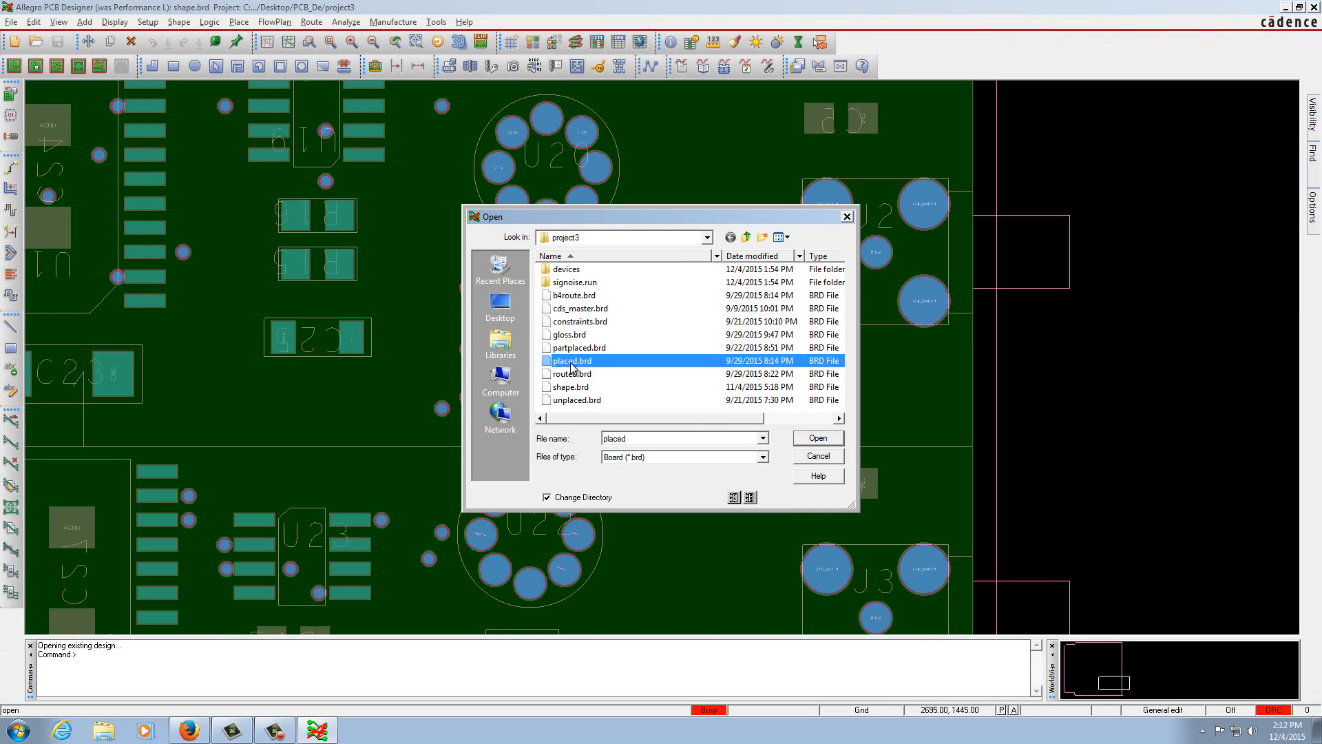
click(830, 442)
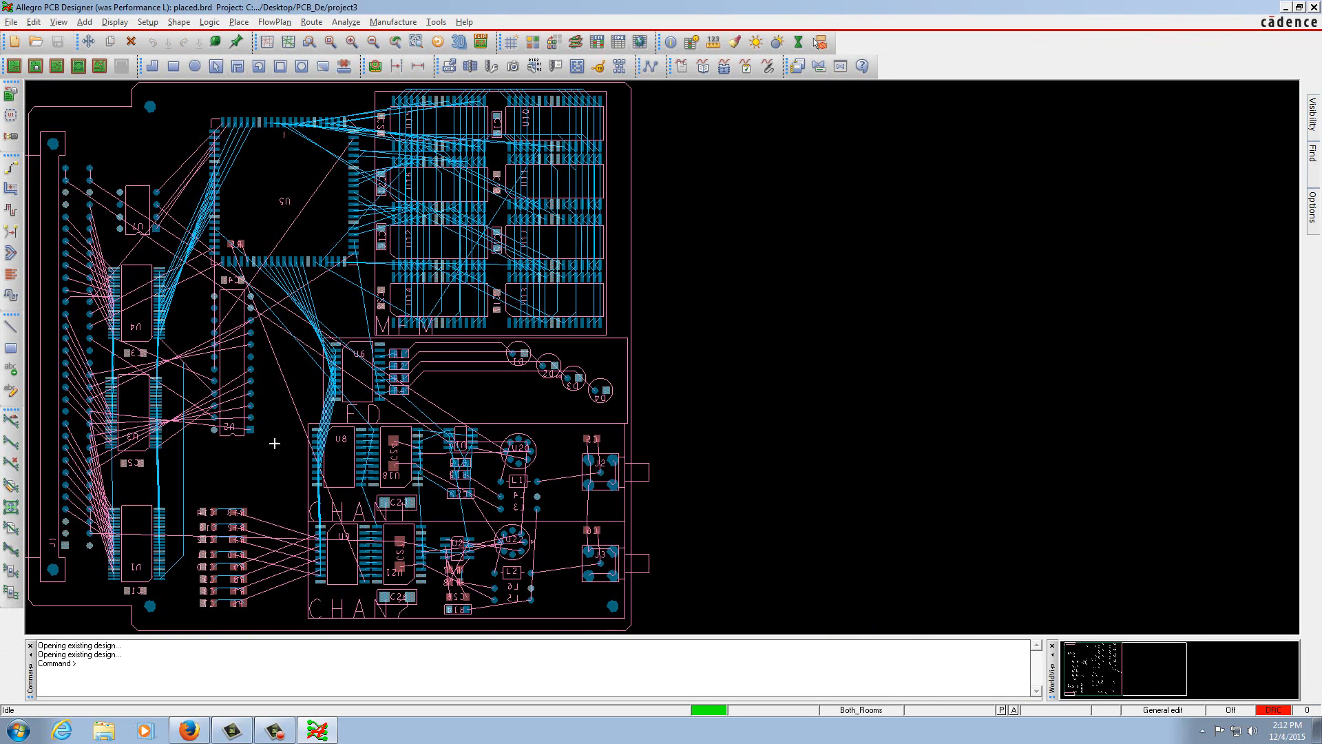
- Hide all ratsnest lines on the board
mouse_move(240, 126)
click(116, 21)
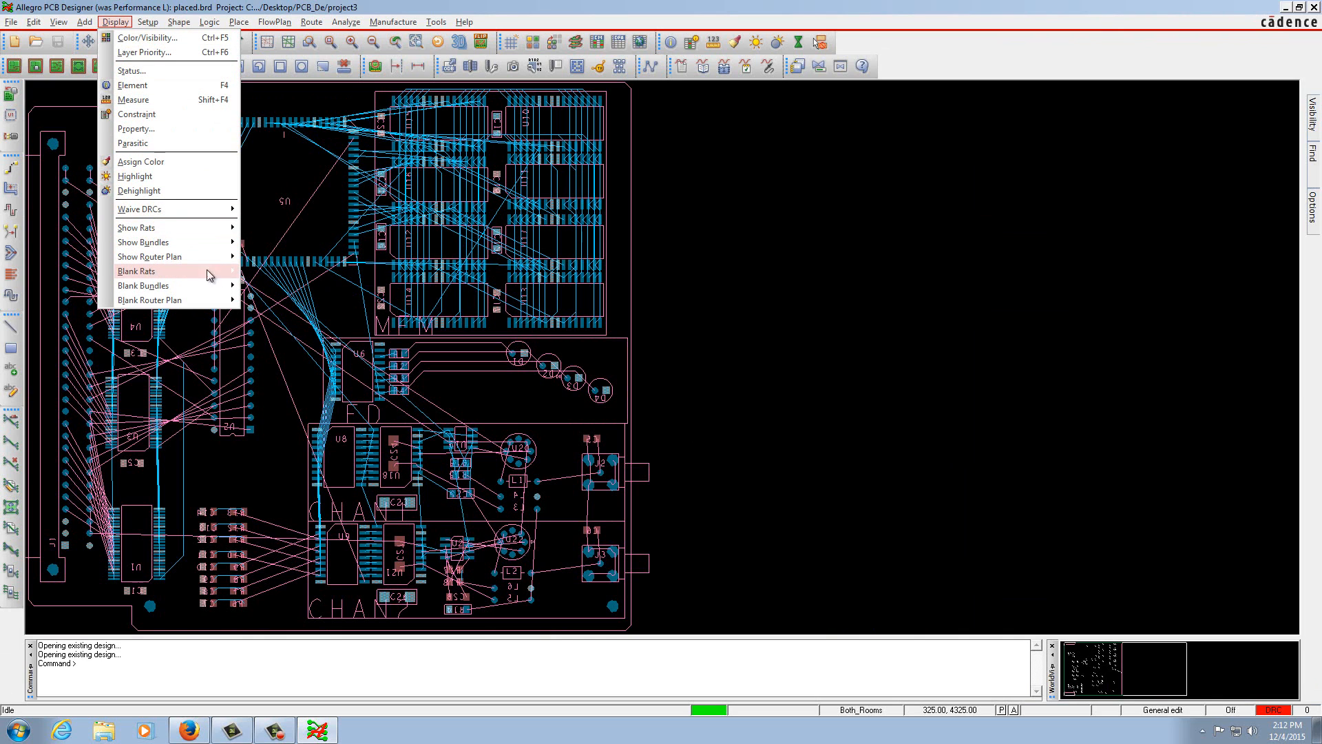
mouse_move(210, 271)
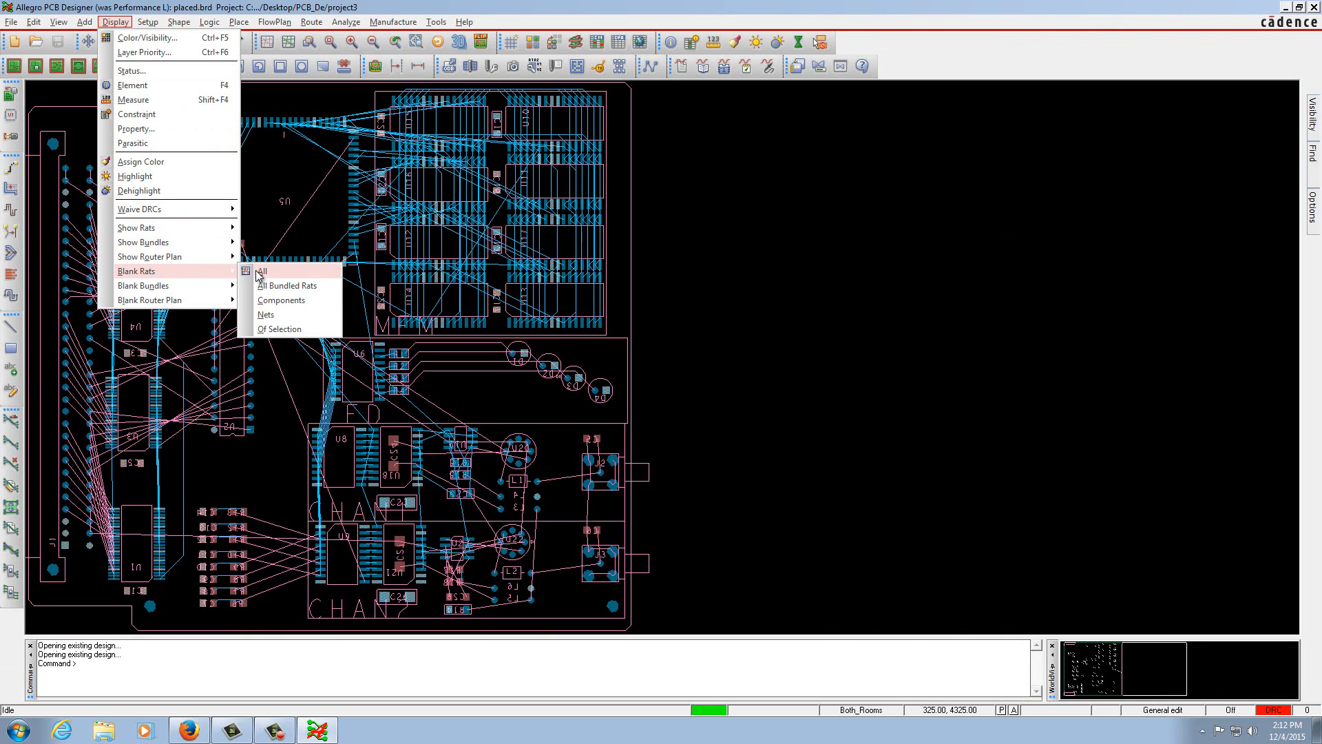
click(256, 271)
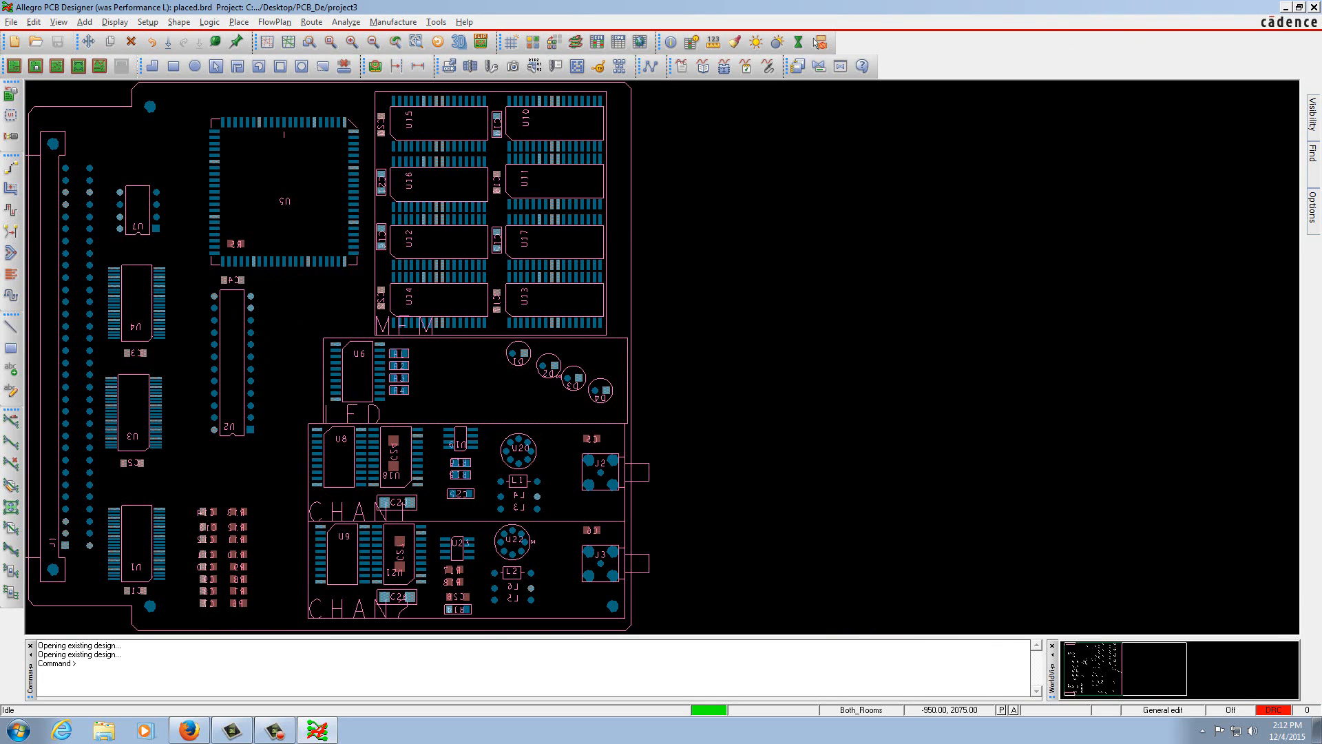
click(266, 264)
- Reapply the blanking of all ratsnest lines, then toggle them all on and back off
click(116, 23)
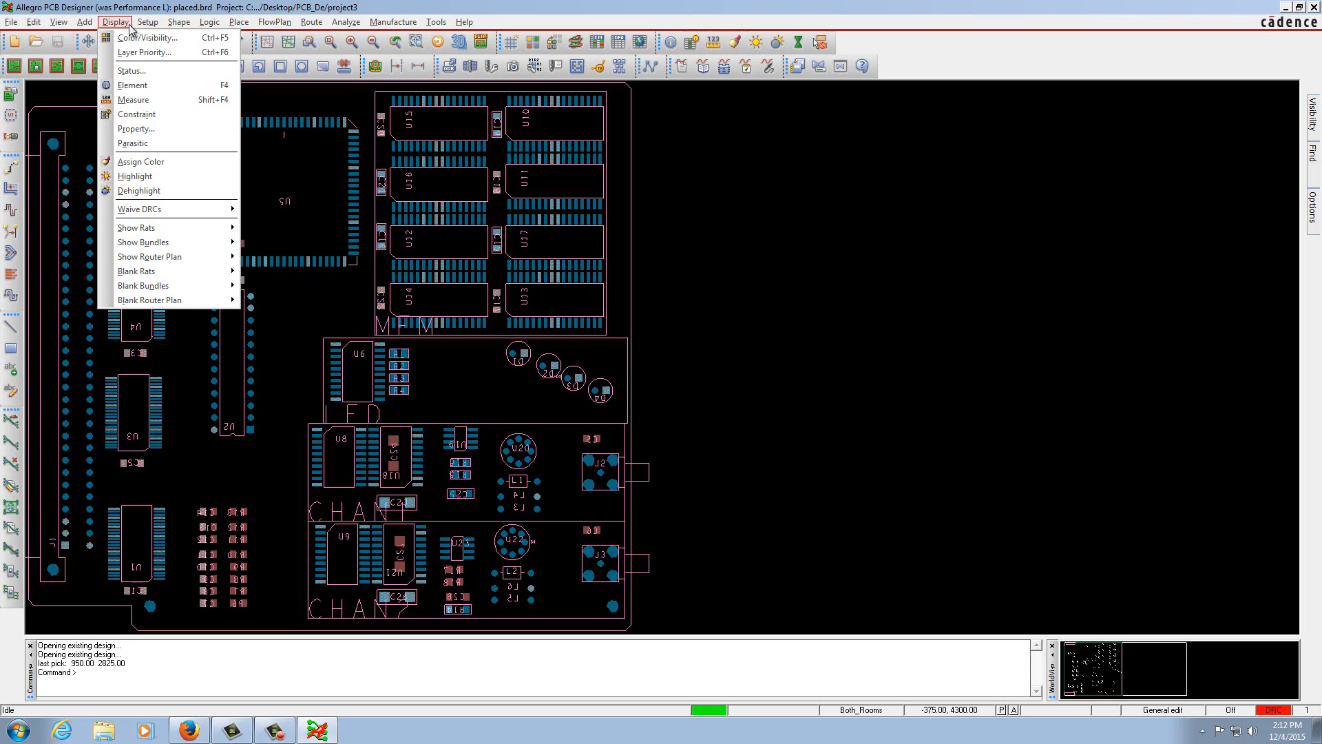
mouse_move(186, 273)
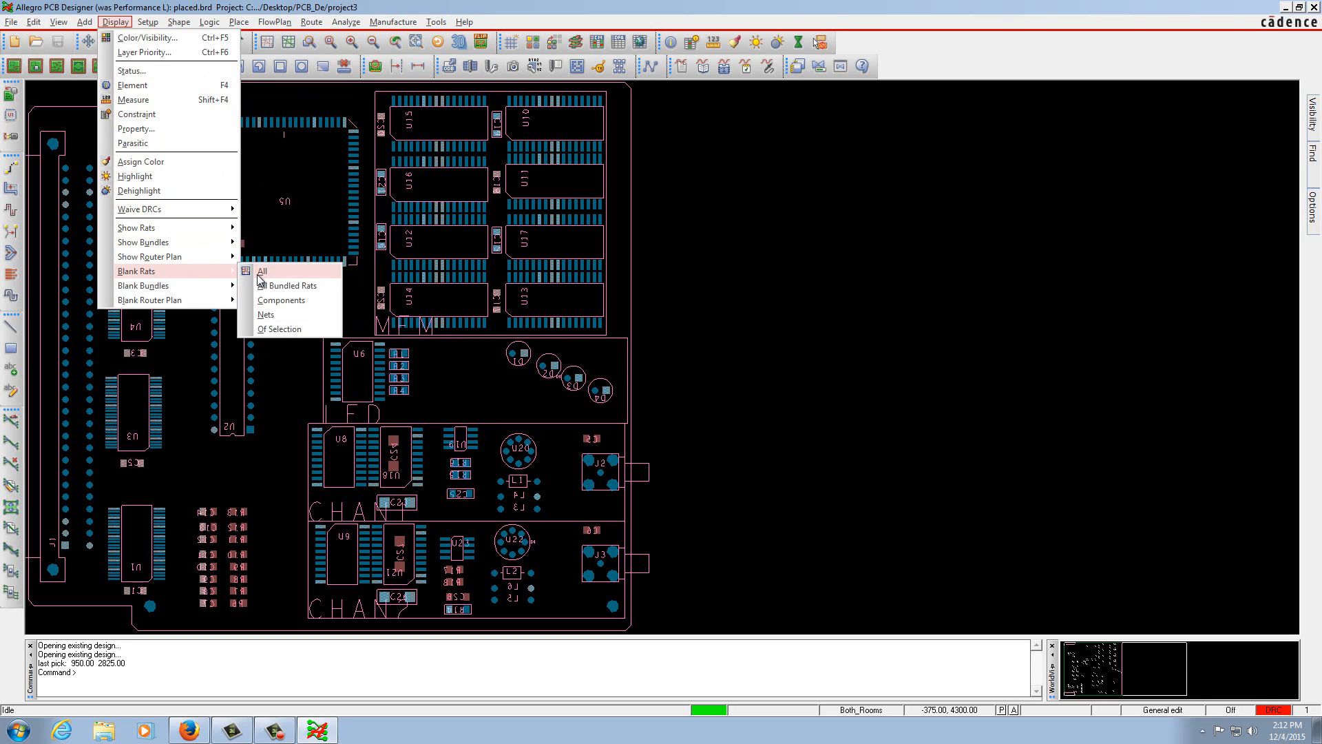
click(259, 274)
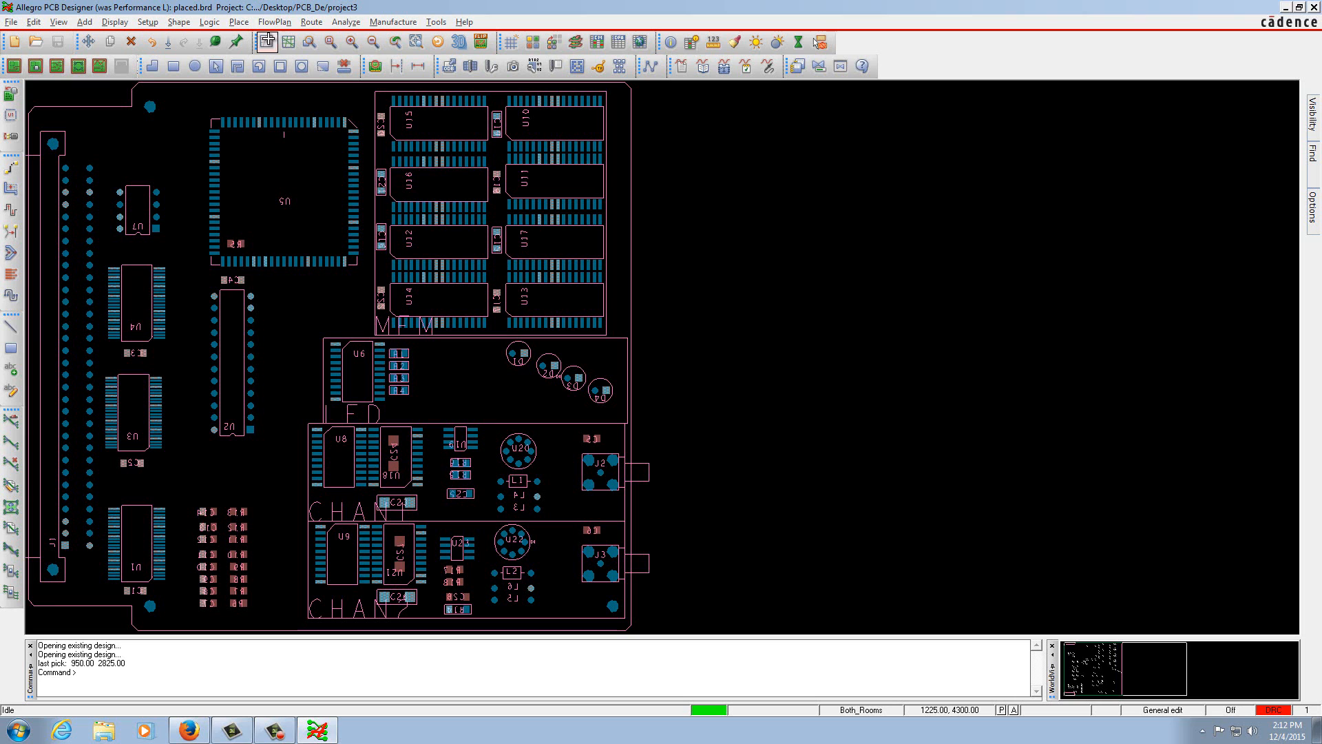
click(291, 42)
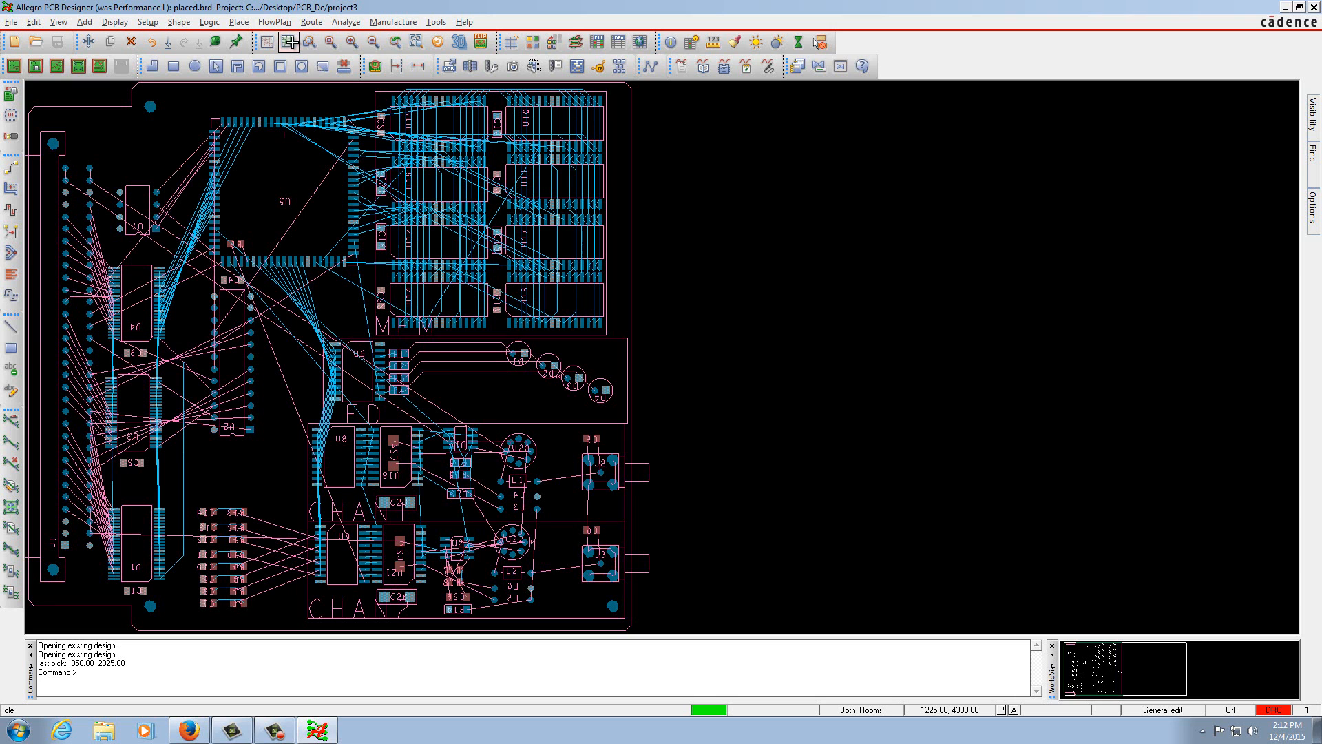
click(270, 46)
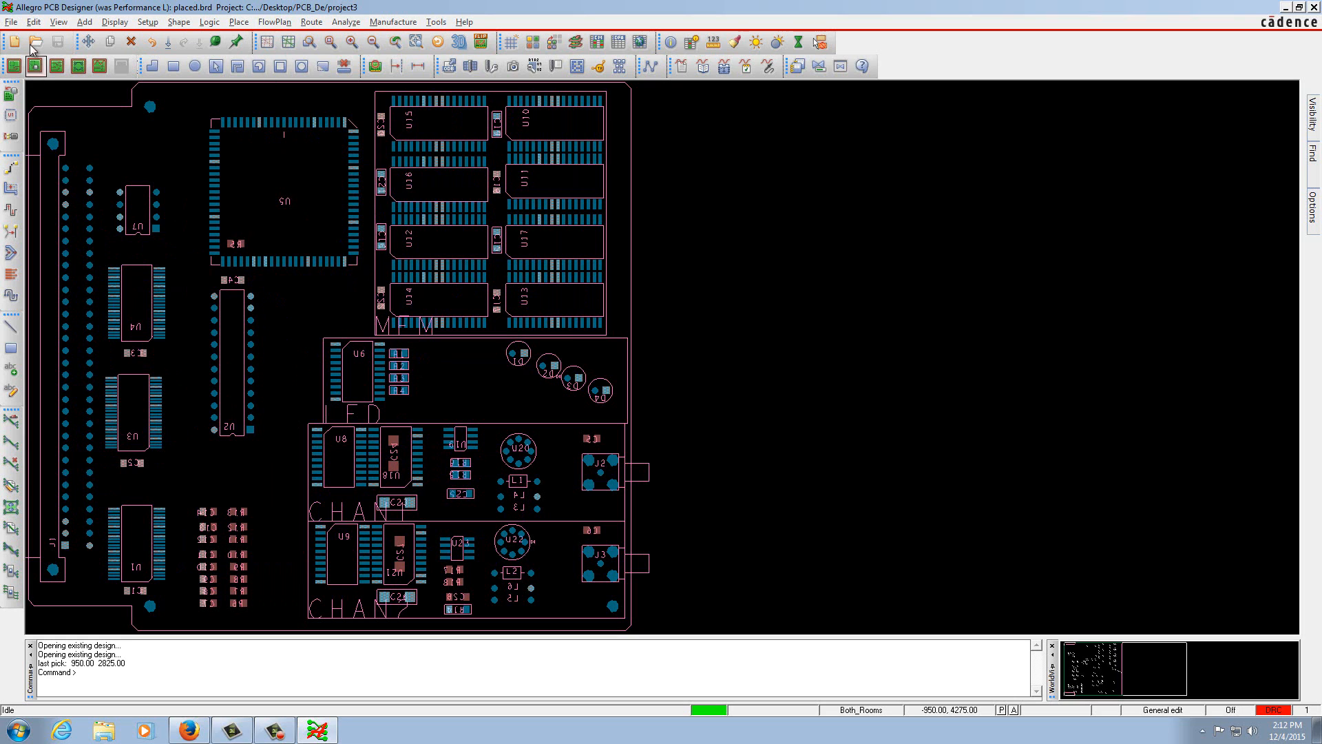
- Show the ratsnest of the single net AEN by finding the net by name
click(122, 24)
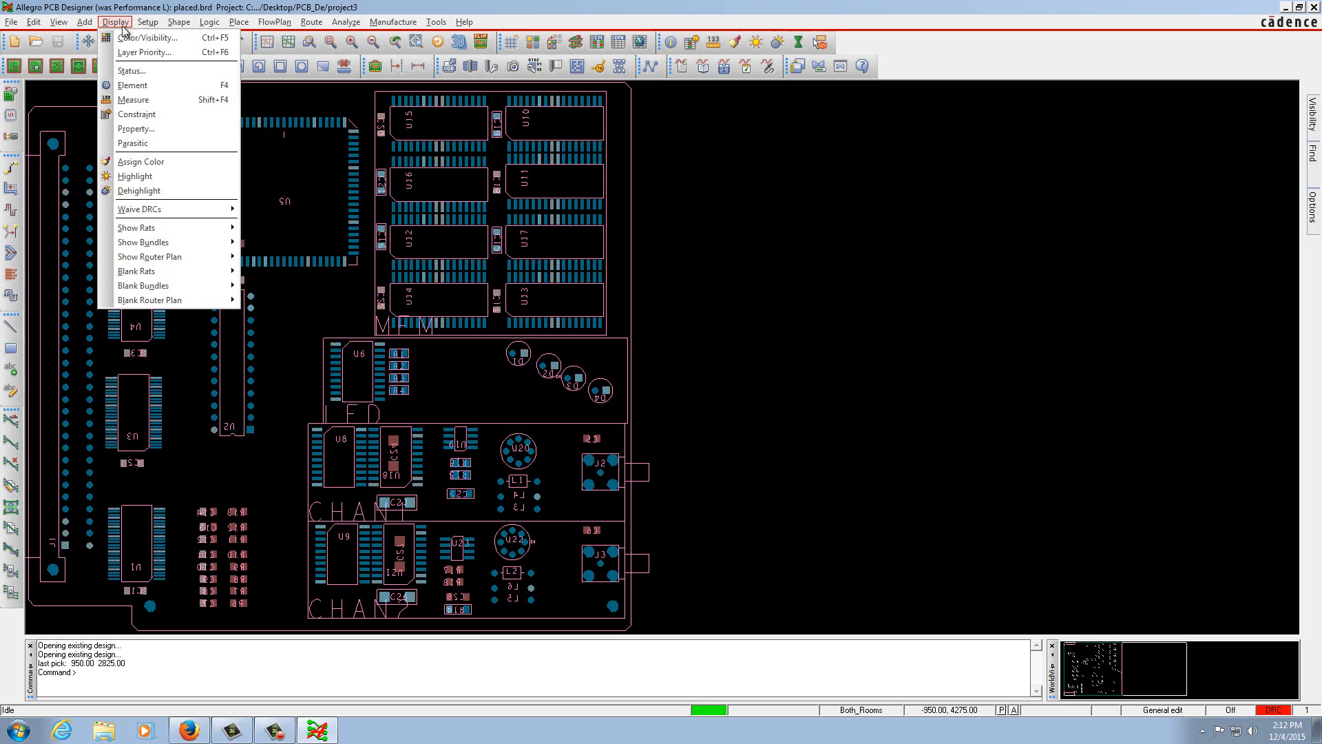
mouse_move(191, 227)
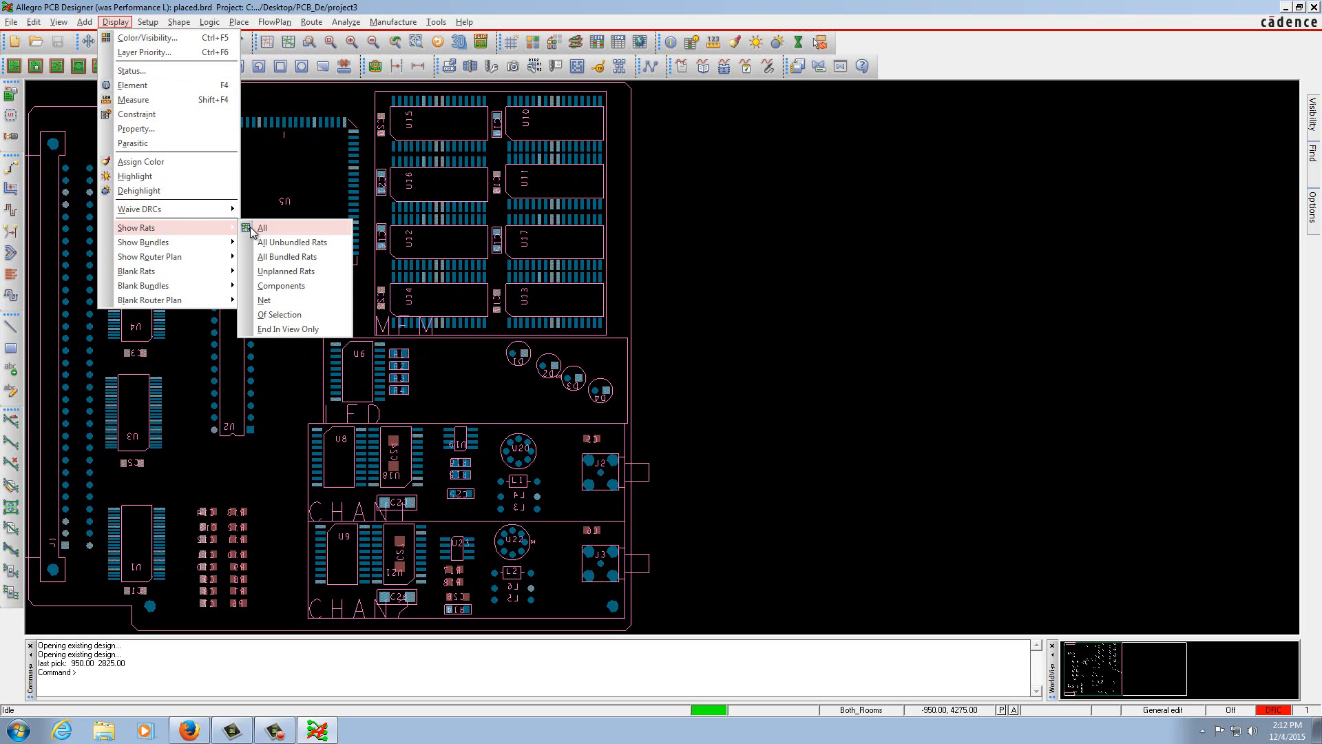
click(272, 300)
mouse_move(1312, 221)
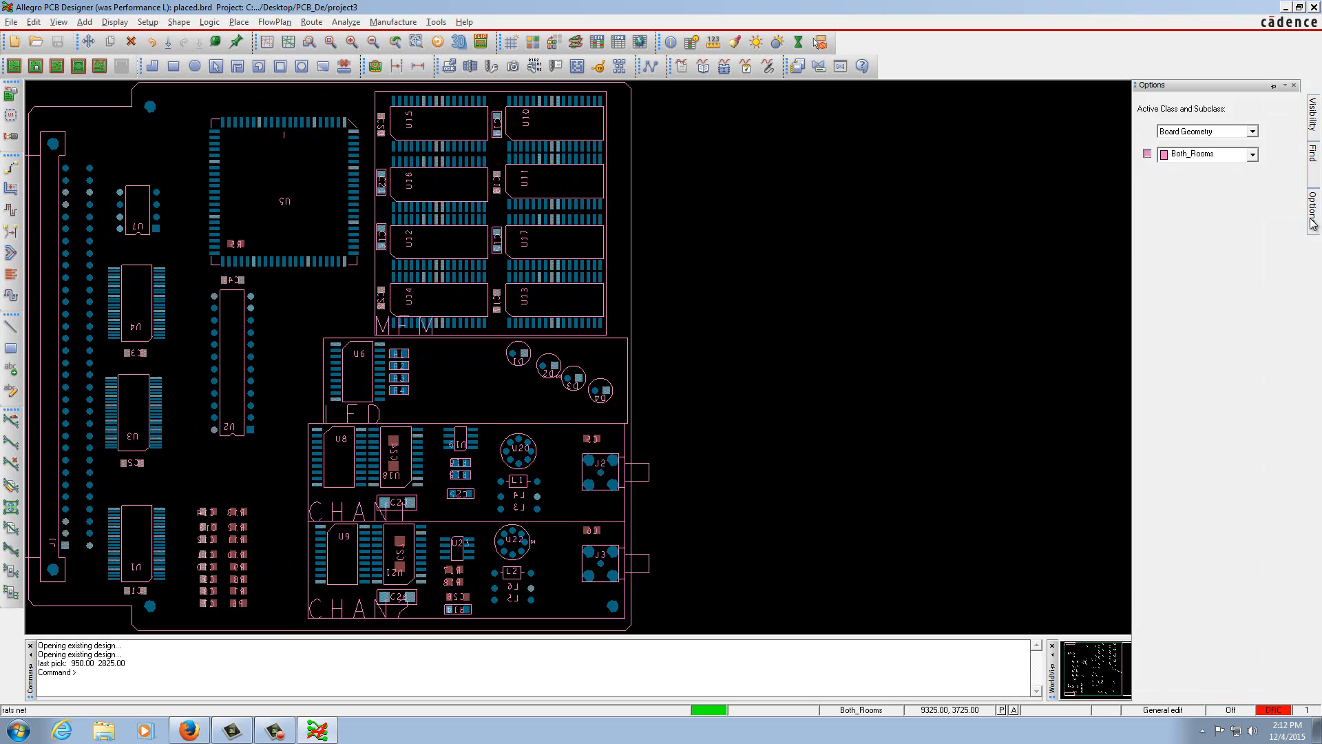
mouse_move(1313, 155)
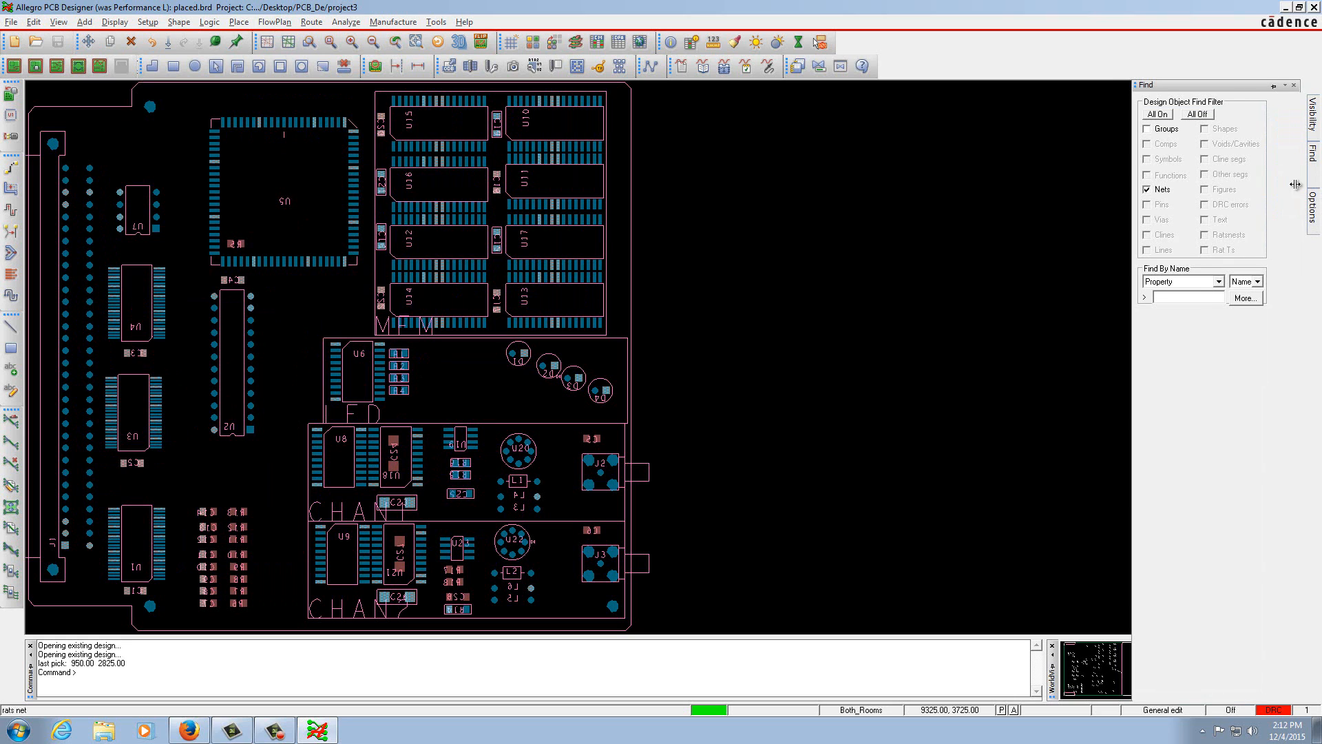
click(1219, 282)
click(1198, 299)
key(Return)
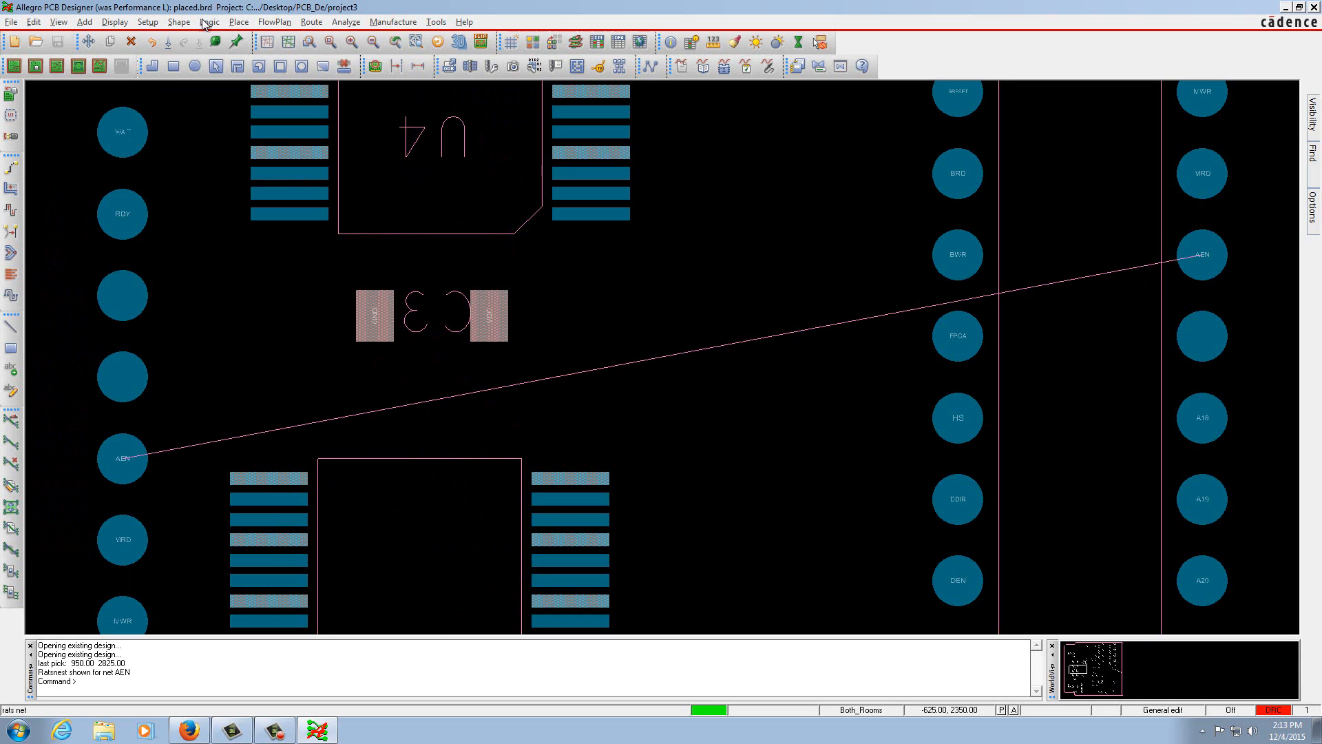
- Hide the ratsnest line shown for net AEN by blanking all rats
click(115, 22)
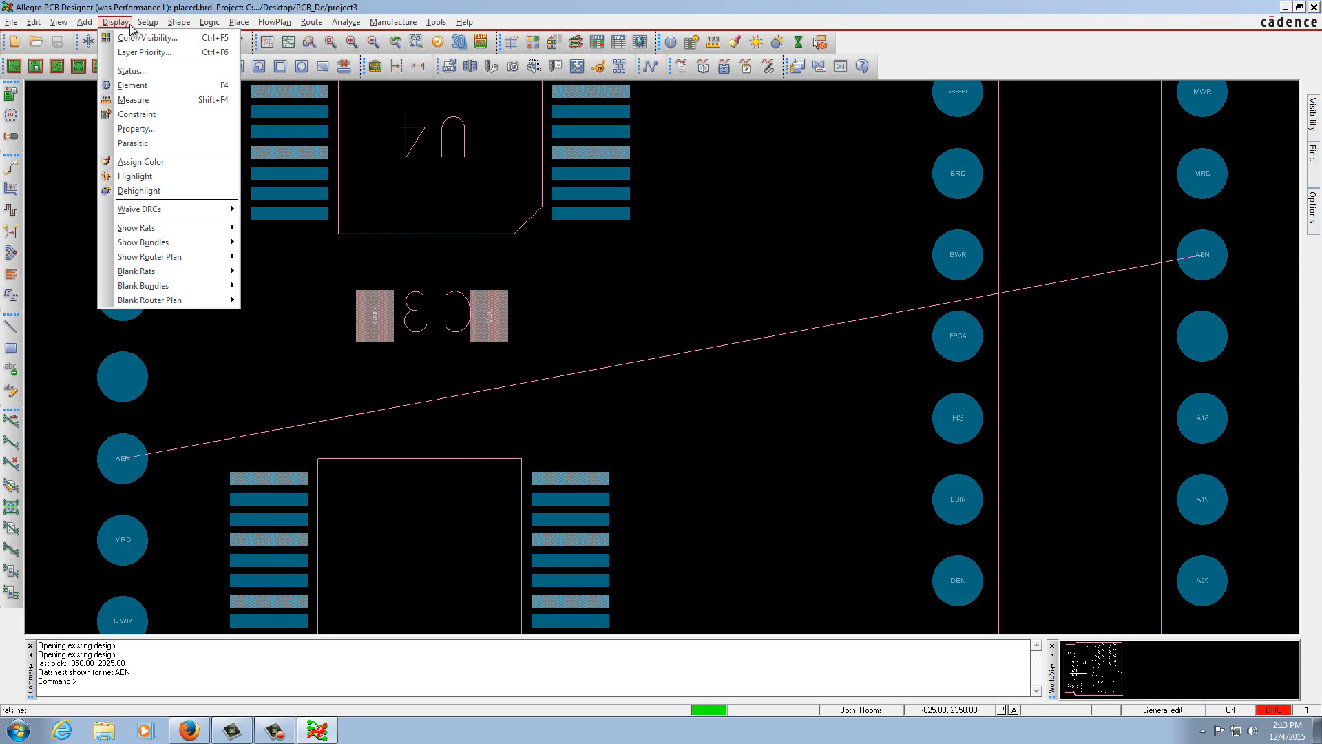
mouse_move(181, 275)
click(283, 276)
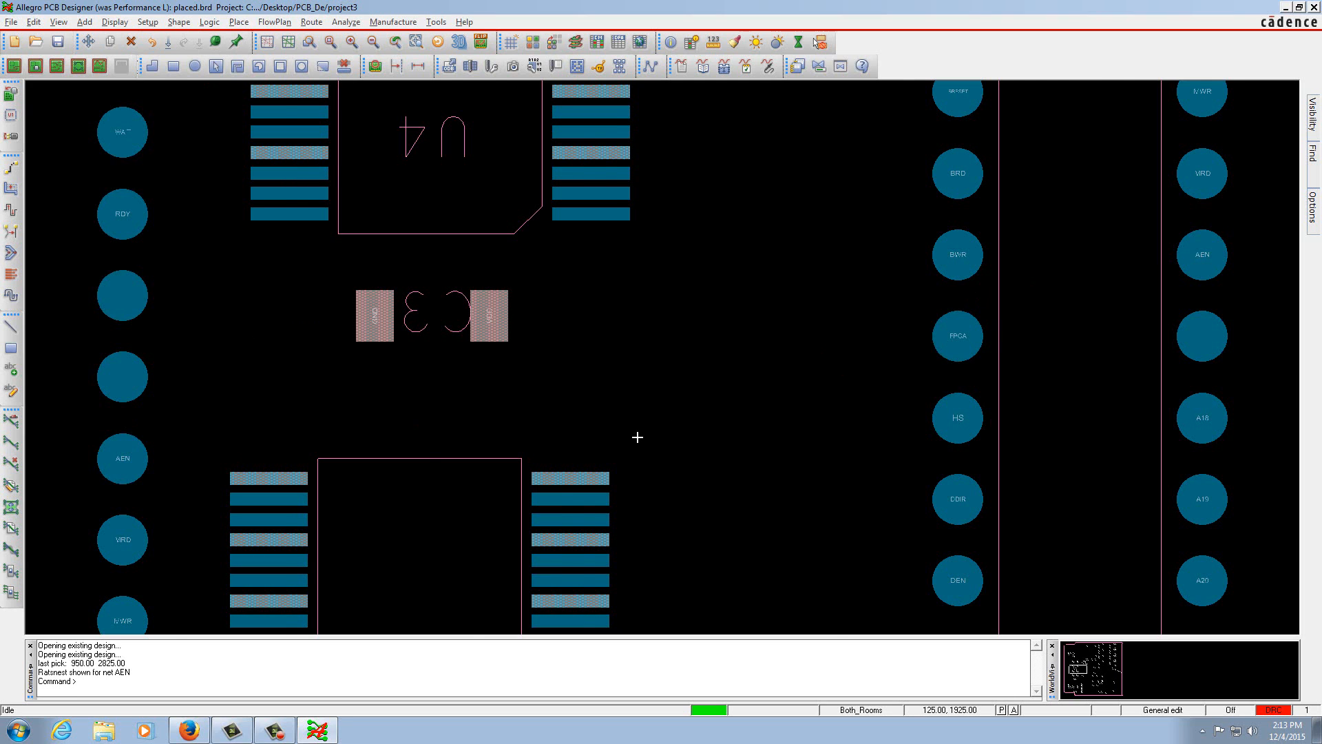
- Show the ratsnest lines of all nets across the whole board
scroll(638, 437, down, 1)
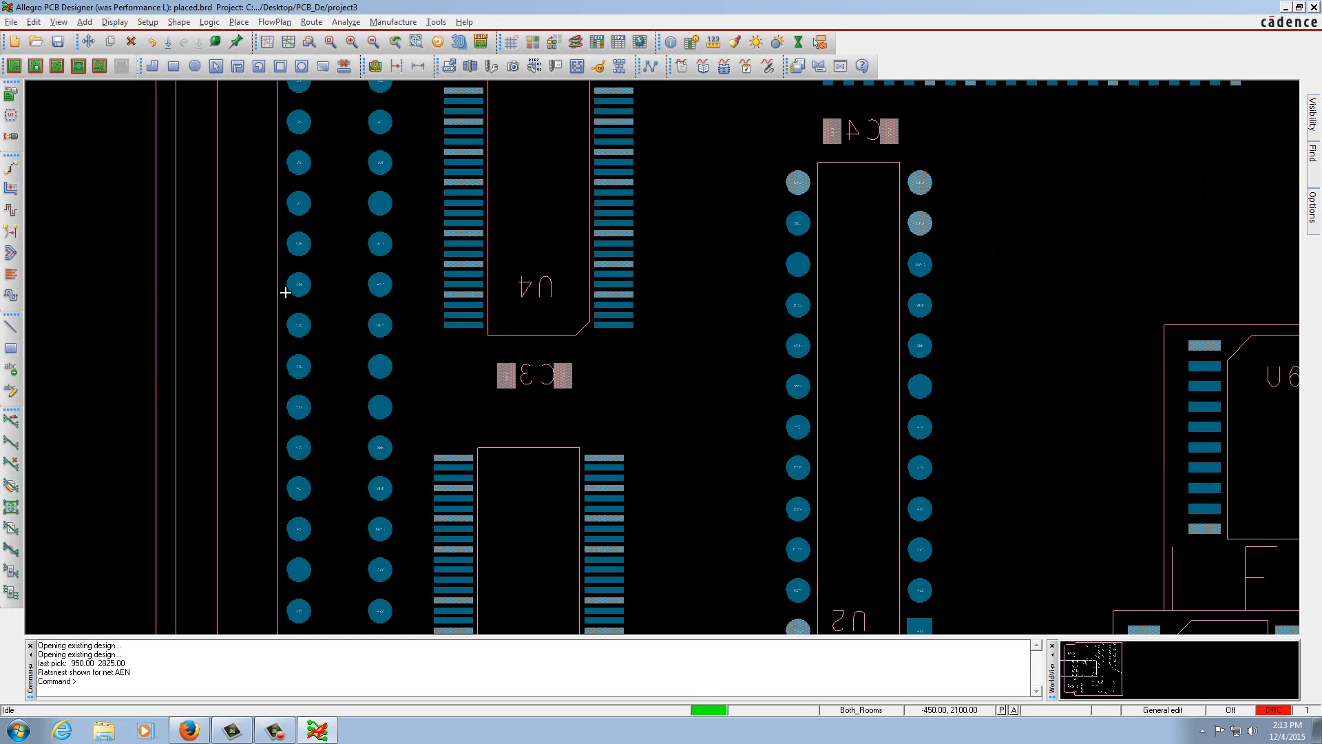
scroll(352, 172, down, 5)
scroll(289, 231, up, 1)
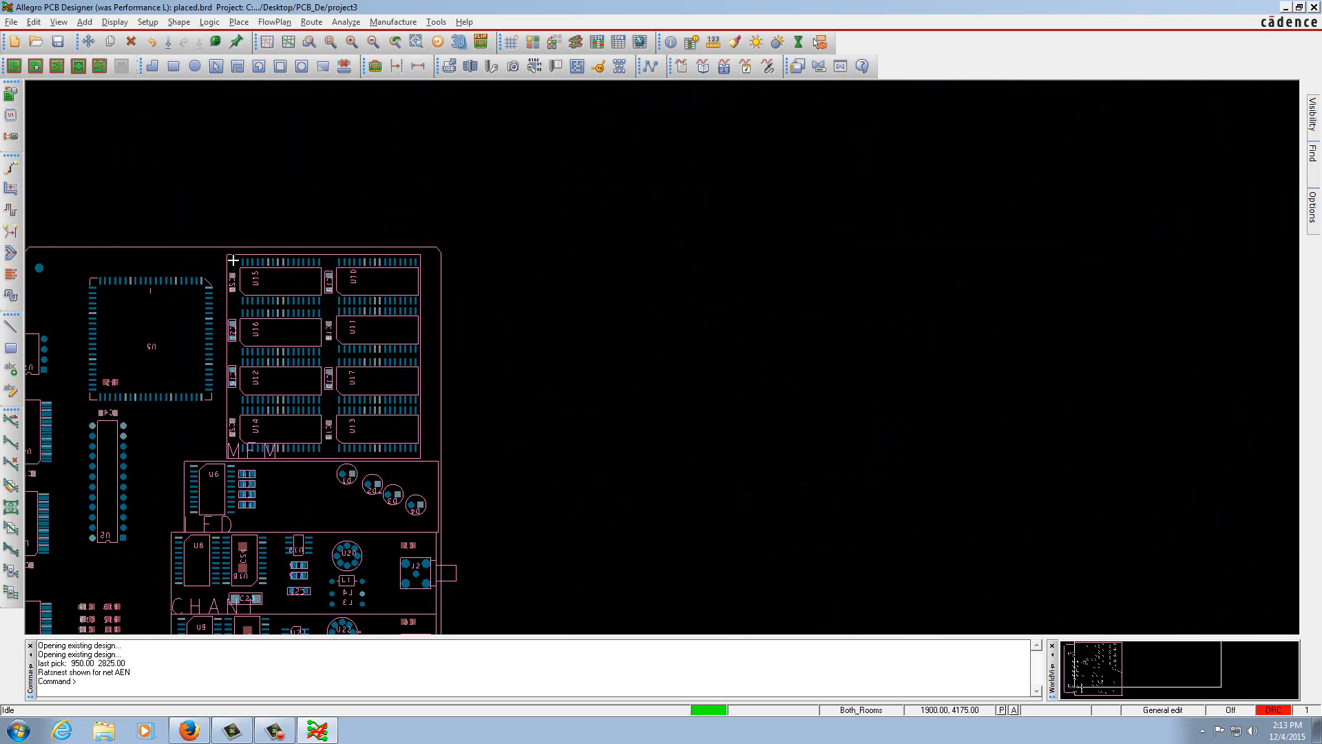
scroll(290, 231, down, 1)
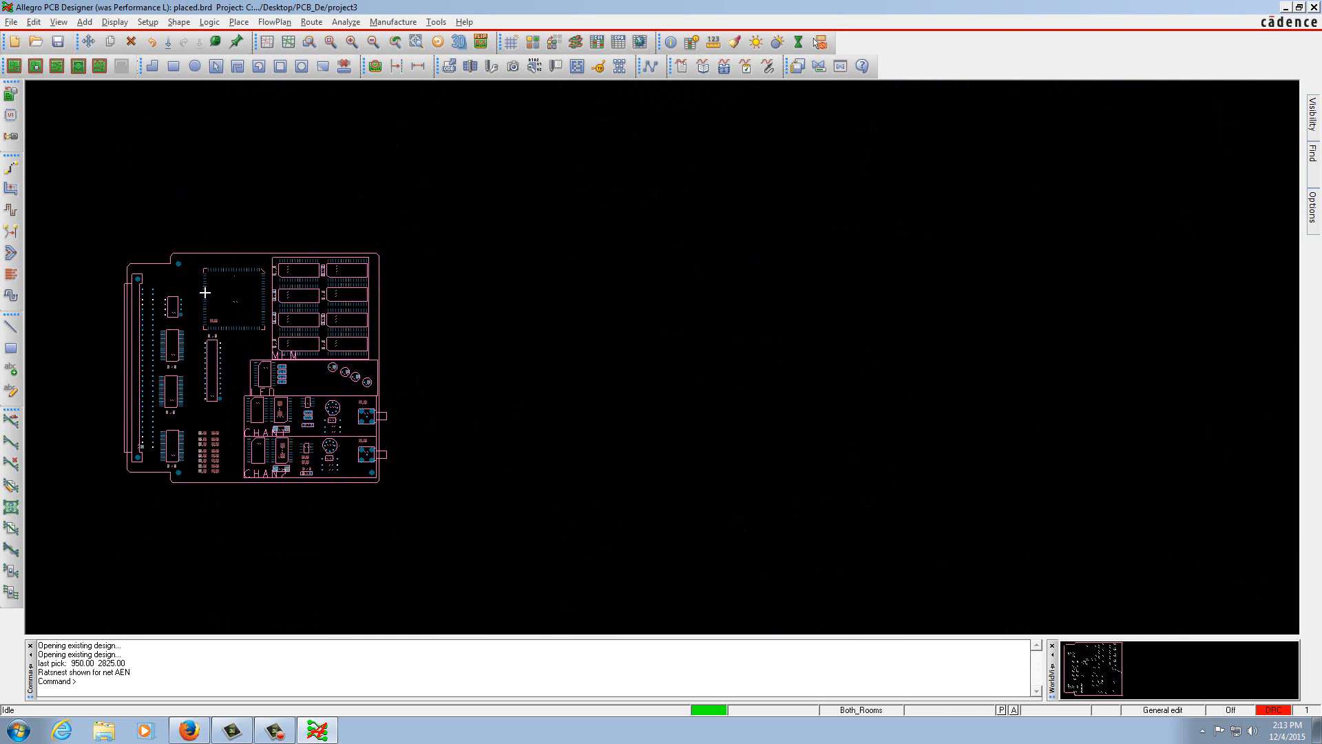
click(283, 47)
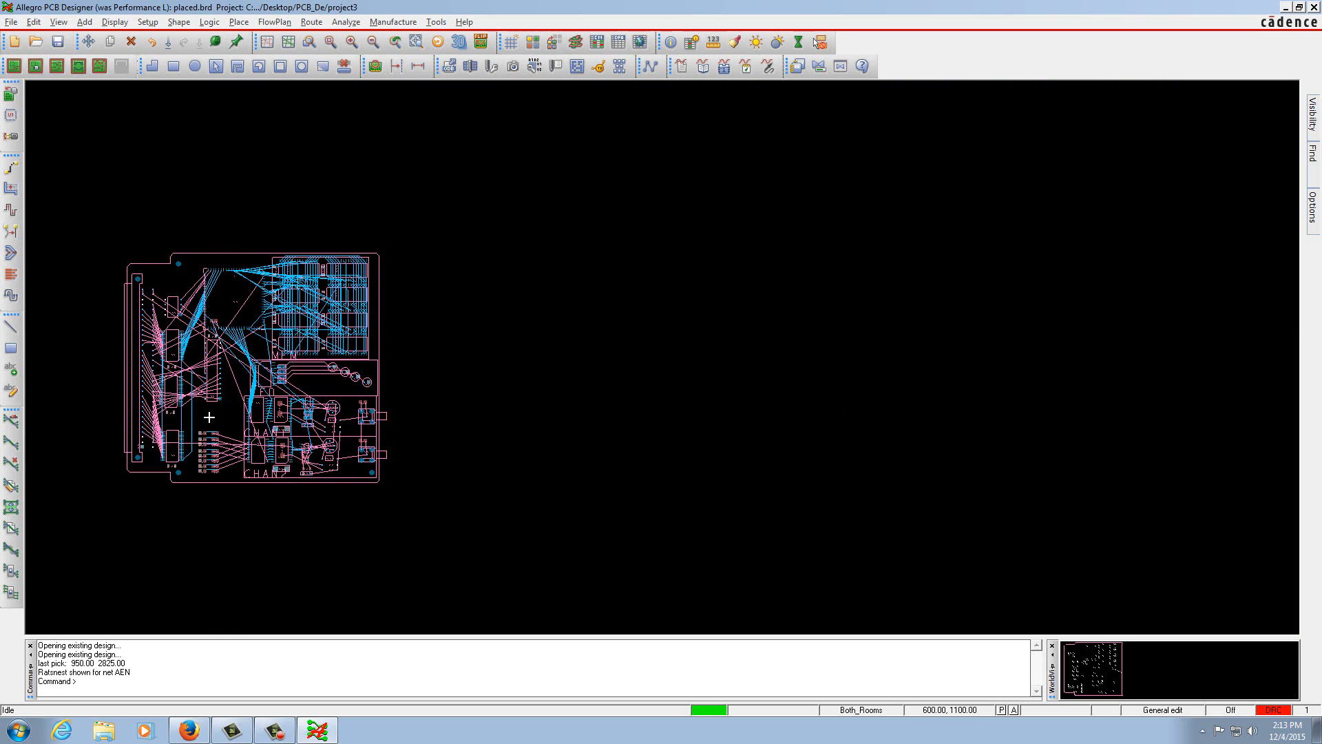
- Swap the placement of components U15 and U5
scroll(190, 412, up, 1)
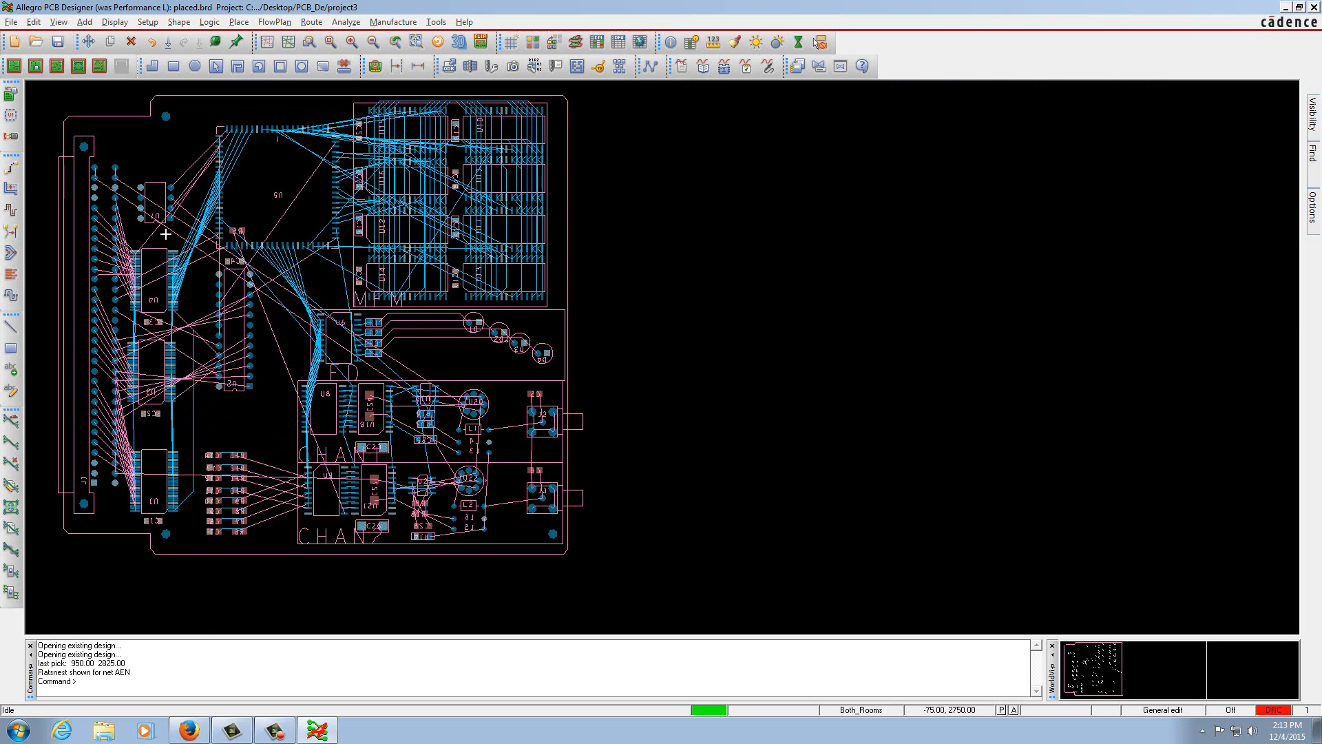
scroll(432, 133, up, 1)
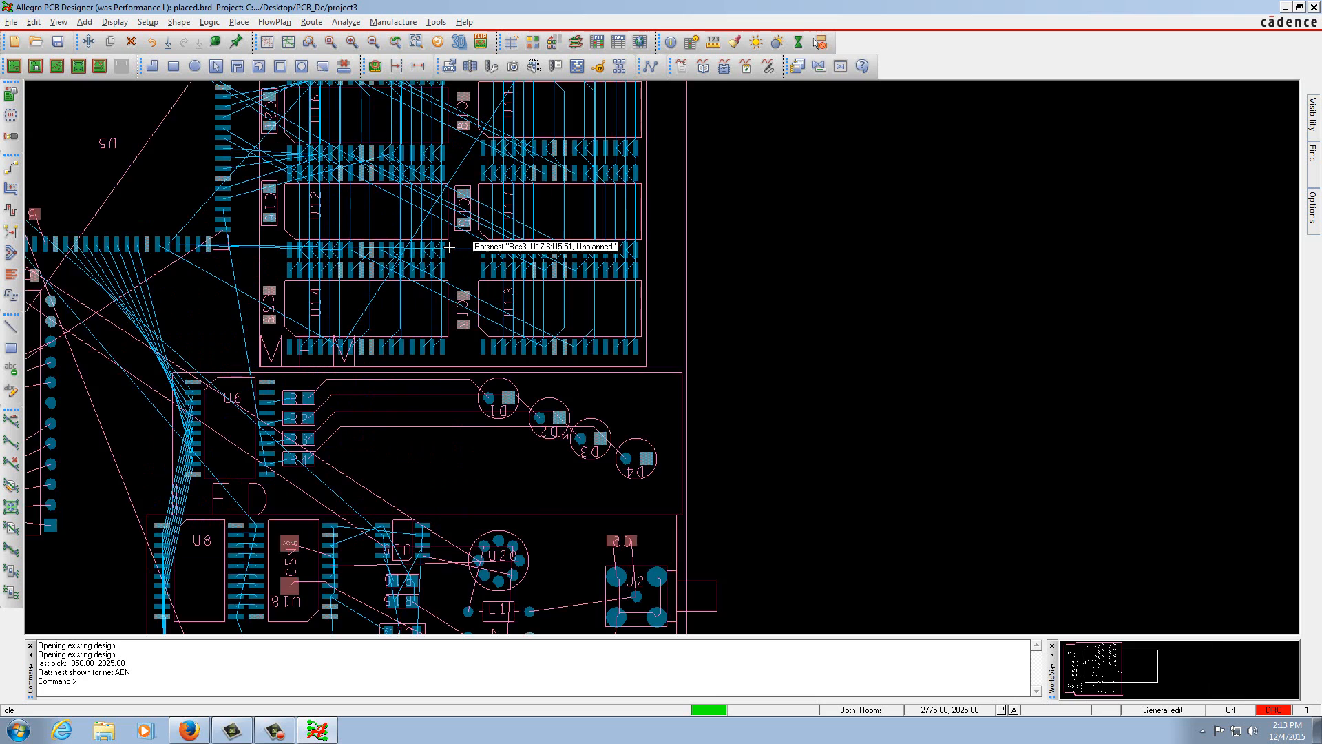
scroll(432, 137, down, 1)
scroll(431, 129, up, 1)
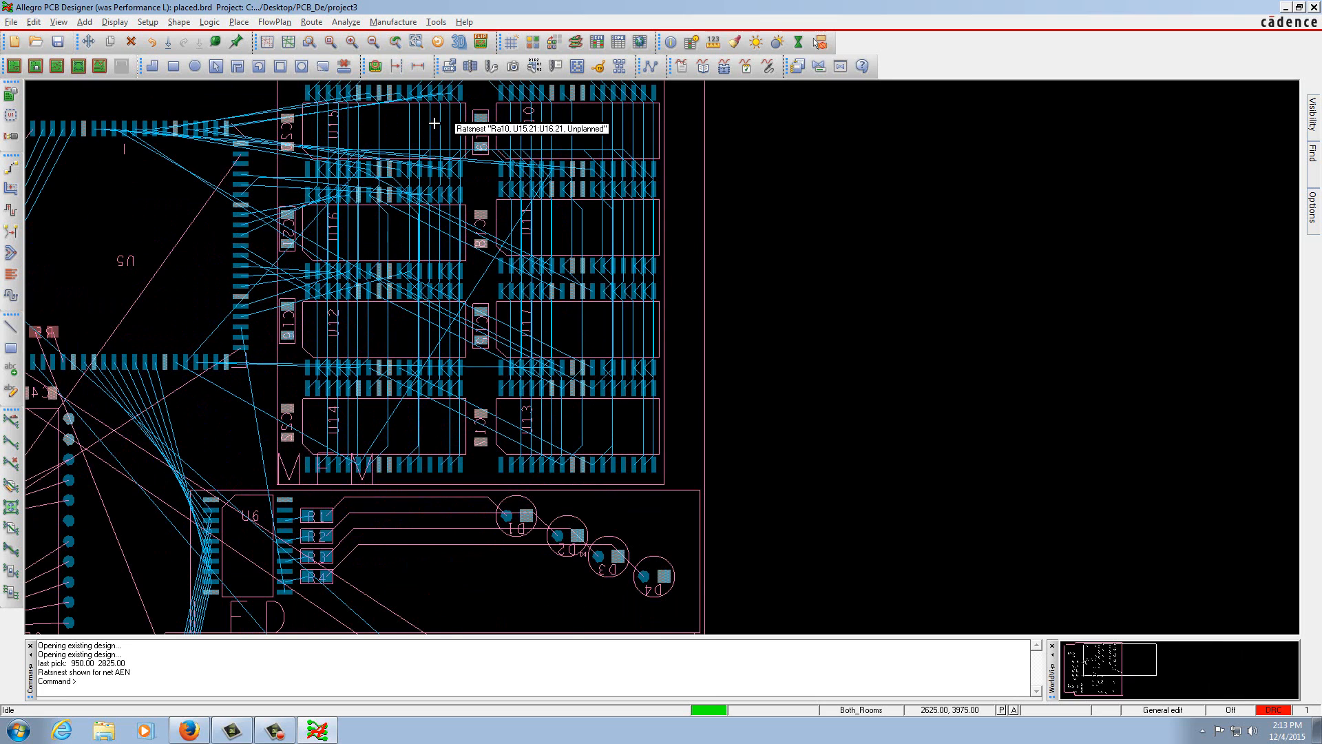
scroll(434, 123, up, 1)
scroll(434, 119, down, 1)
scroll(426, 104, up, 1)
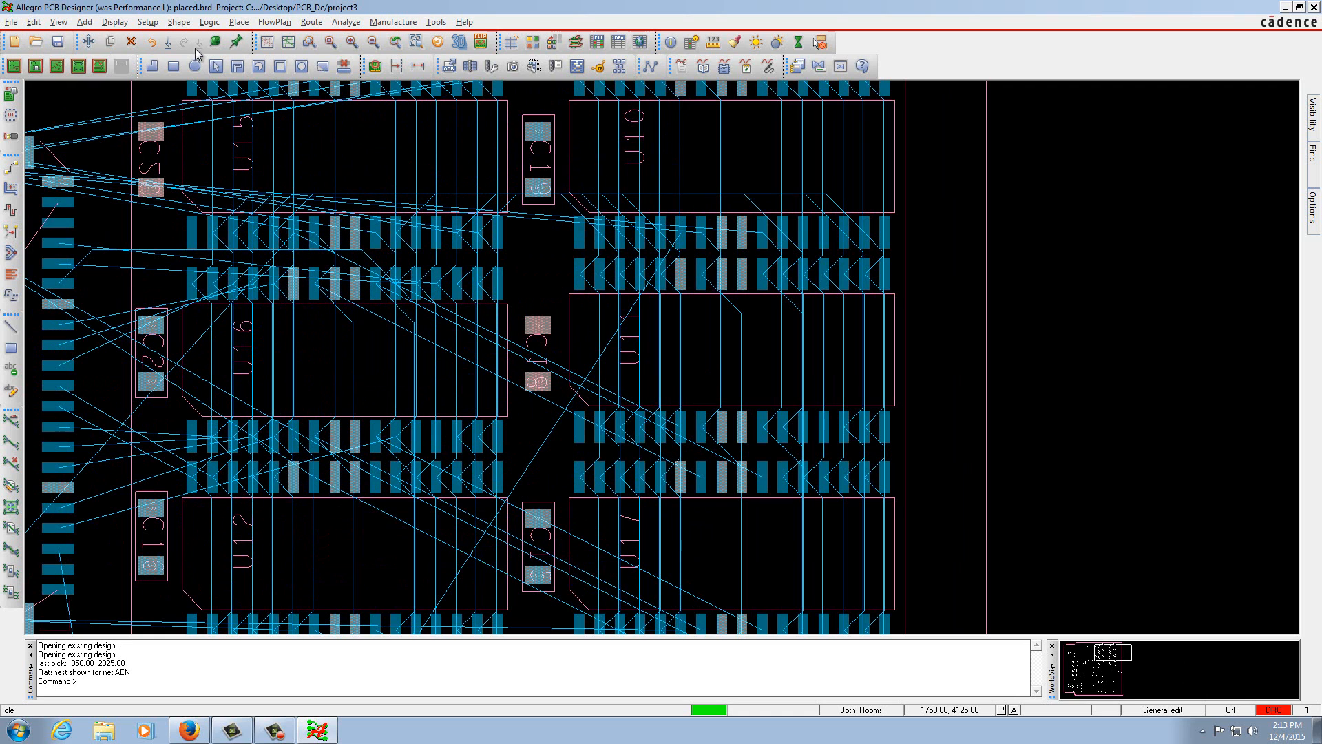
click(239, 22)
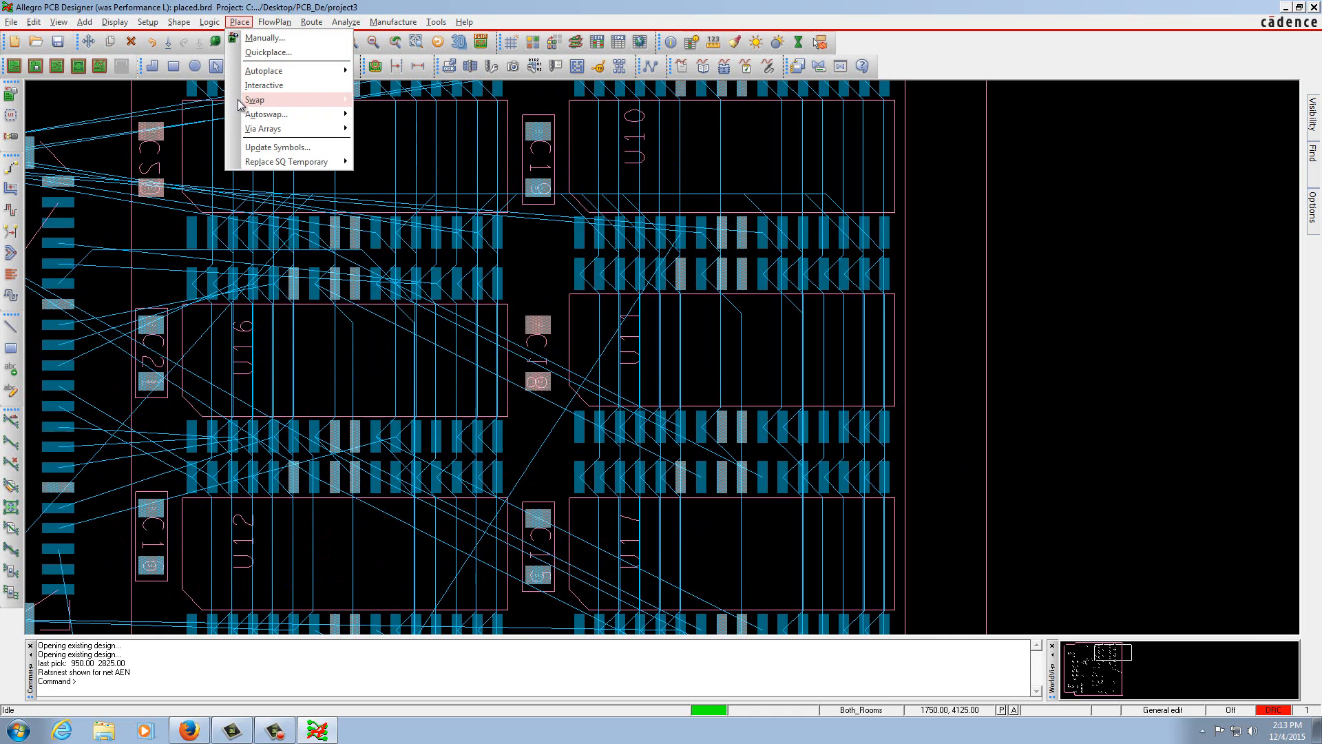
mouse_move(248, 100)
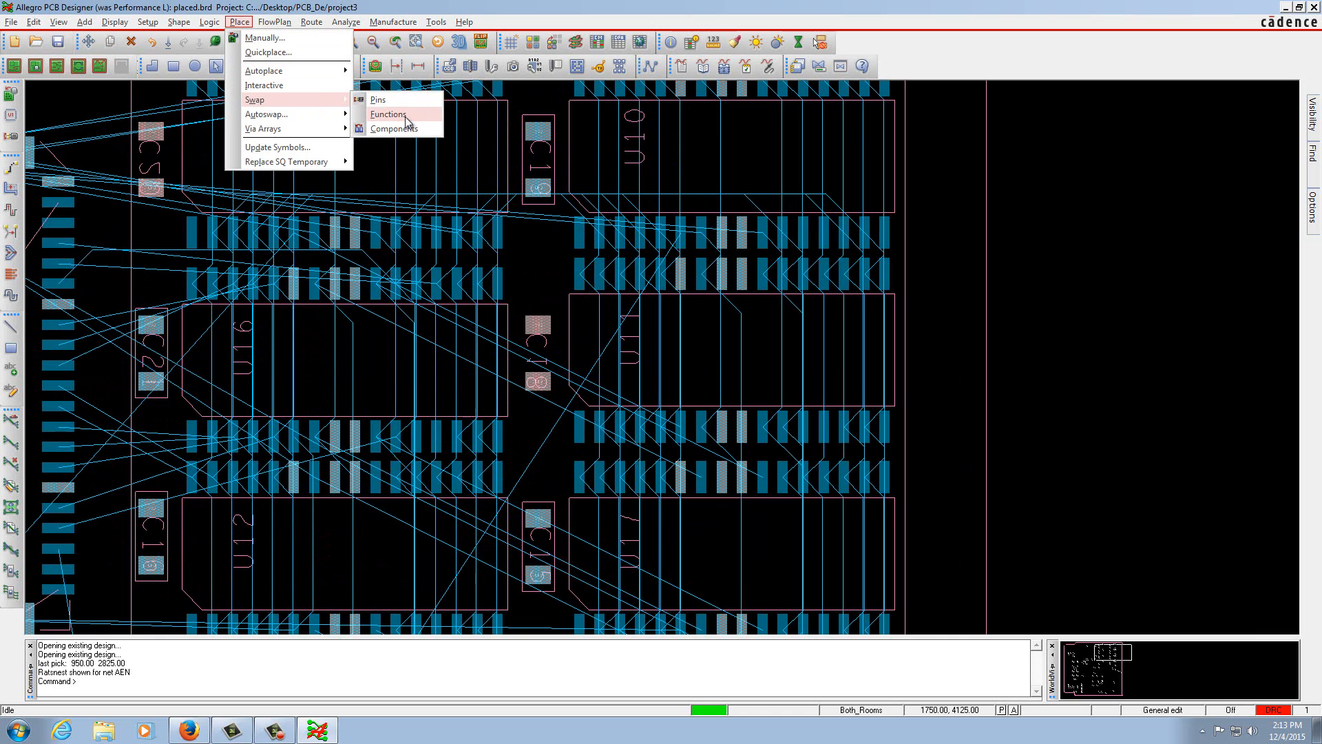
click(394, 128)
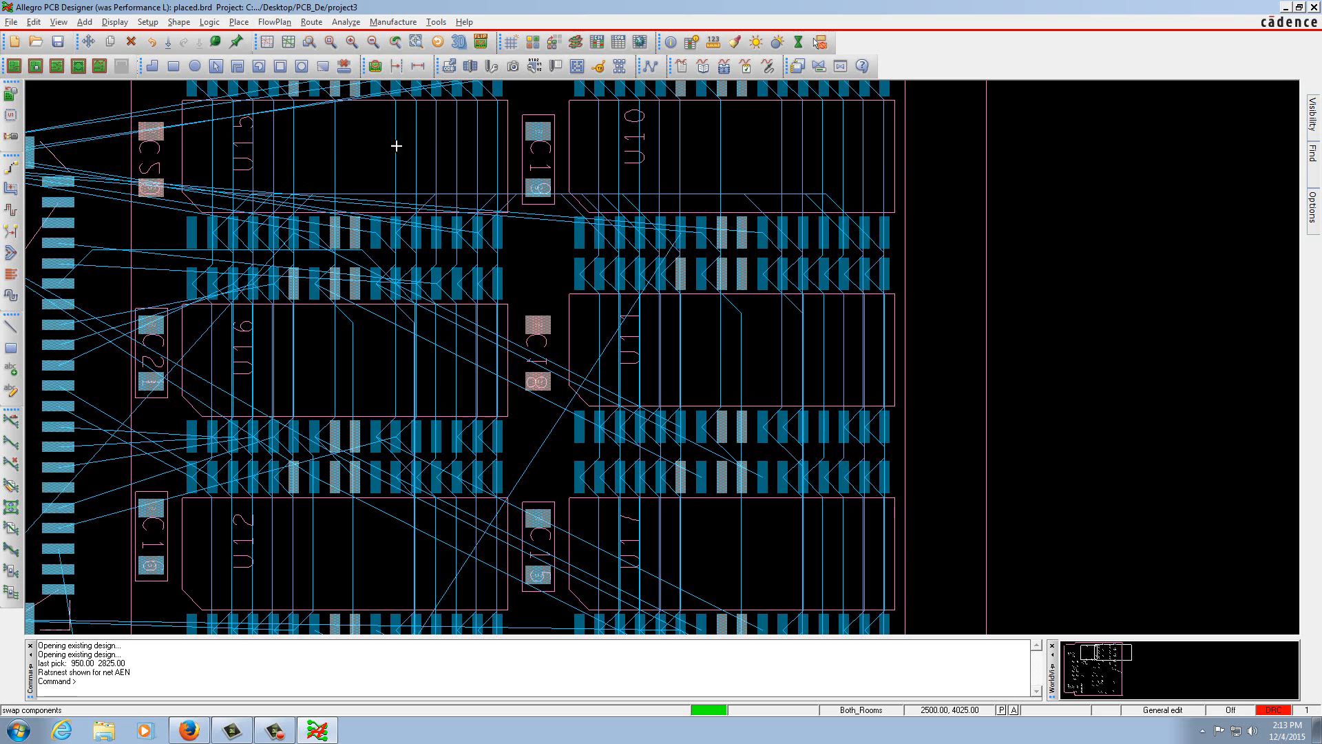
click(413, 229)
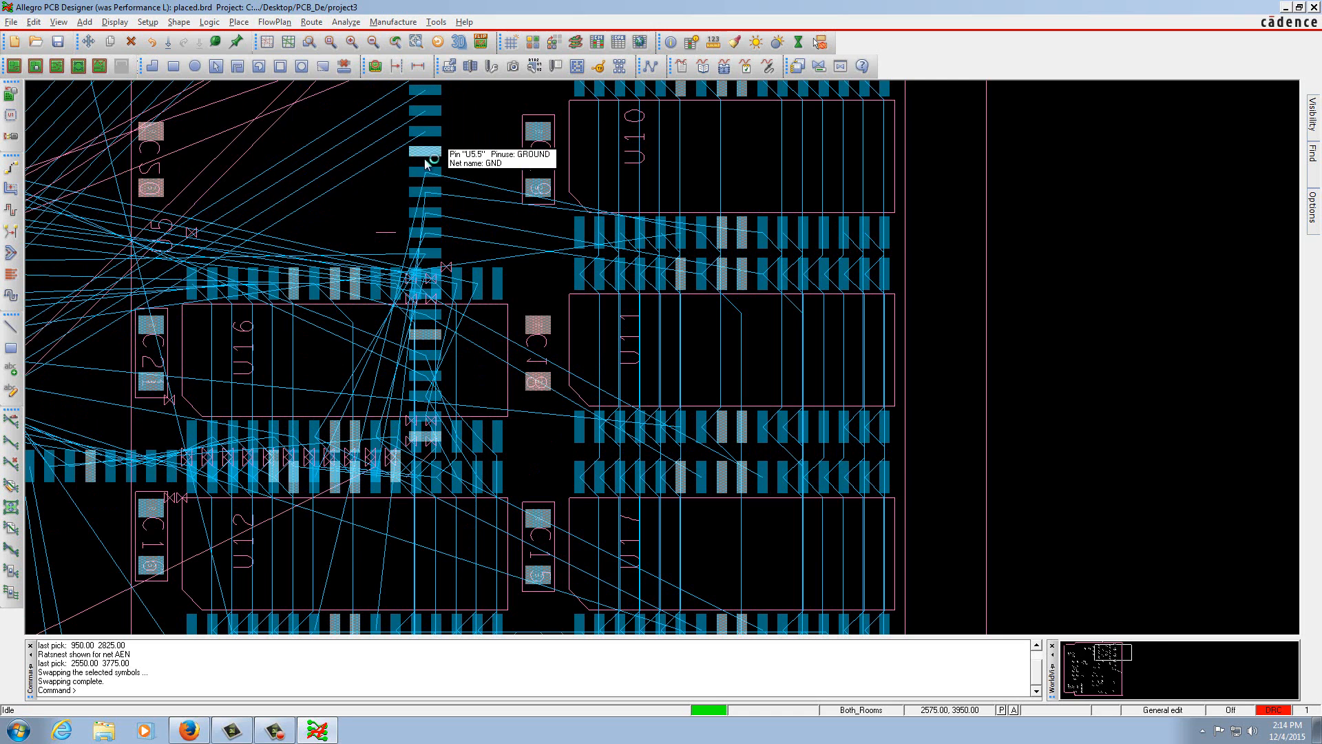
- Undo the swap of components U15 and U5
scroll(422, 154, down, 2)
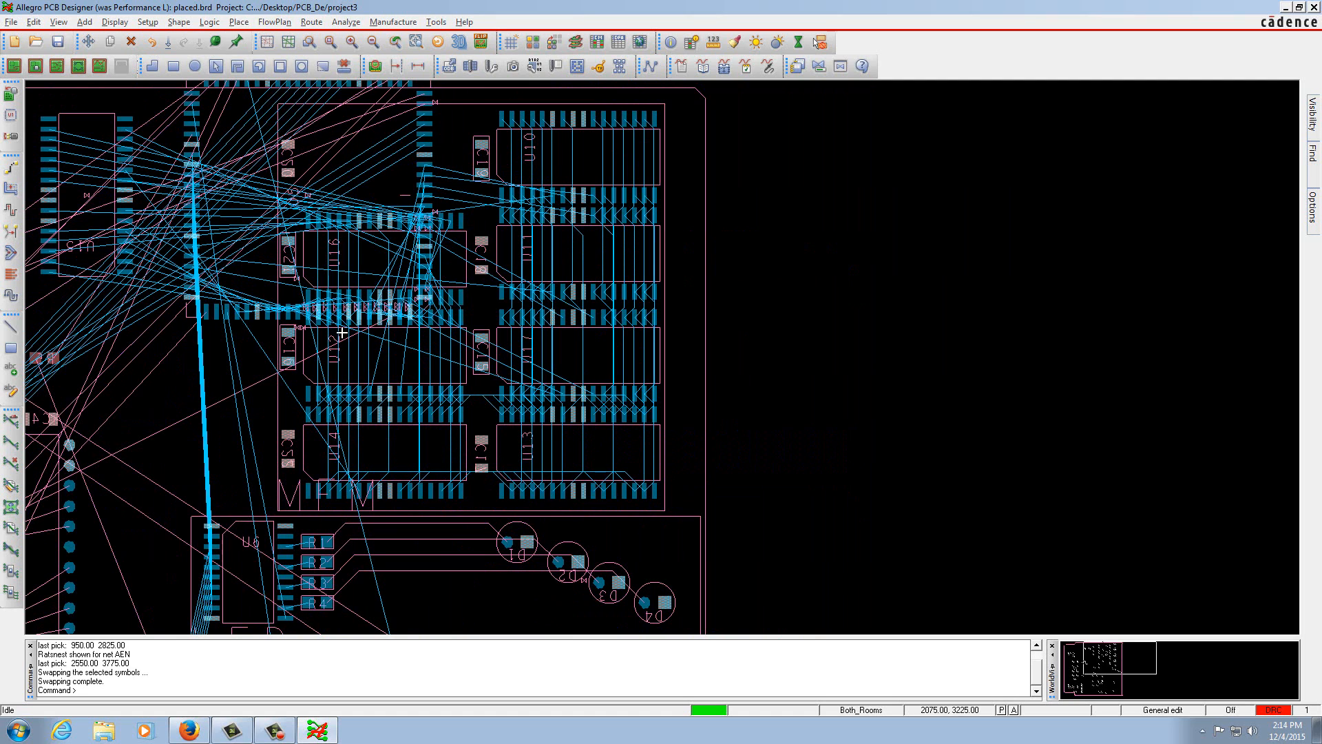
right_click(275, 251)
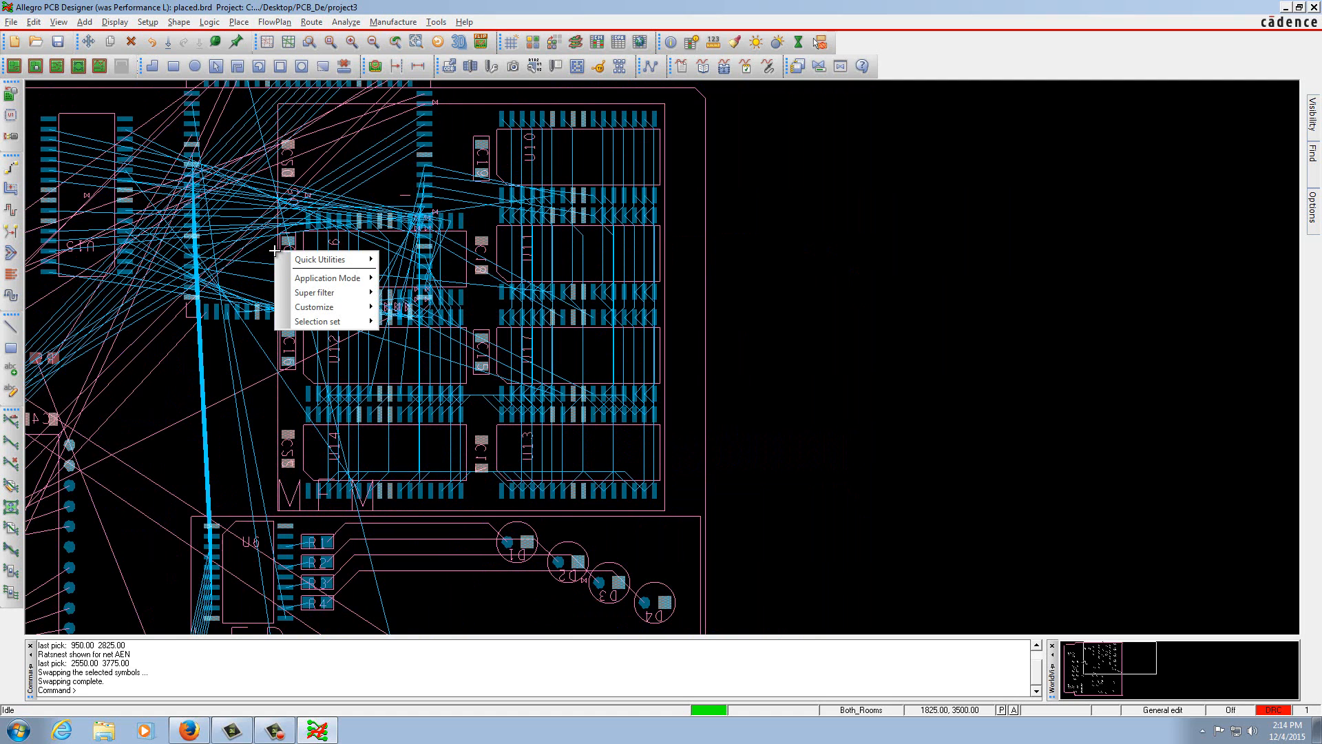
click(151, 44)
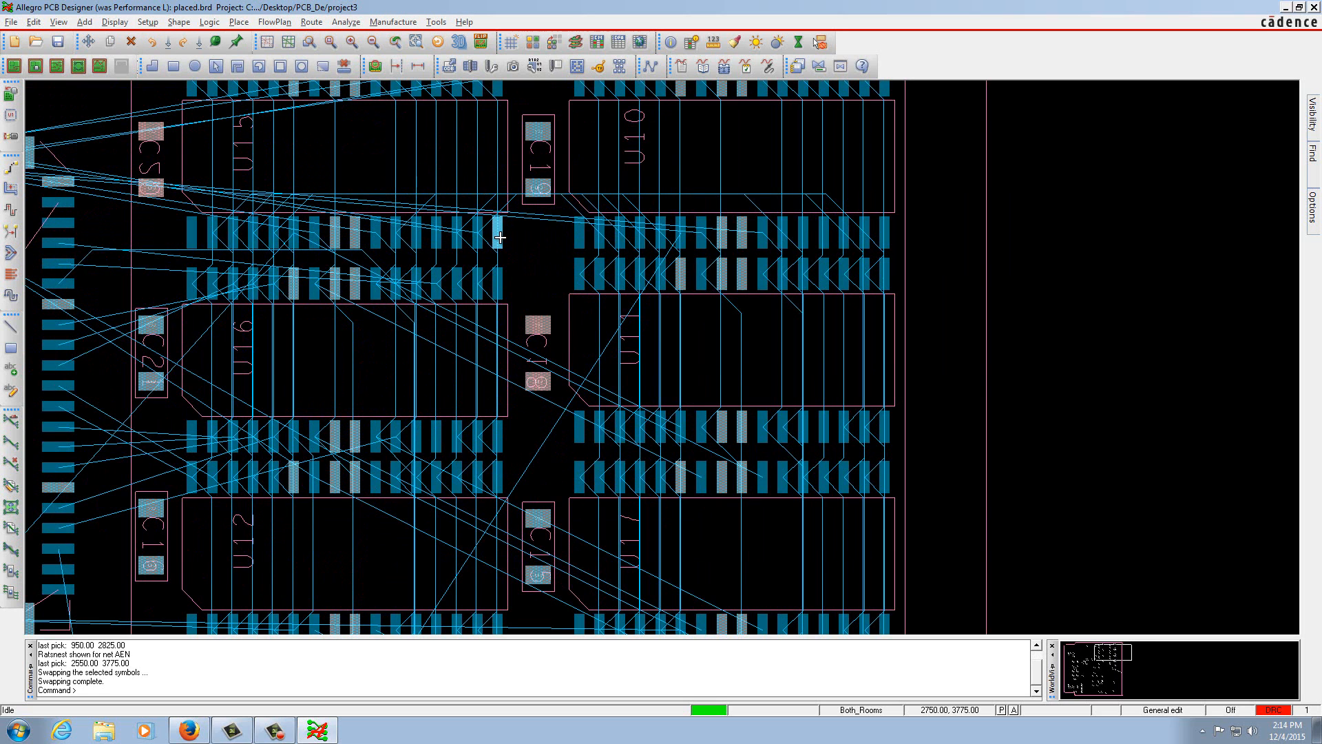
- Swap the placement of components U10 and U5, and undo that swap
click(239, 21)
mouse_move(353, 107)
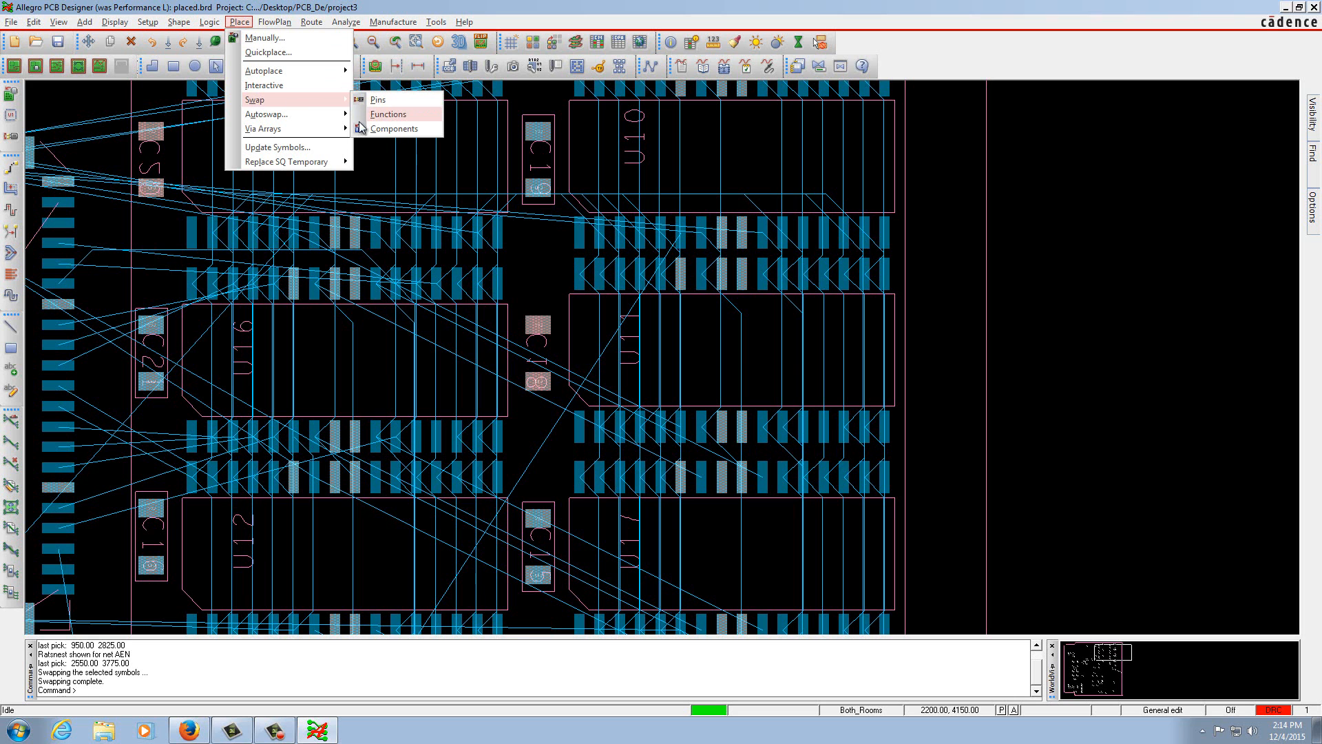
click(394, 129)
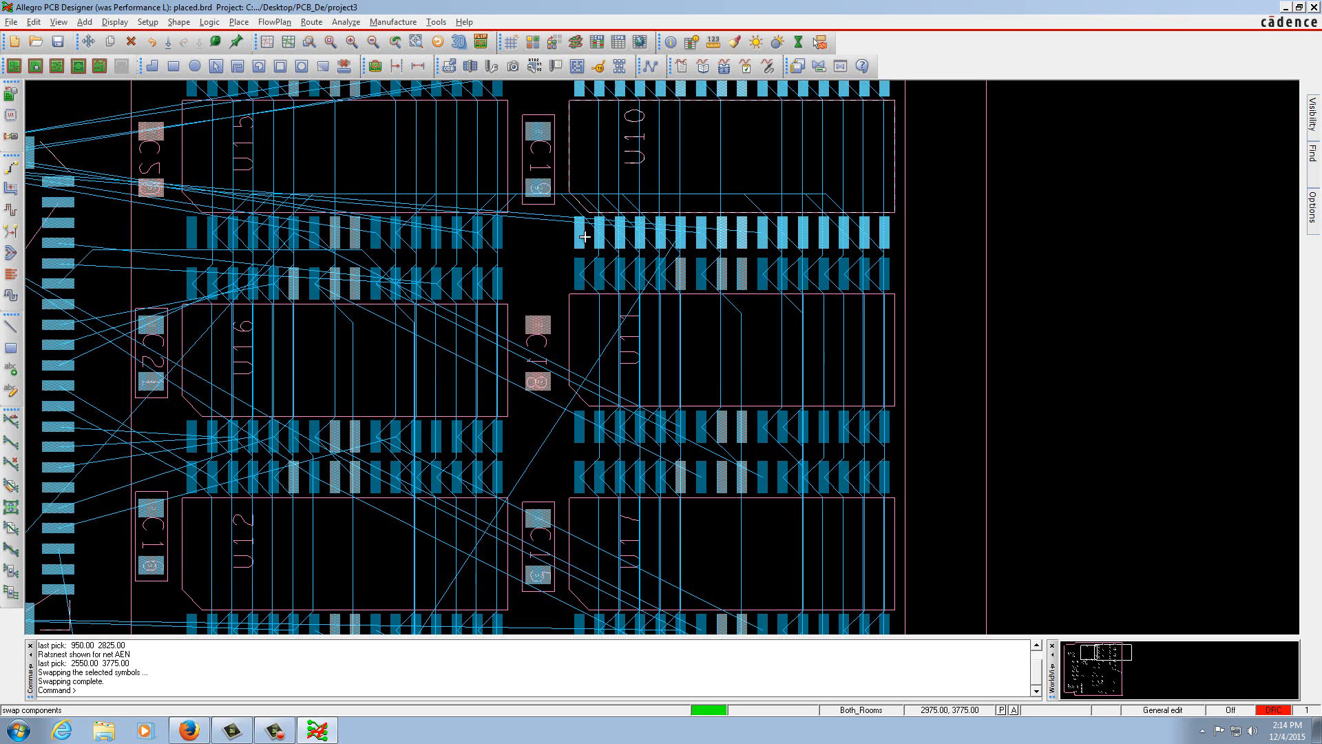
click(584, 237)
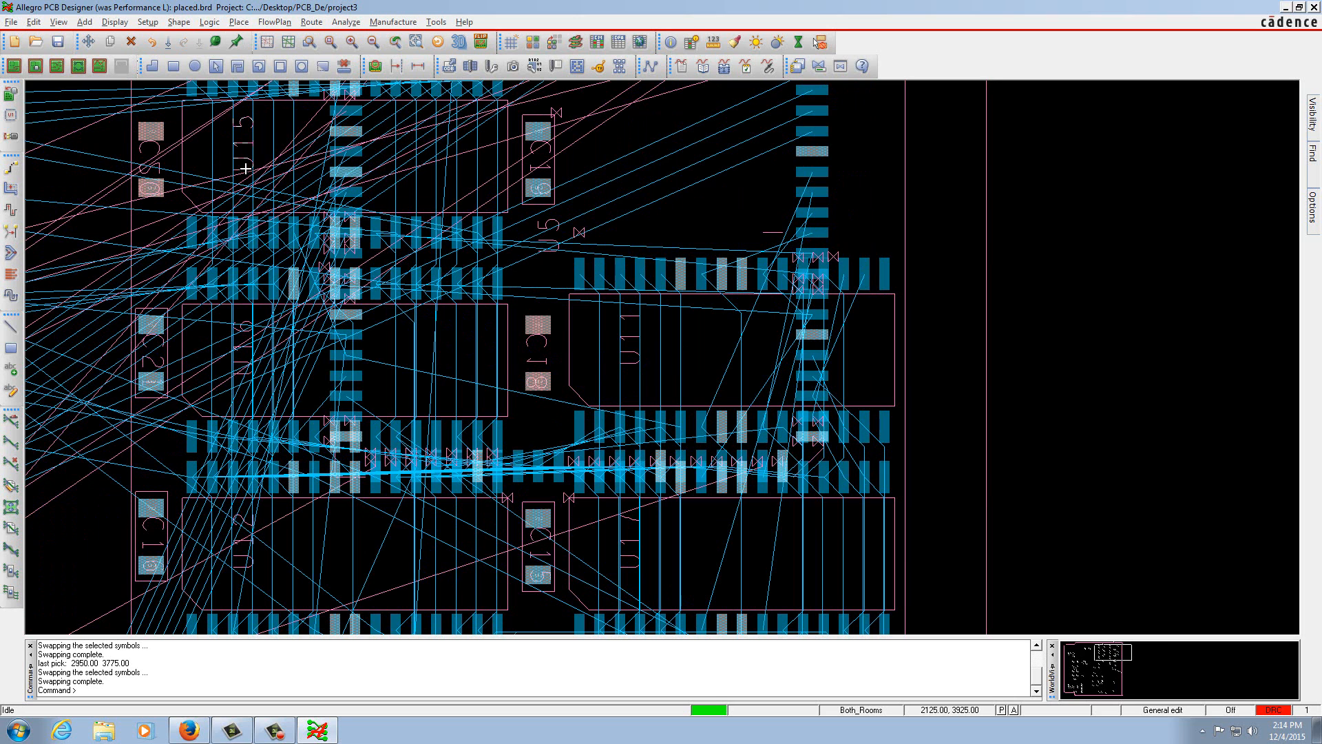
scroll(245, 168, down, 2)
right_click(351, 182)
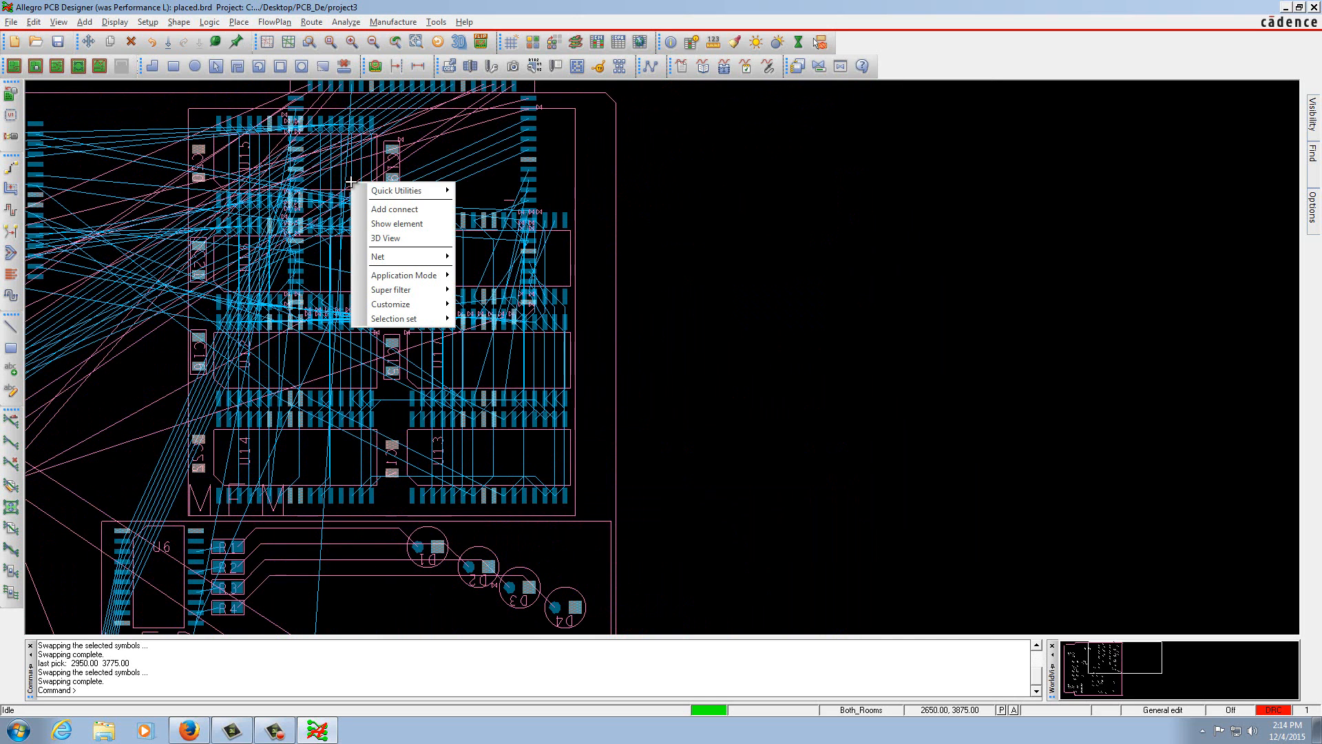
click(153, 44)
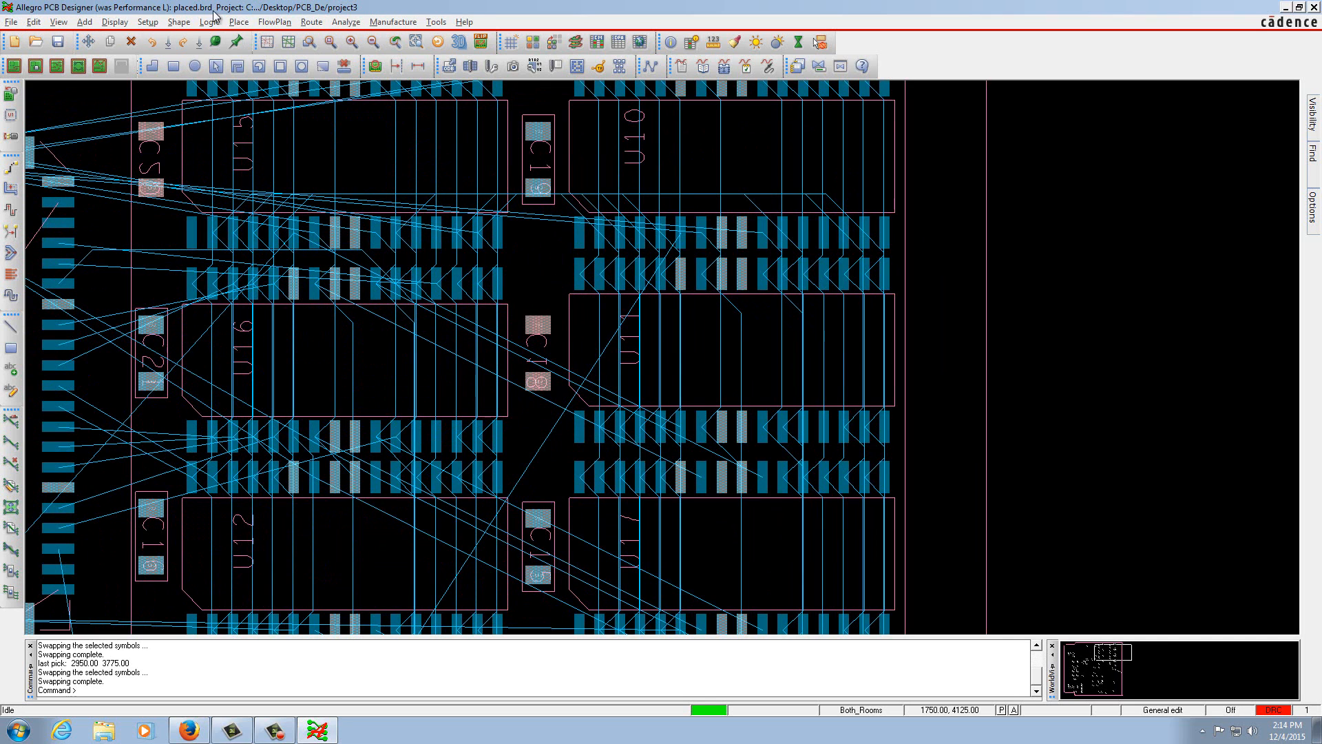
- Try swapping the placement of components U12 and U5, and undo that swap
click(239, 22)
mouse_move(324, 99)
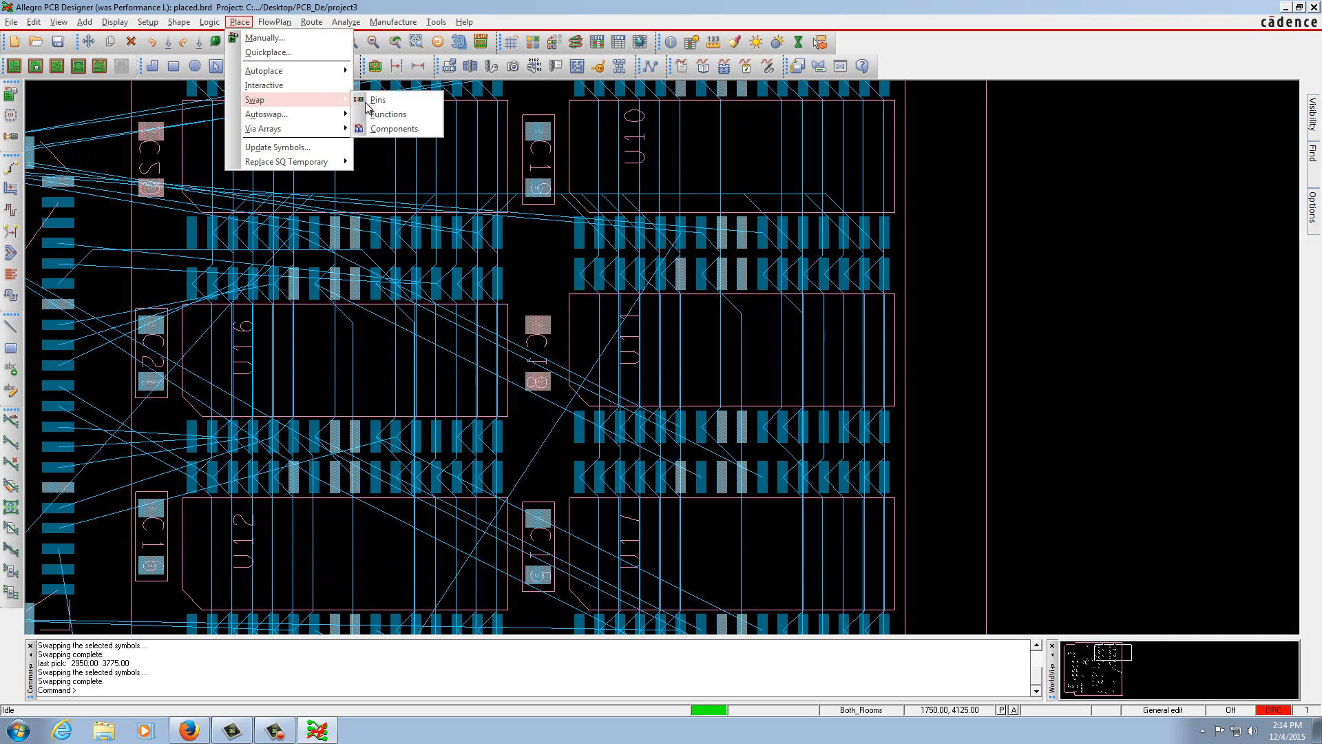
click(390, 130)
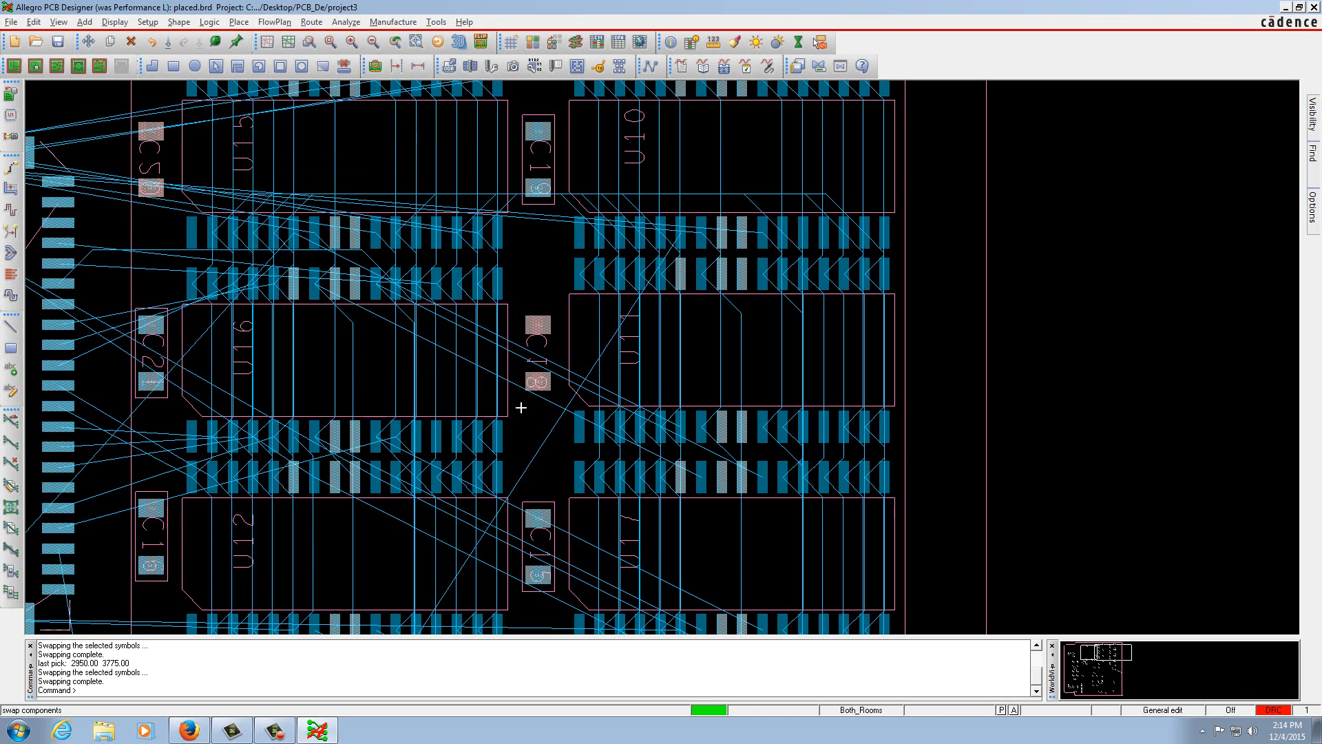
click(502, 476)
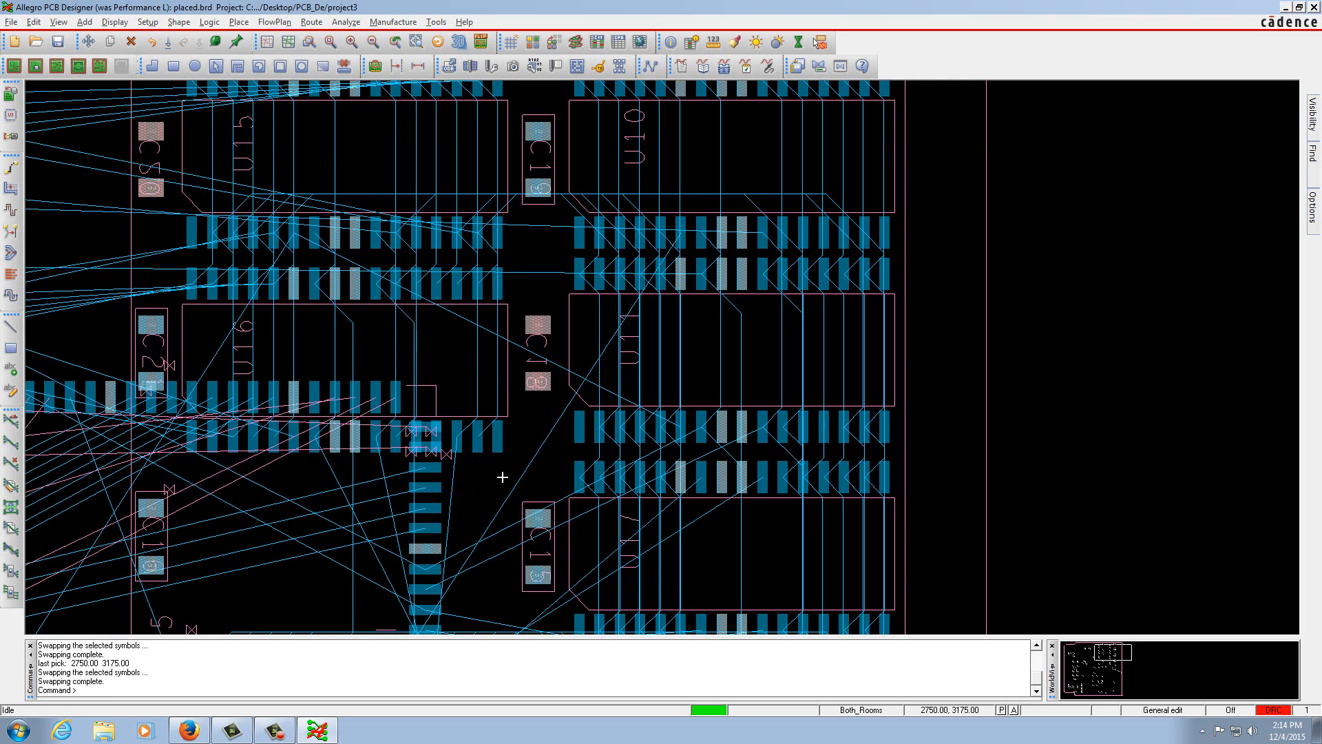
right_click(354, 485)
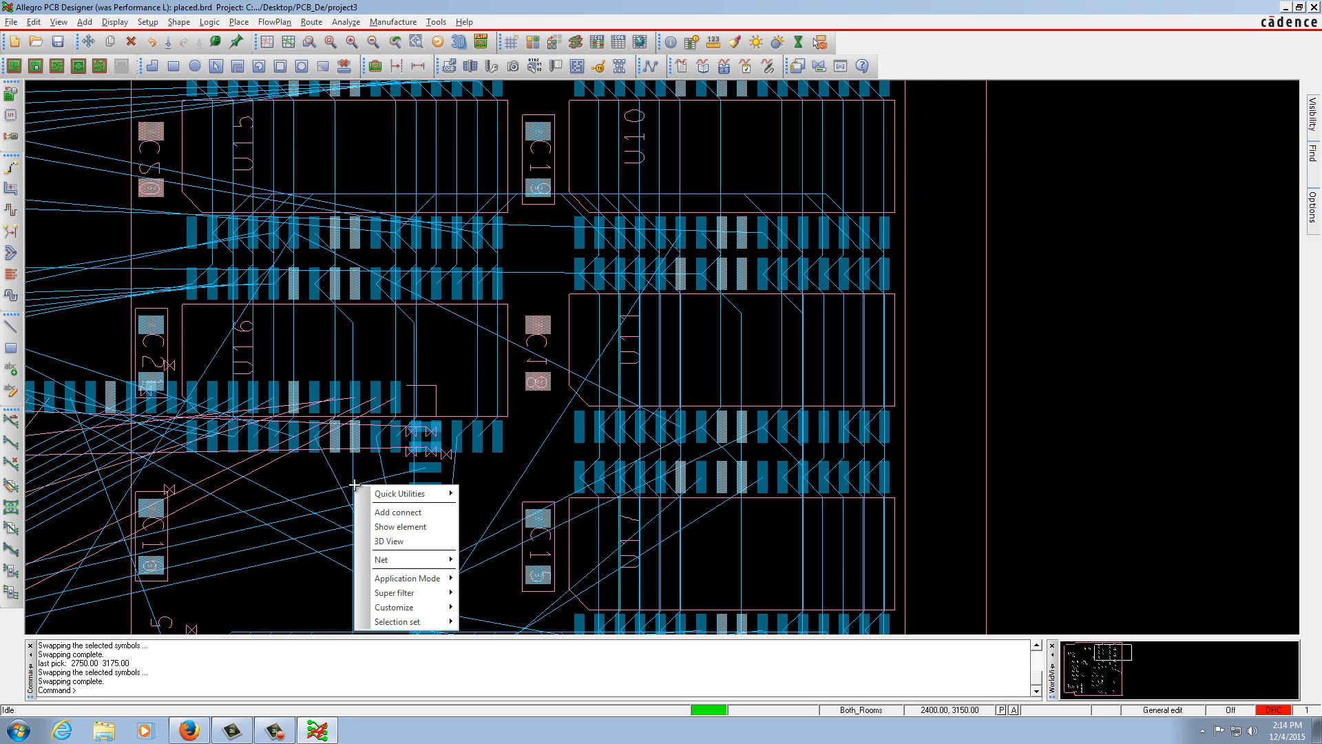
click(152, 43)
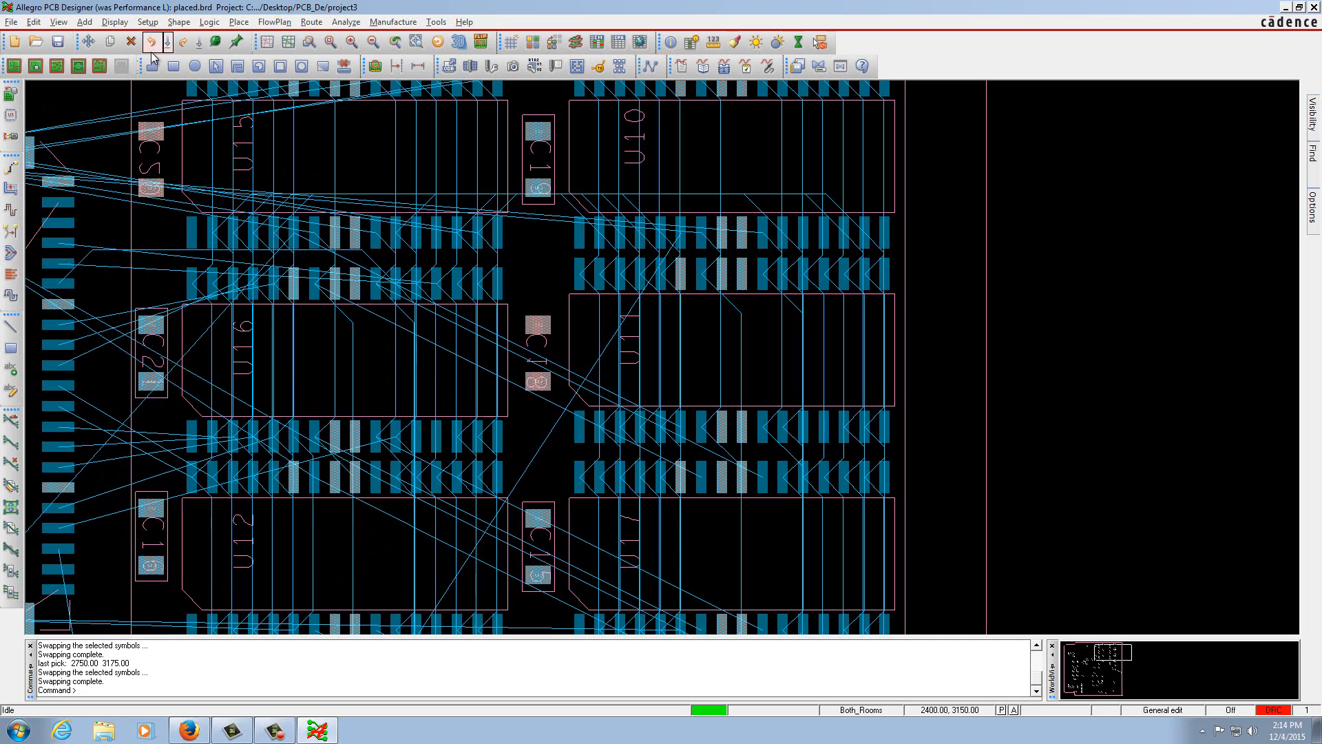
- Swap the placement of components U16 and U11
click(254, 446)
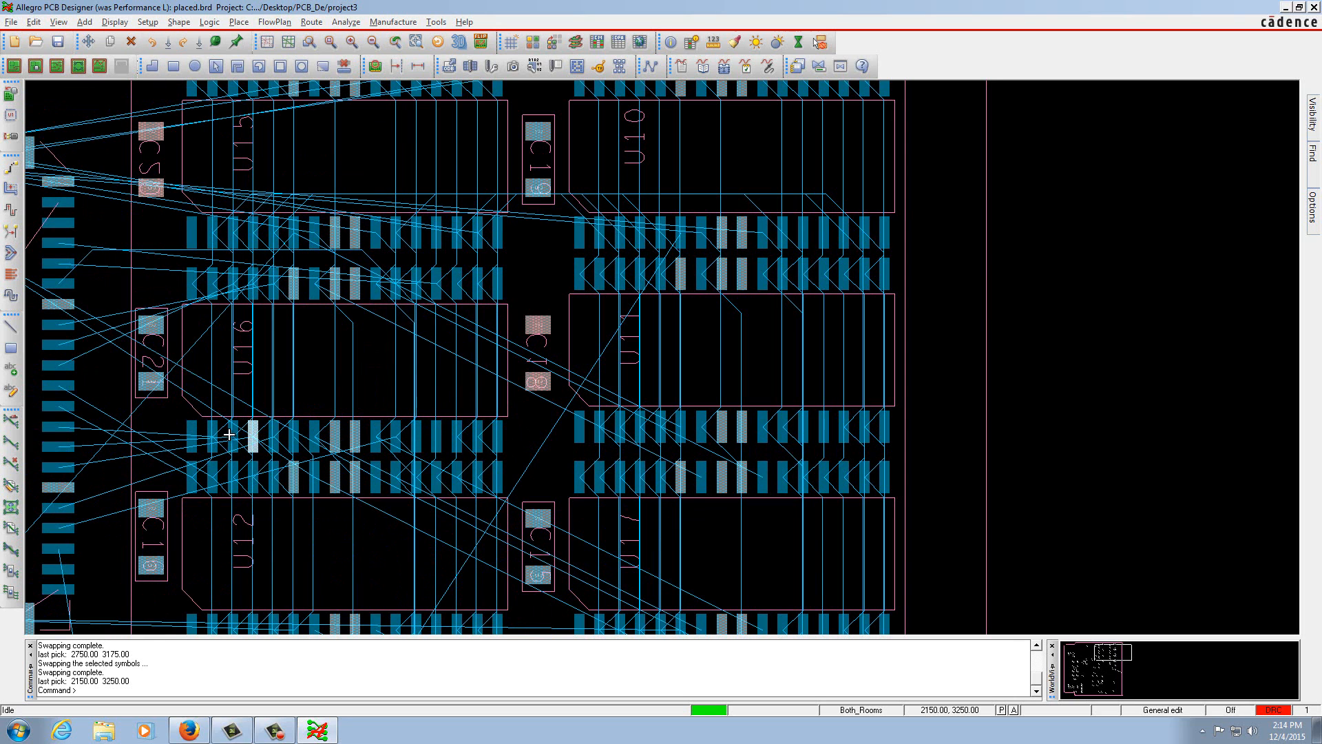
click(238, 22)
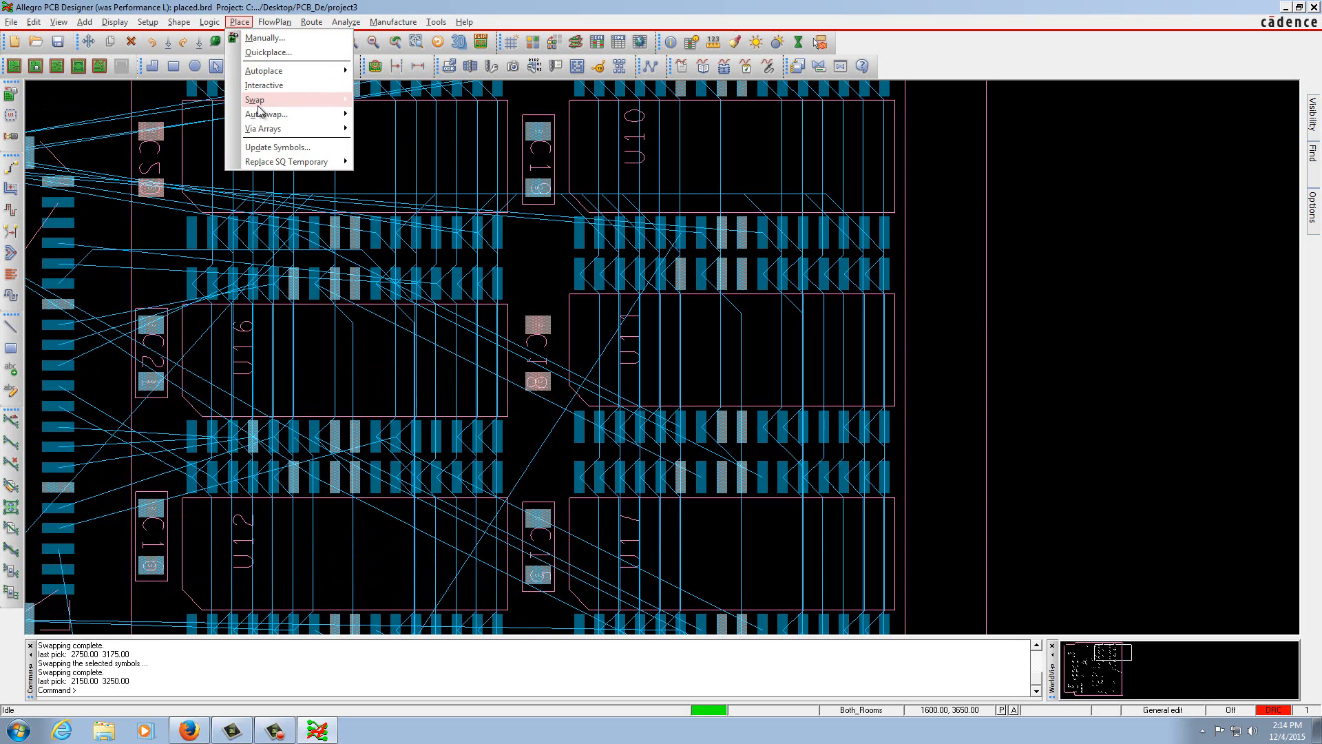
mouse_move(260, 103)
click(381, 130)
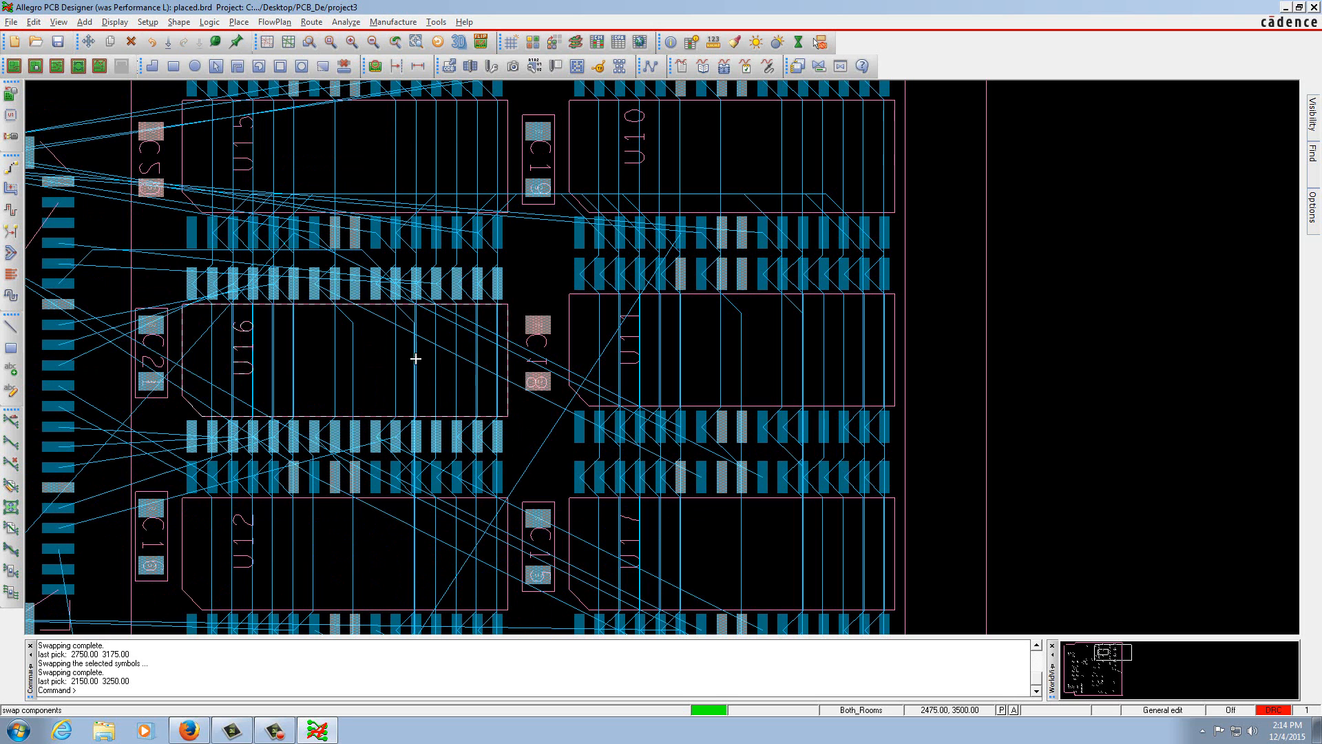
click(496, 439)
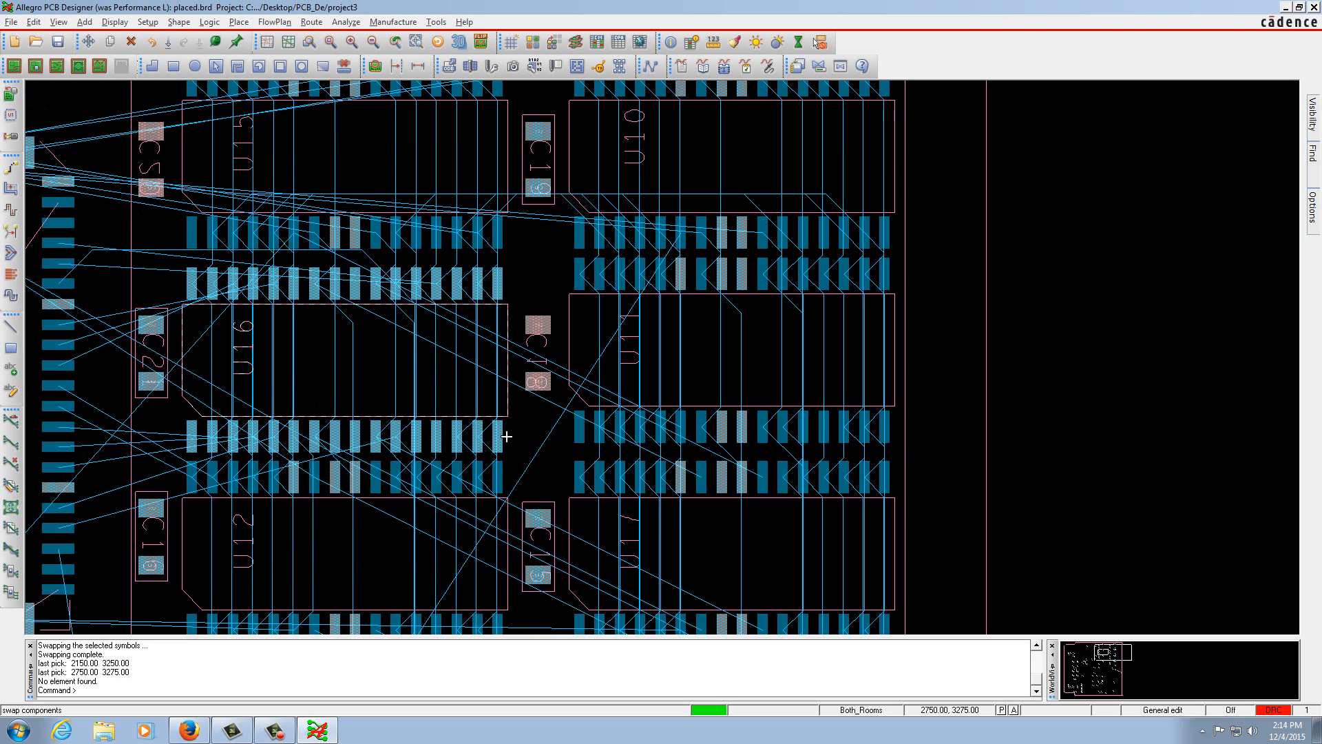
click(582, 434)
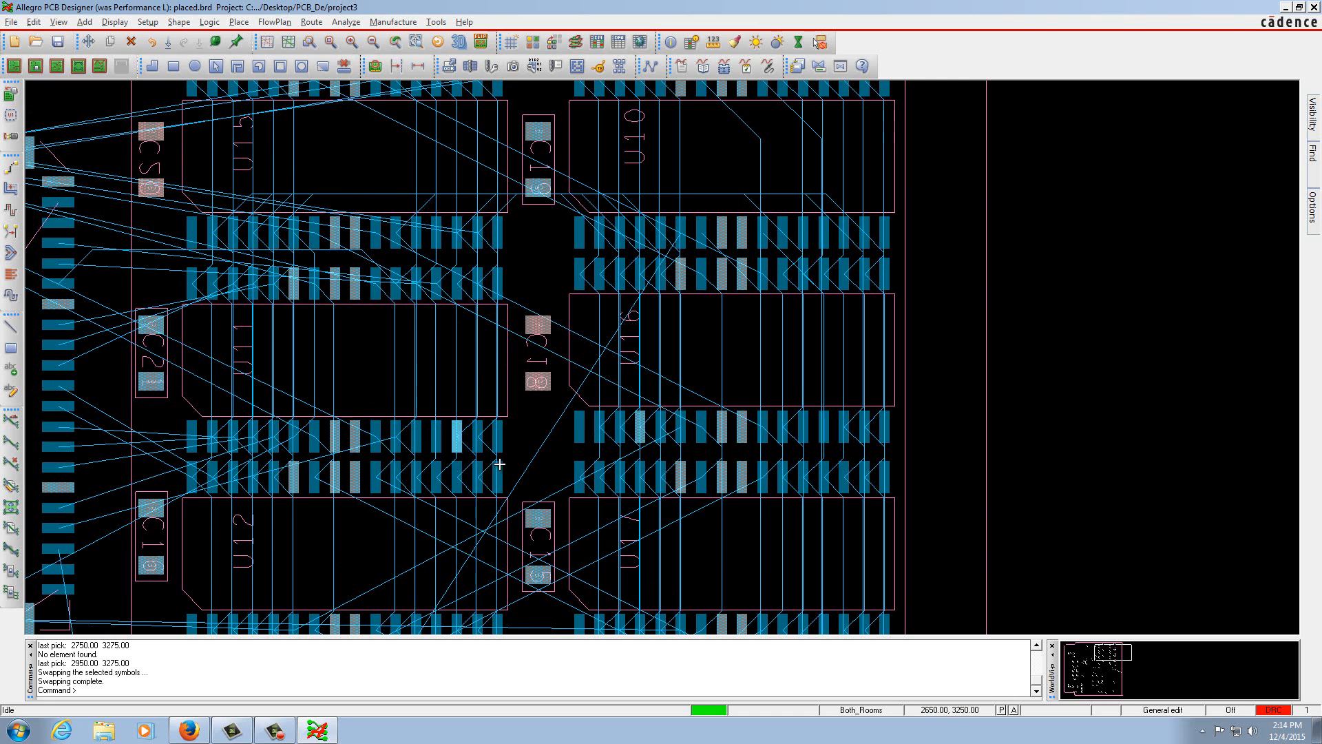
- Undo the swap of components U16 and U11, and show the ratsnest lines of all nets across the board
click(154, 44)
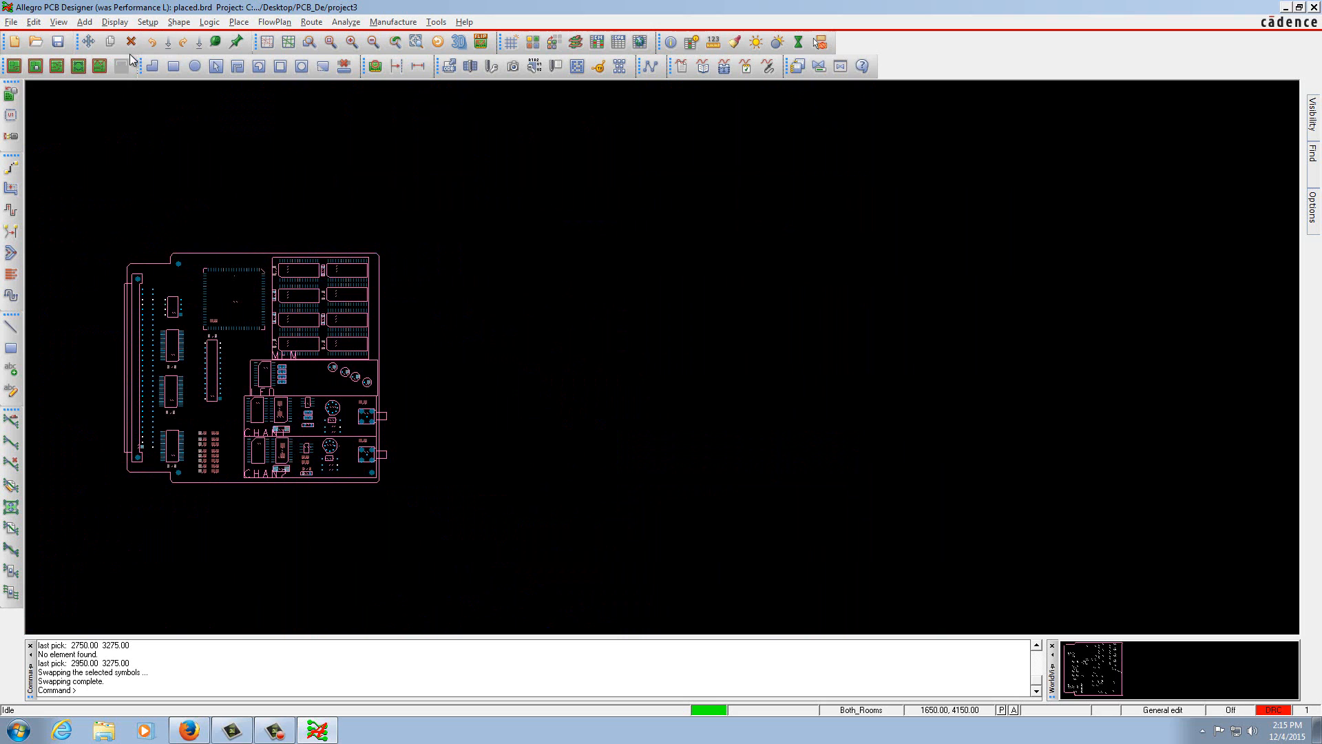
click(284, 43)
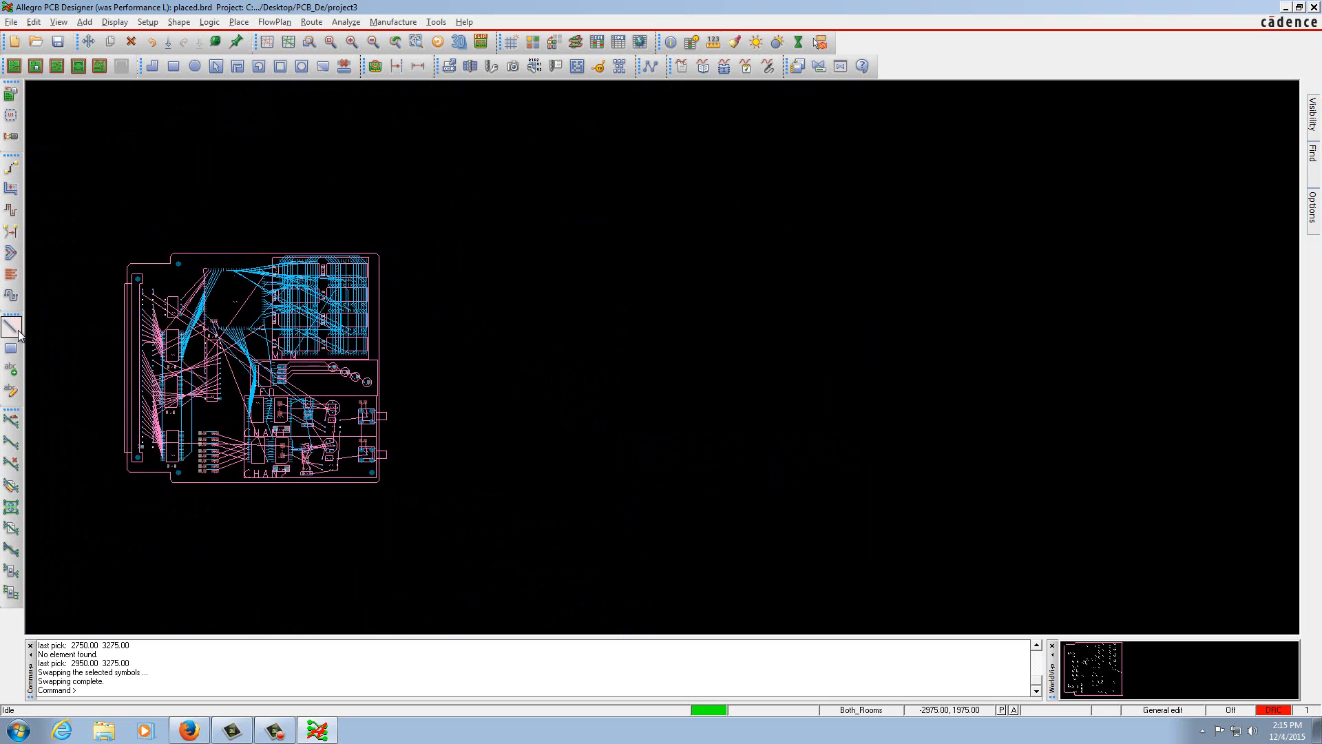
- Examine the ratsnest lines across the board, closing in on the connections around component U4
right_click(500, 319)
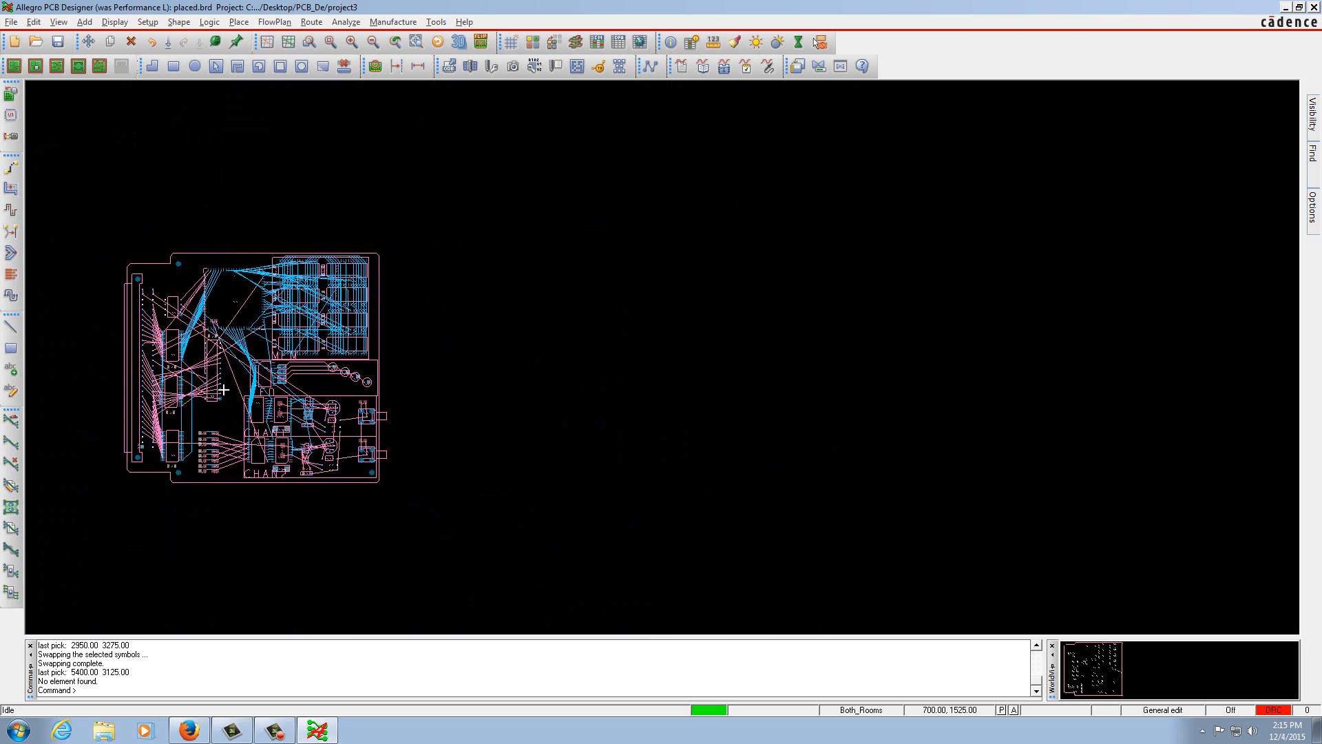
scroll(201, 378, up, 4)
scroll(41, 355, down, 5)
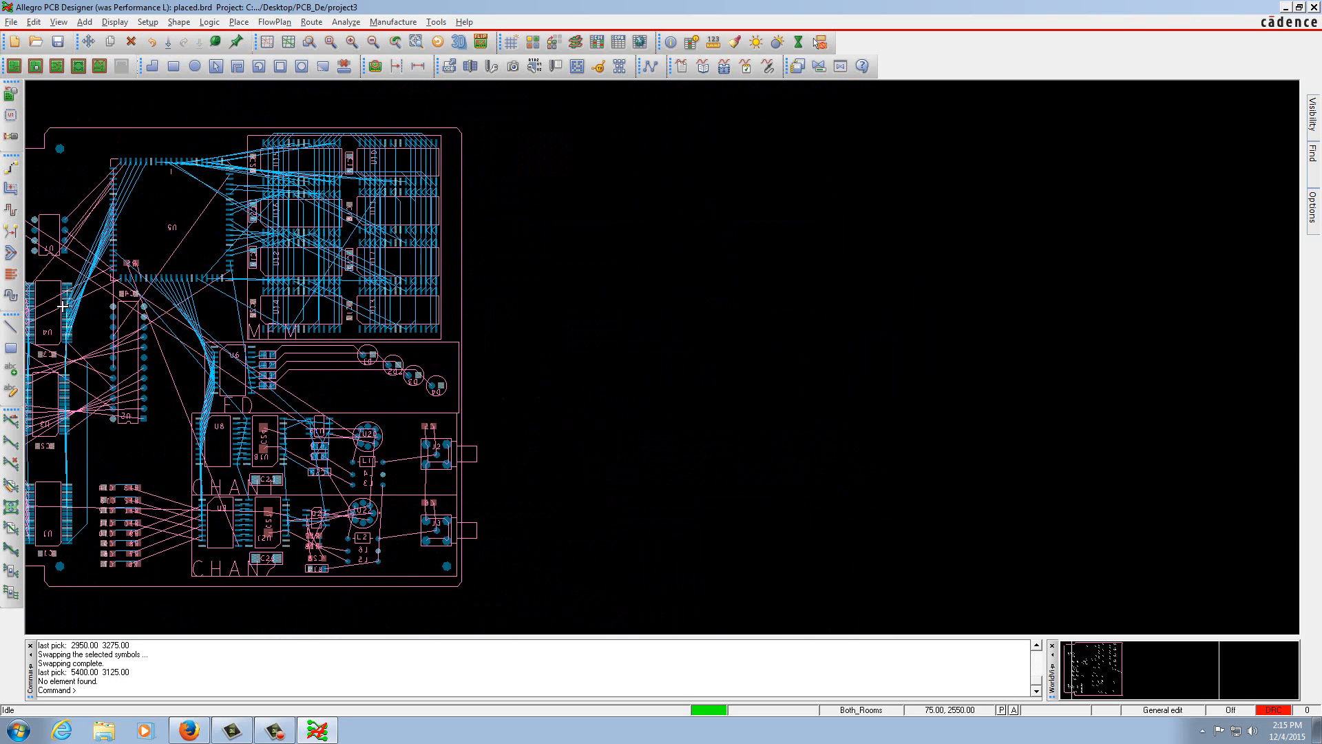
scroll(62, 310, up, 5)
scroll(33, 315, down, 6)
scroll(187, 326, up, 3)
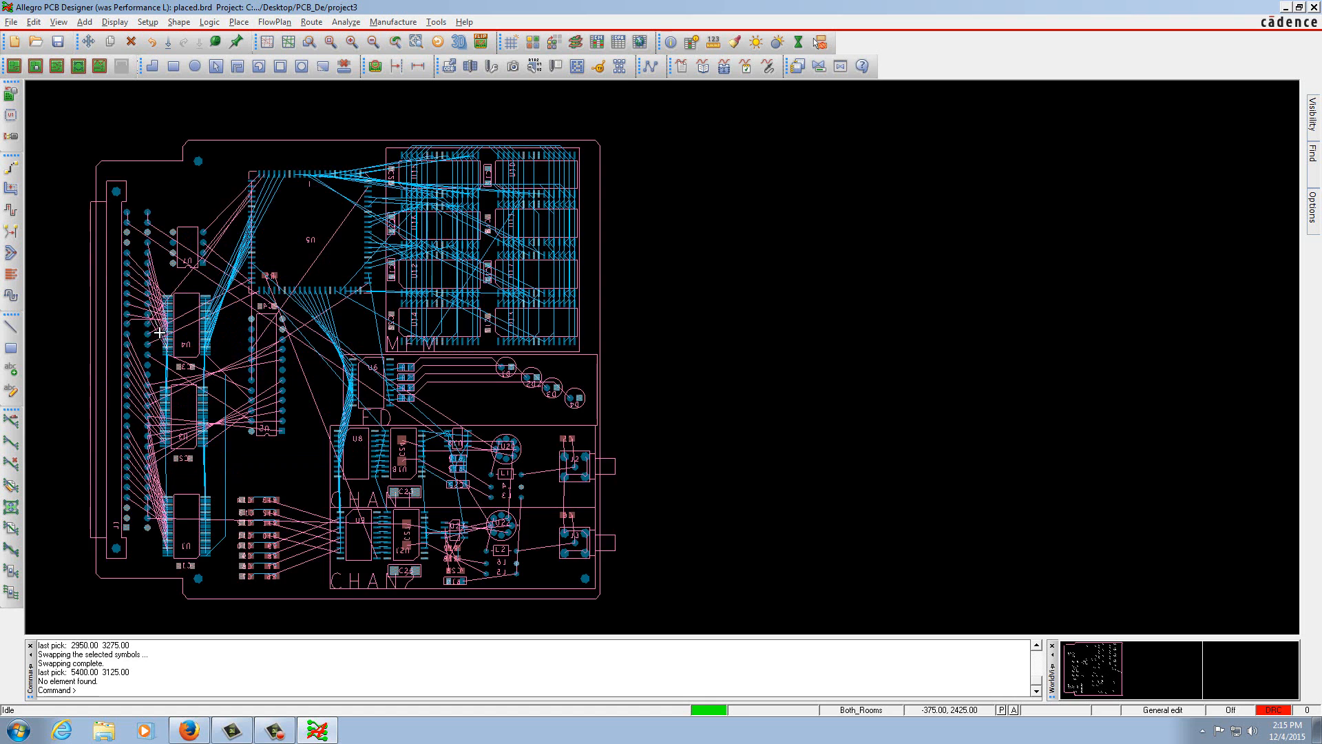
scroll(187, 325, up, 3)
scroll(187, 325, up, 2)
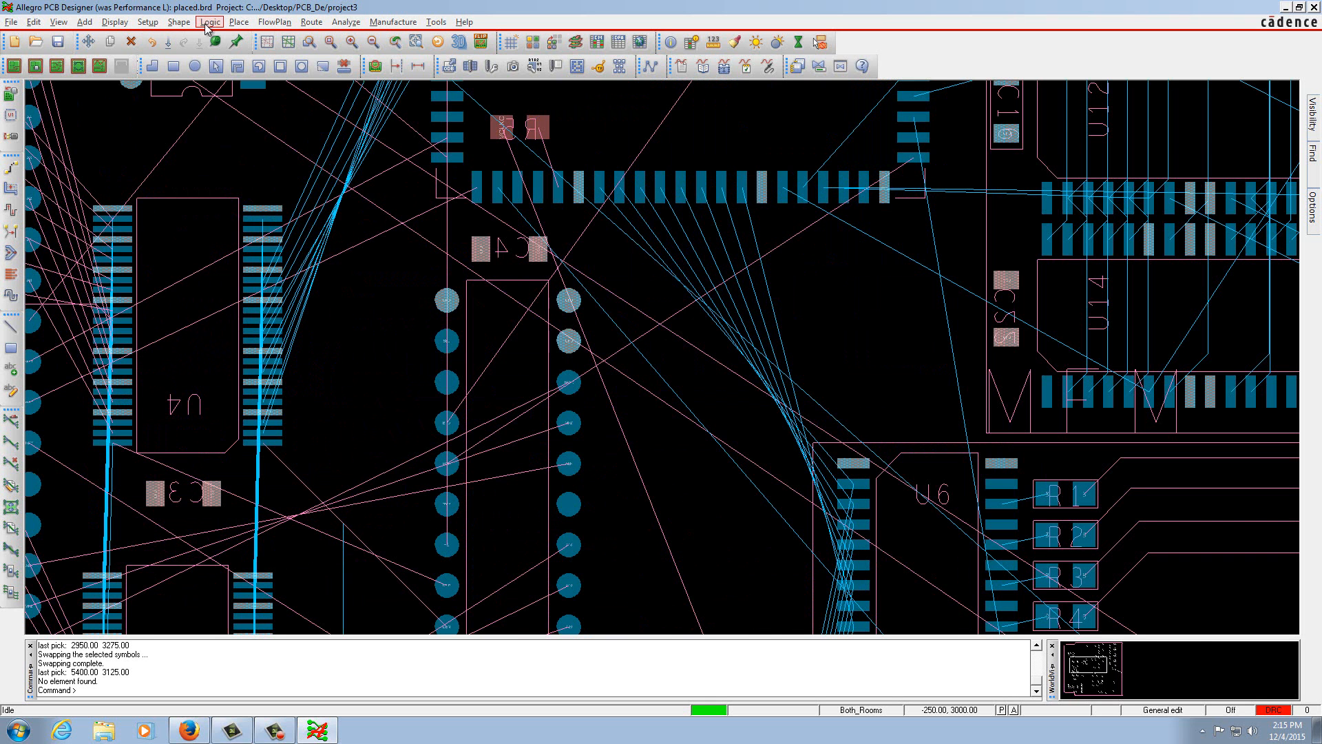
- Try to swap the function at U4's D0 pin with the function at its BA6 pin, and clear the selection
click(236, 22)
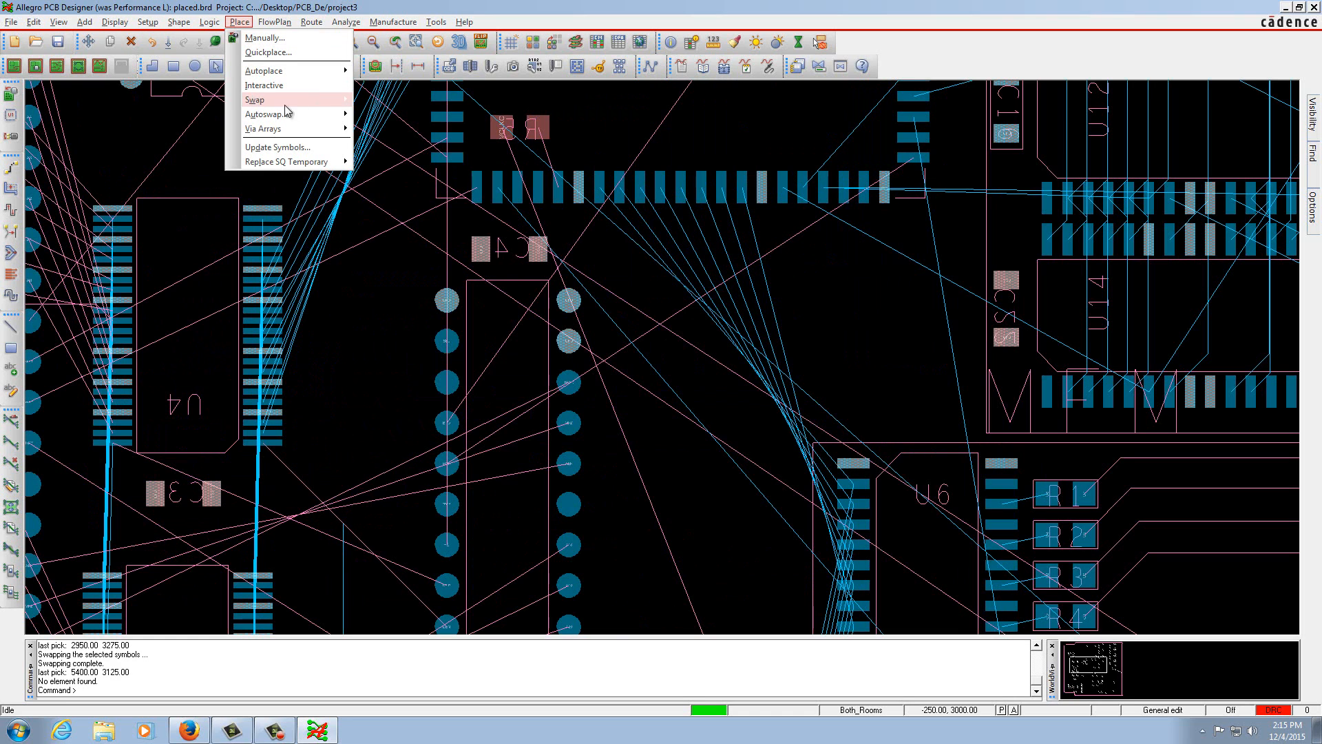
mouse_move(288, 101)
click(387, 115)
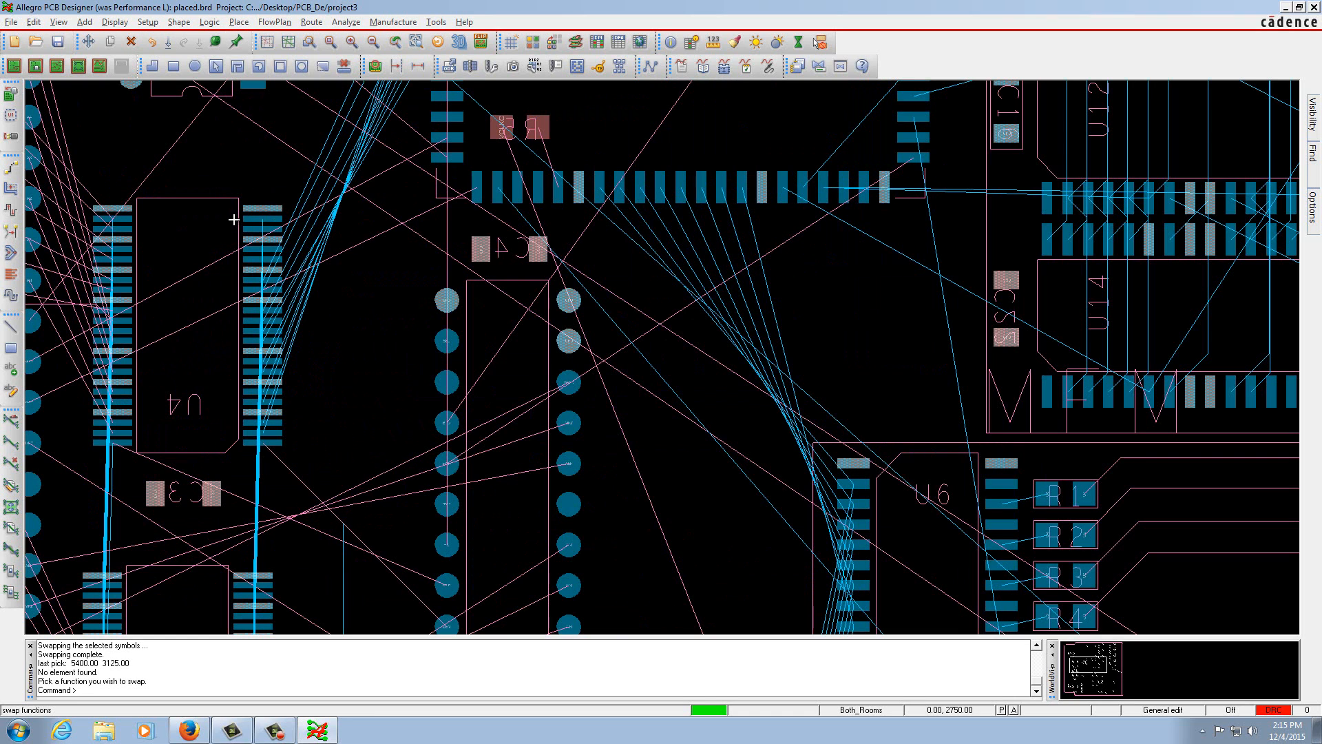
scroll(245, 297, up, 2)
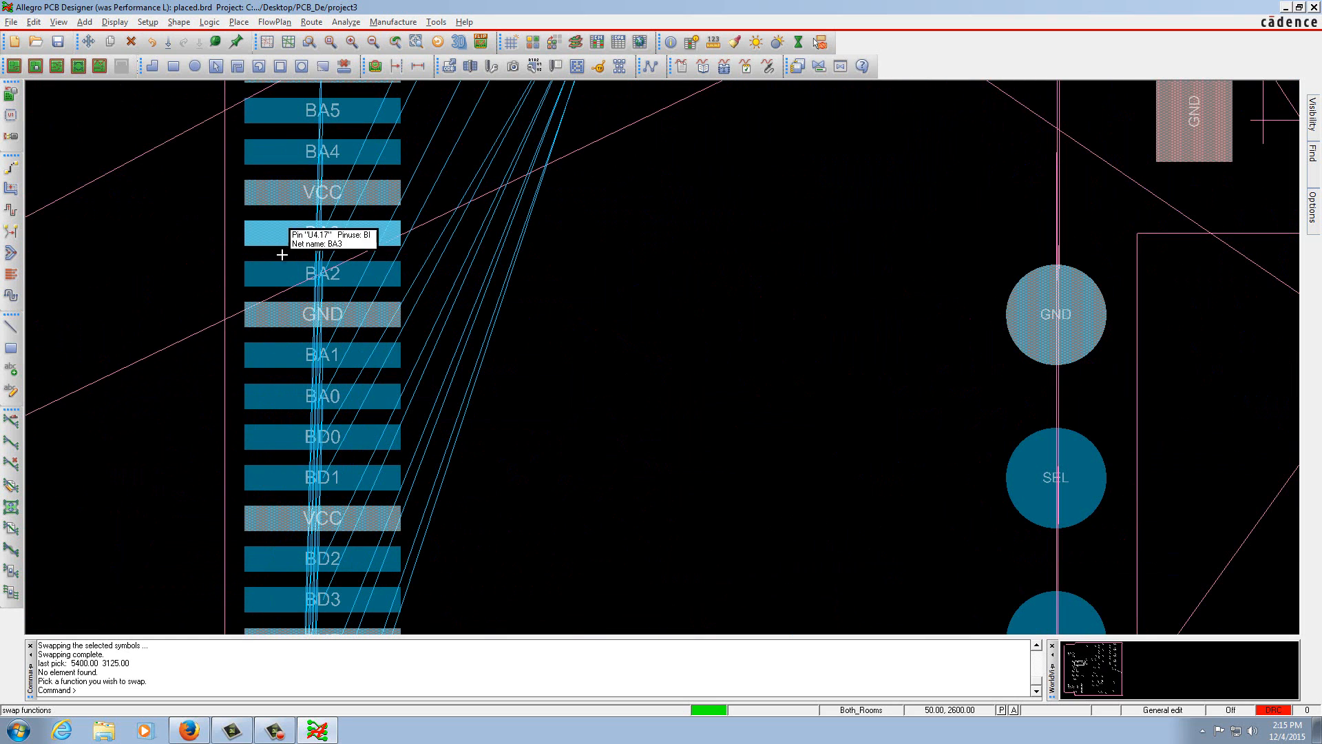
scroll(317, 314, down, 1)
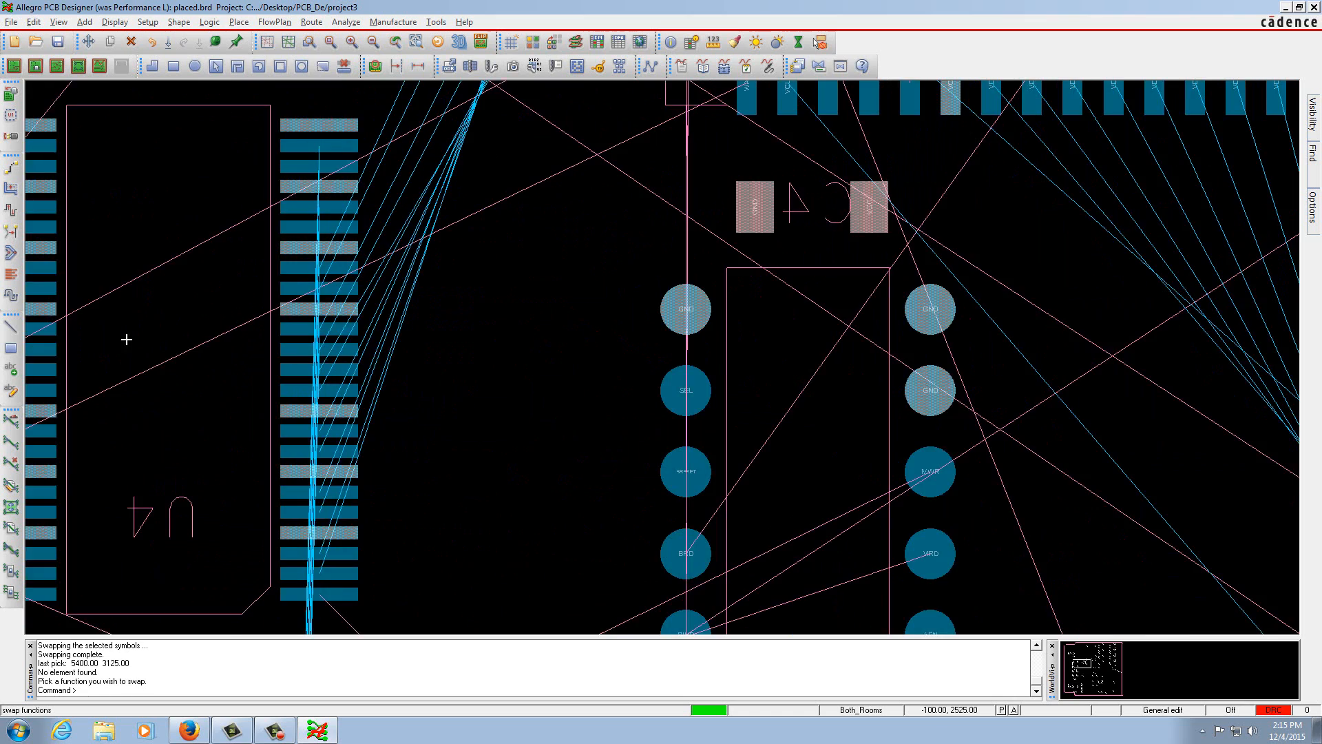
scroll(126, 339, down, 2)
scroll(60, 369, up, 2)
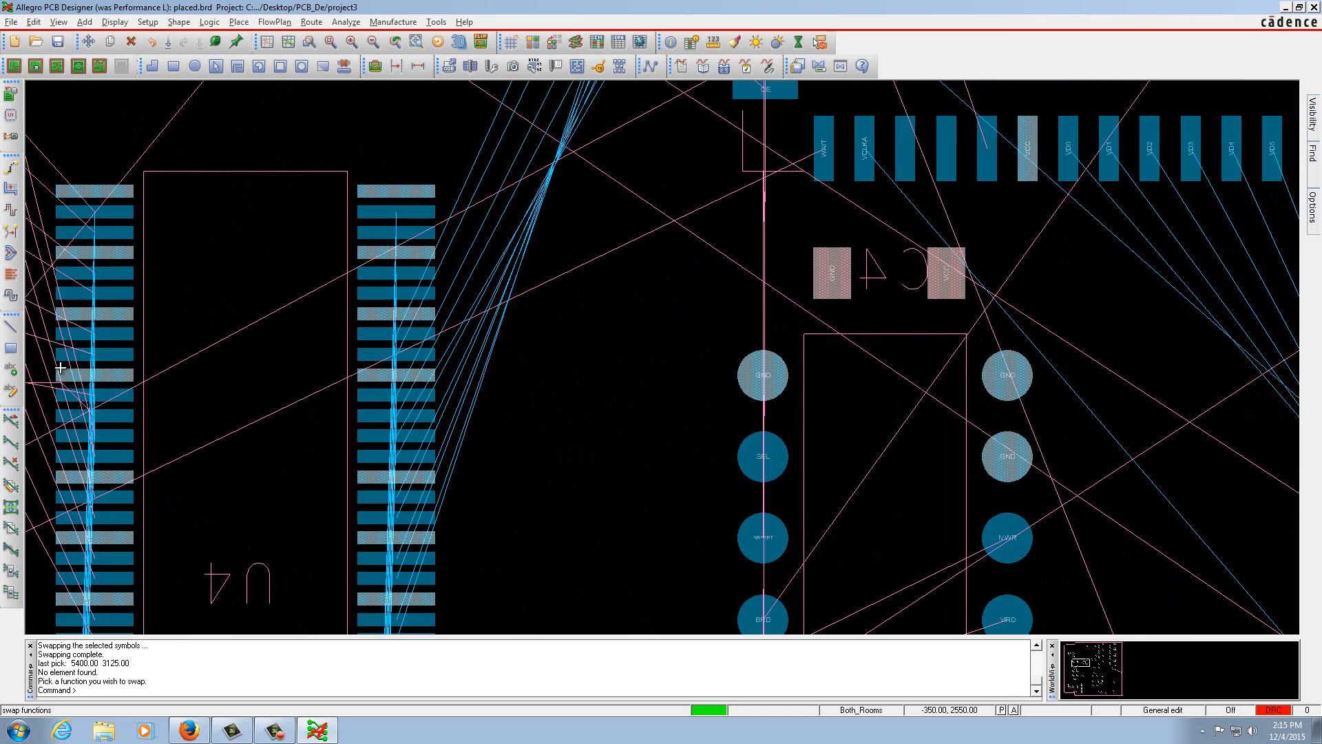
click(78, 210)
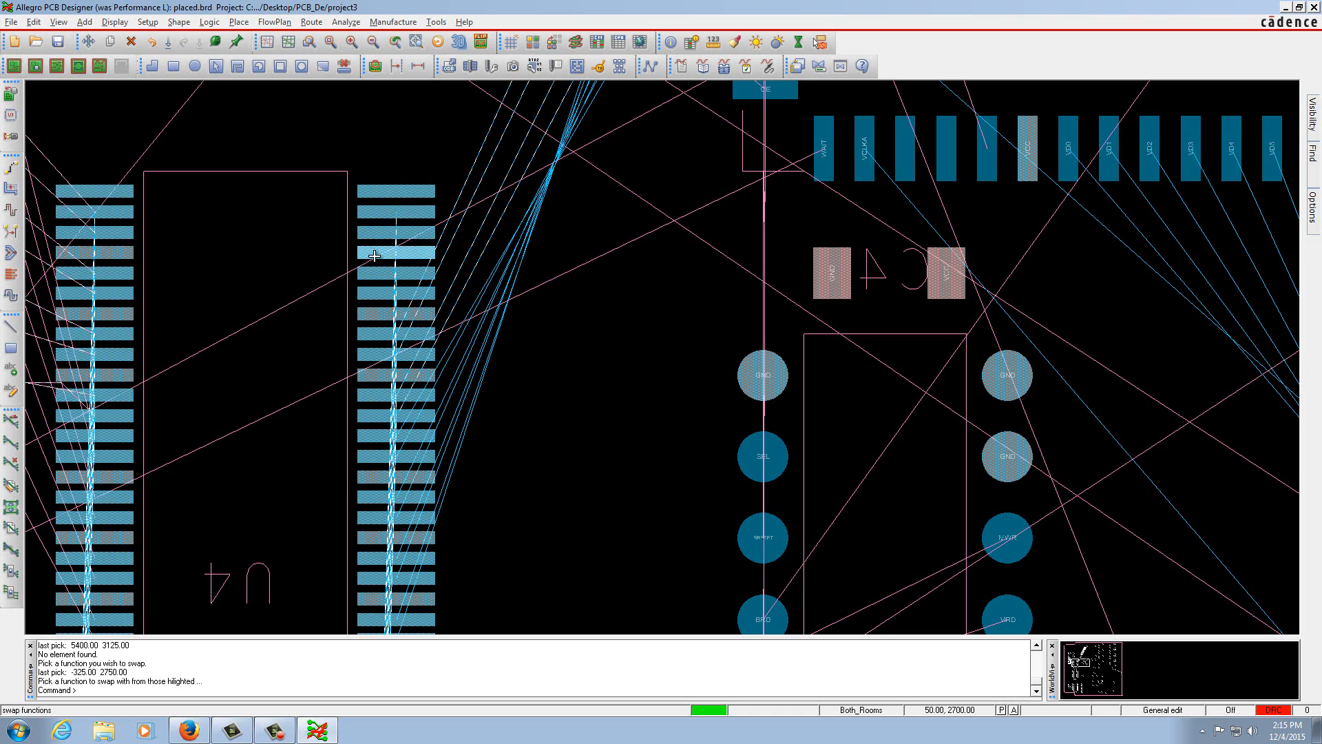
scroll(380, 239, up, 2)
click(377, 229)
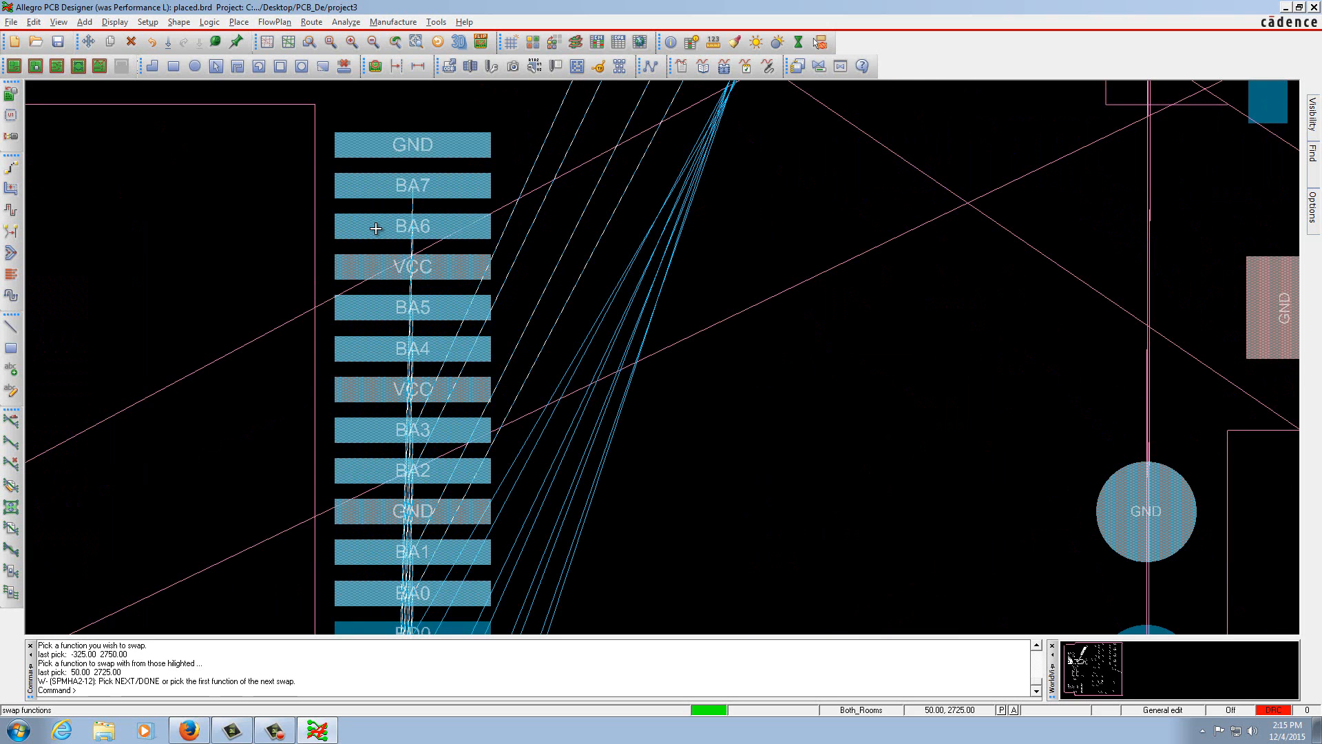
scroll(372, 279, down, 5)
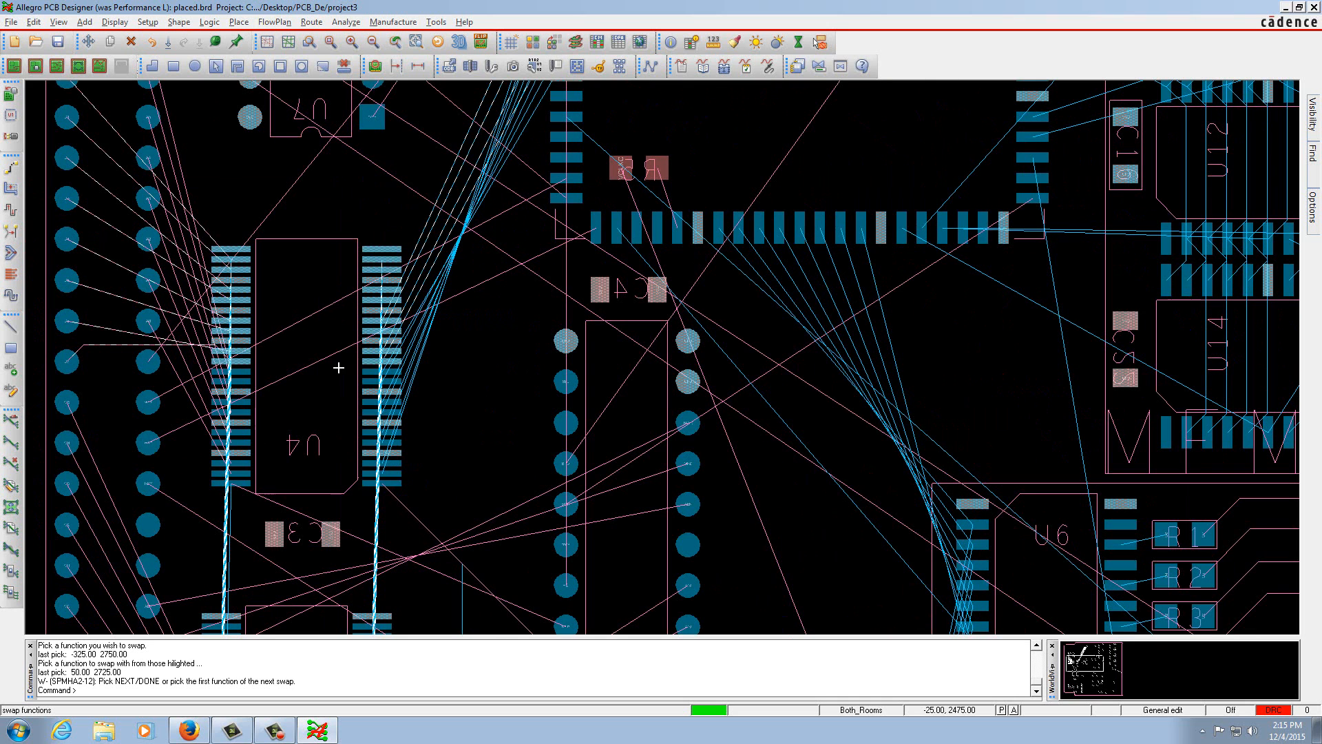
right_click(304, 184)
click(343, 238)
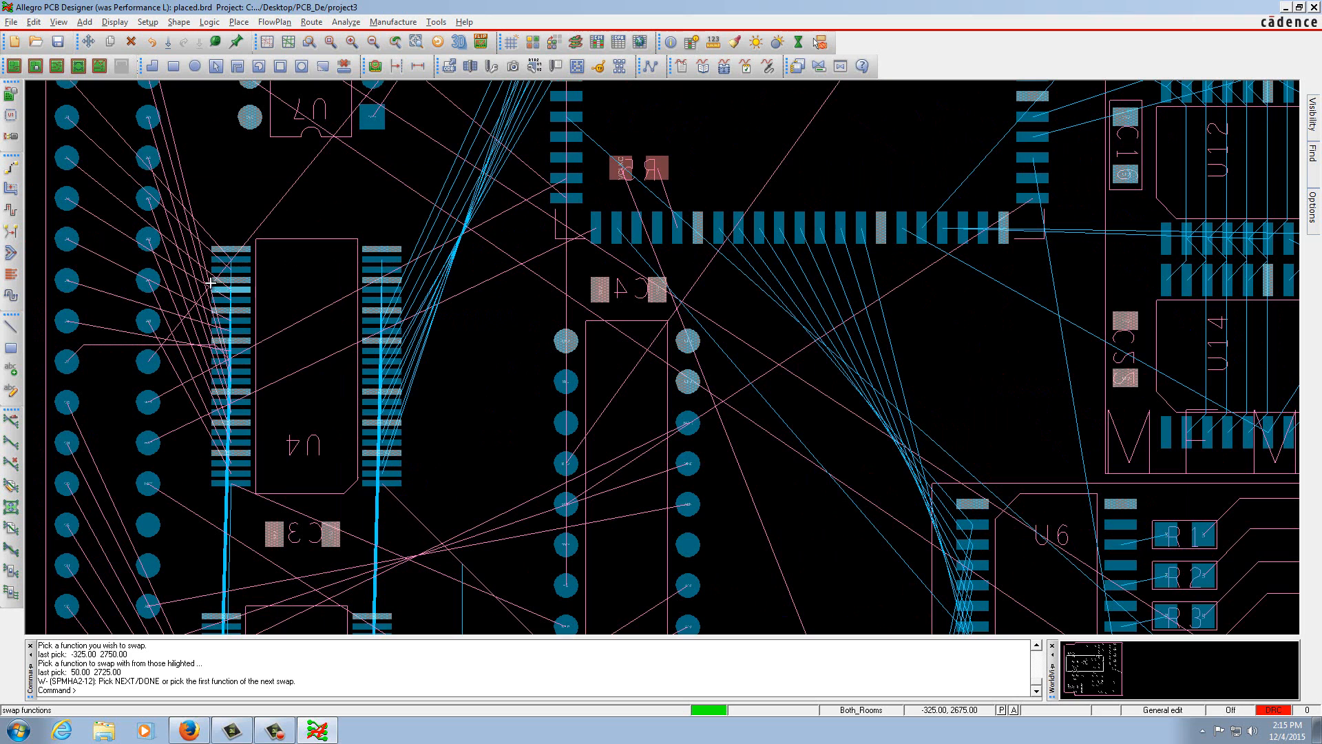
- Try to swap the function at U4's D4 pin with the function at its BA3 pin, and finish the swap command
mouse_move(236, 311)
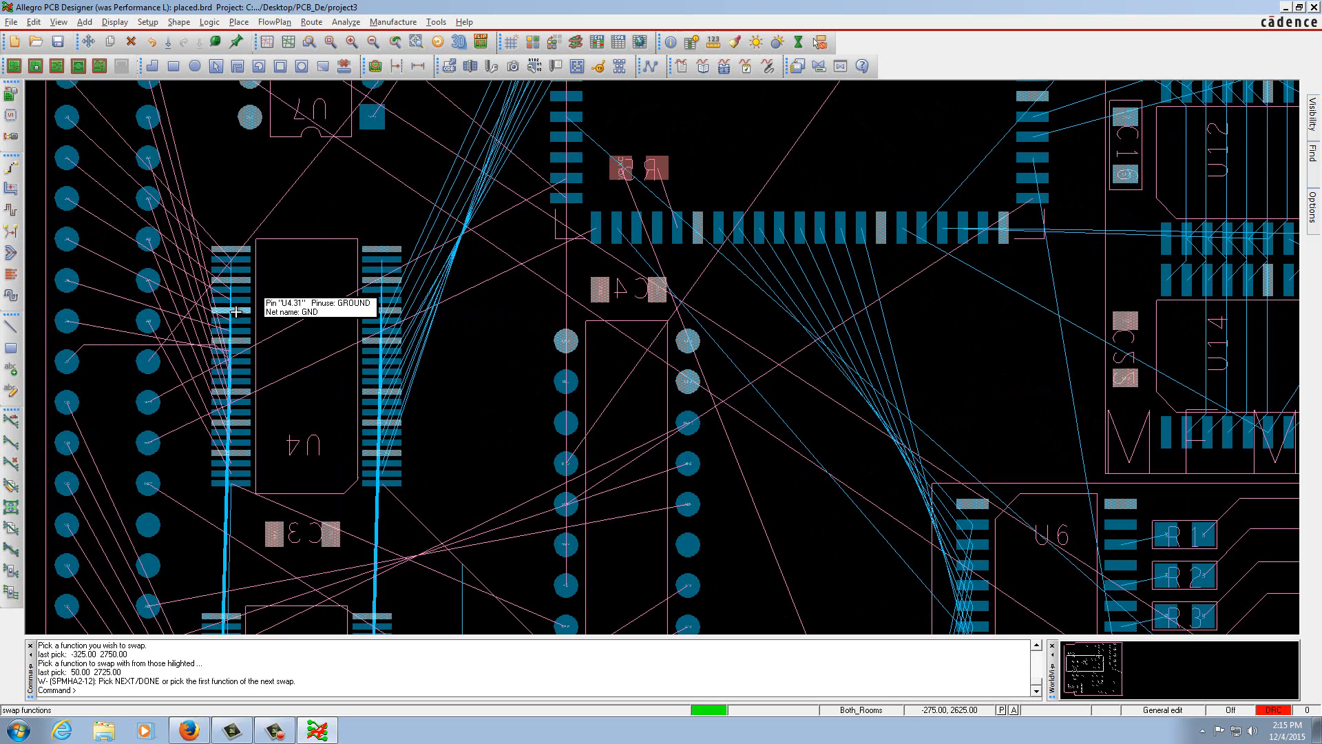
scroll(236, 279, up, 2)
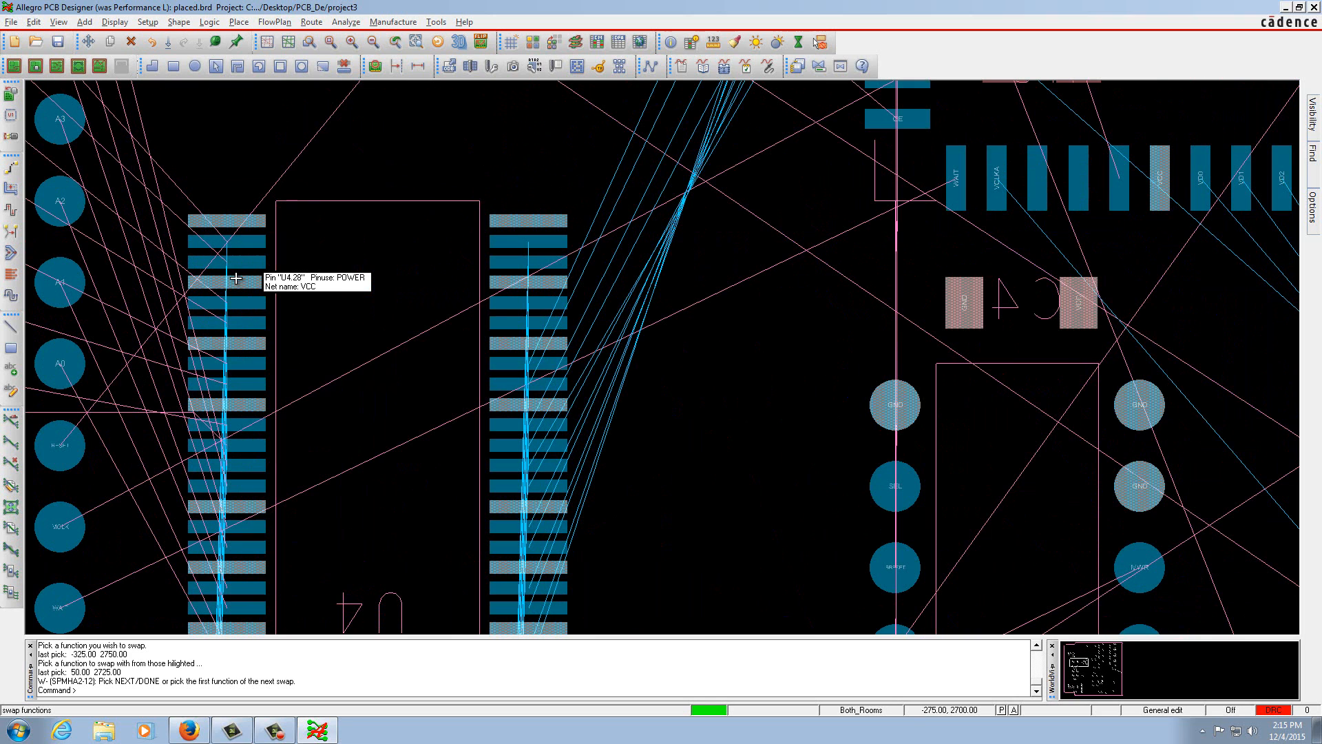
mouse_move(236, 358)
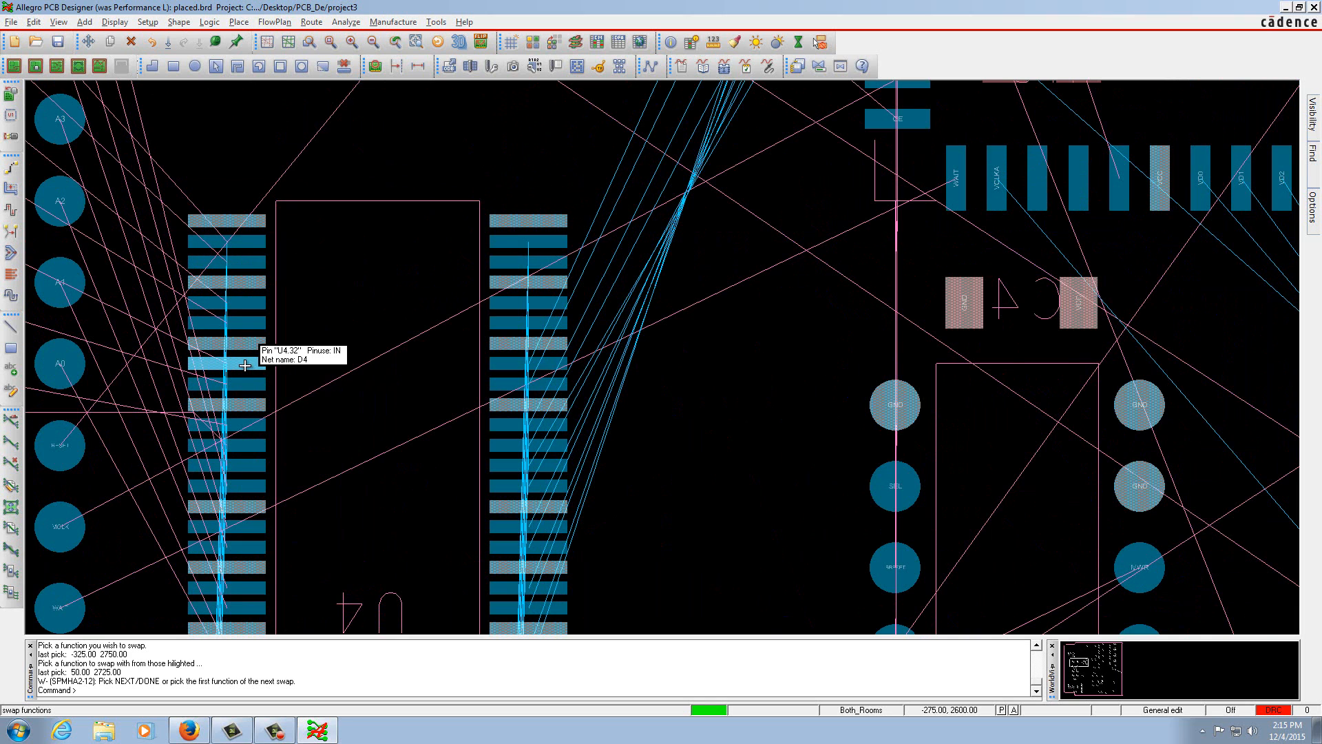
scroll(245, 365, up, 2)
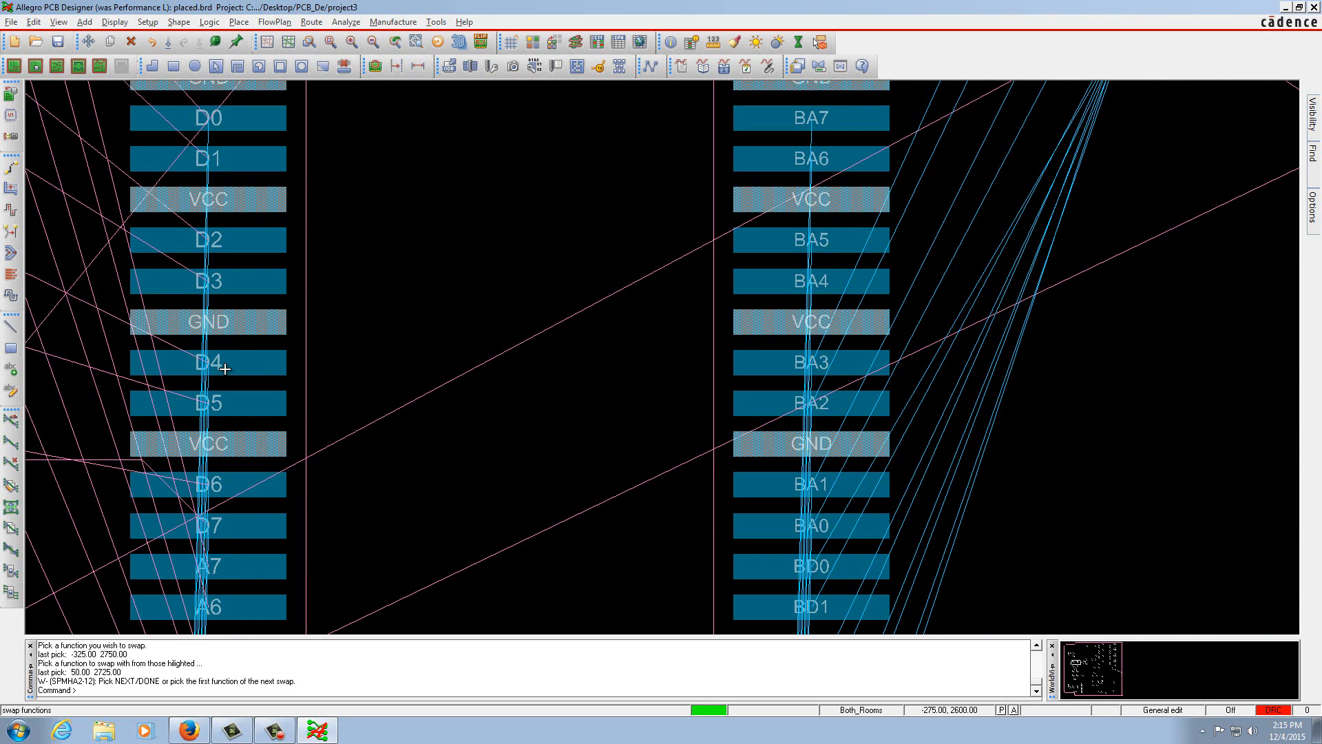
click(224, 369)
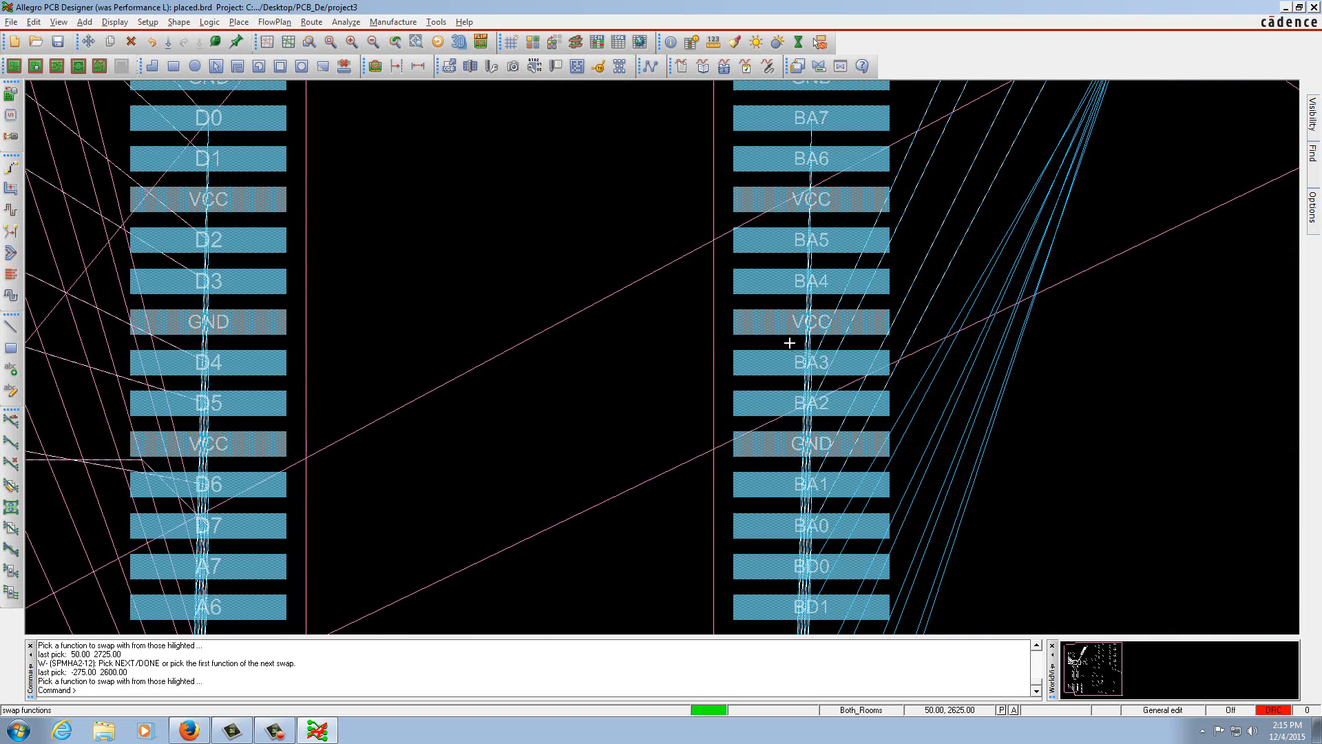
click(802, 362)
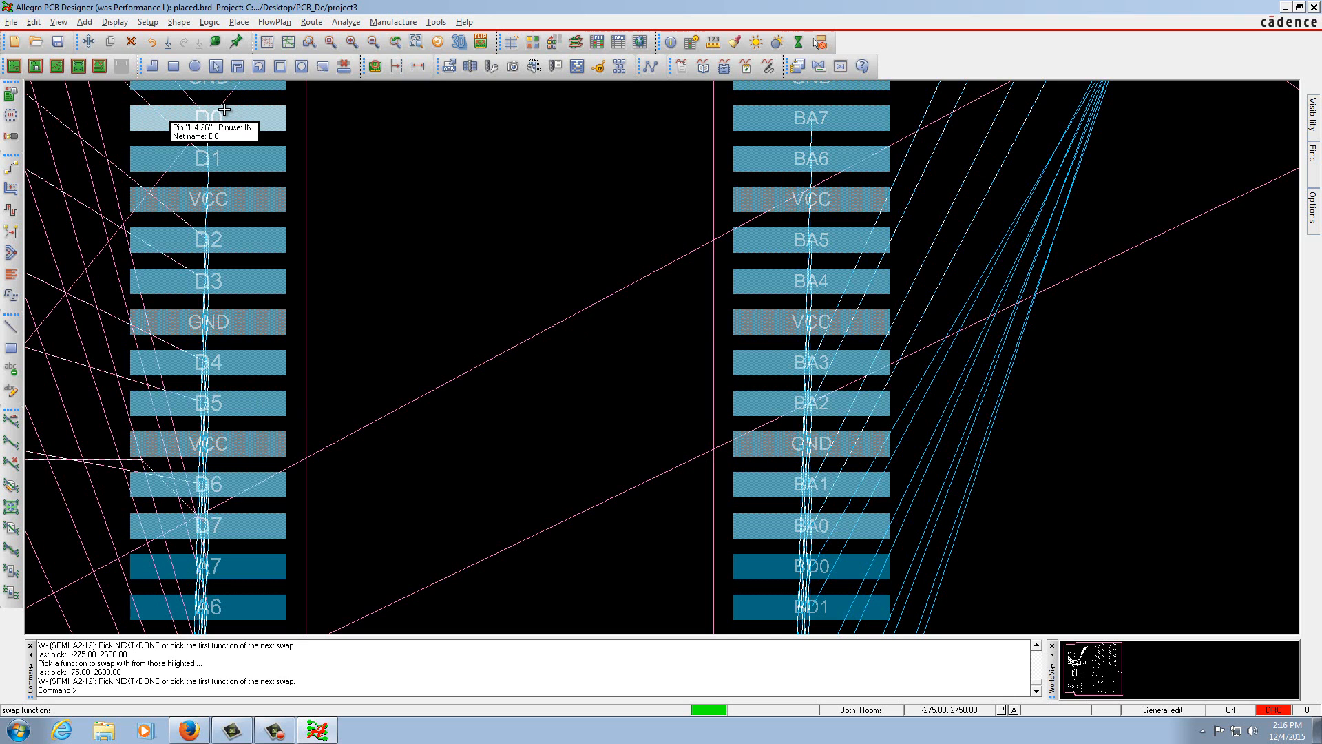
right_click(1126, 383)
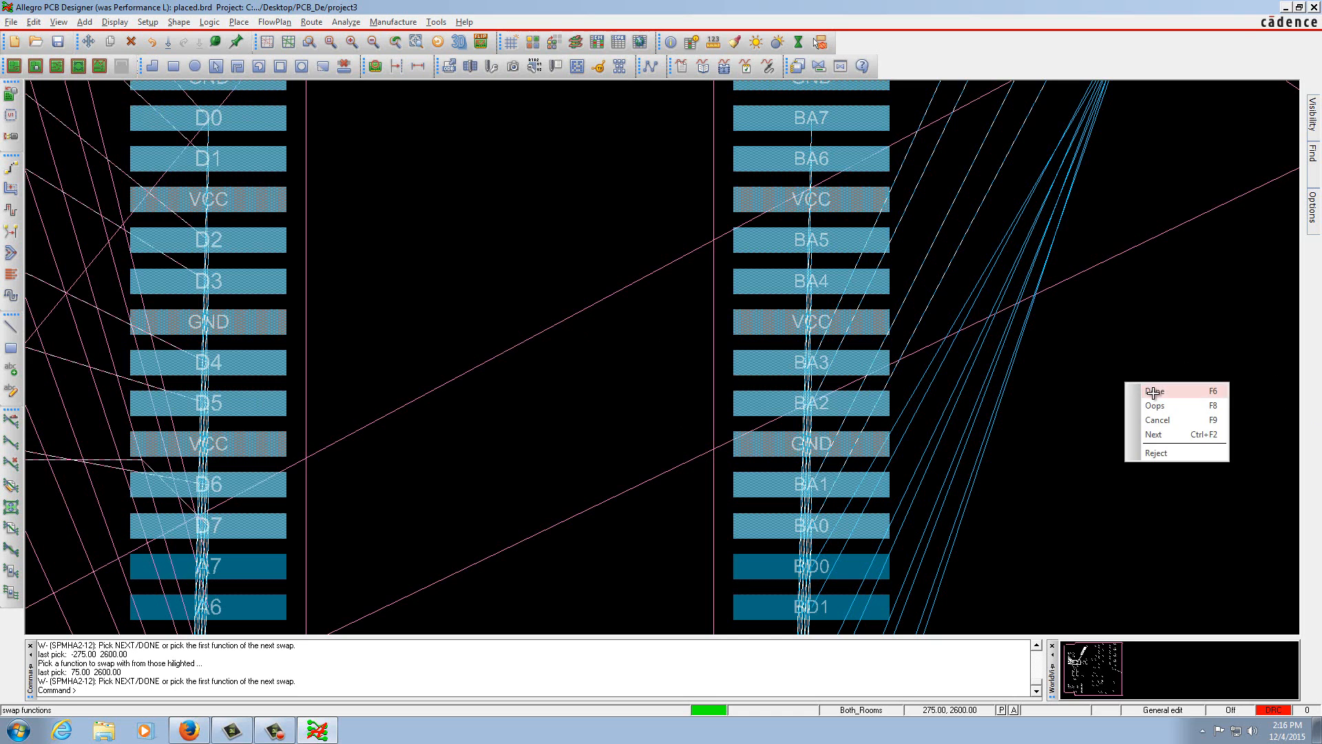
click(1155, 391)
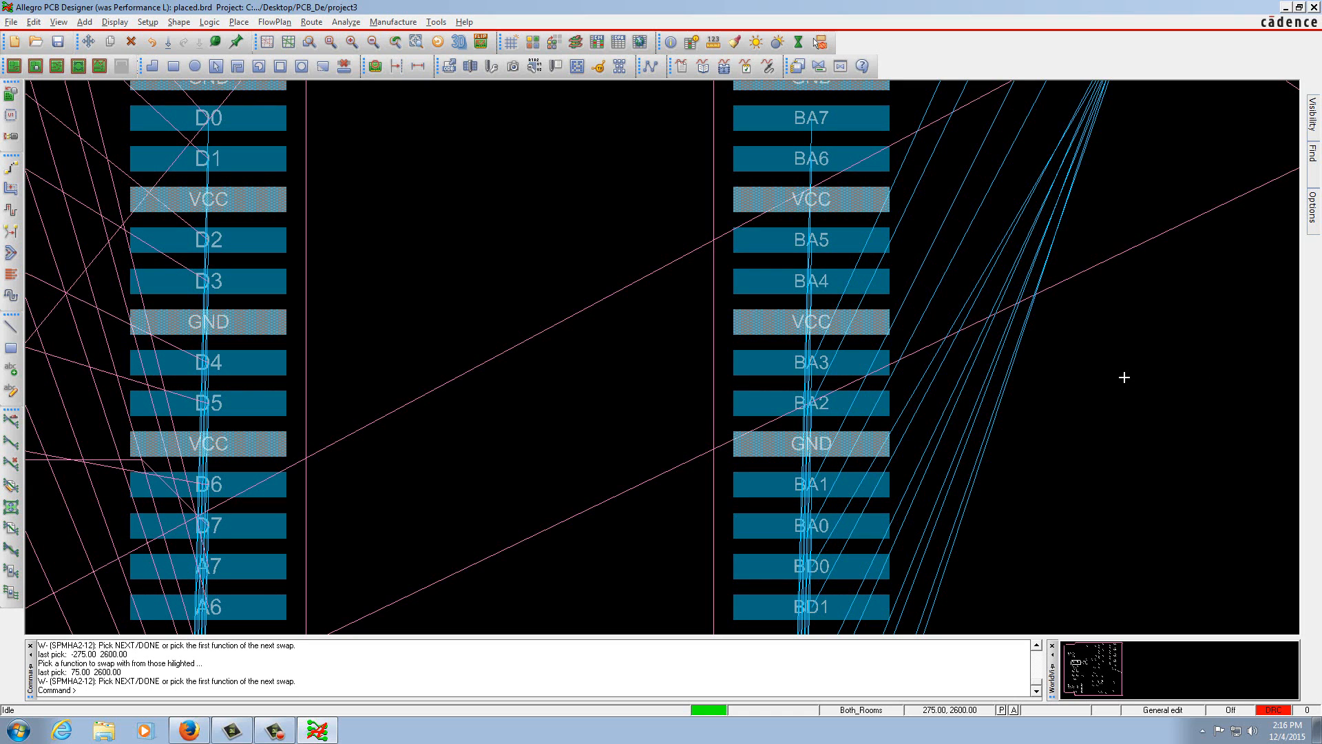
- Save the board as placed.brd, overwriting the existing file
click(12, 22)
click(29, 71)
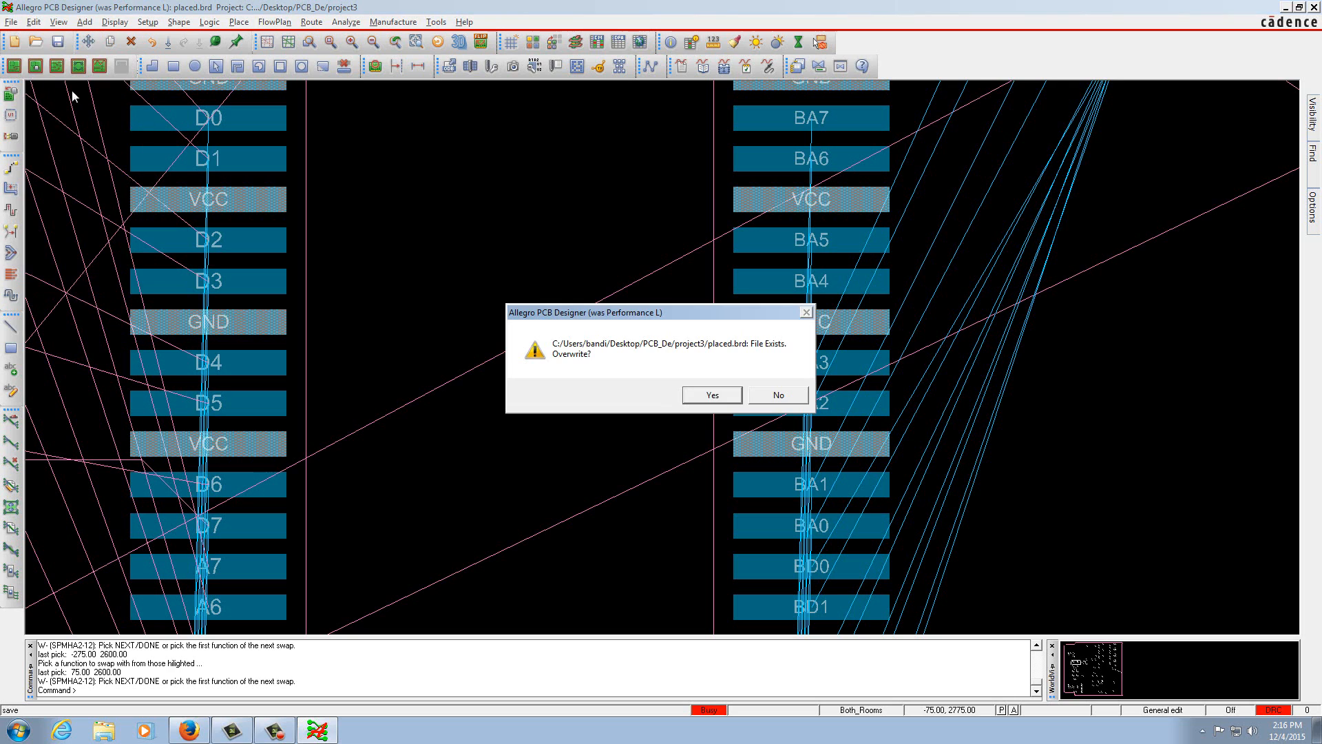
click(713, 396)
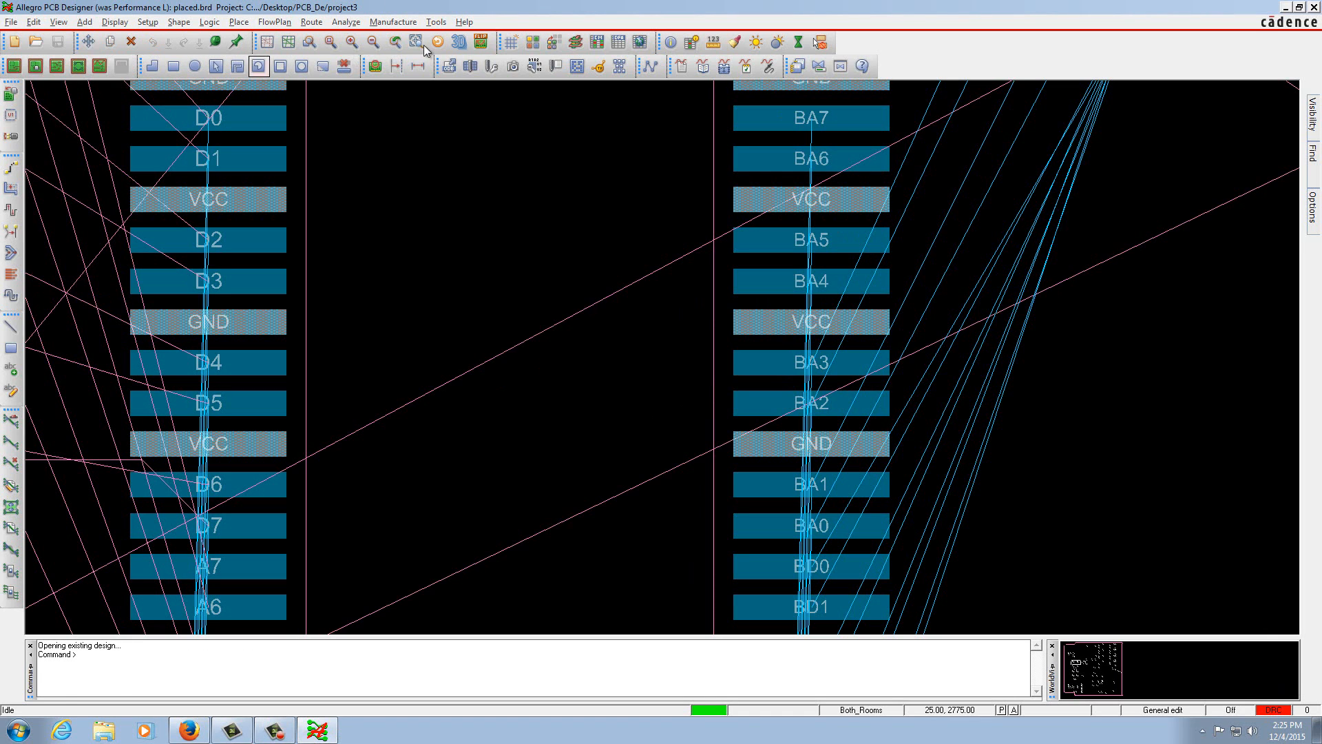
- Check the reference designator layers in the colour settings and turn on the Assembly_Bottom subclass of Package Geometry
click(533, 43)
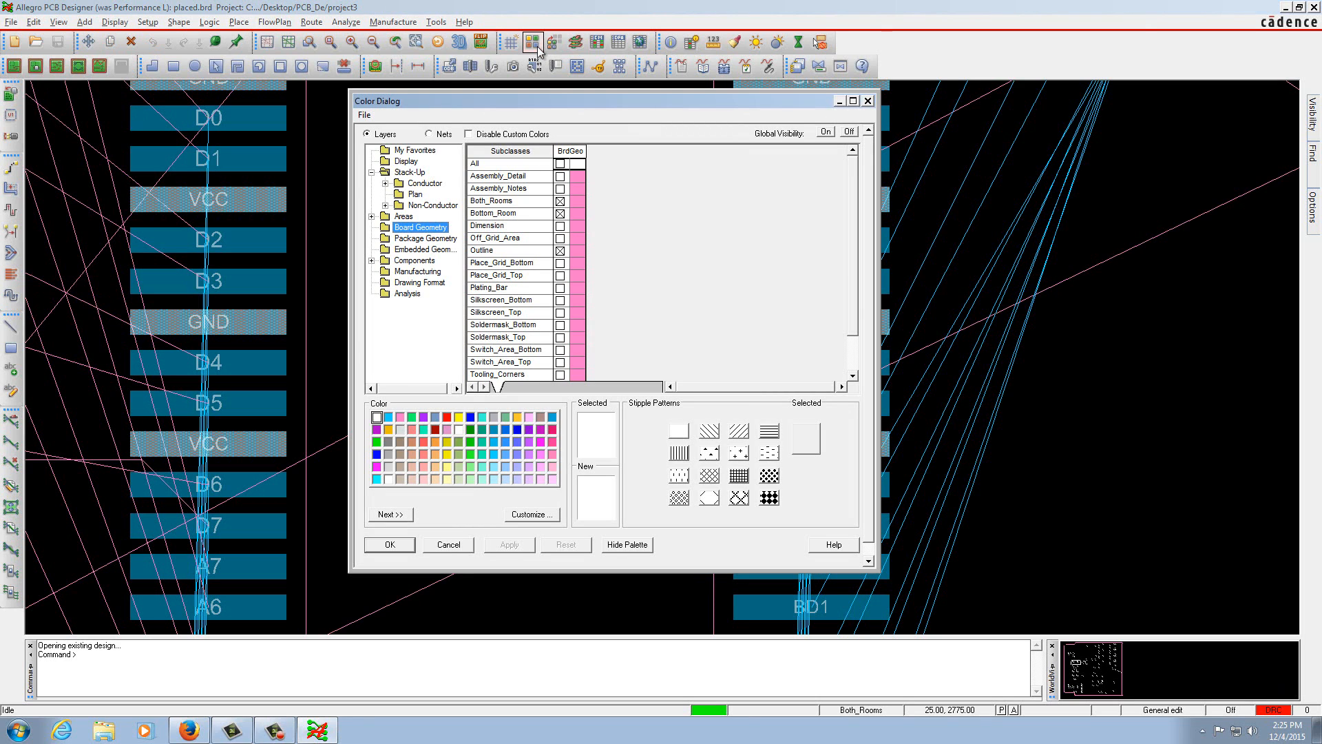
click(372, 261)
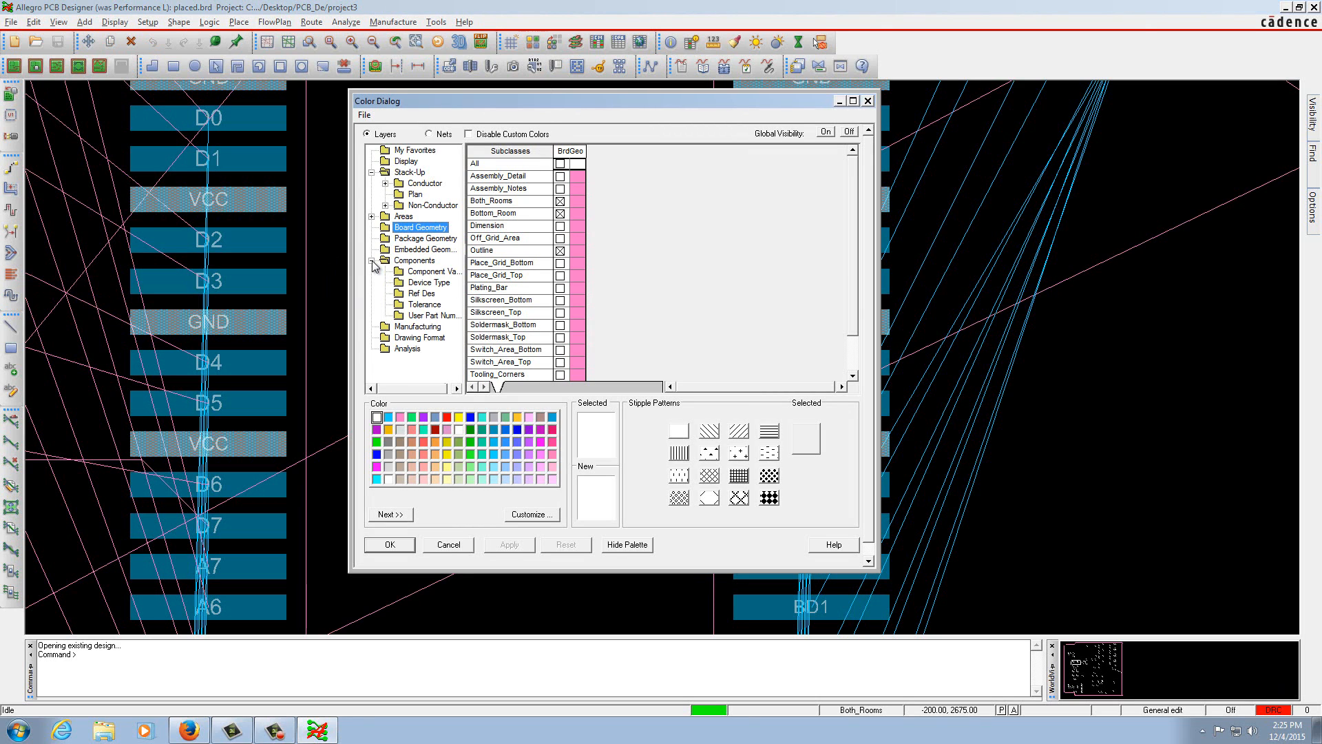
click(428, 295)
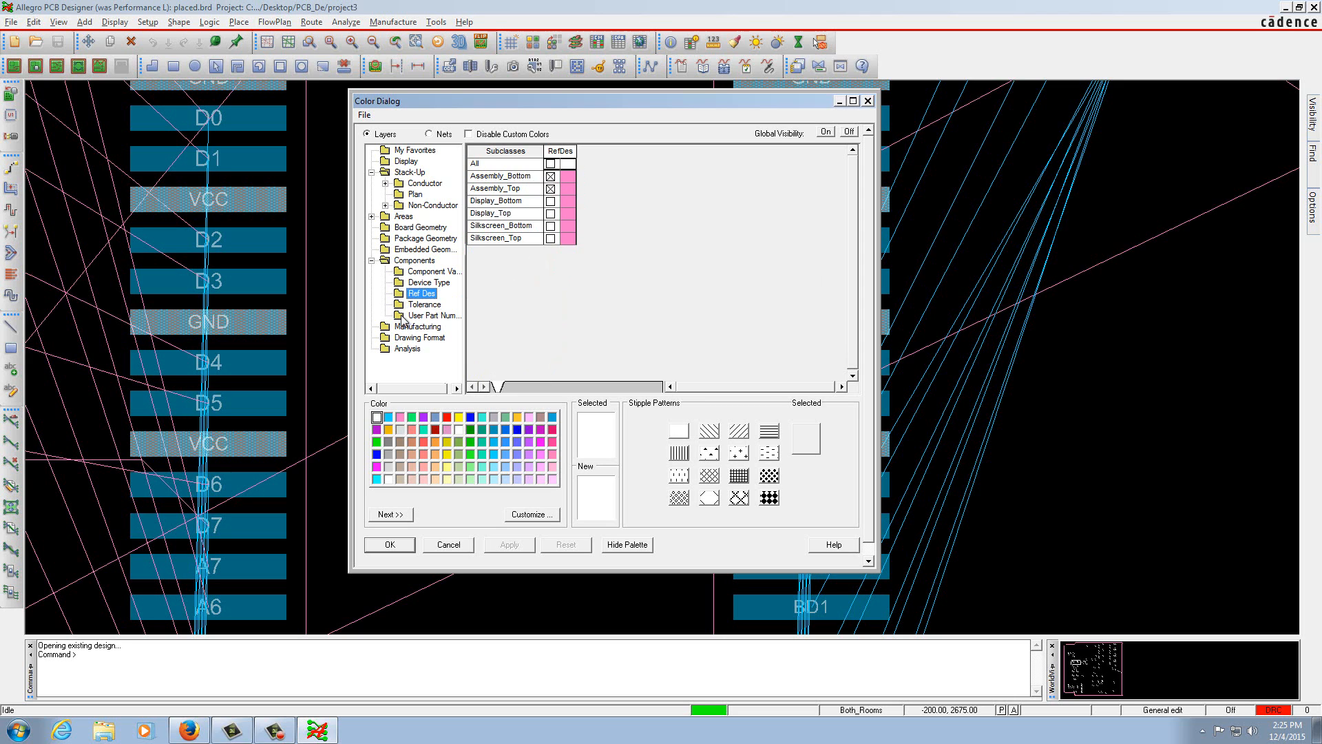
click(416, 239)
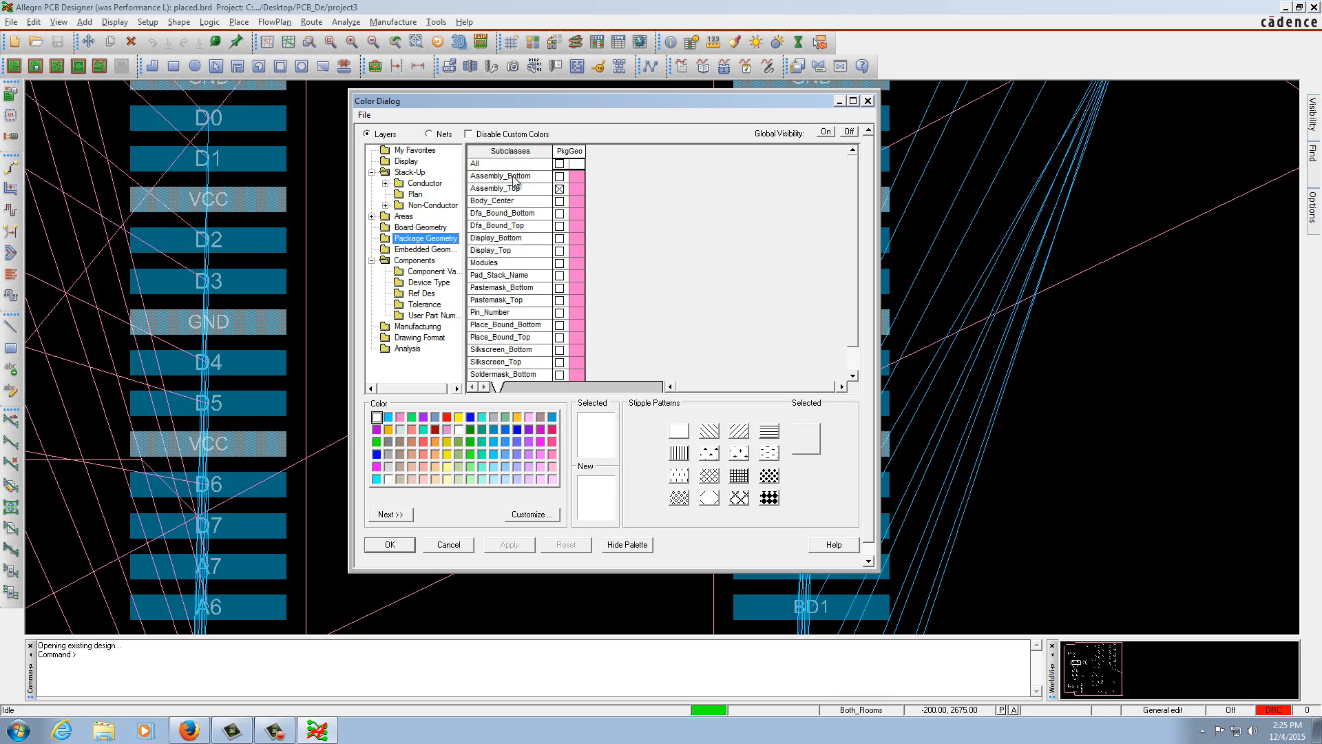
click(560, 177)
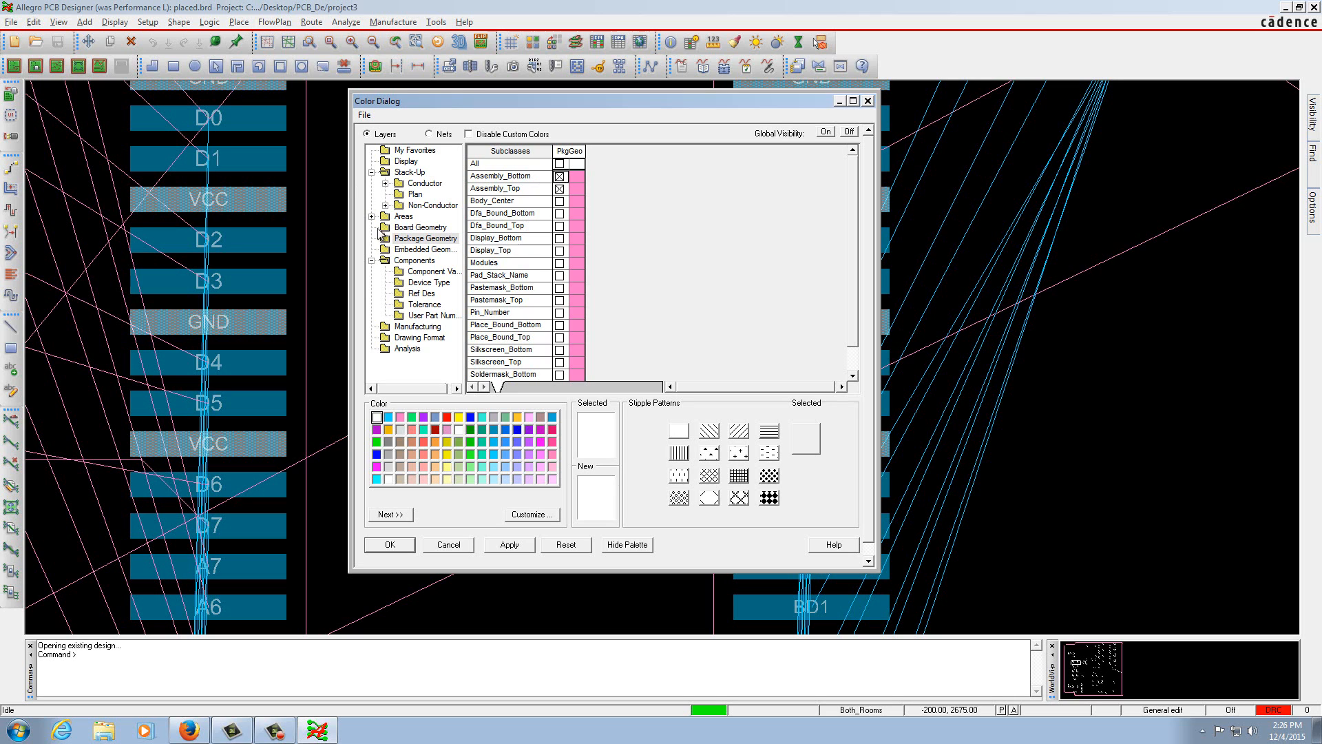
- Review the conductor Etch and Pin layer settings, pick the Bottom pin colour, and accept the colour and visibility settings
click(418, 183)
click(386, 183)
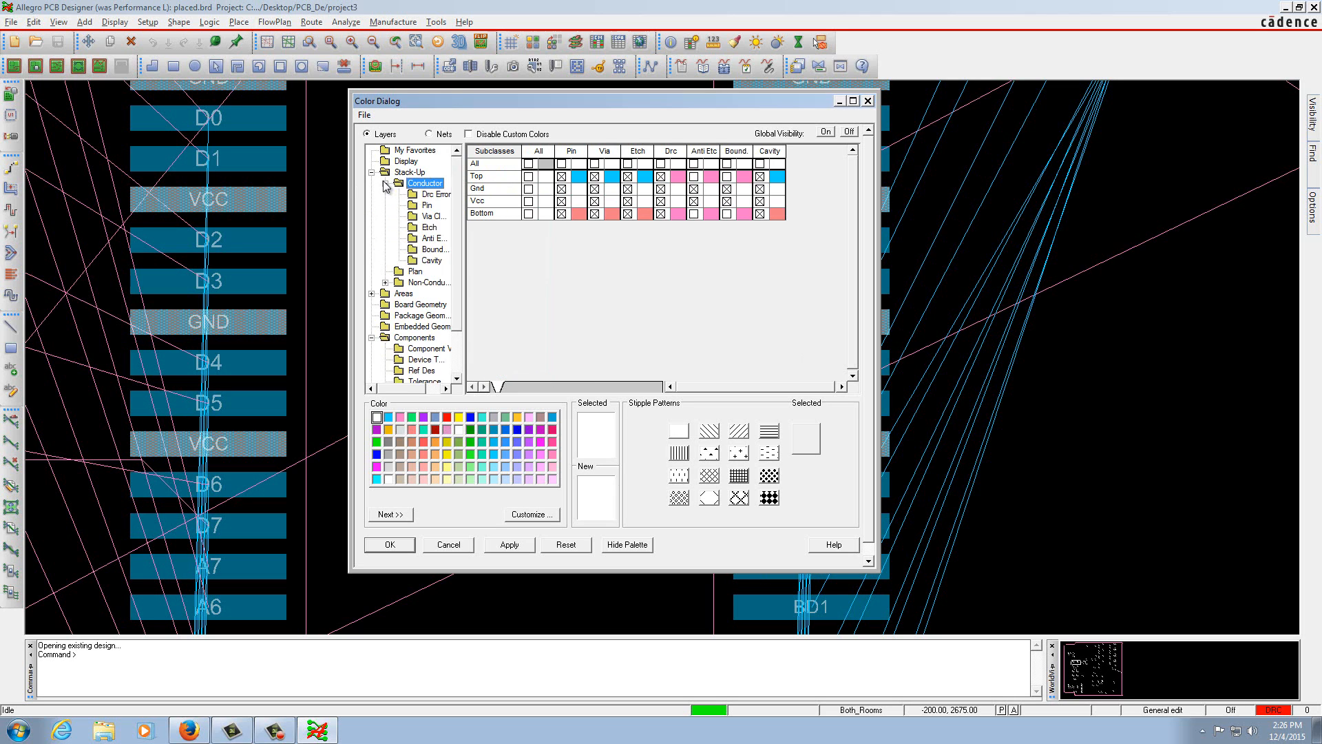
click(430, 228)
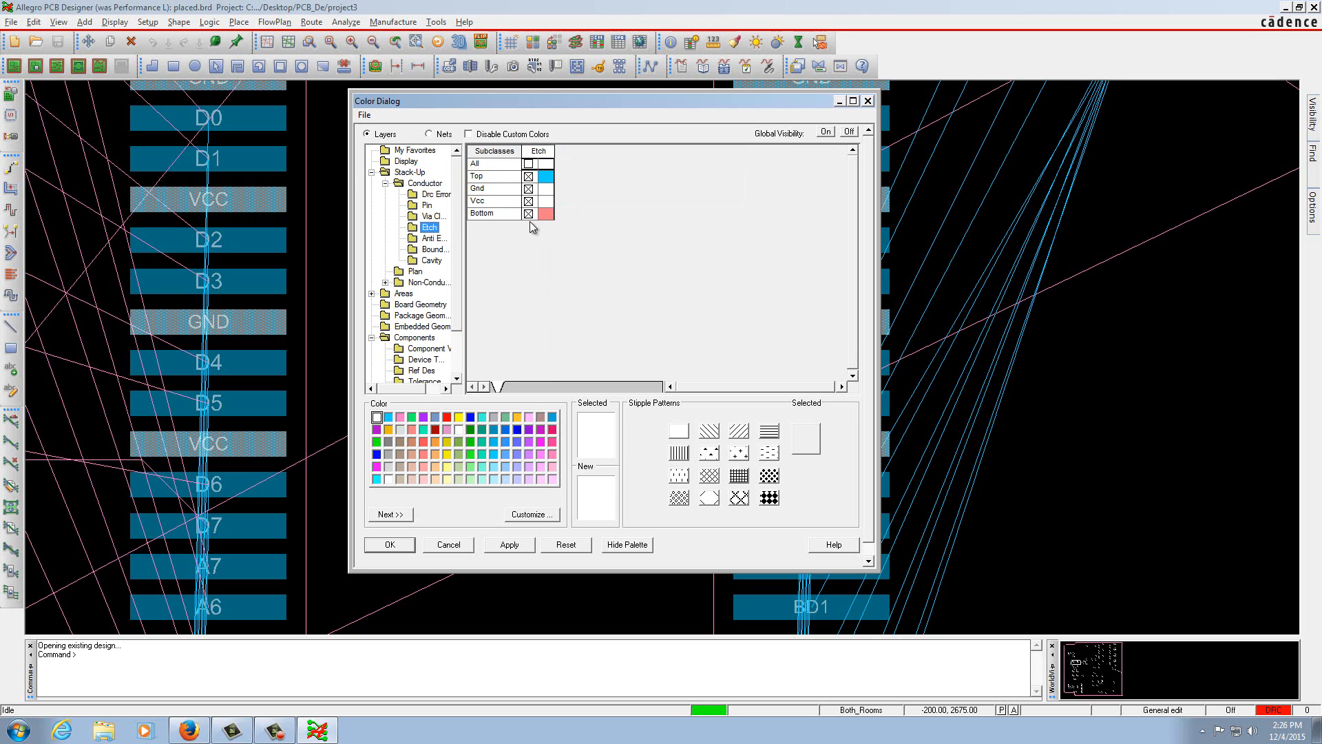
click(427, 206)
click(544, 214)
click(390, 545)
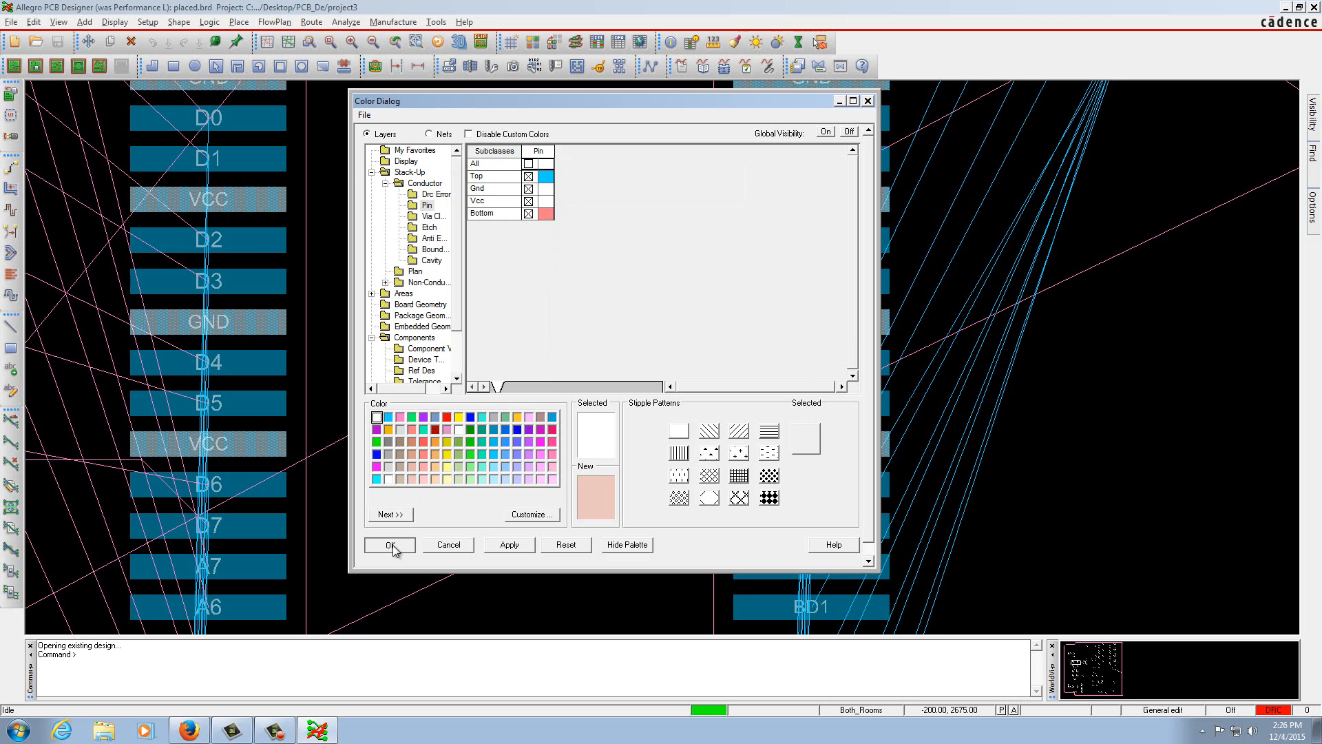
- Delete component U2 from the board
scroll(405, 248, down, 3)
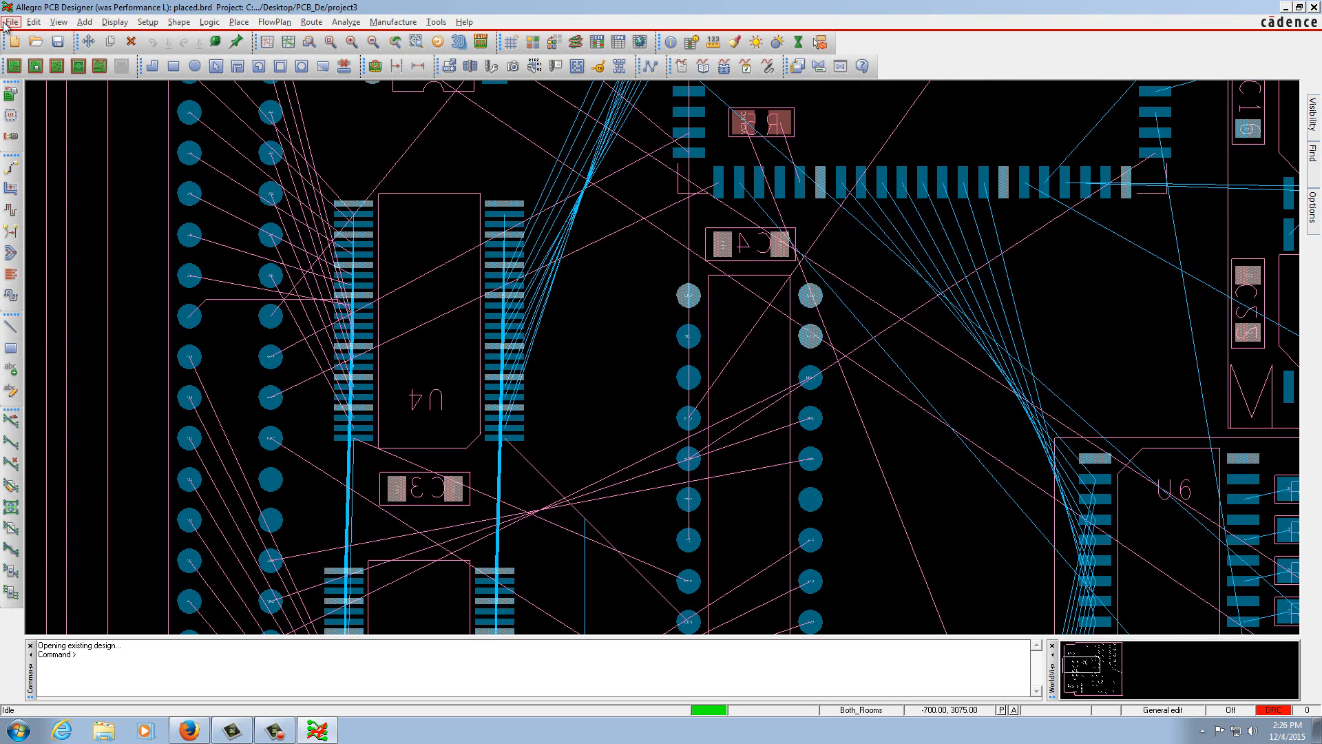
click(33, 22)
click(61, 143)
click(690, 376)
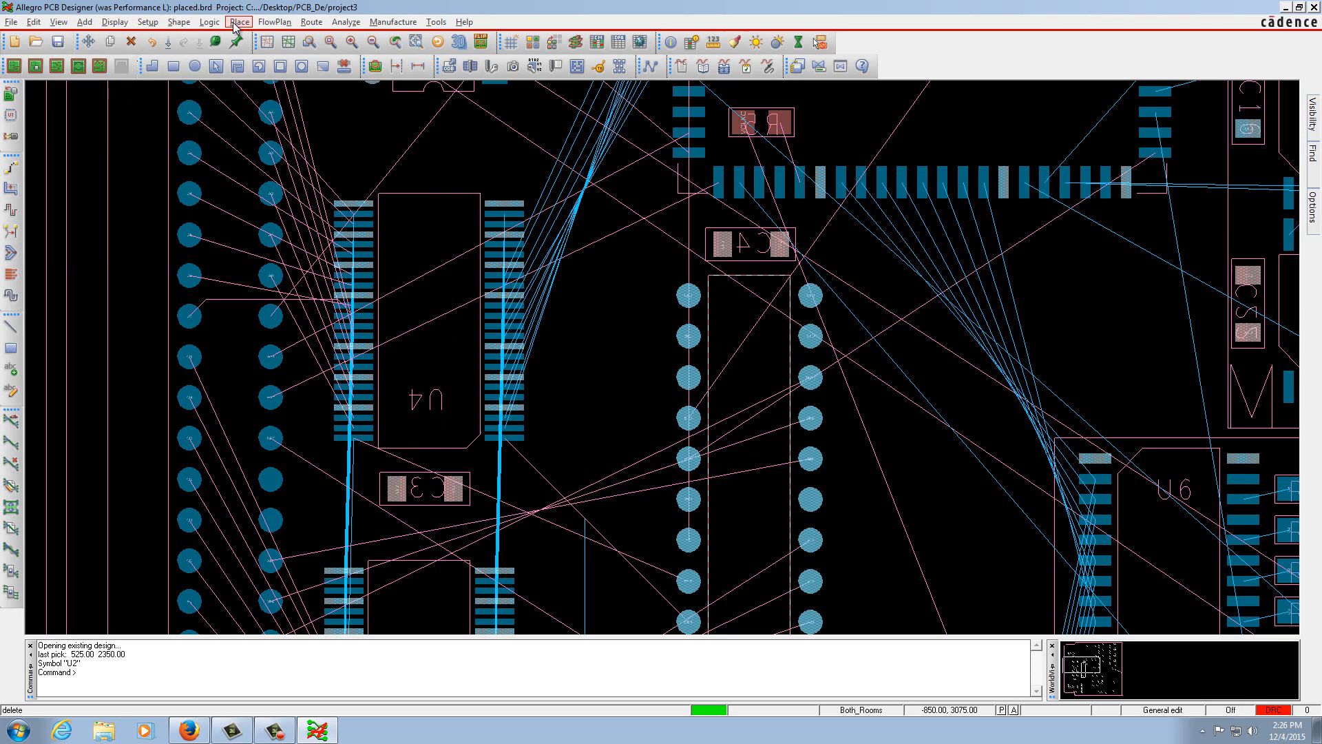
- Start manual placement of component U2 from the components by refdes, hiding the placement dialog to see the board
click(235, 24)
click(237, 39)
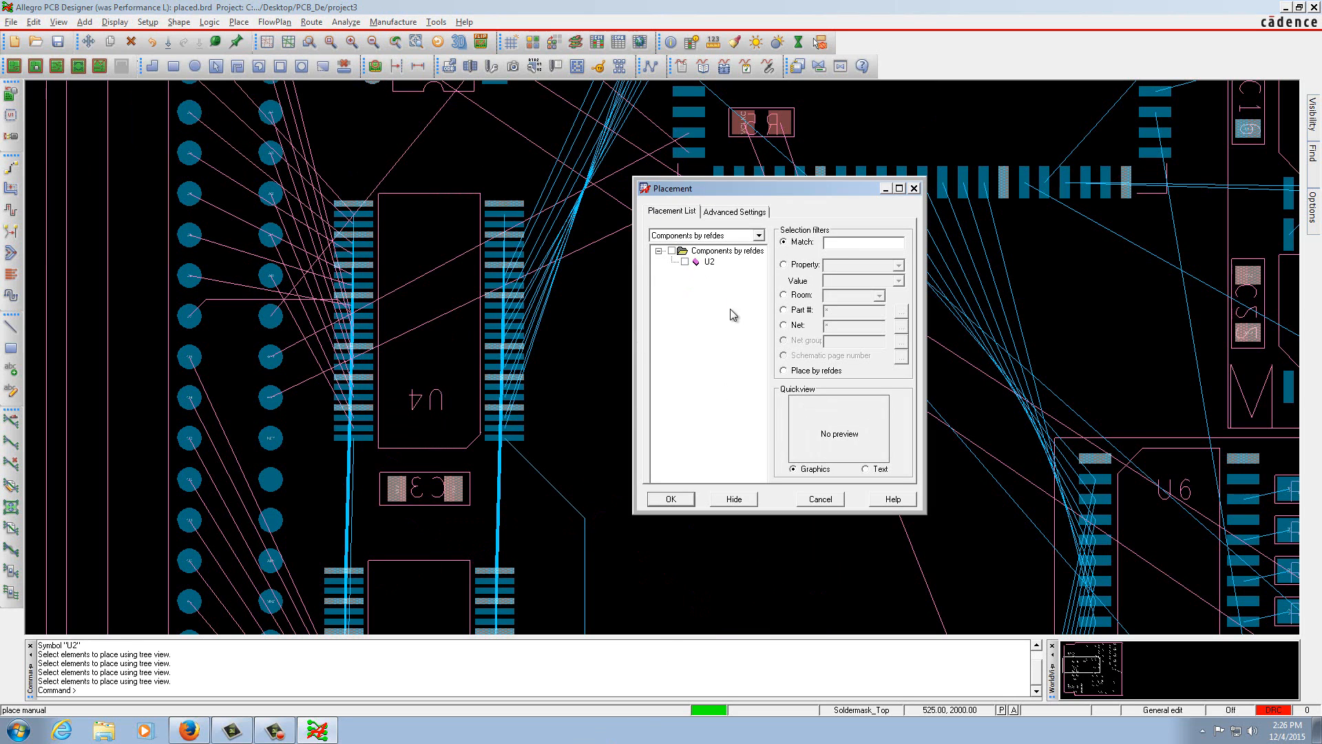
drag(748, 191, 952, 170)
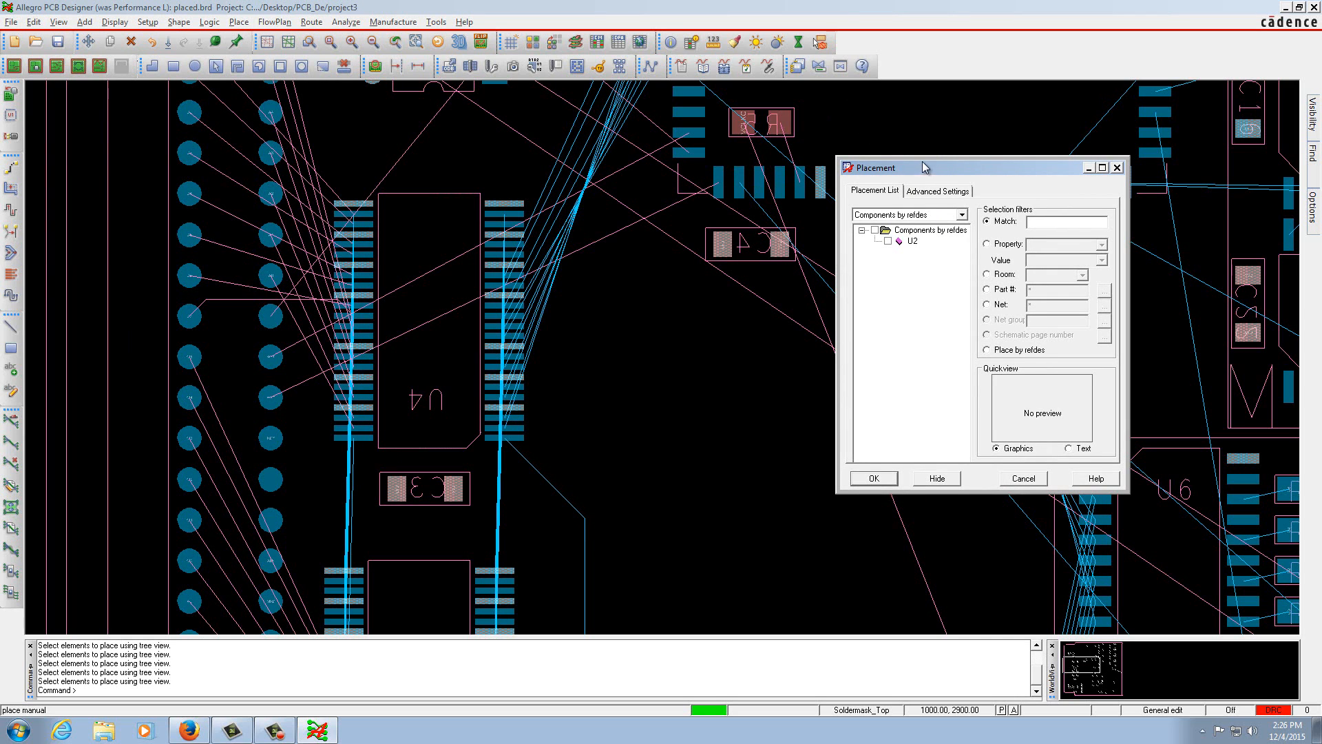
drag(908, 168, 810, 163)
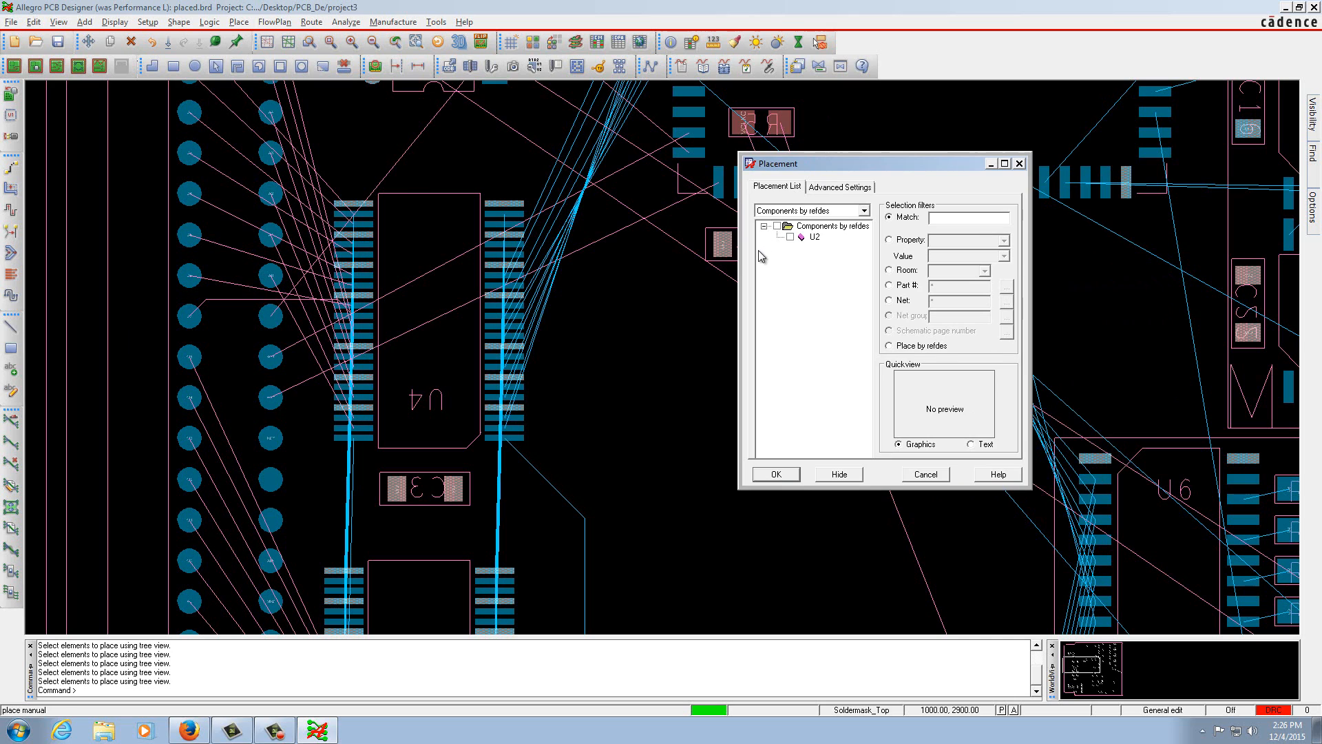
click(790, 237)
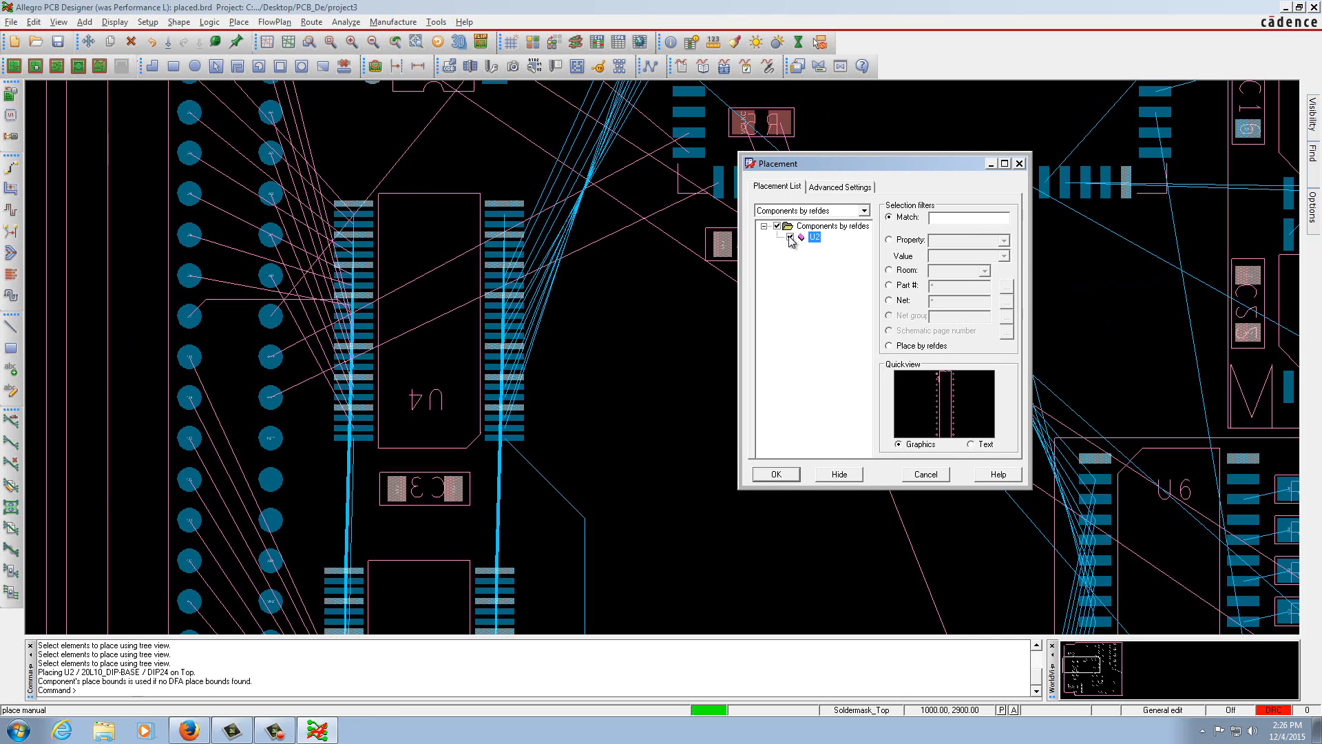
click(839, 474)
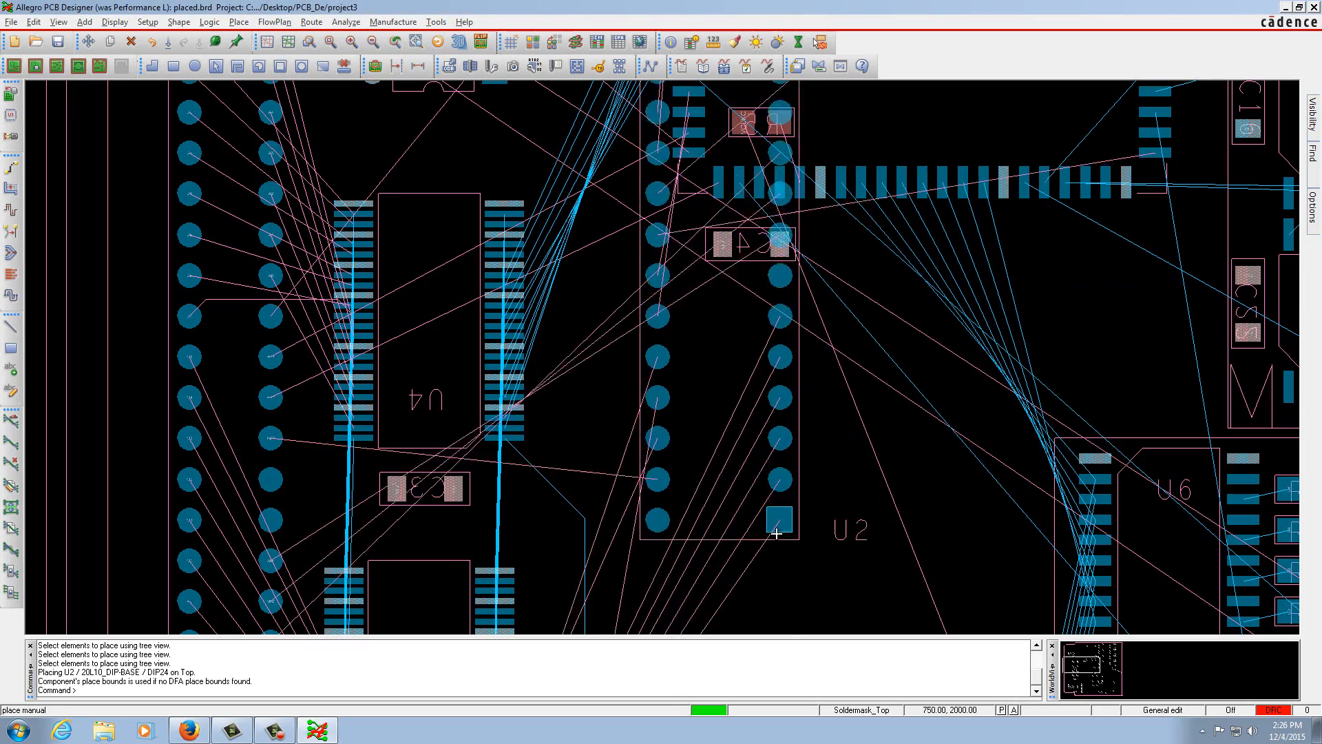
- Replace U2's DIP24 footprint with the alternate symbol SOIC24 while placing it
scroll(776, 533, down, 5)
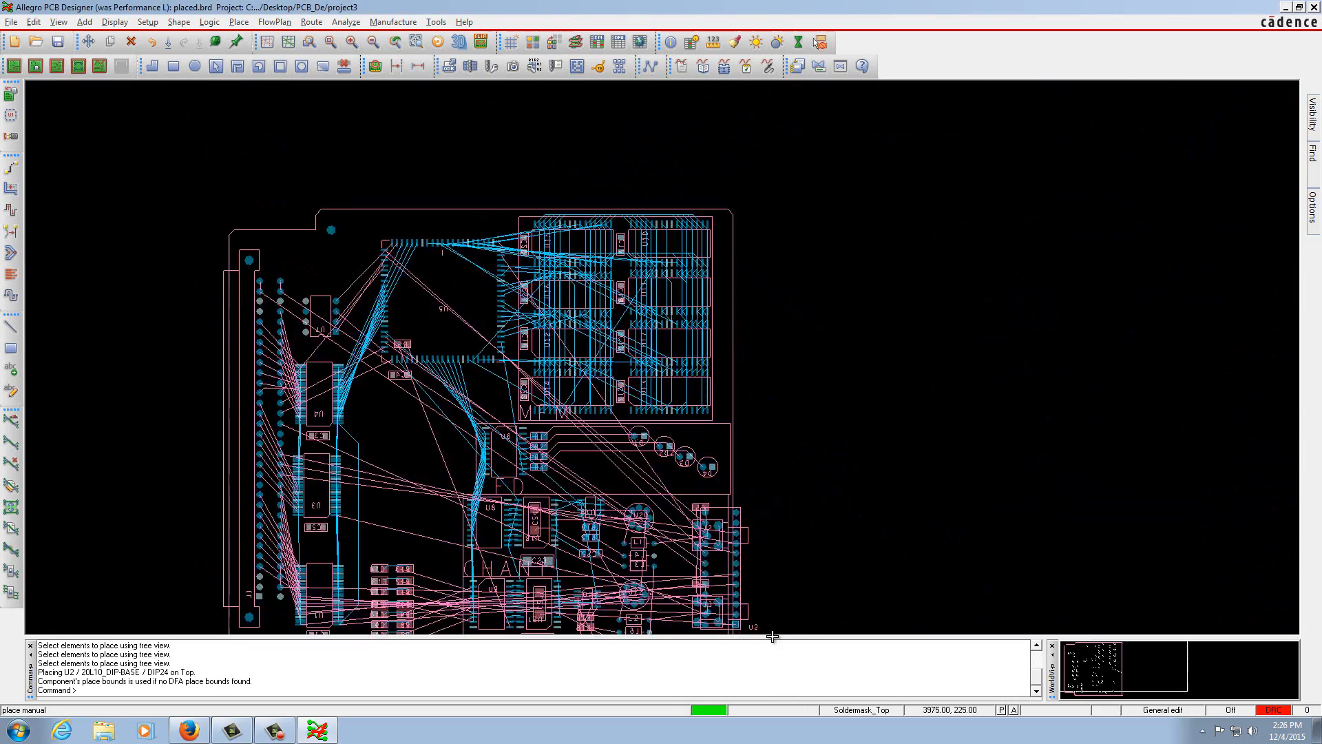
scroll(31, 365, down, 2)
scroll(230, 452, up, 2)
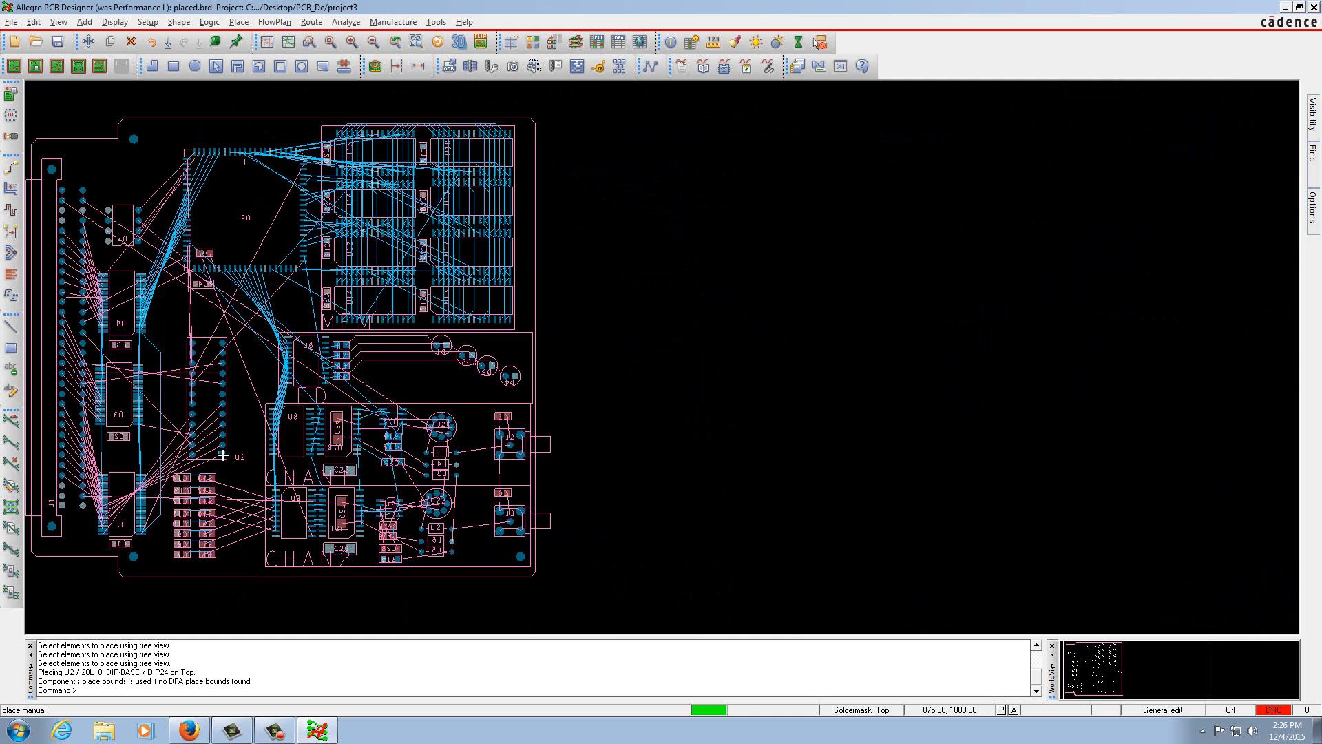
right_click(212, 436)
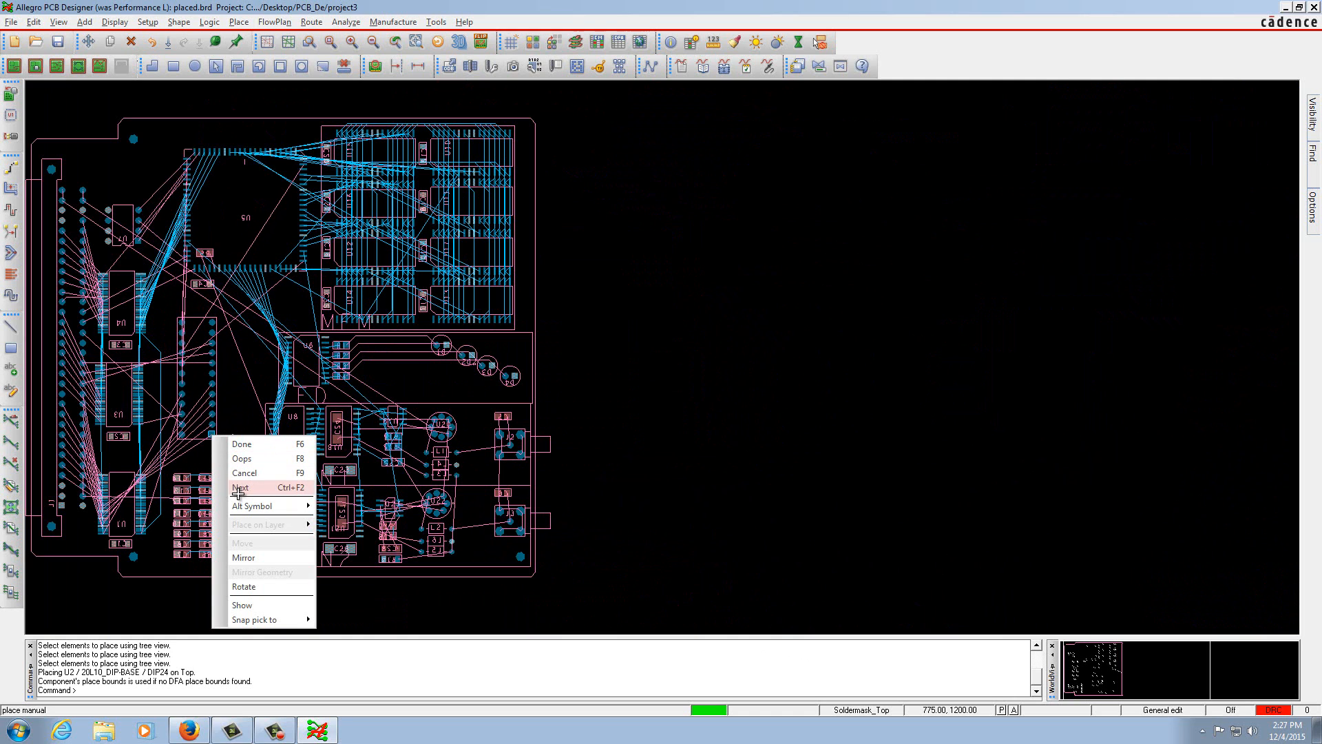
mouse_move(258, 508)
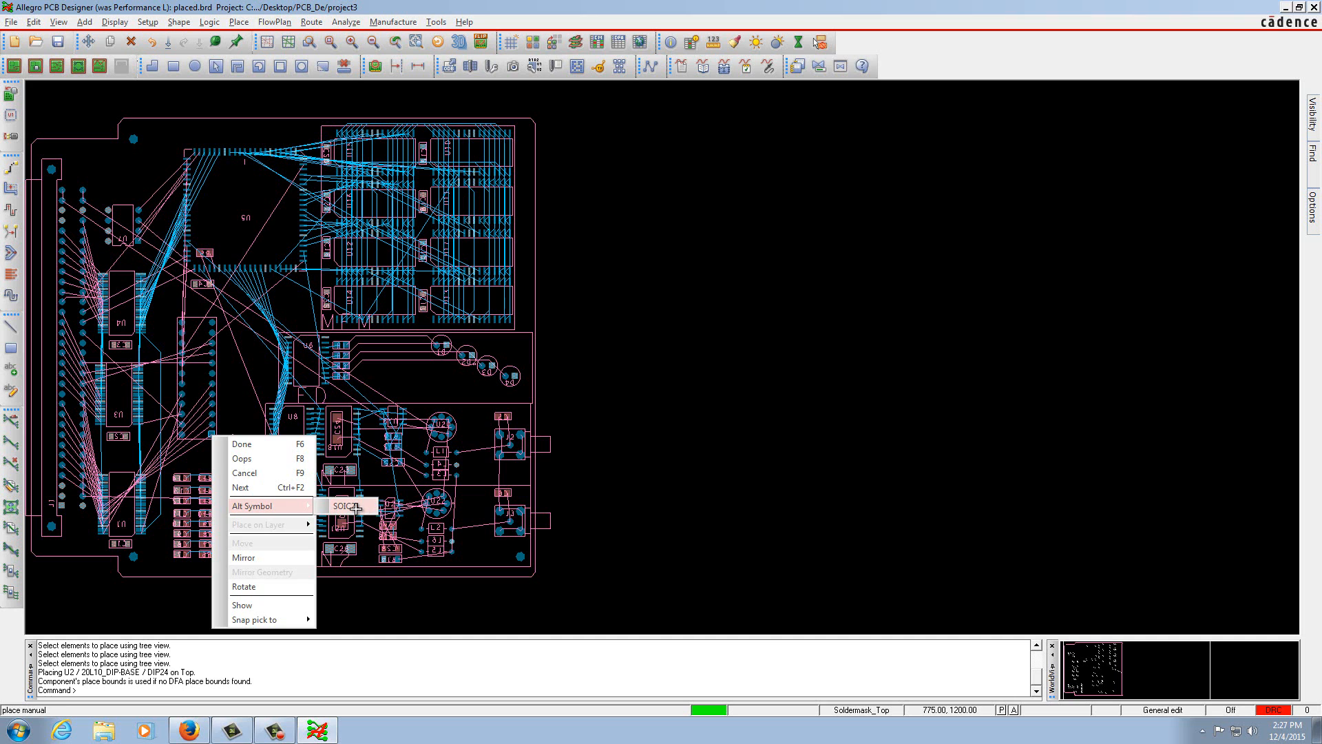
click(355, 507)
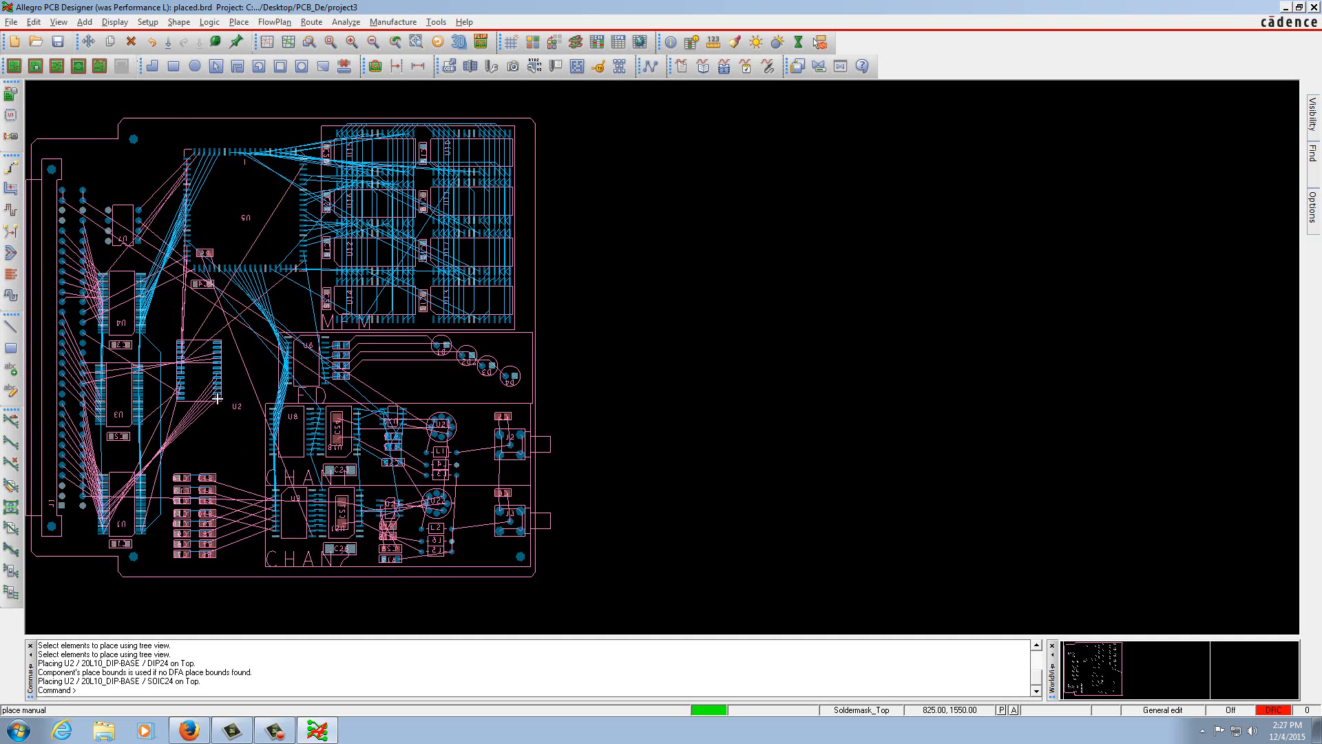
- Mirror U2 to the bottom side of the board and cancel its placement
scroll(218, 398, up, 2)
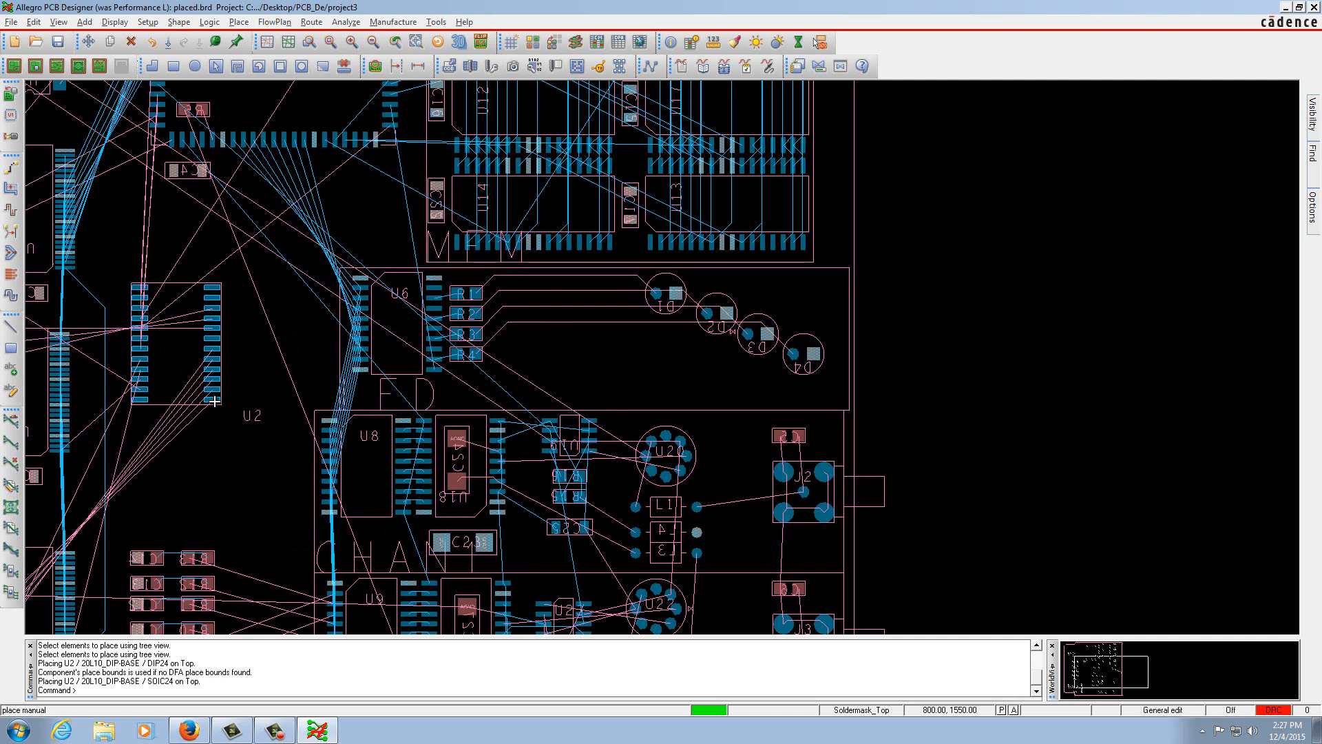
right_click(215, 401)
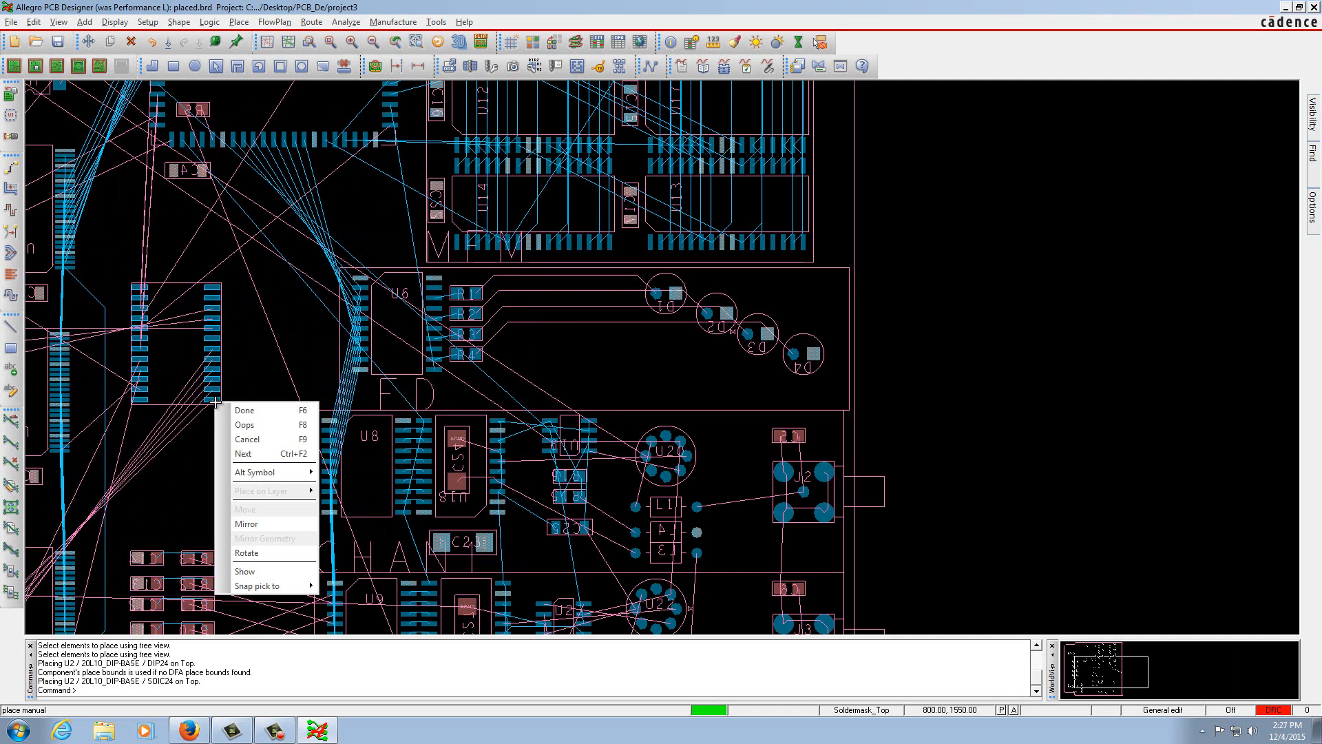
click(244, 523)
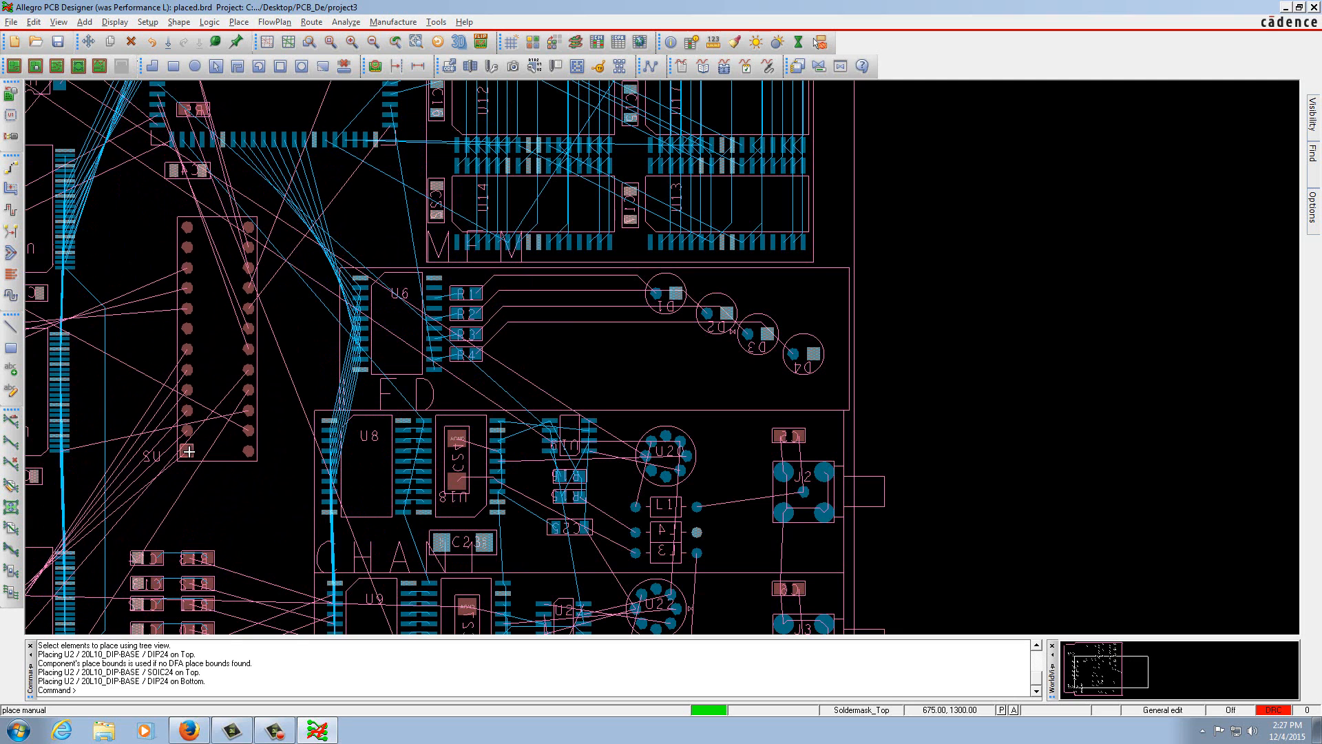
right_click(189, 451)
click(213, 490)
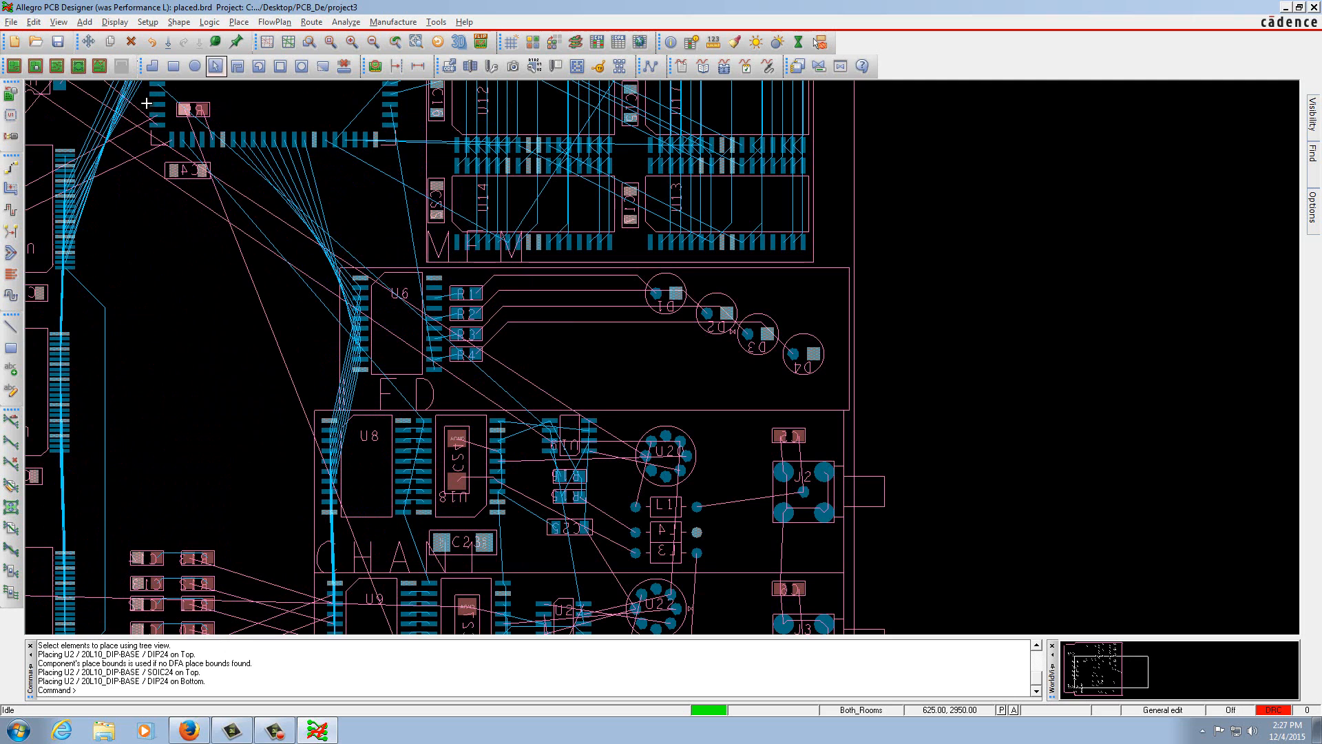
- Enable the Mirror option for symbols in the design parameters and apply it
click(142, 25)
click(153, 39)
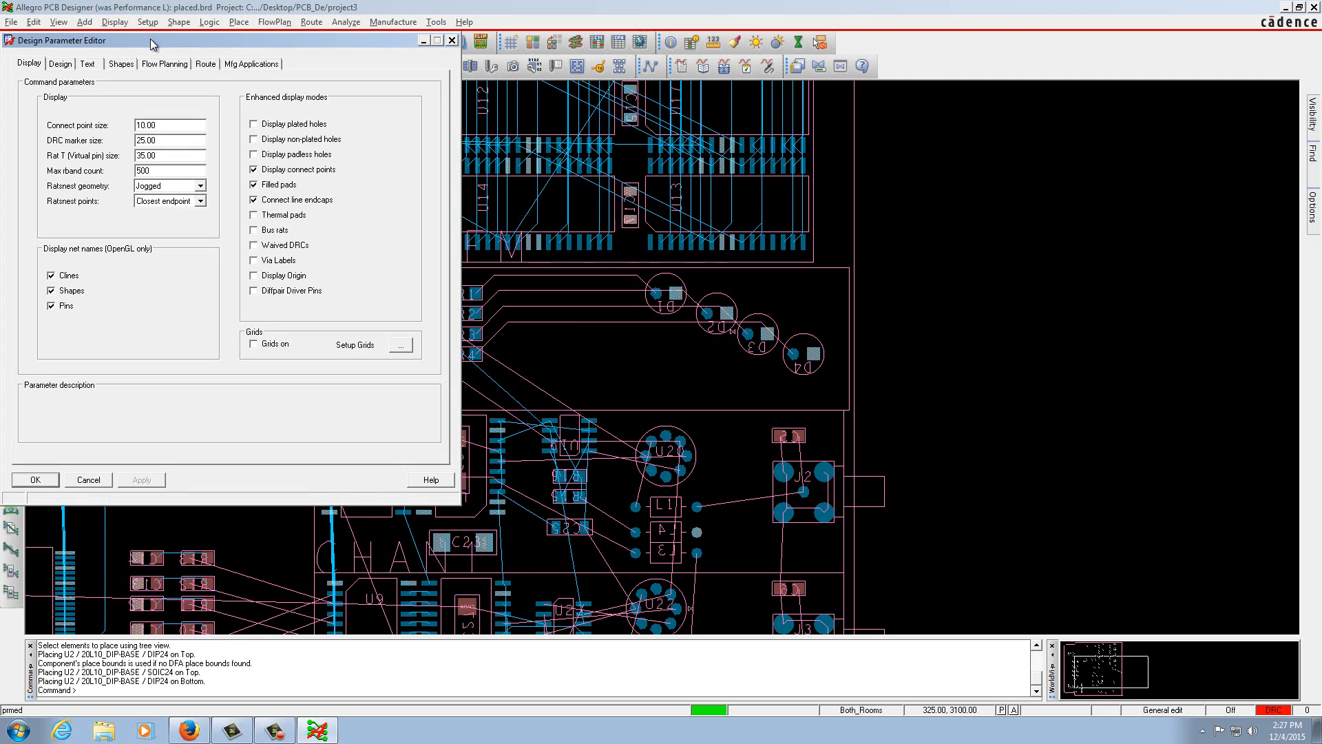
click(60, 64)
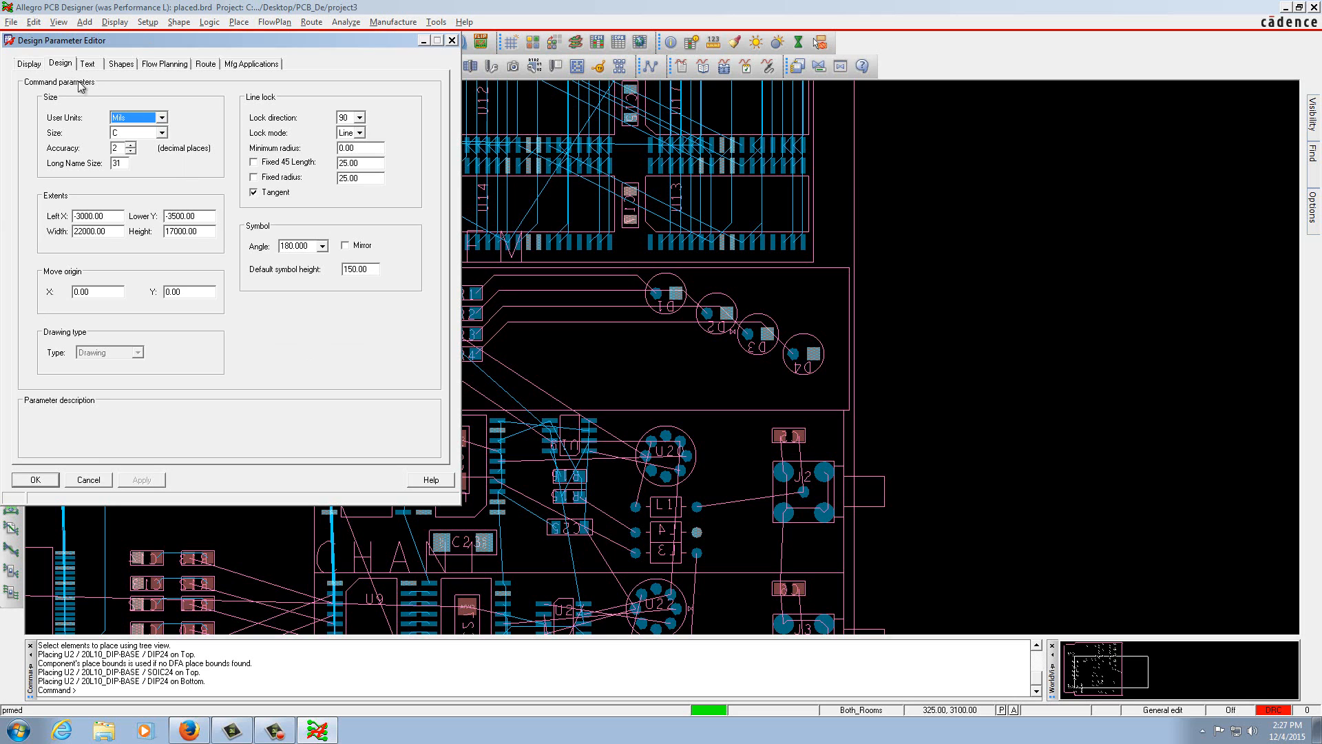
mouse_move(275, 234)
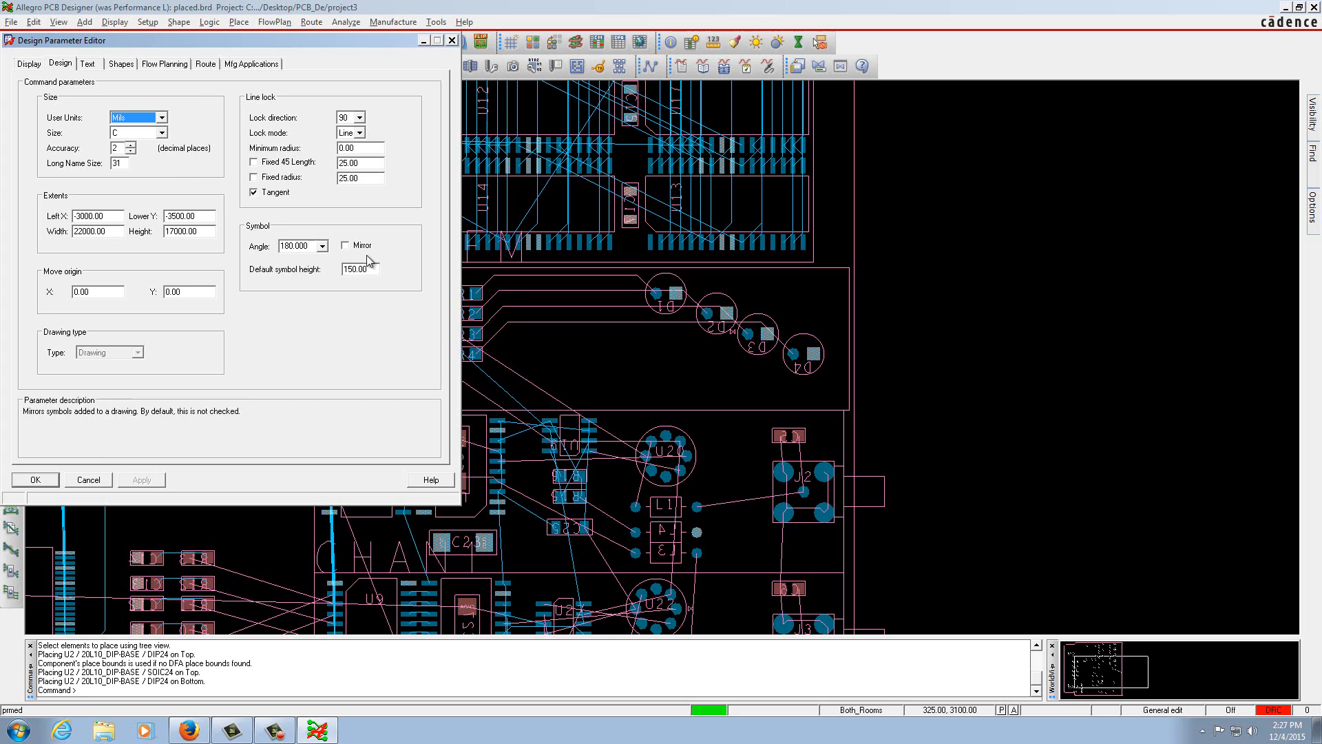
click(345, 247)
click(35, 480)
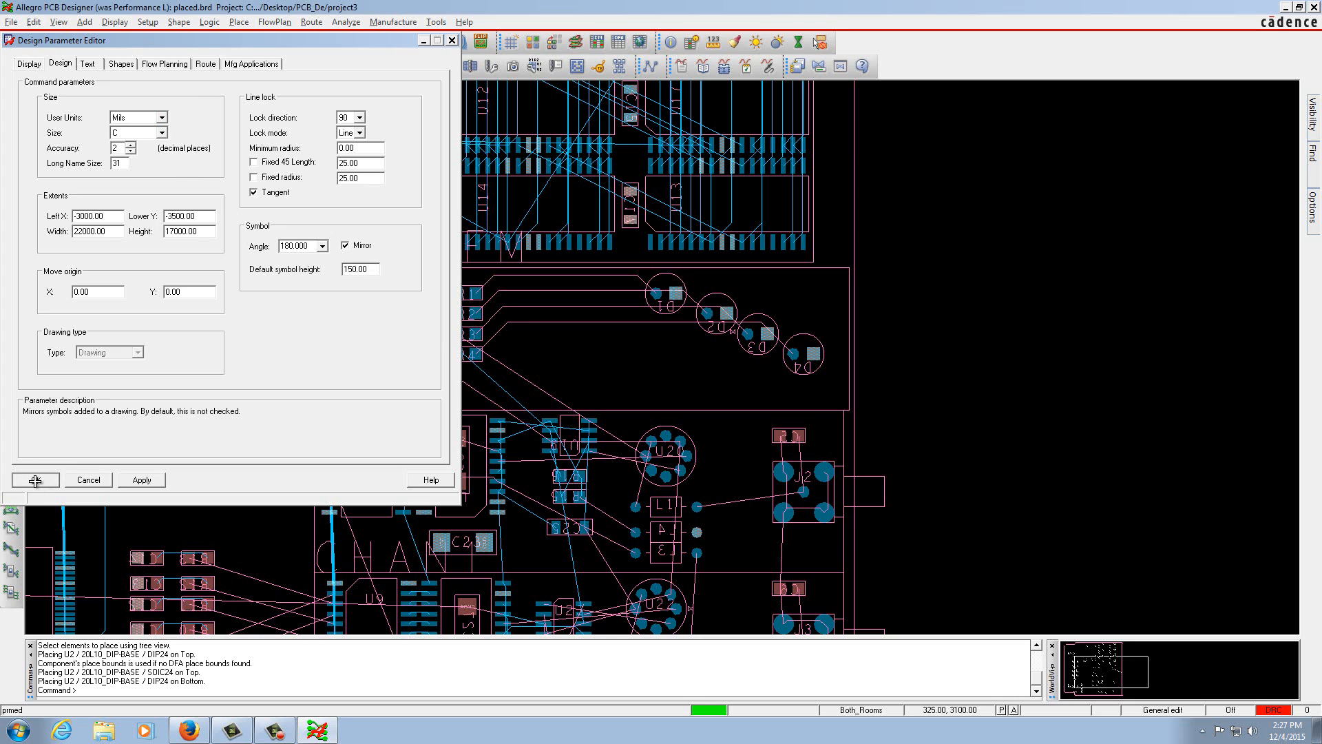
- Start manual placement of component U2 from the components by refdes and hide the placement dialog
click(241, 22)
click(251, 43)
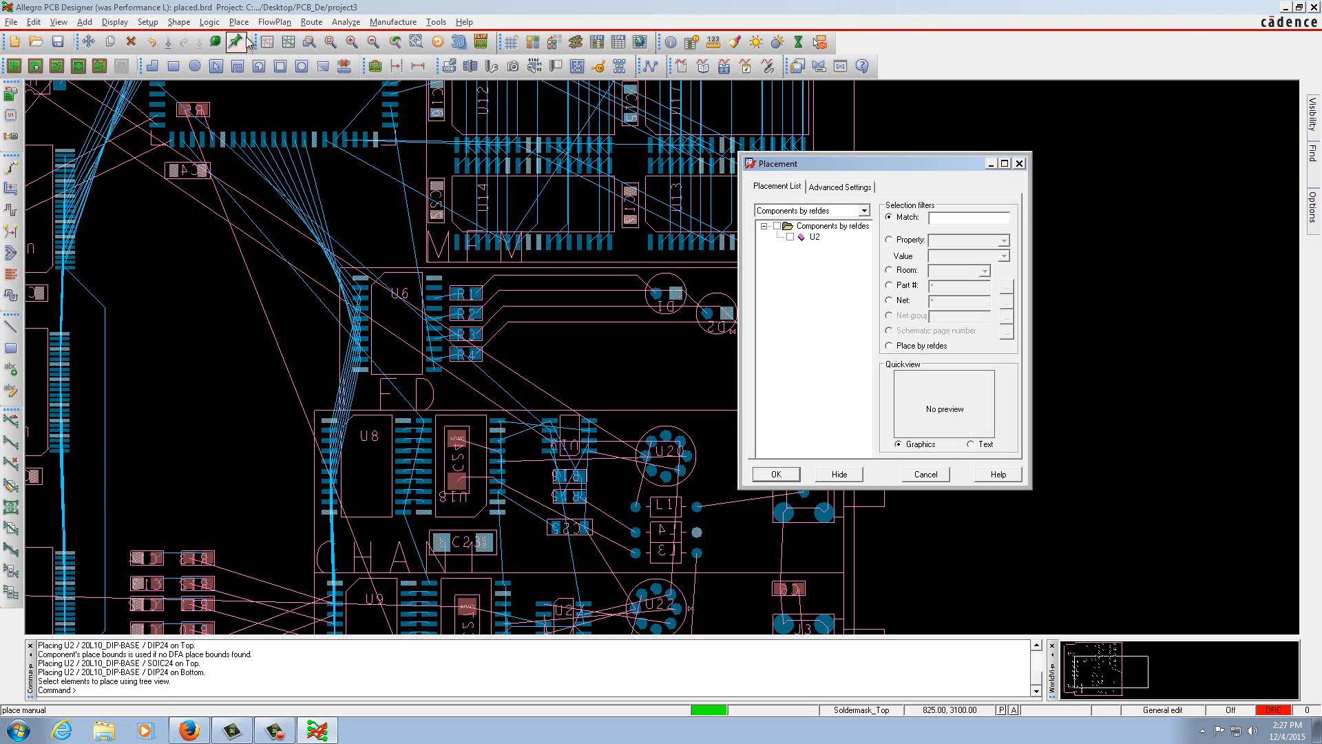
click(789, 237)
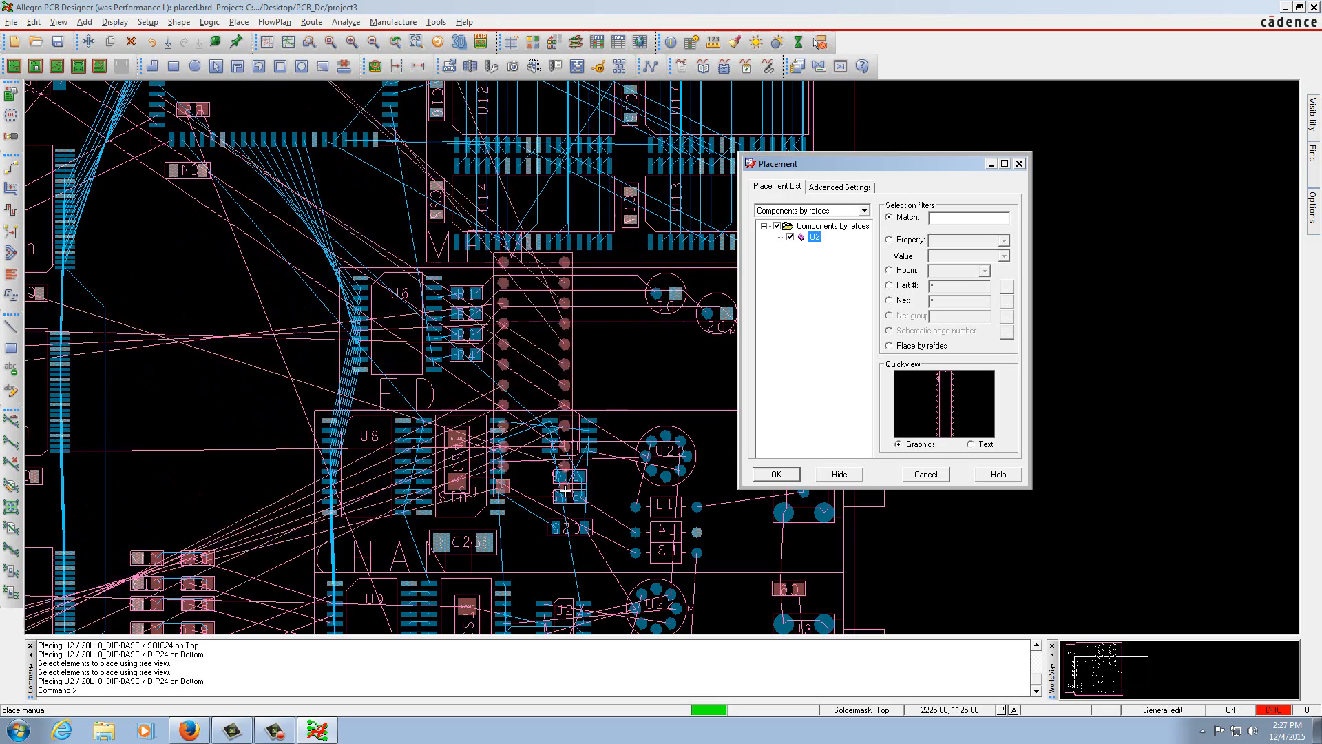
click(840, 474)
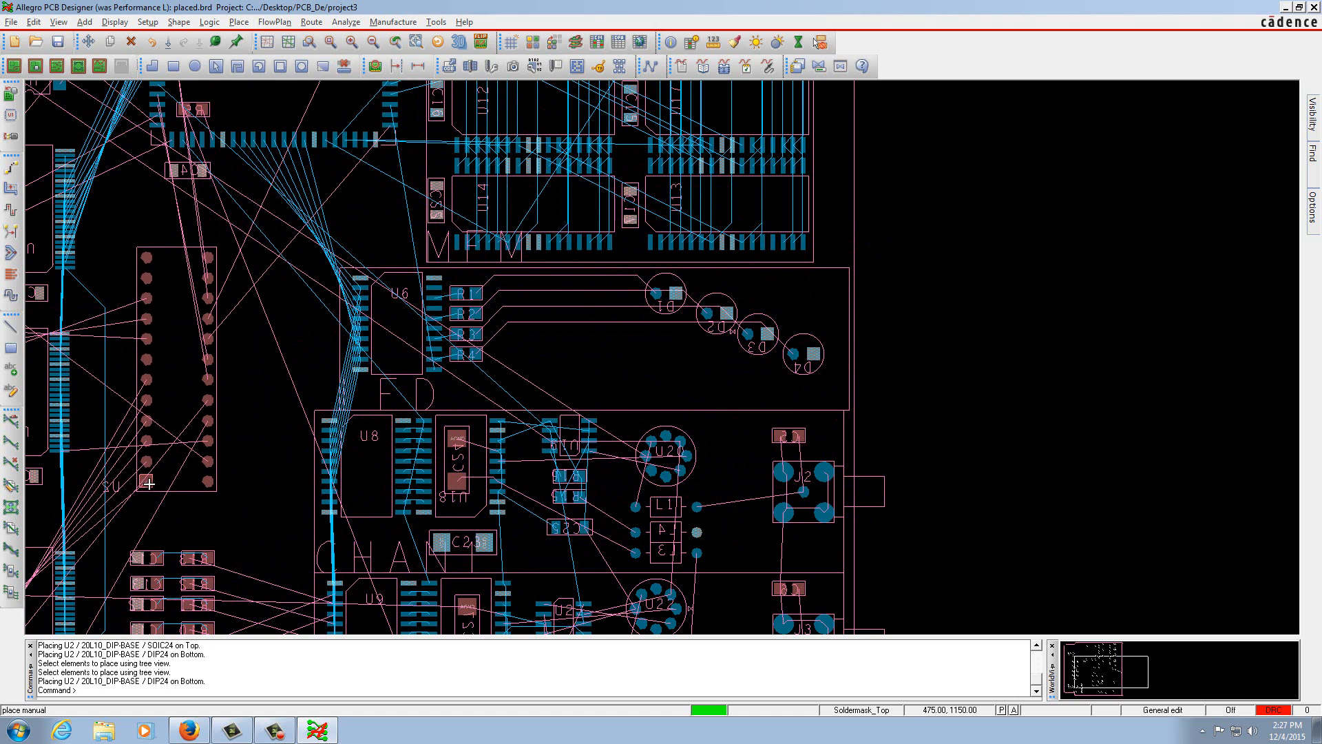
- Switch U2 to the alternate symbol SOIC24_PE, place it at 475.00, 1250.00 and finish the placement
right_click(149, 483)
mouse_move(208, 557)
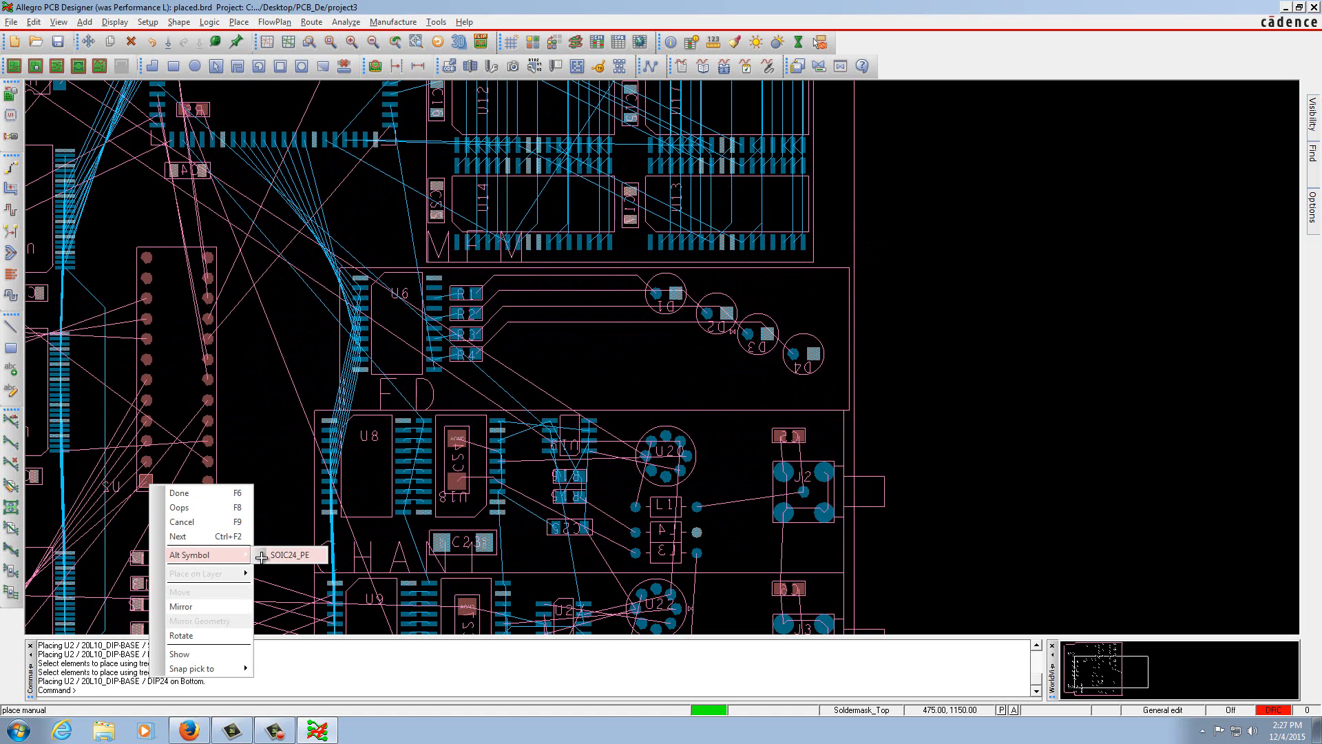
click(262, 557)
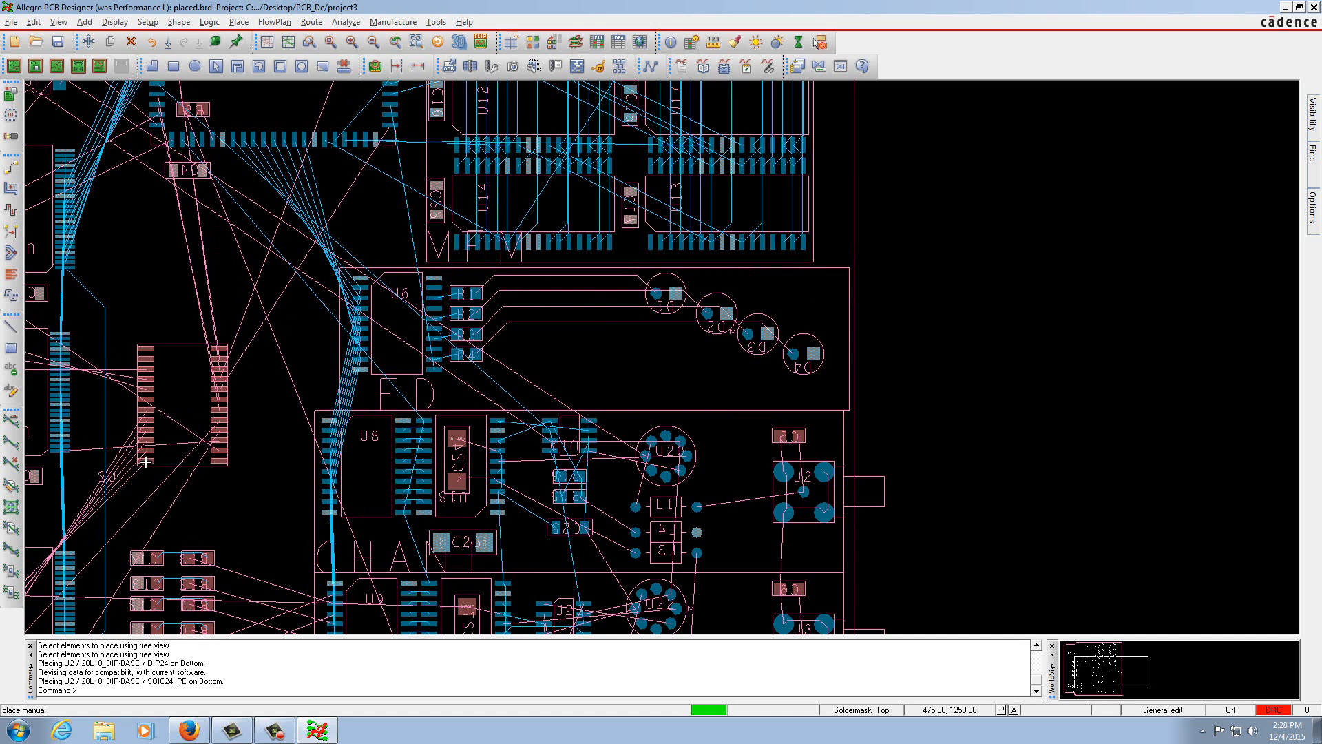
click(146, 461)
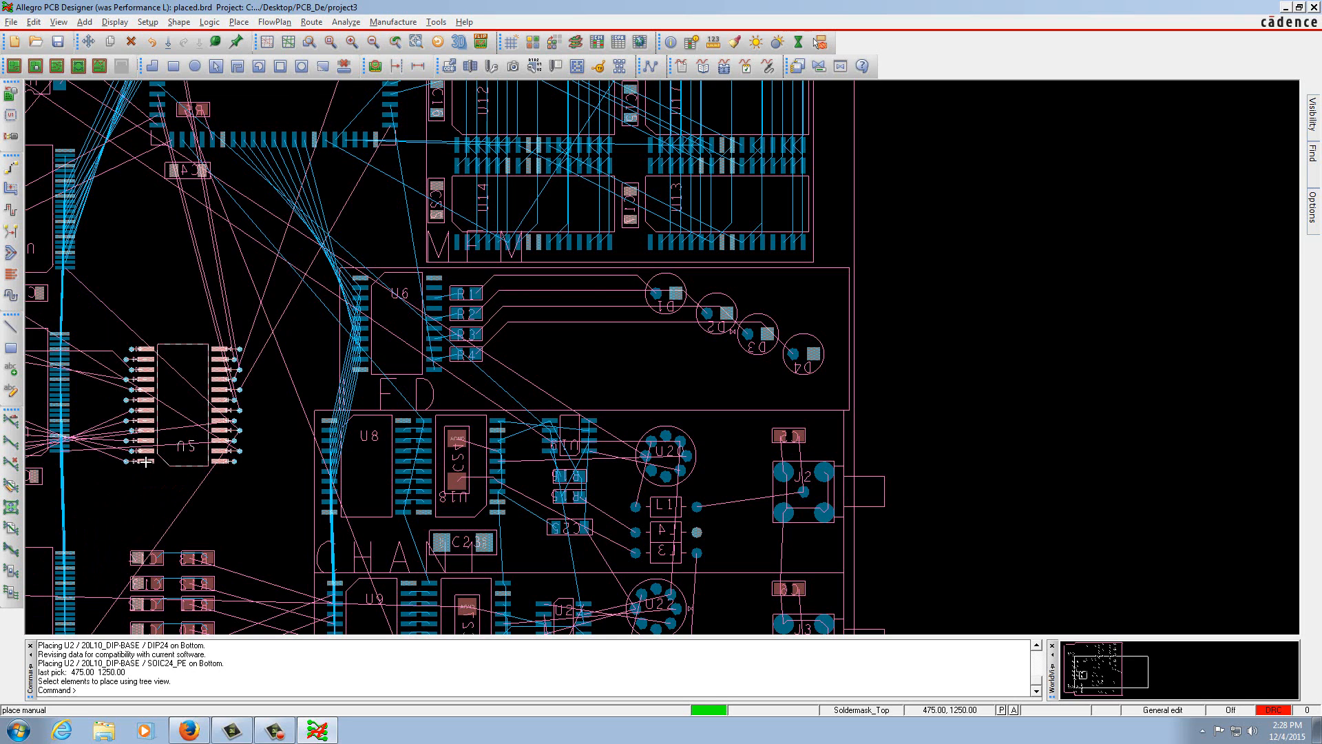
right_click(146, 462)
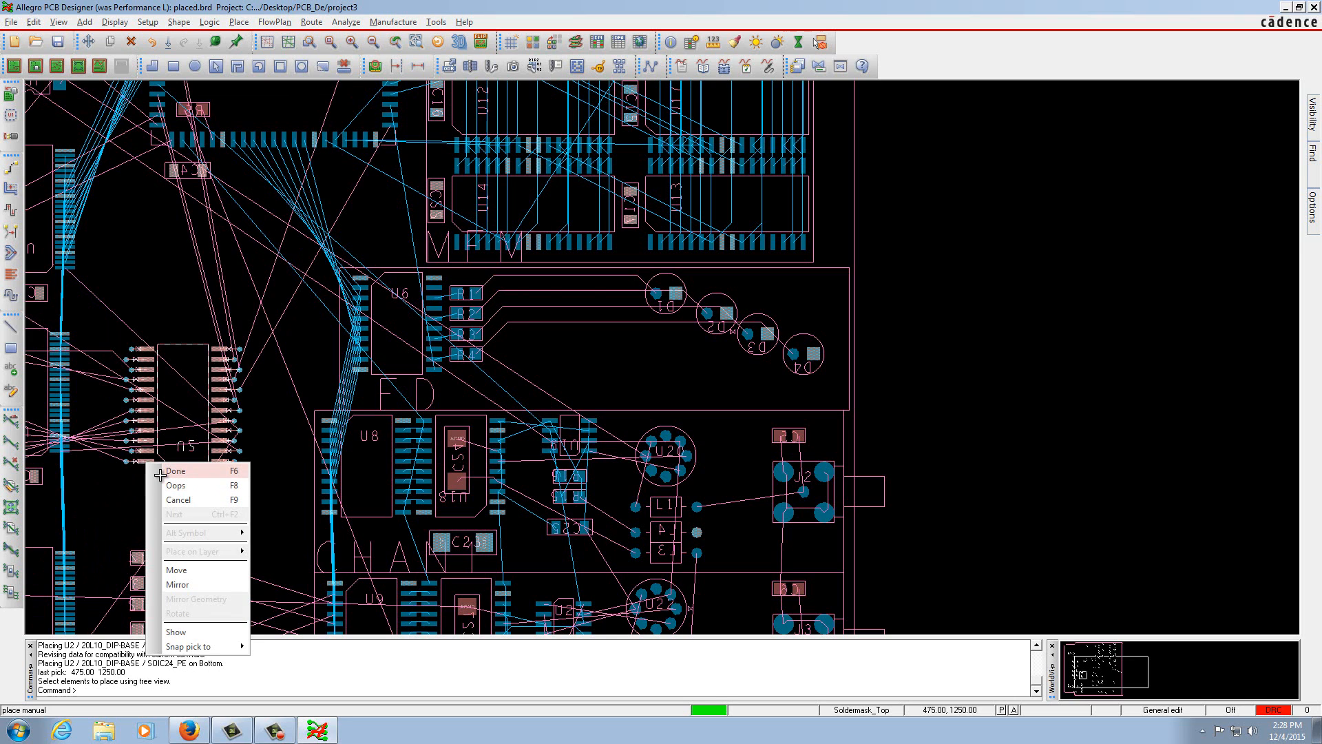
click(163, 468)
- Show the values of the Alt_Symbols property in the design, then close the report and the property dialog
scroll(120, 390, down, 3)
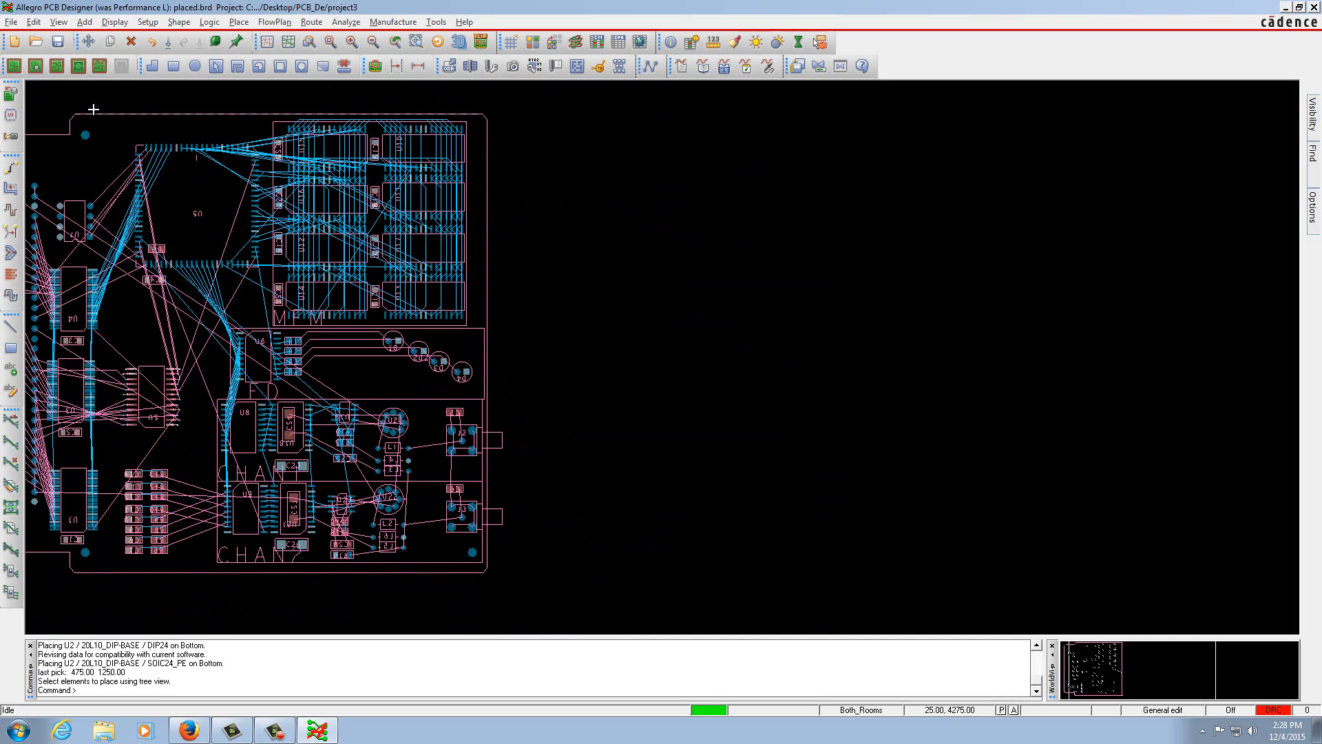
click(115, 23)
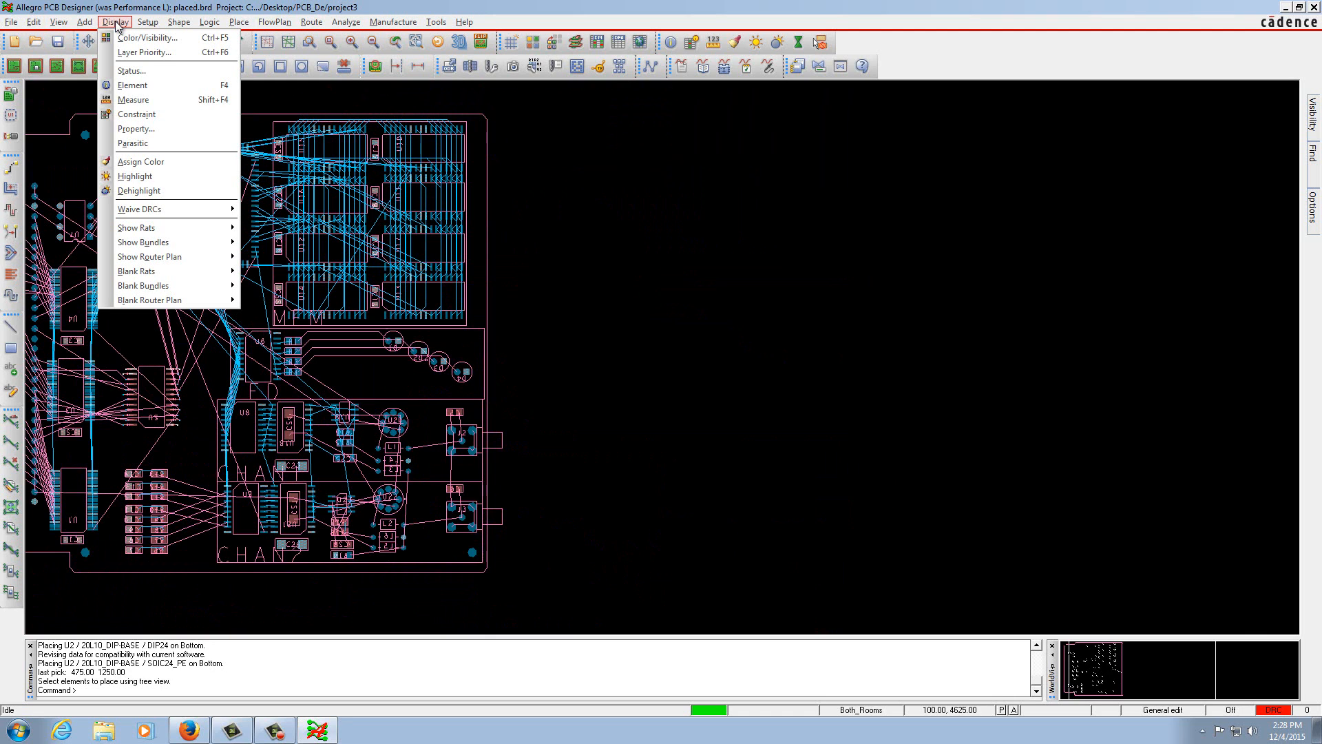
click(140, 130)
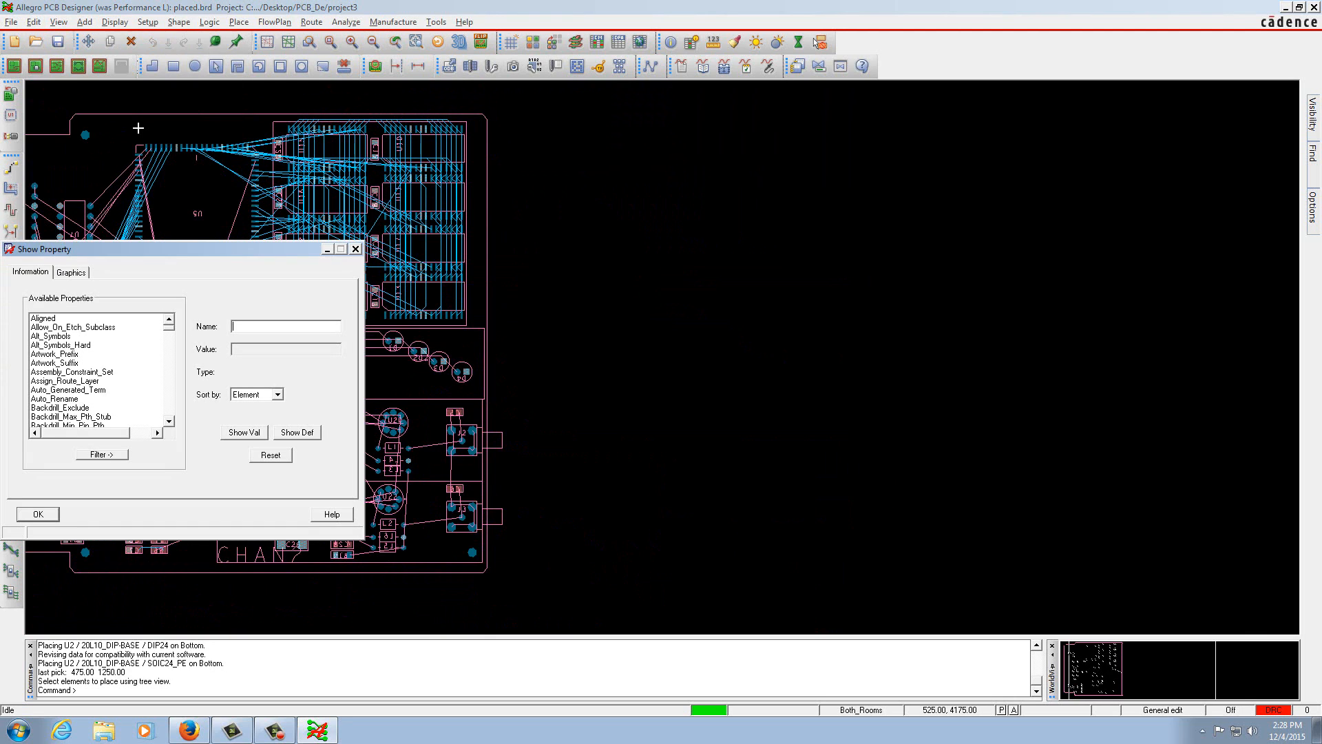
click(54, 337)
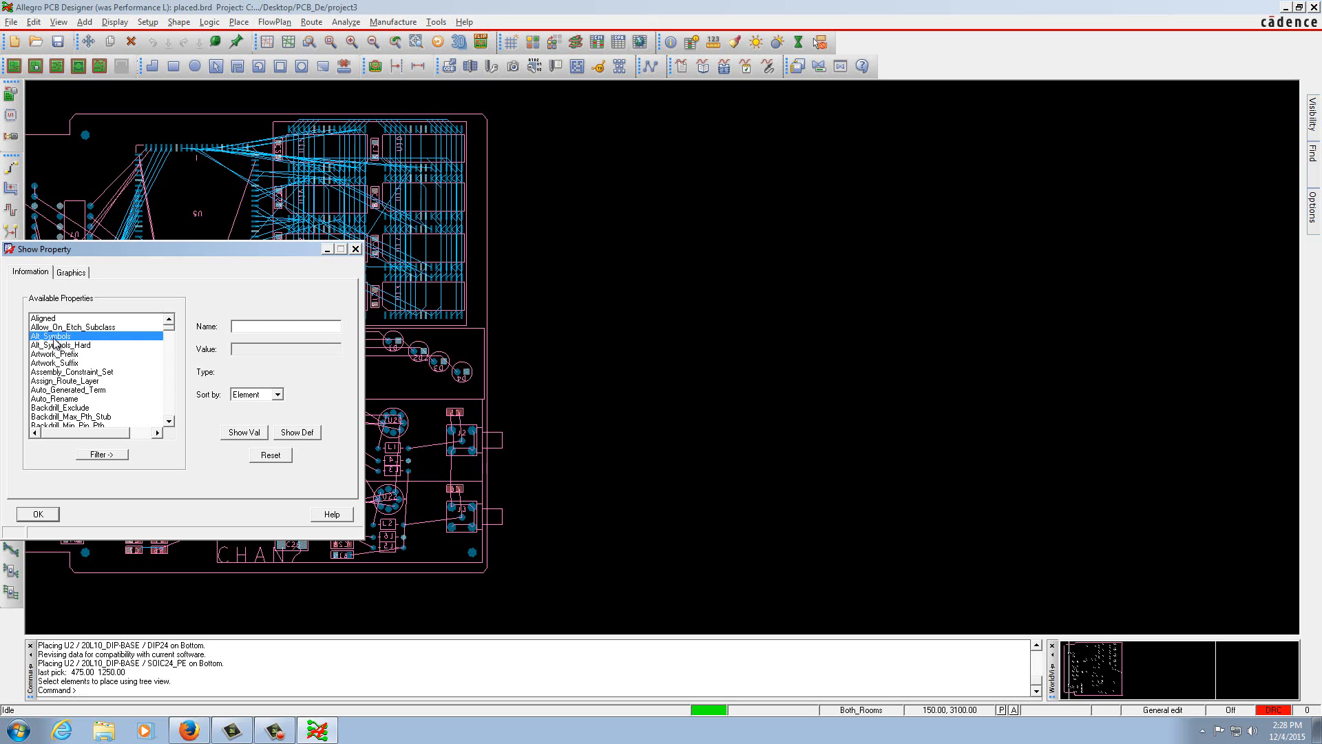
click(240, 434)
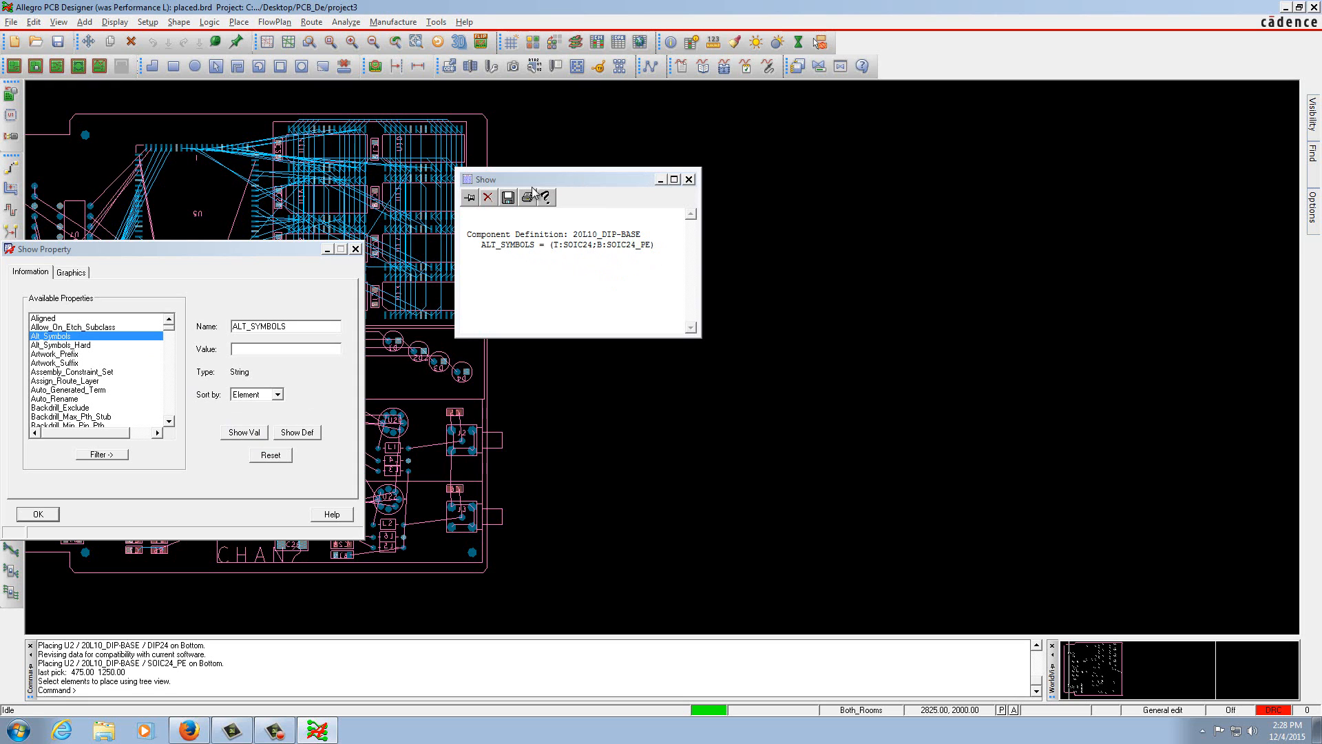
click(689, 180)
click(35, 515)
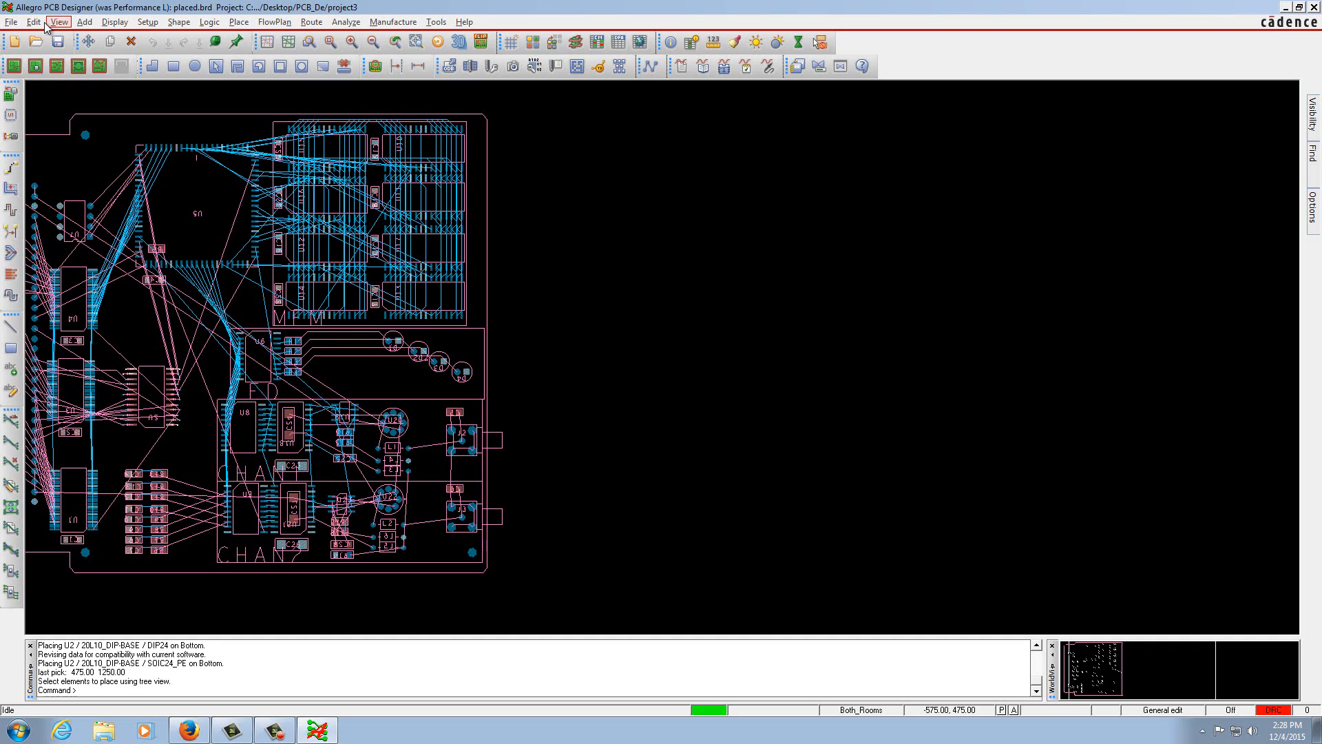
- Exit the board editor without saving the changes to placed.brd
click(14, 23)
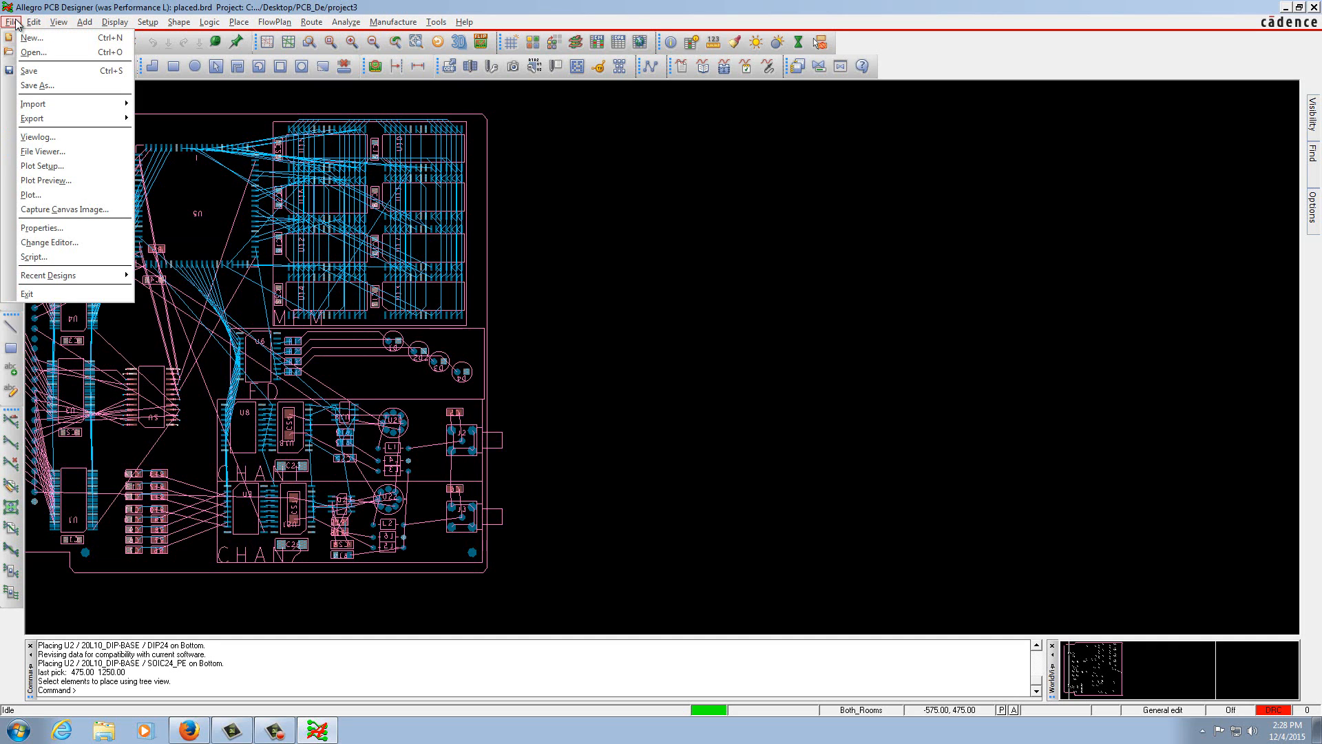
click(28, 294)
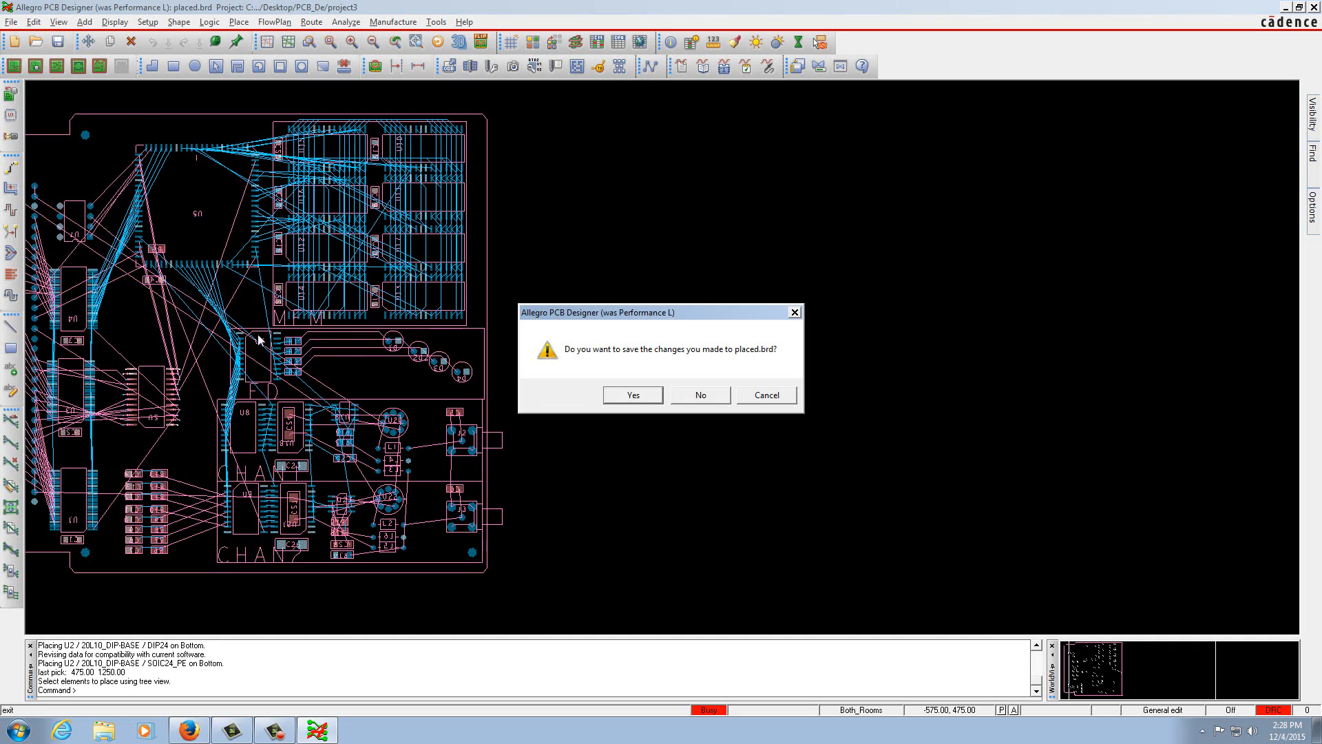
click(697, 397)
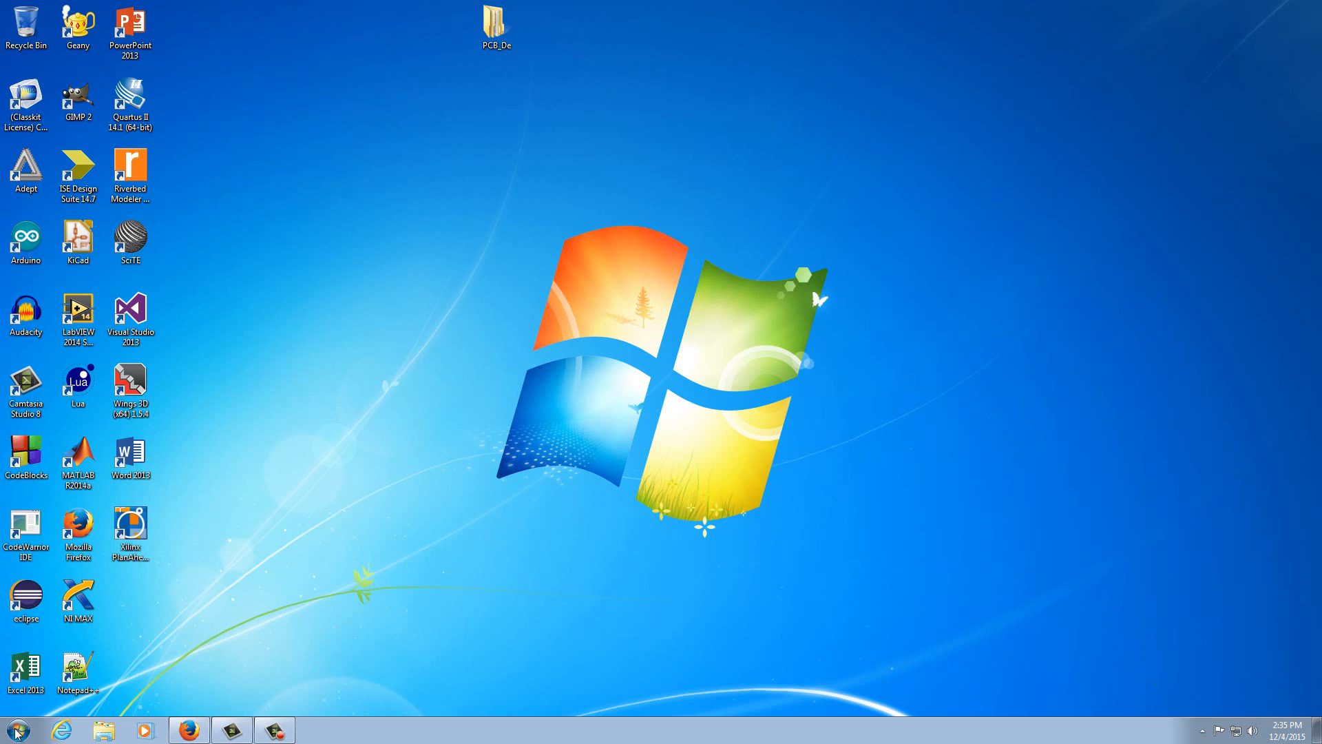
- Launch Project Manager from Cadence Release 16.6 with the product Allegro PCB Design L (legacy)
click(18, 732)
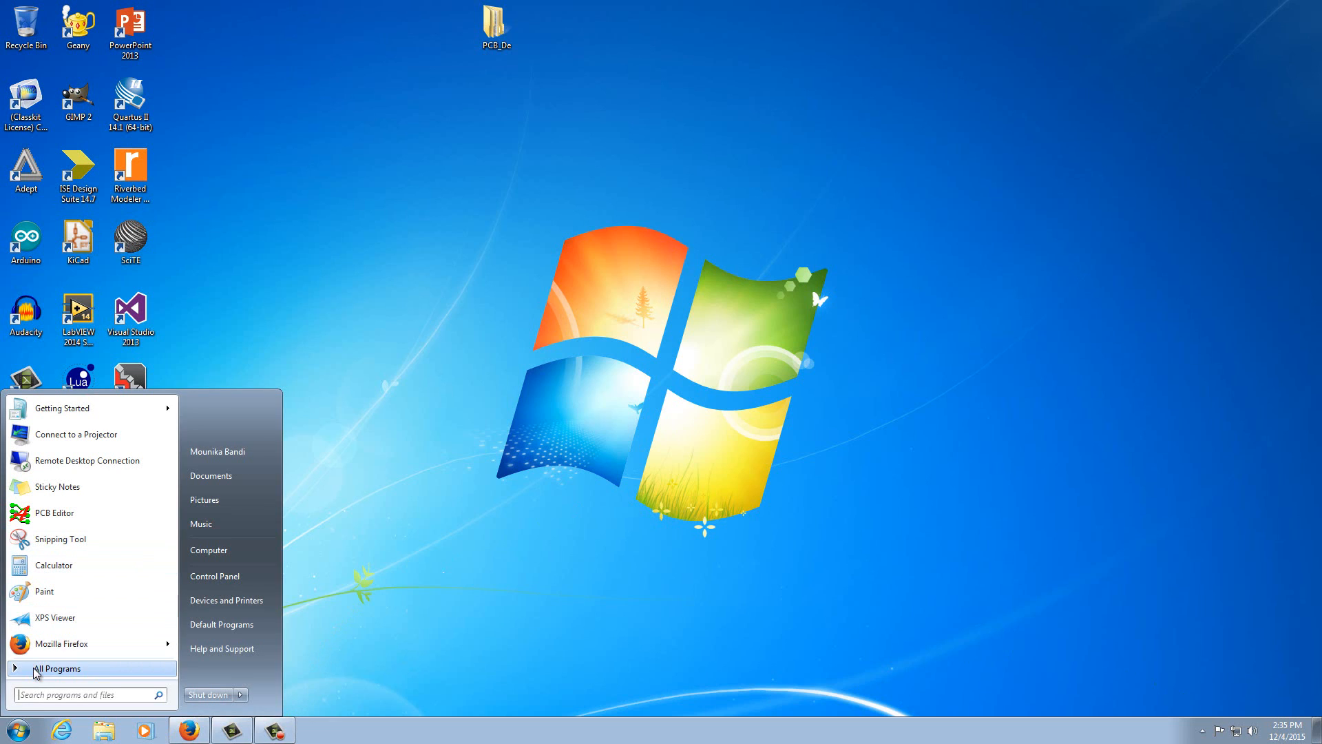
click(56, 669)
click(67, 405)
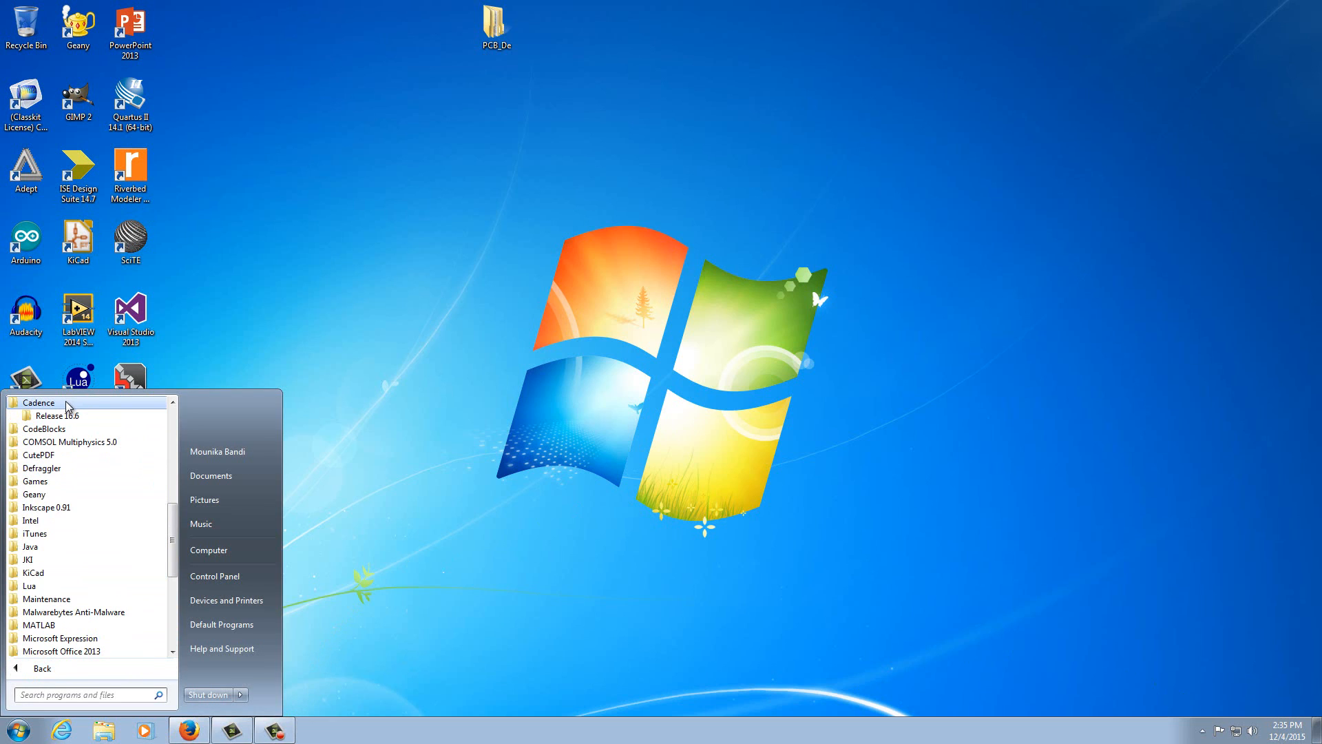
click(57, 415)
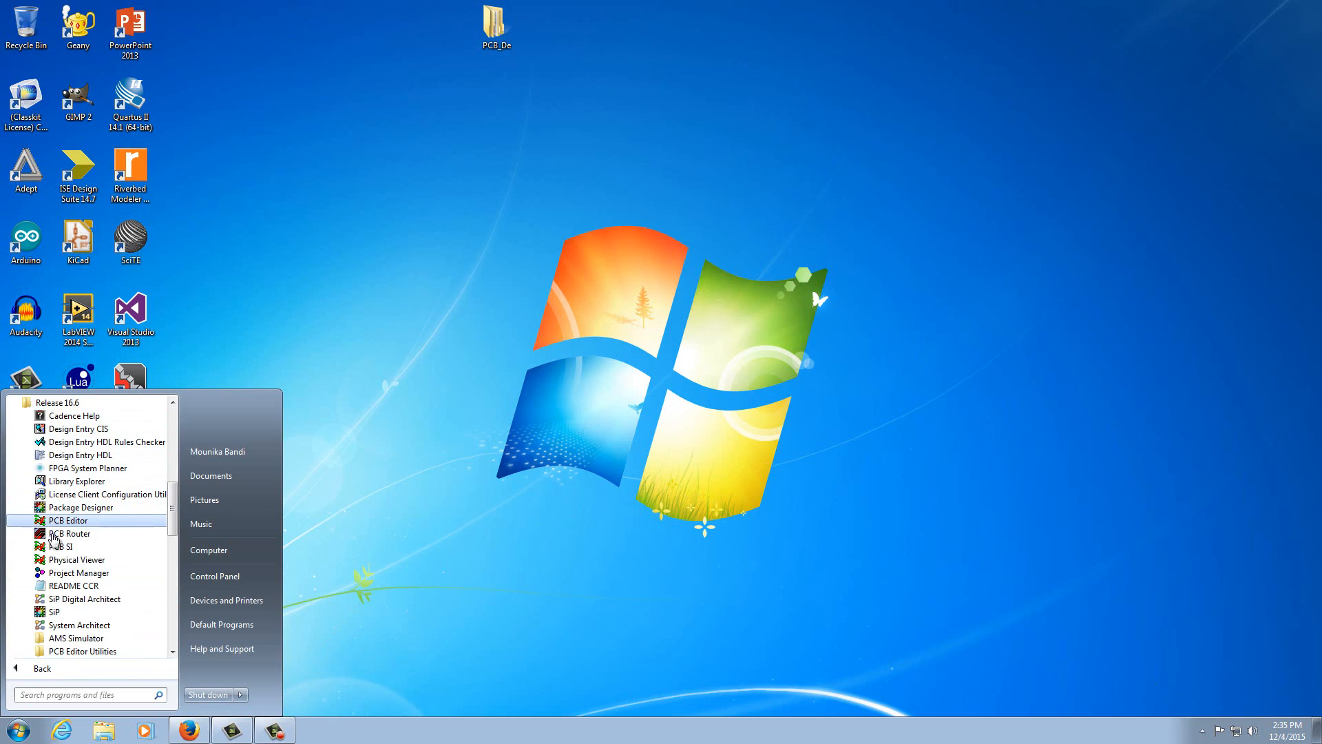
click(61, 573)
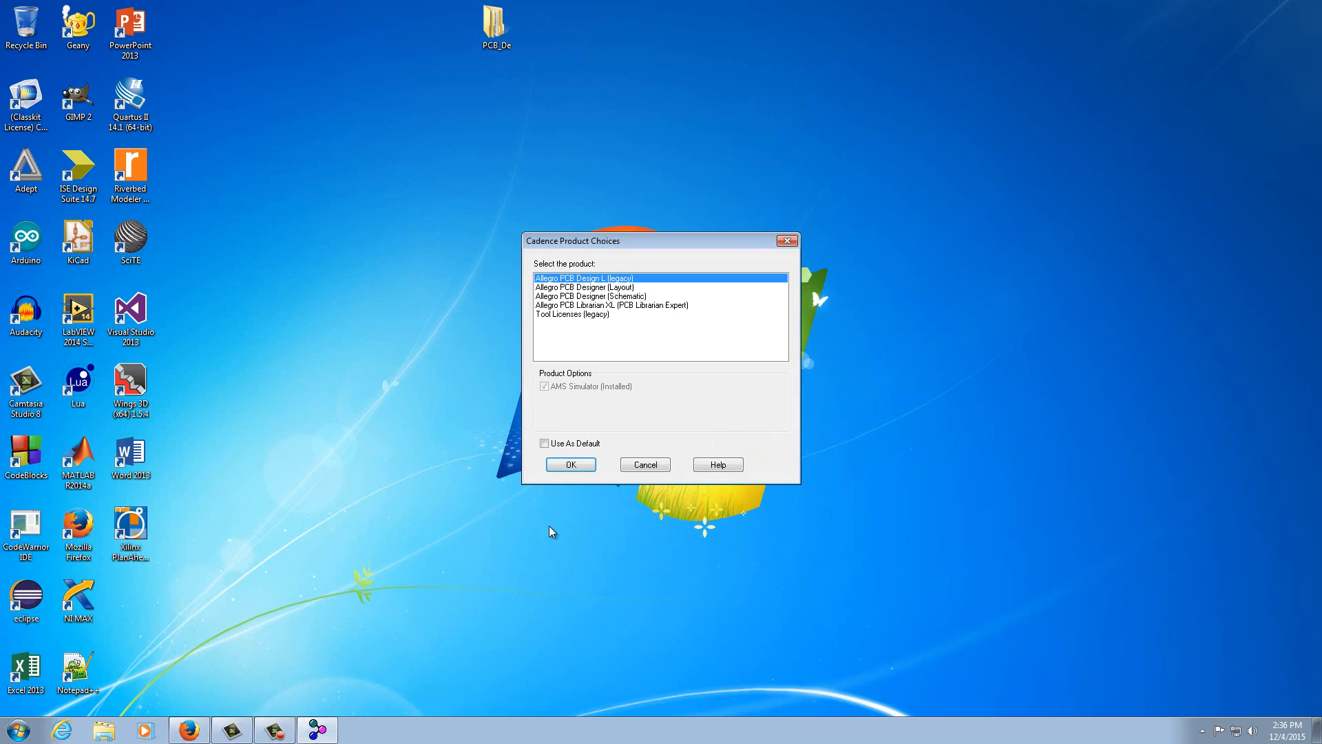
click(571, 465)
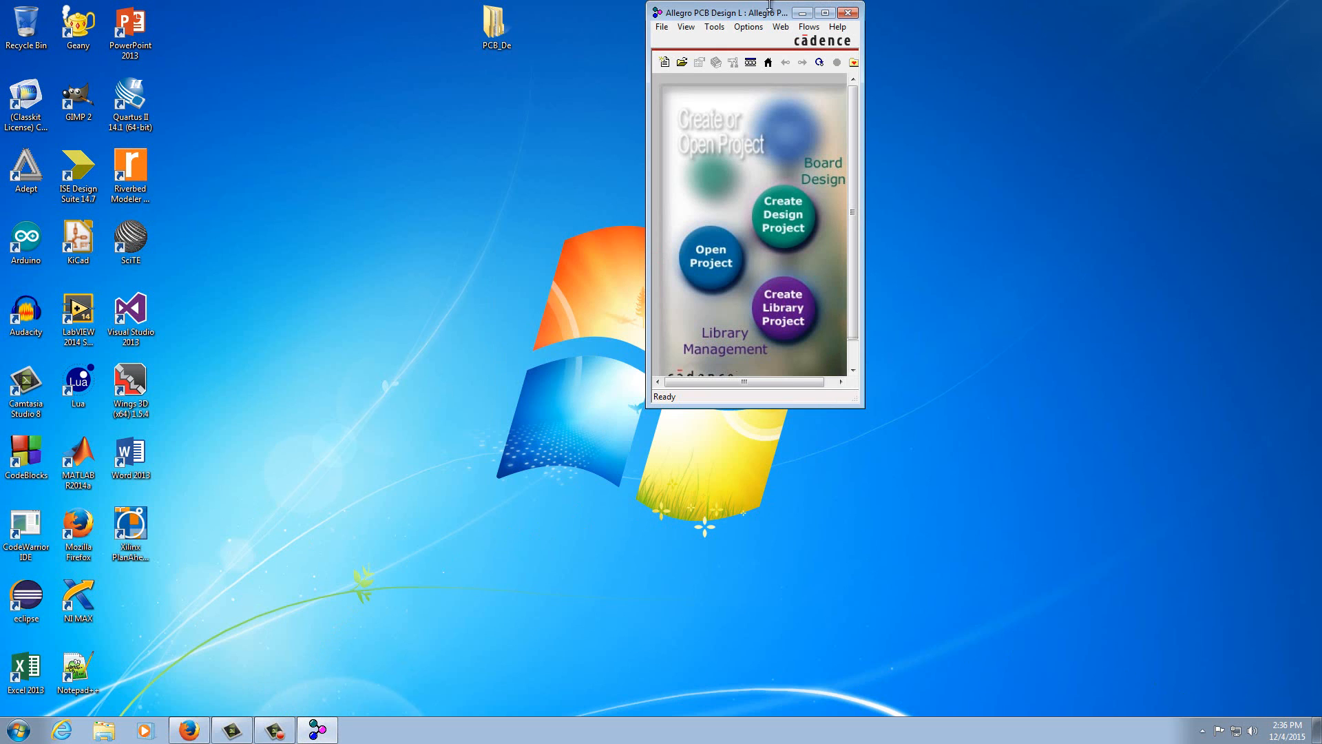
- Move the Project Manager window aside and open the project file project1.cpm
drag(762, 14, 352, 113)
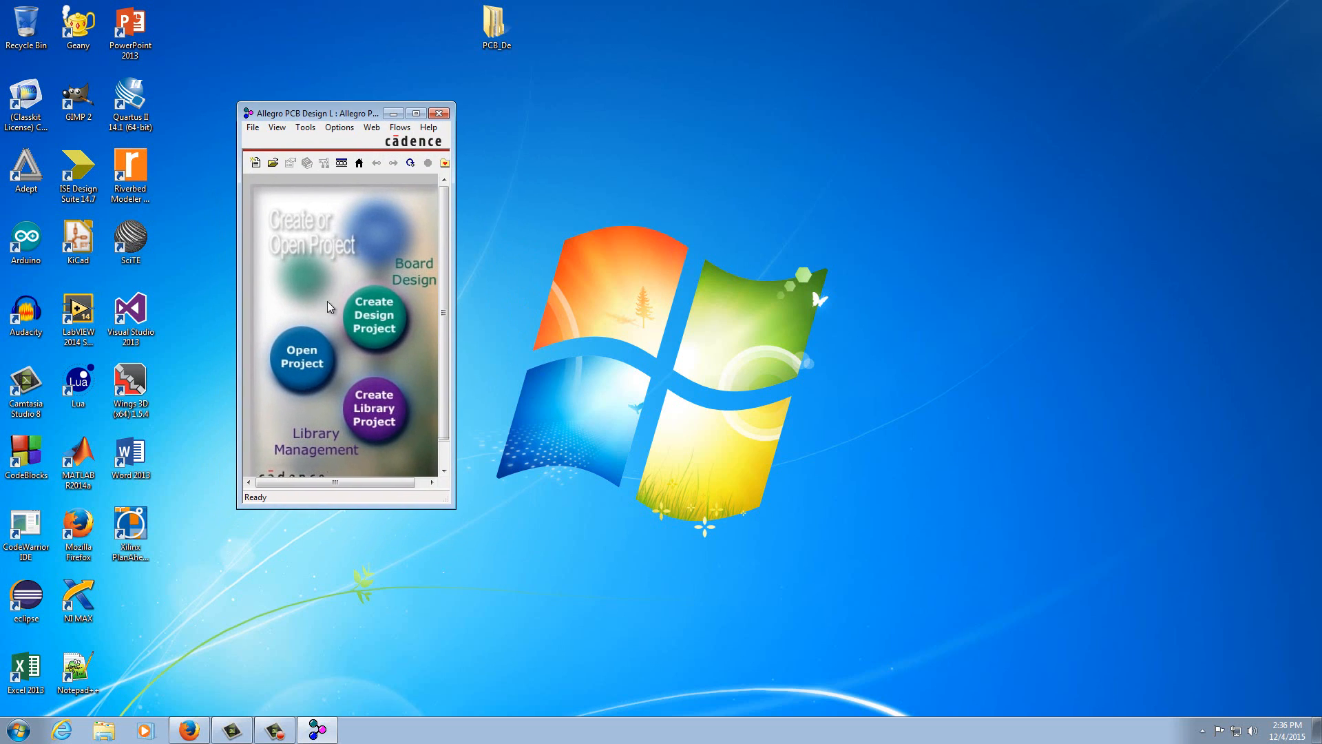
click(299, 361)
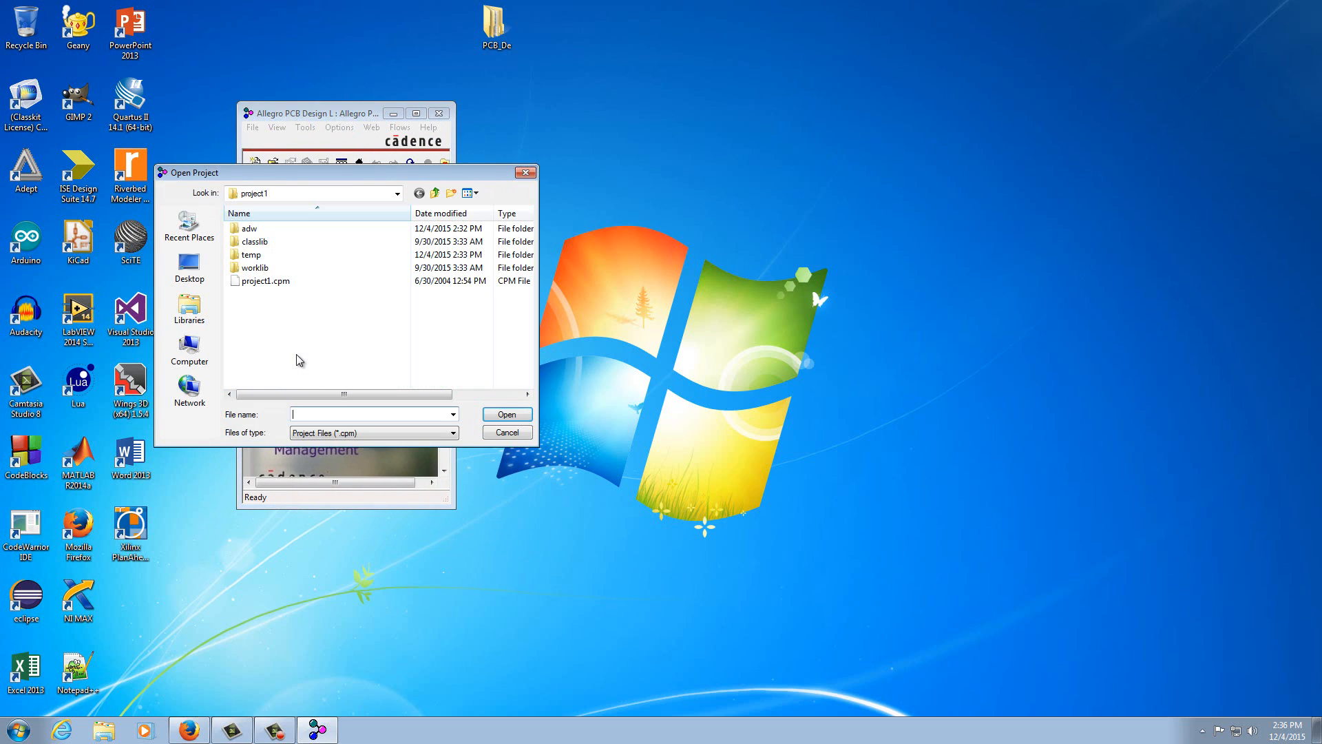
click(271, 281)
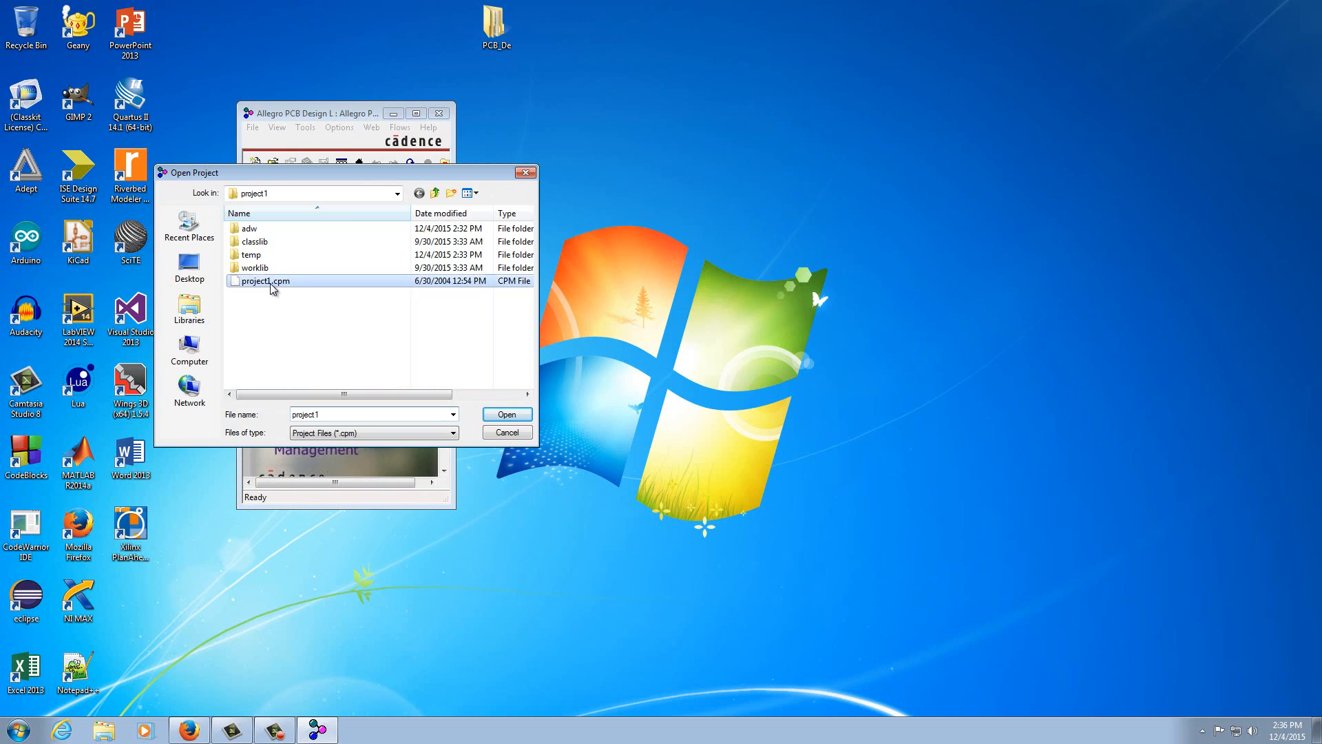
click(510, 416)
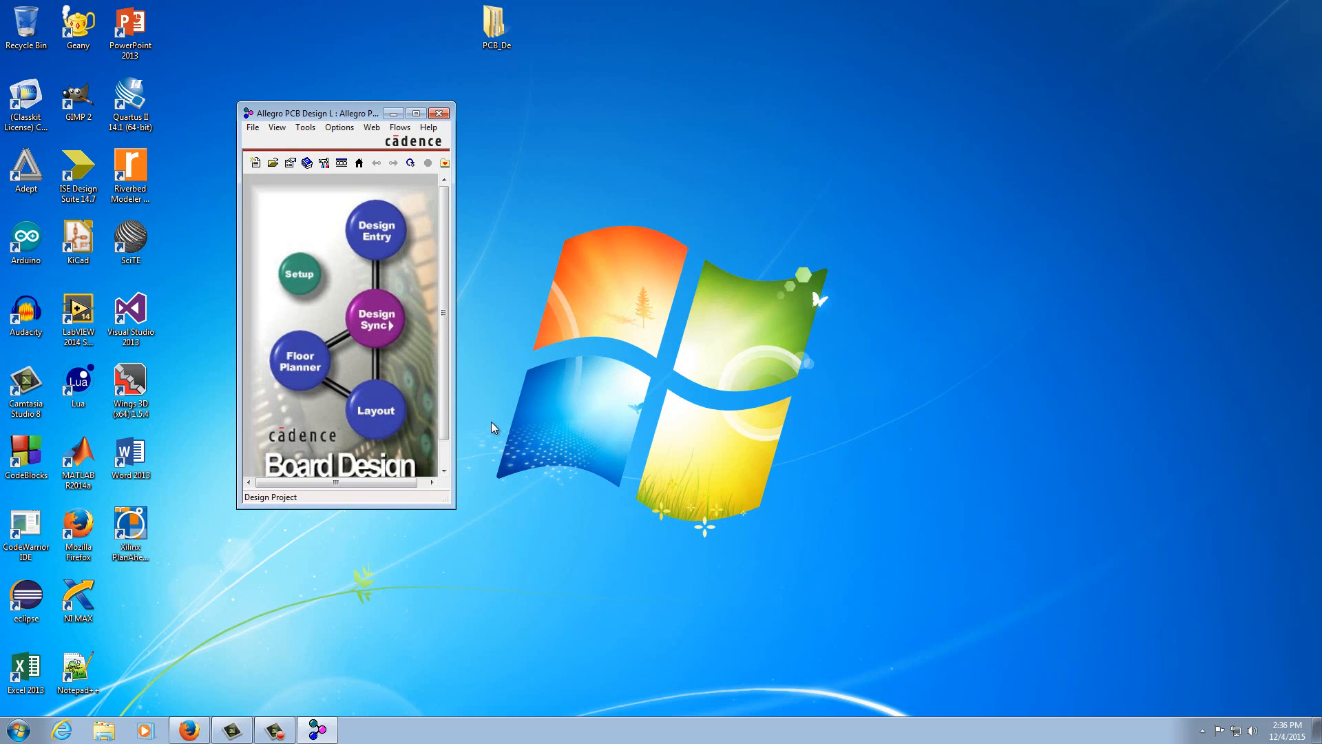
- Launch Design Entry and Layout for the project, and place the layout editor window beside the schematic
click(378, 221)
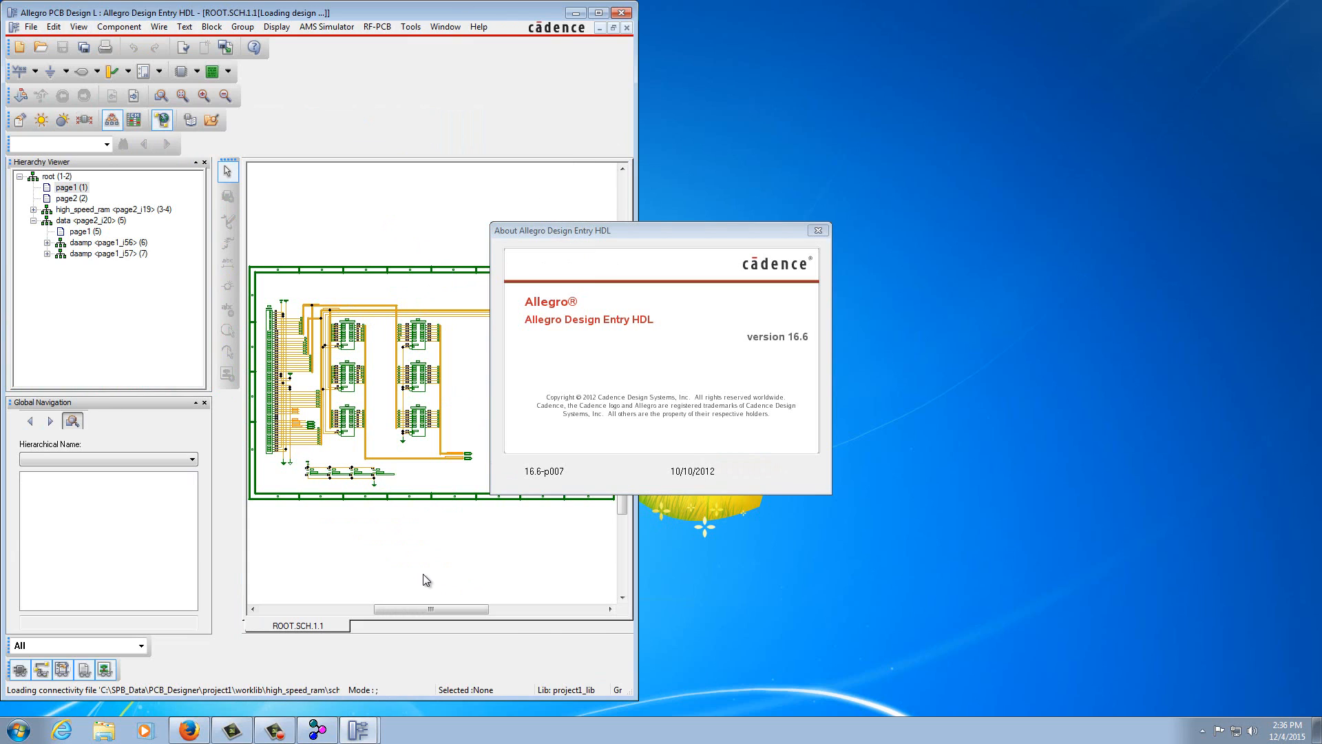
click(820, 231)
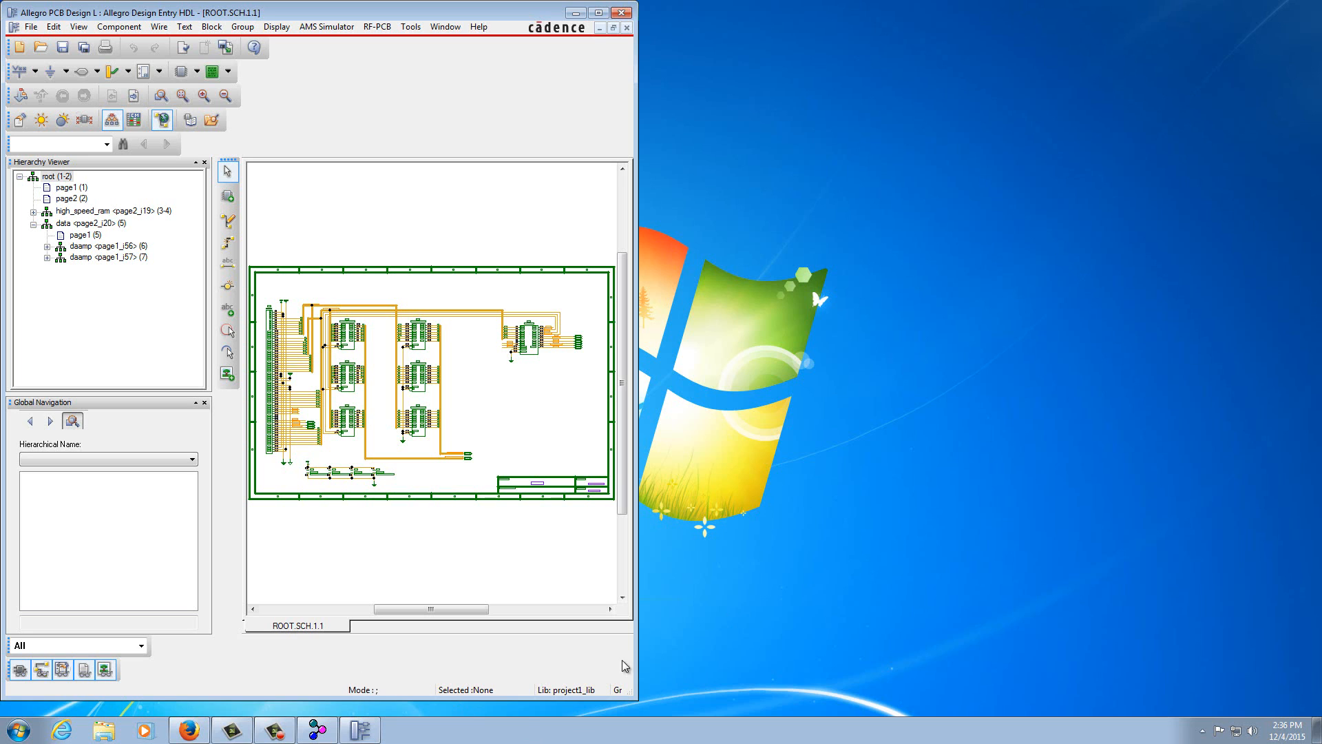
click(318, 730)
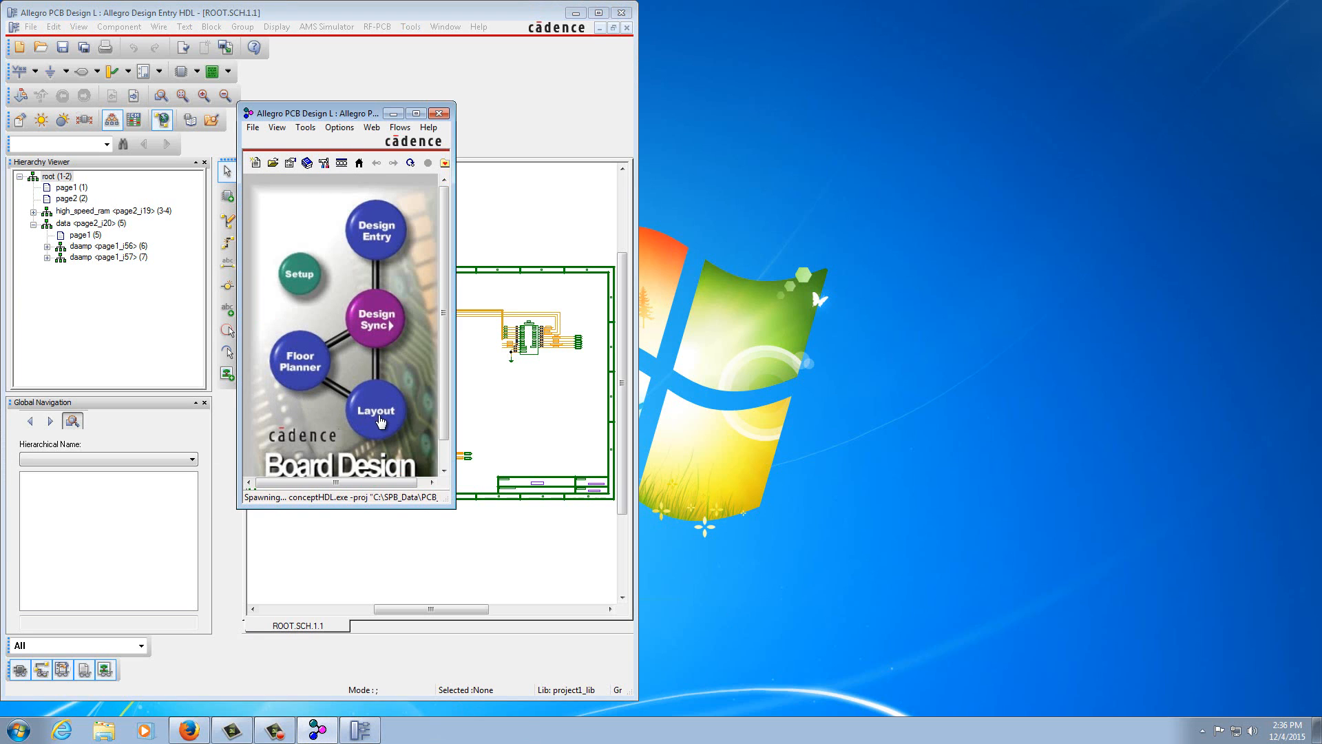
click(378, 420)
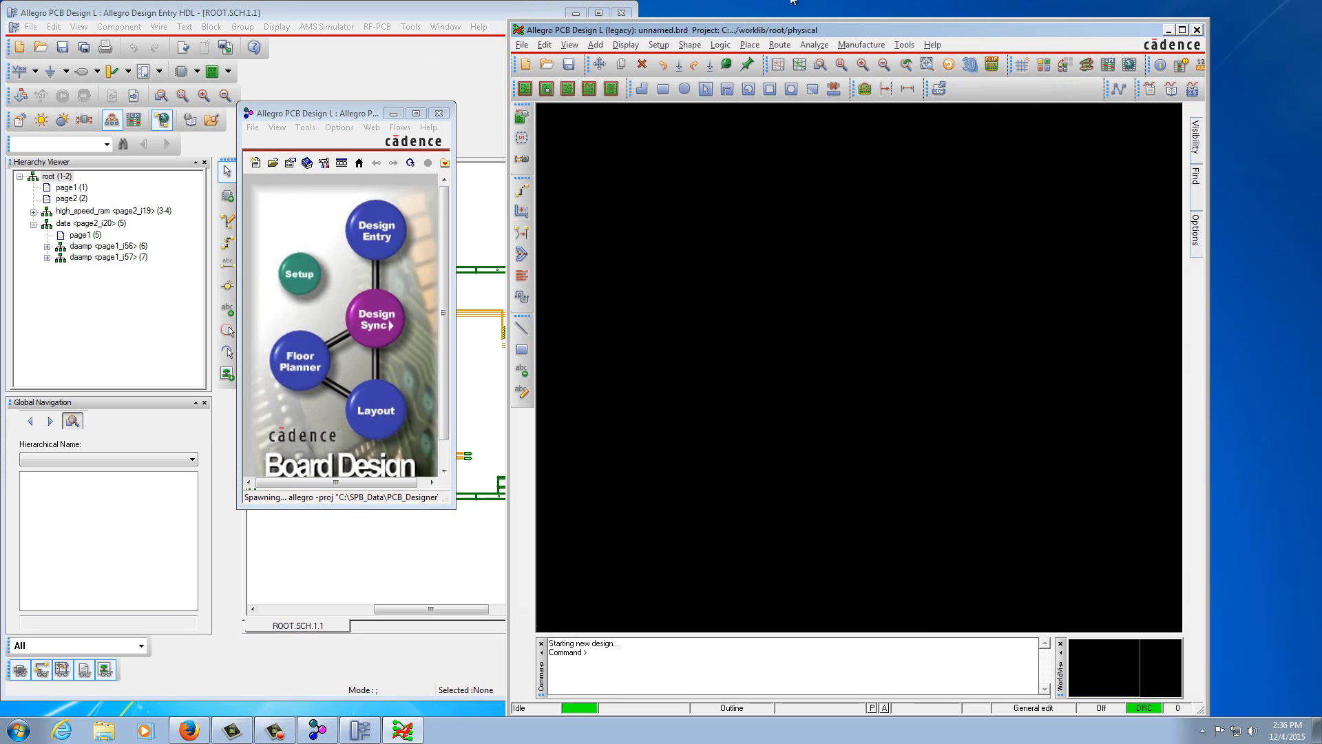
drag(841, 27, 976, 17)
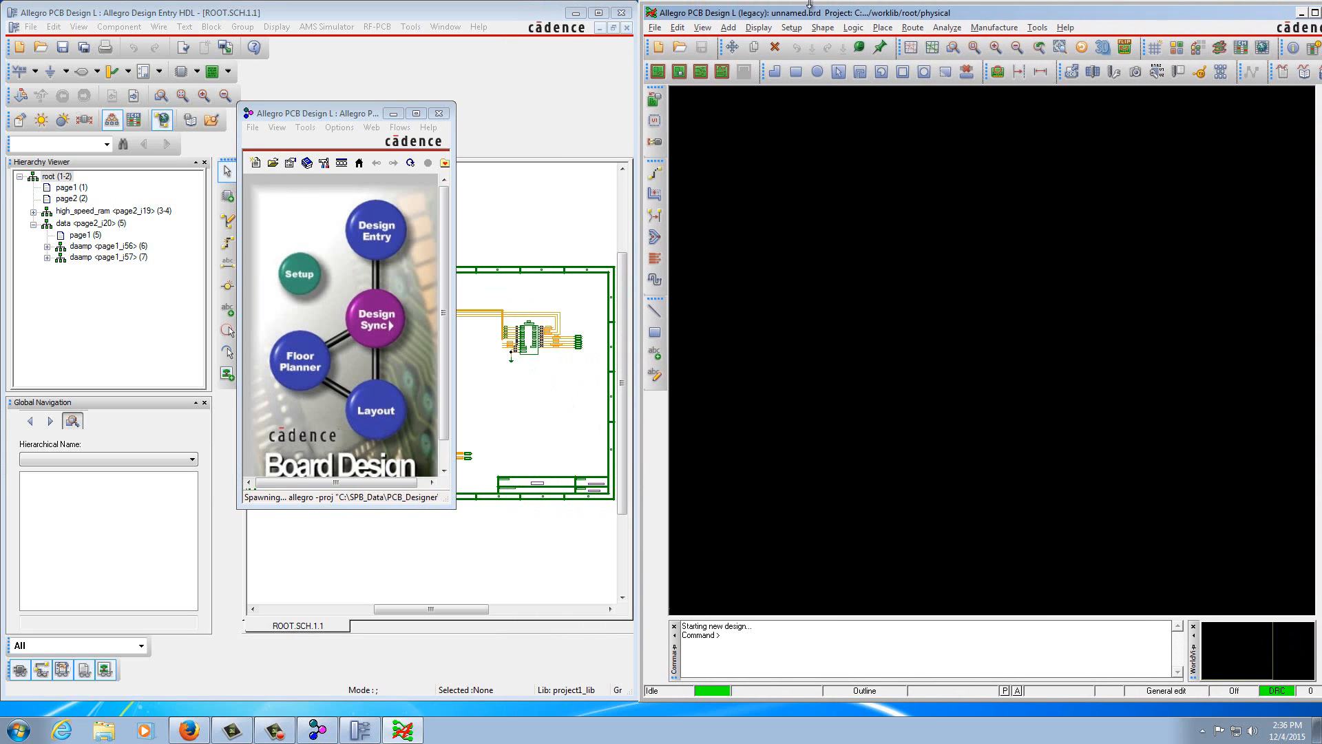
- Open the board file unplaced.brd from the project3 folder under the PCB design folder on the Desktop
click(658, 28)
click(678, 58)
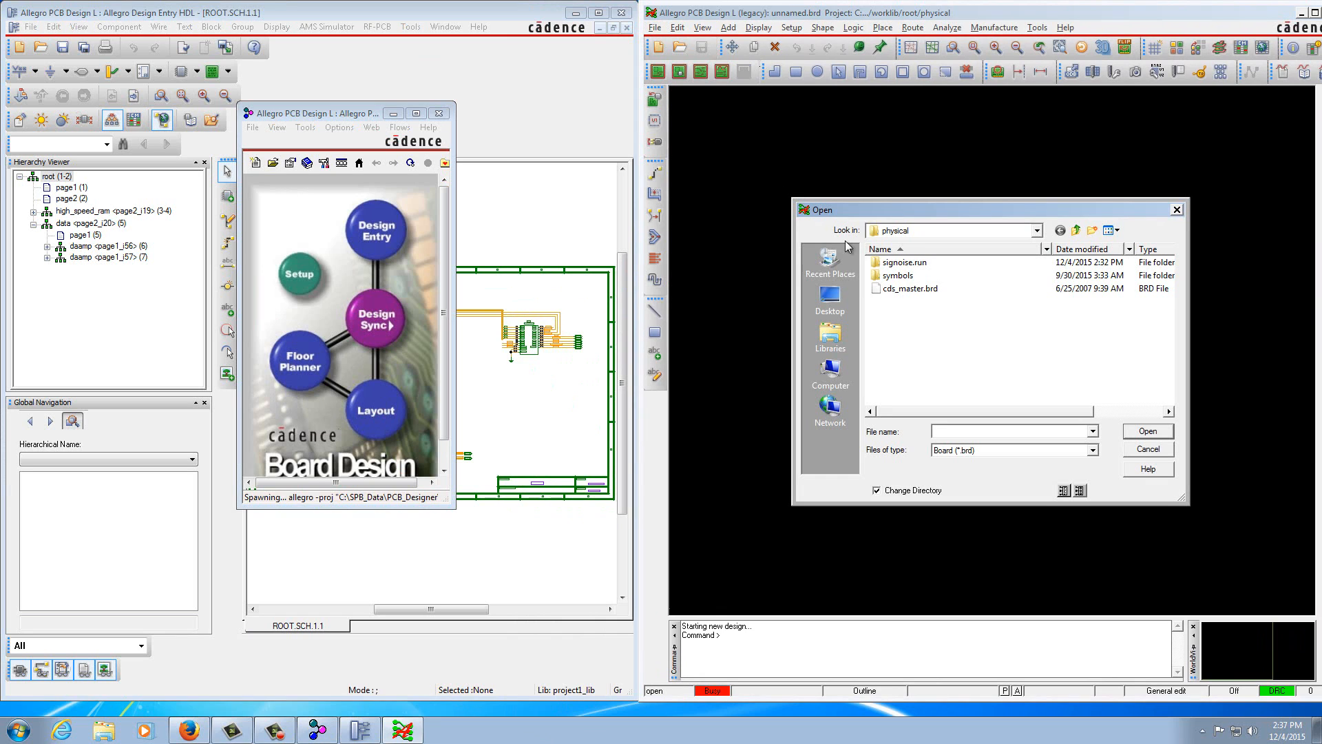
click(830, 297)
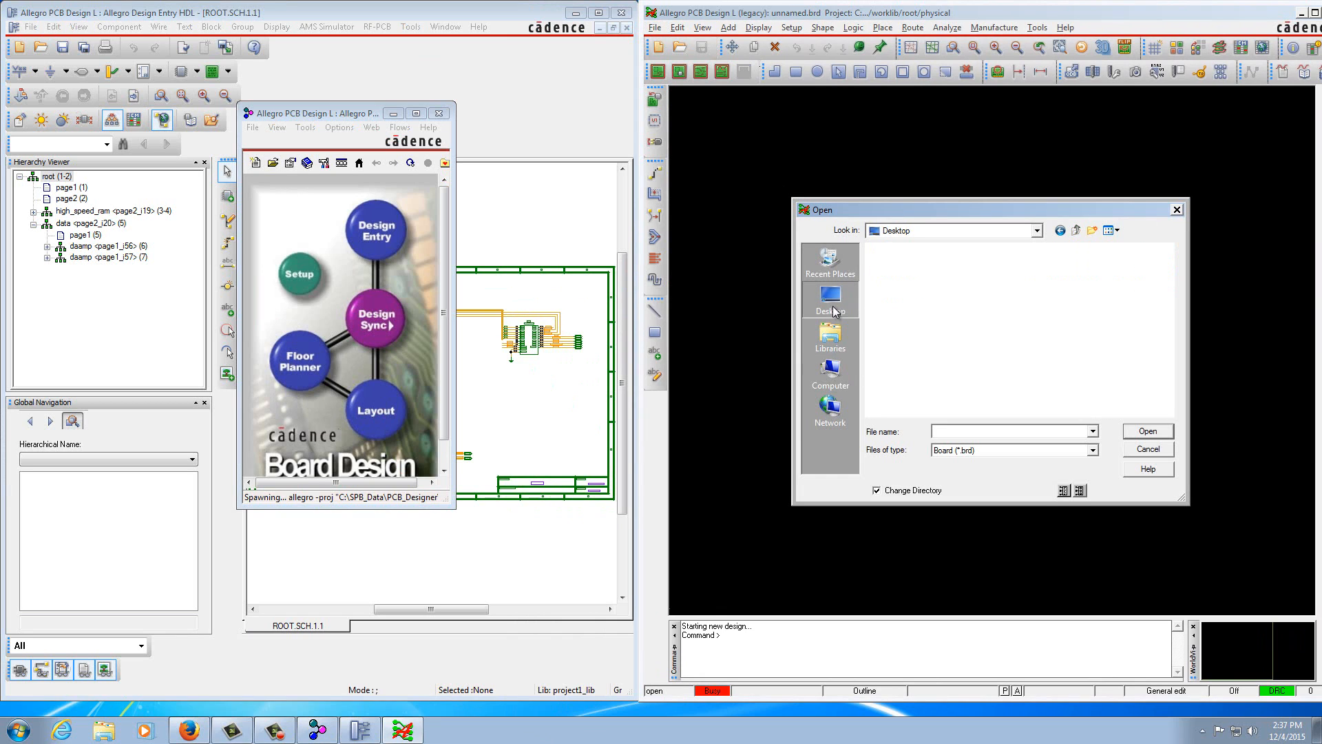
double_click(925, 337)
double_click(908, 306)
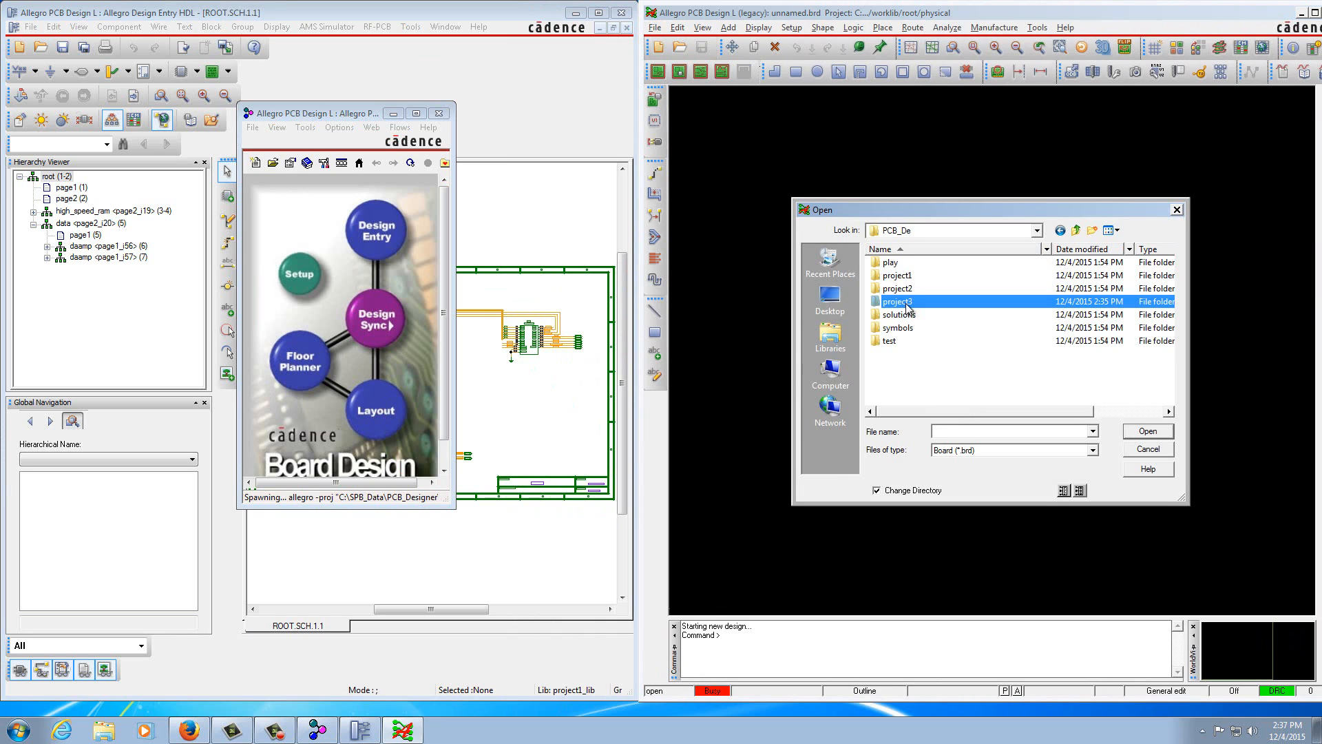
click(908, 394)
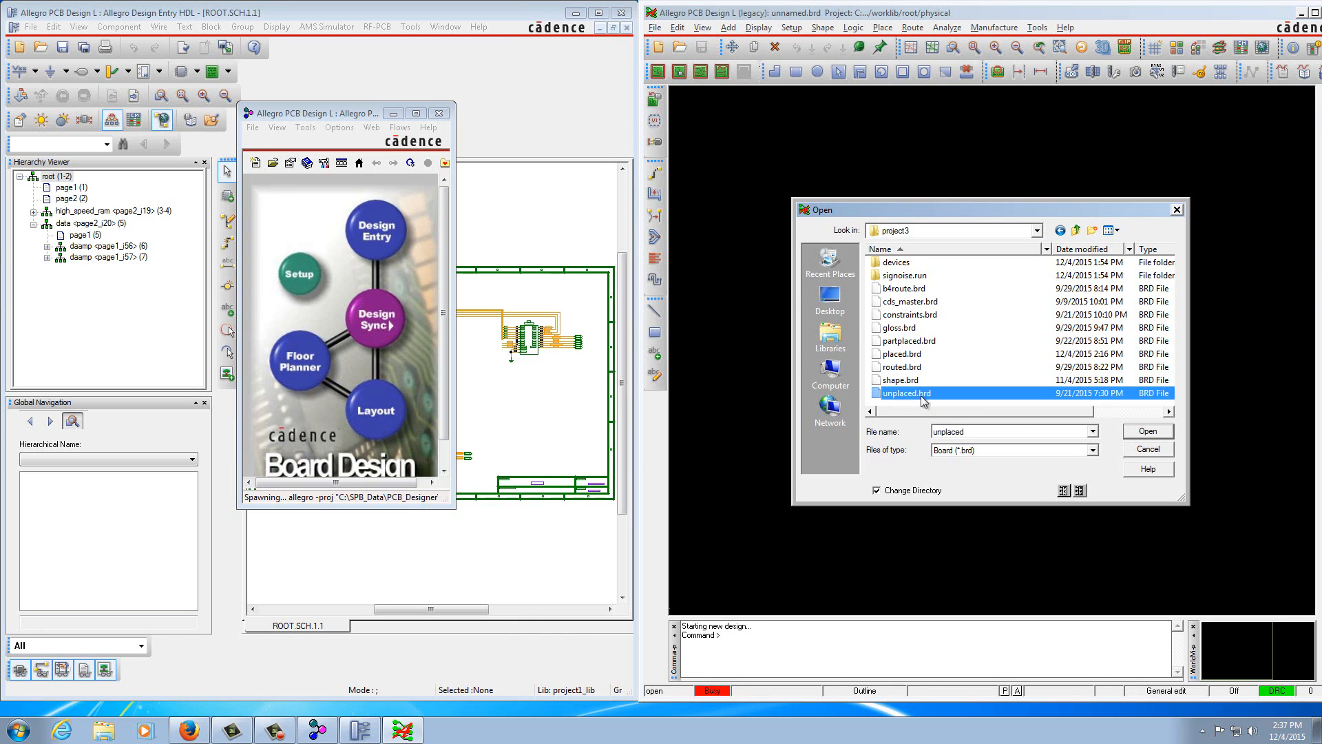
click(1161, 436)
click(1120, 406)
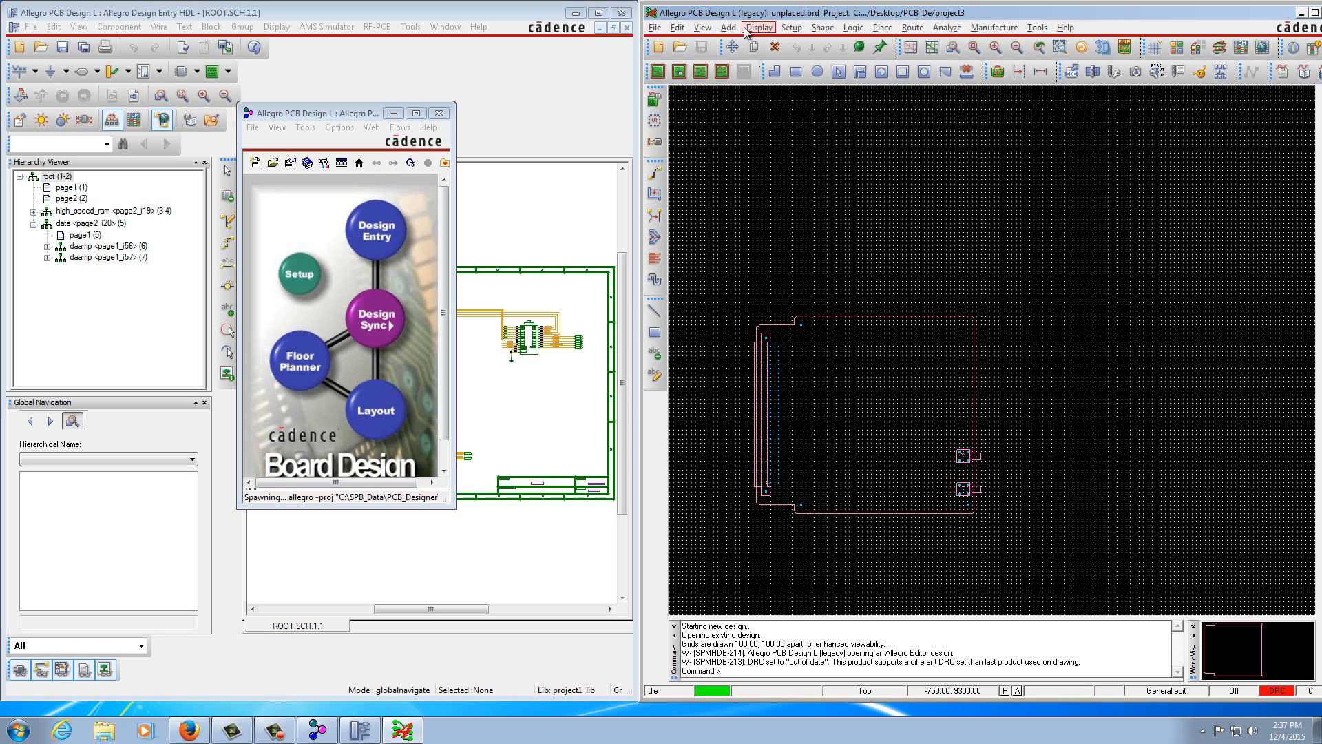
- Start manual placement, include definitions from the Library as well as the Database, and move the Placement dialog over the board editor
click(883, 28)
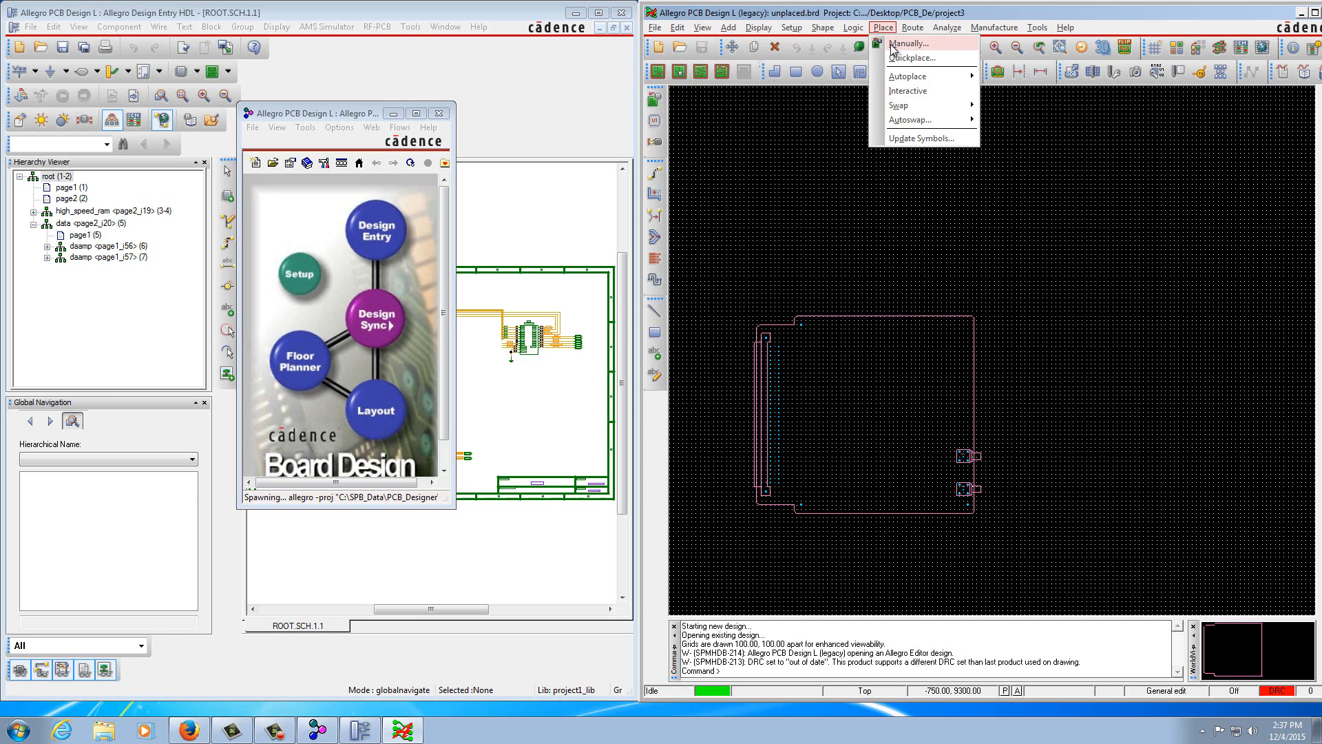
click(895, 41)
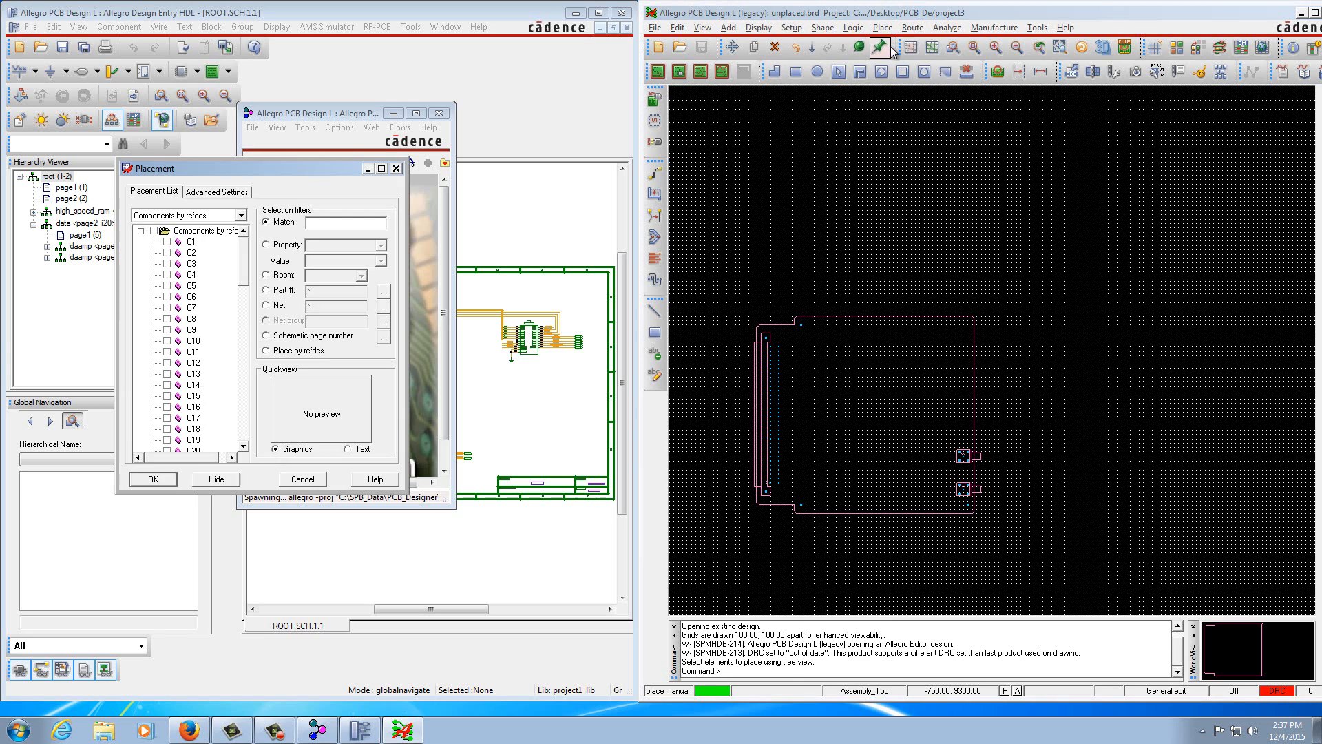
click(231, 193)
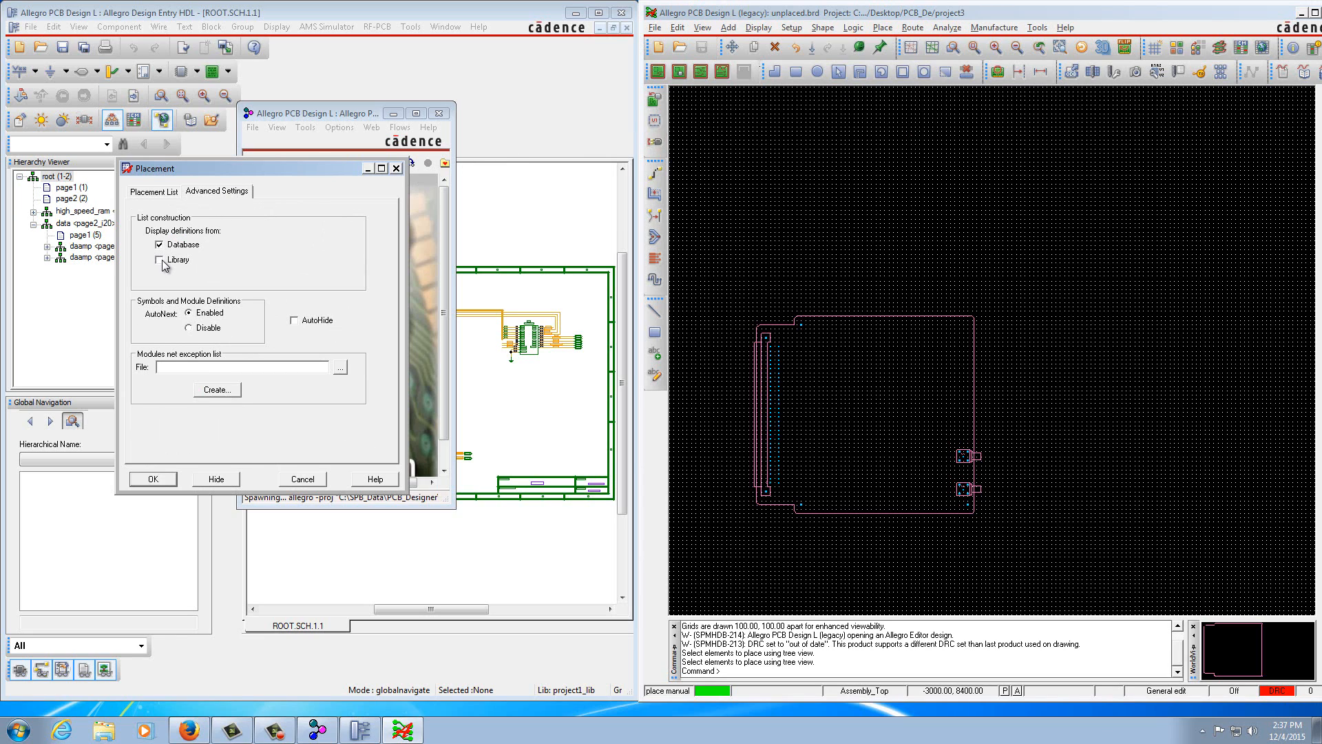
click(161, 262)
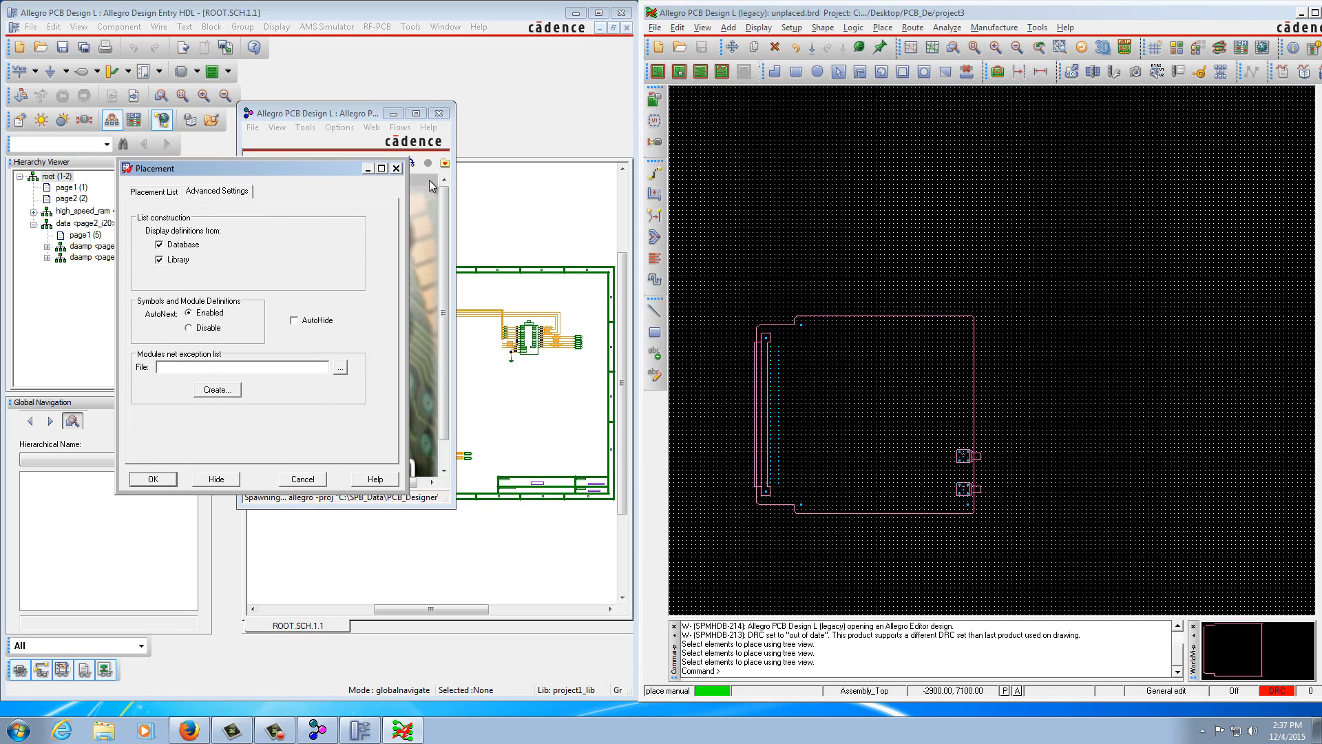
drag(348, 170, 855, 171)
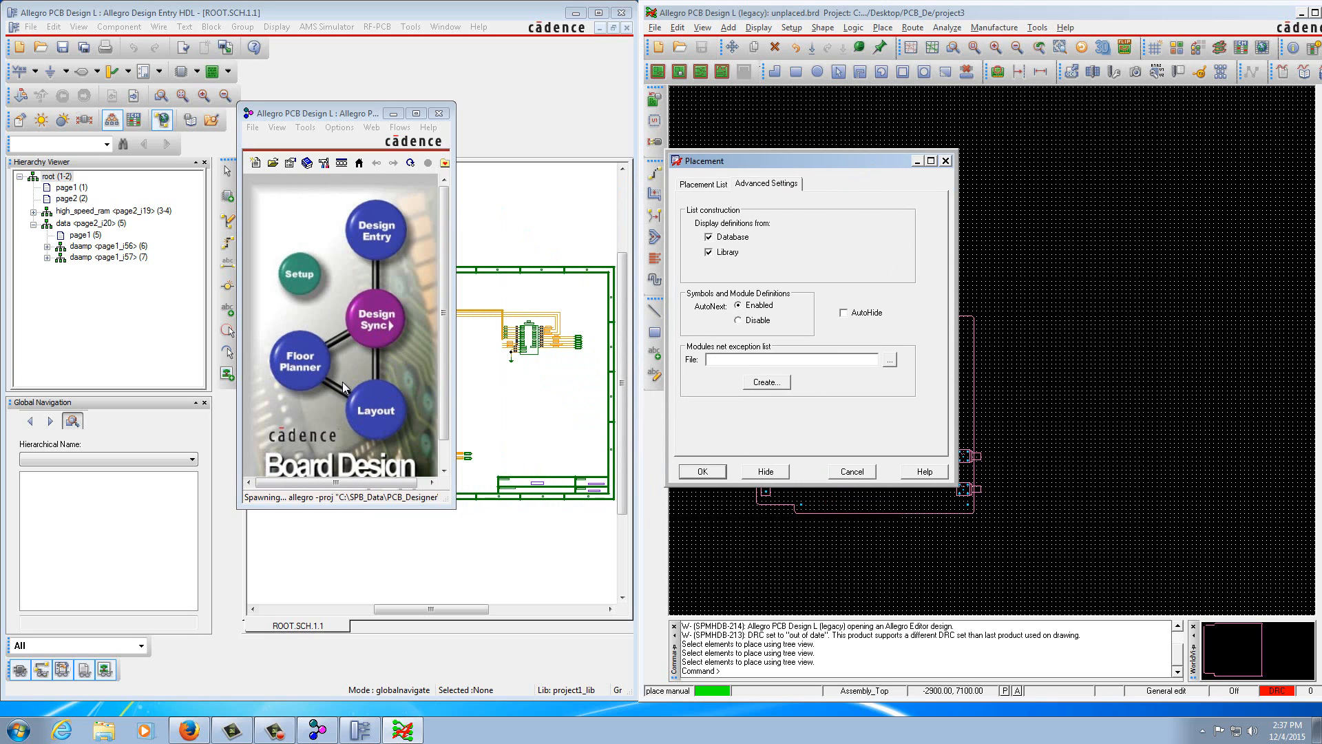
- Minimize the Project Manager window and try to pick a component in the schematic, dismissing the warnings
click(393, 116)
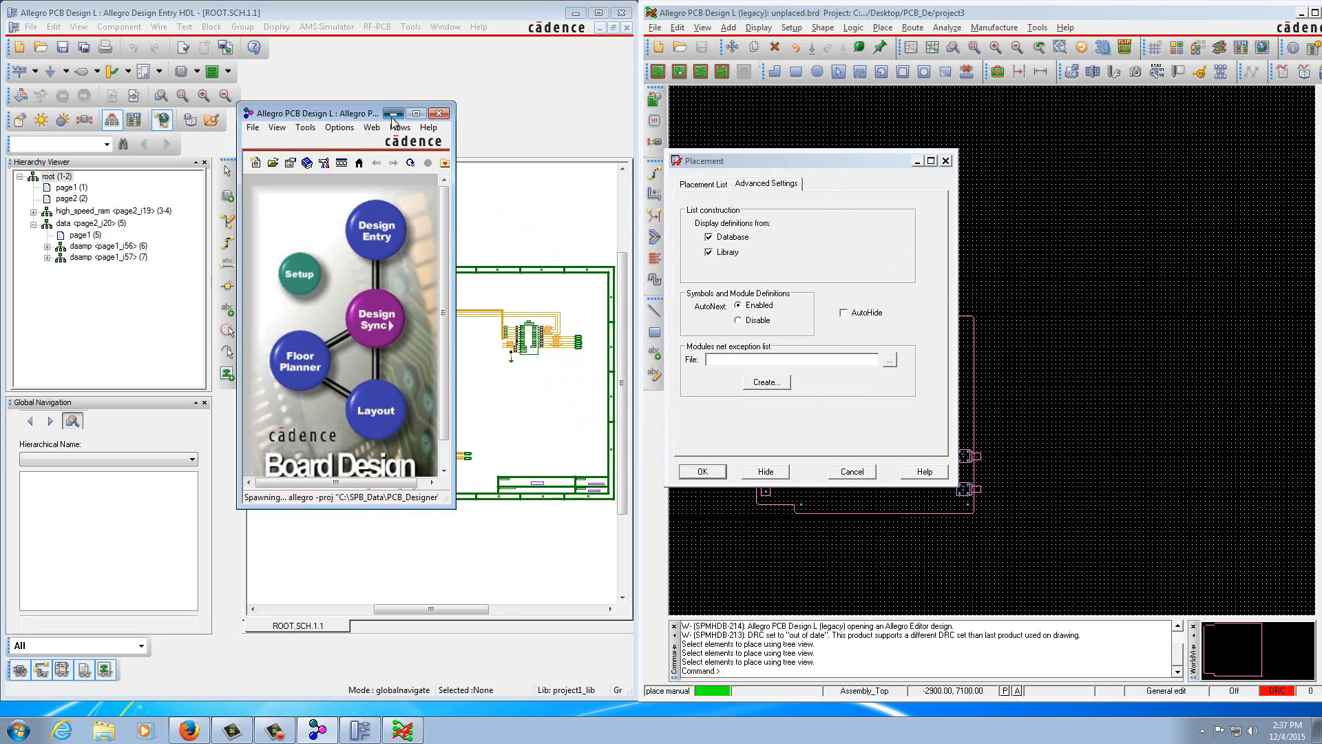
click(393, 114)
click(353, 378)
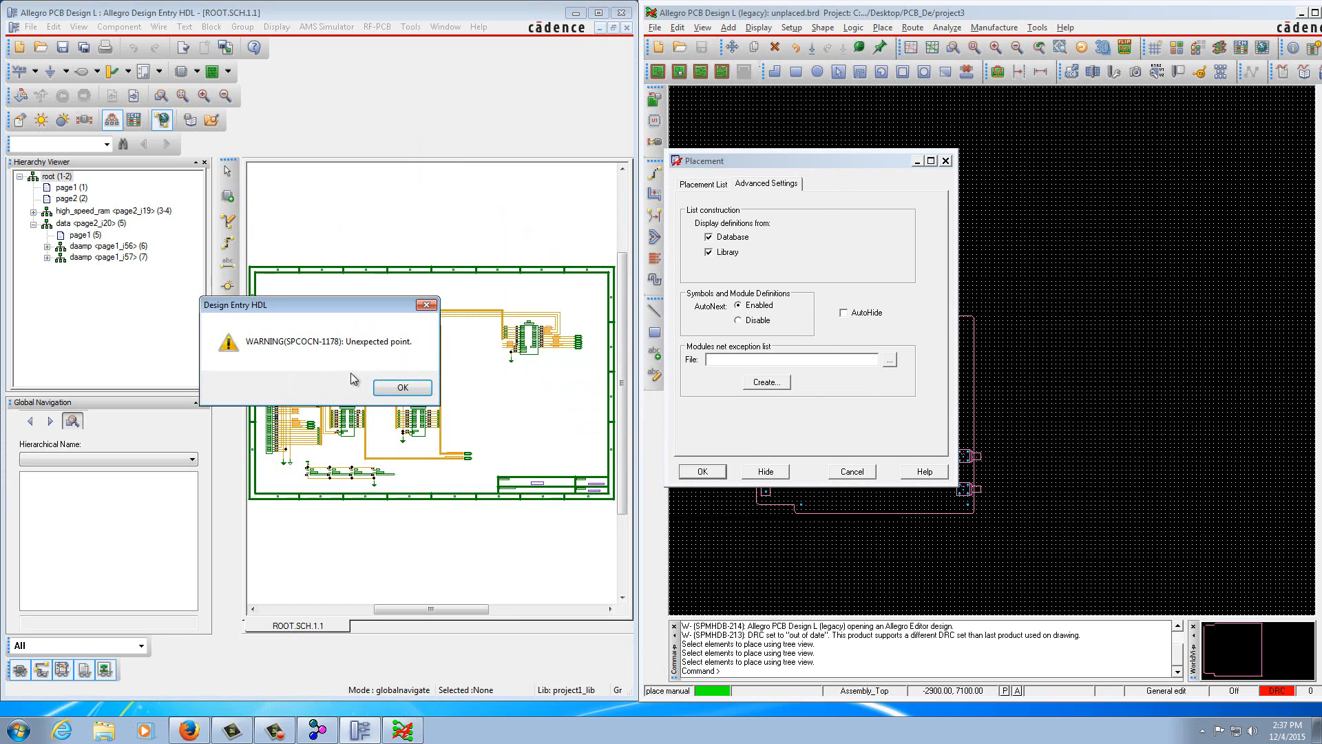
click(385, 390)
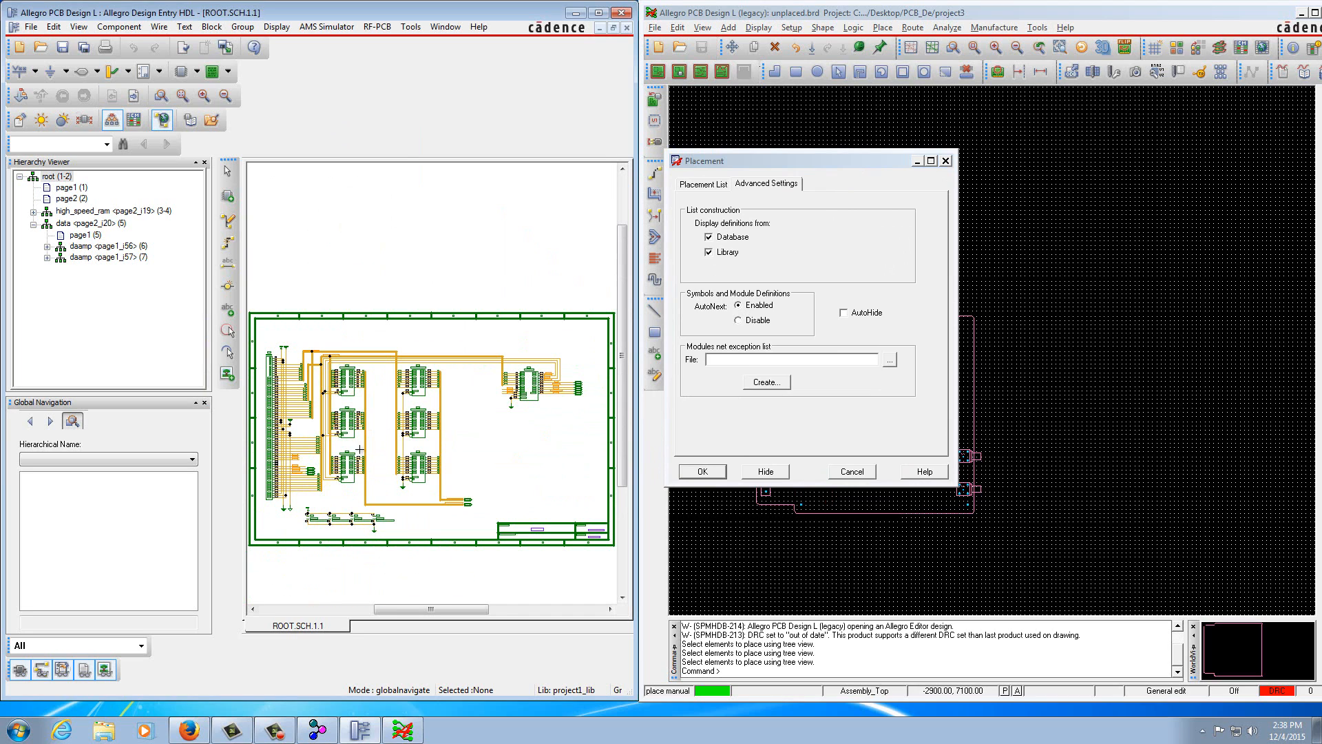
click(354, 427)
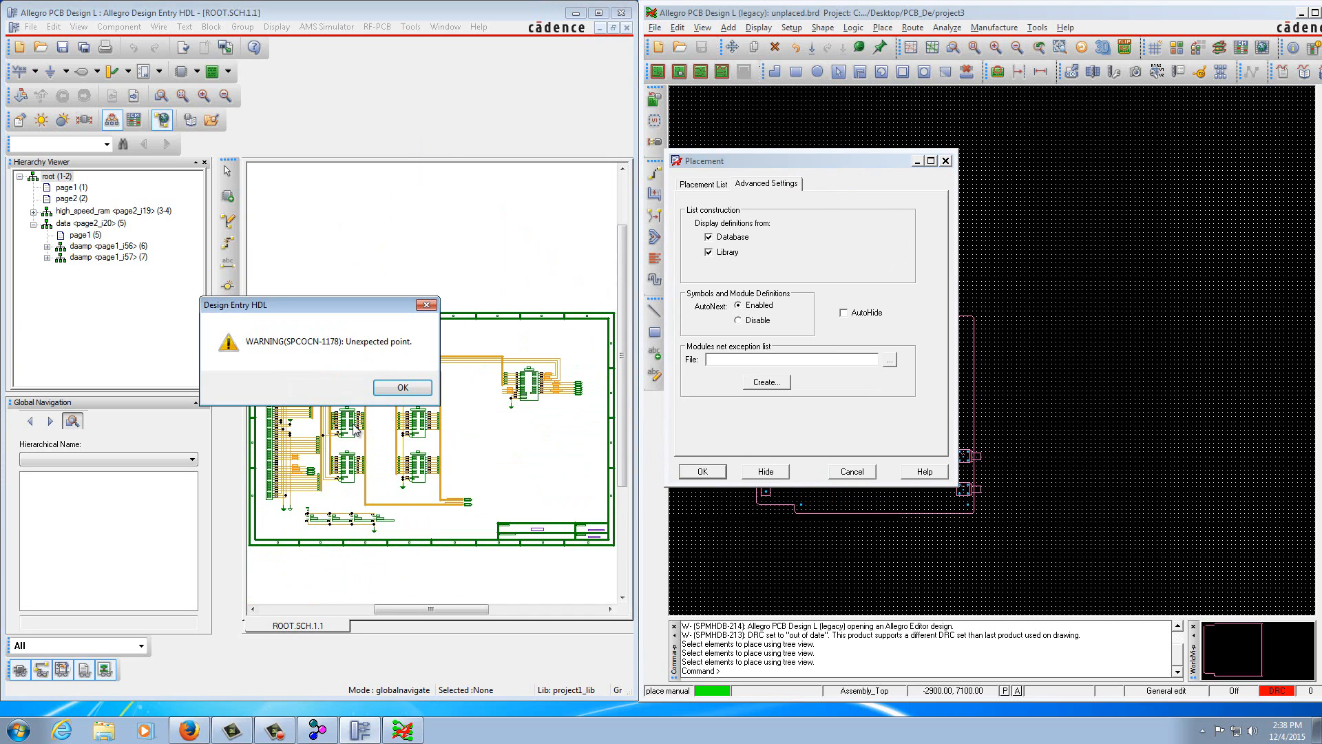
click(386, 391)
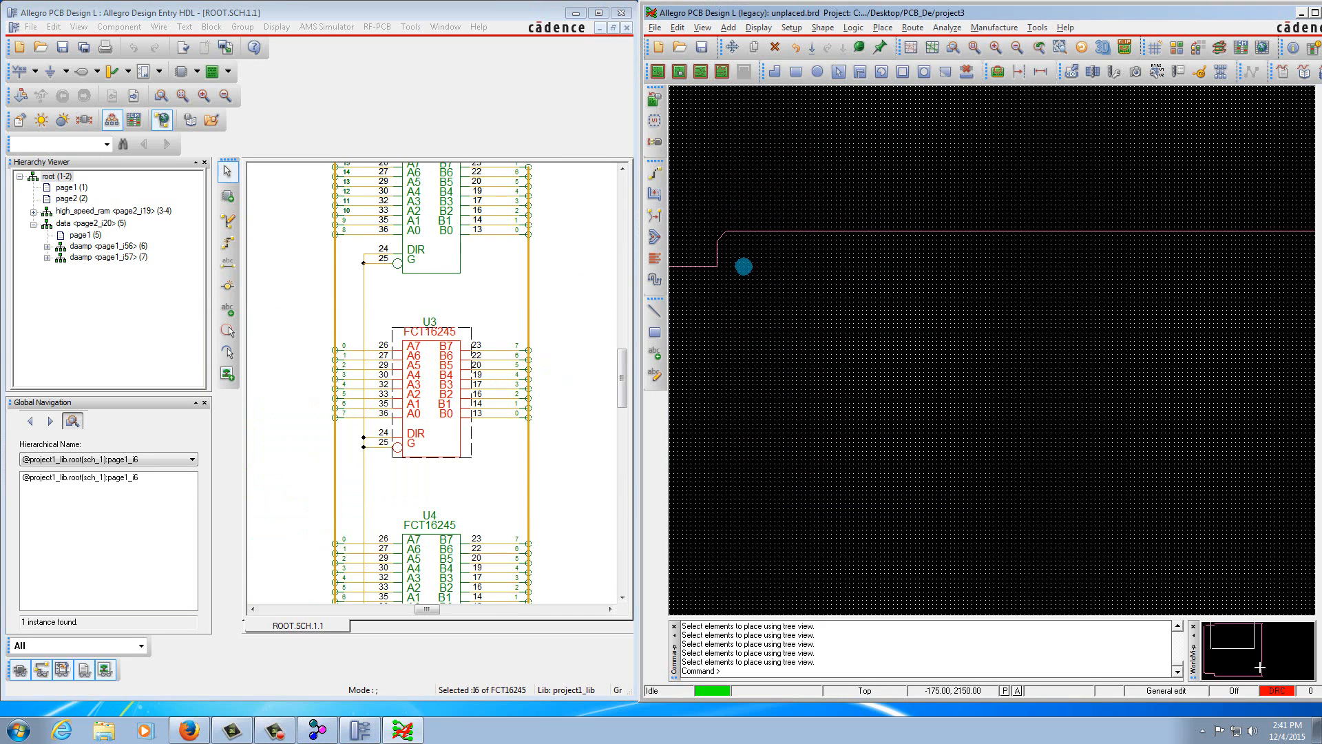
- Restart manual placement with its advanced settings shown, and select the FCT16245 component directly above U3 in the schematic
click(883, 28)
click(883, 44)
click(838, 274)
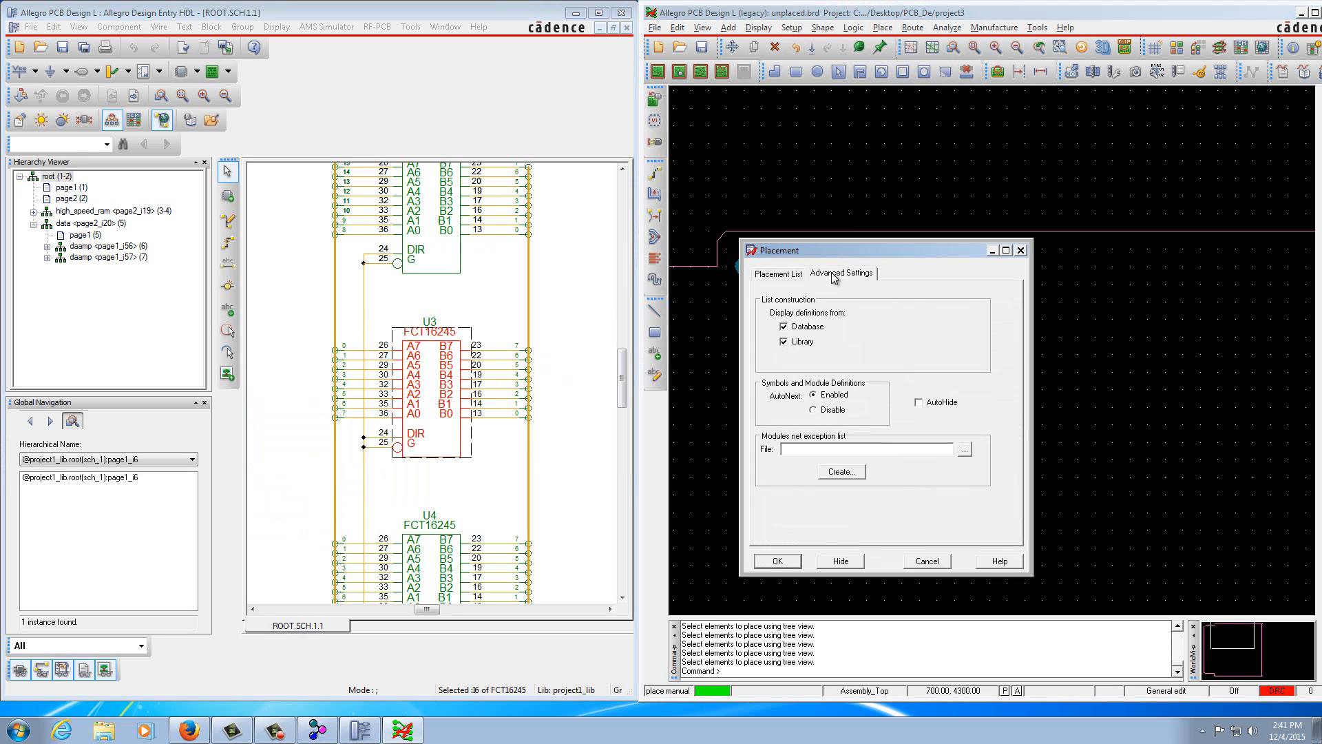
click(449, 278)
click(448, 275)
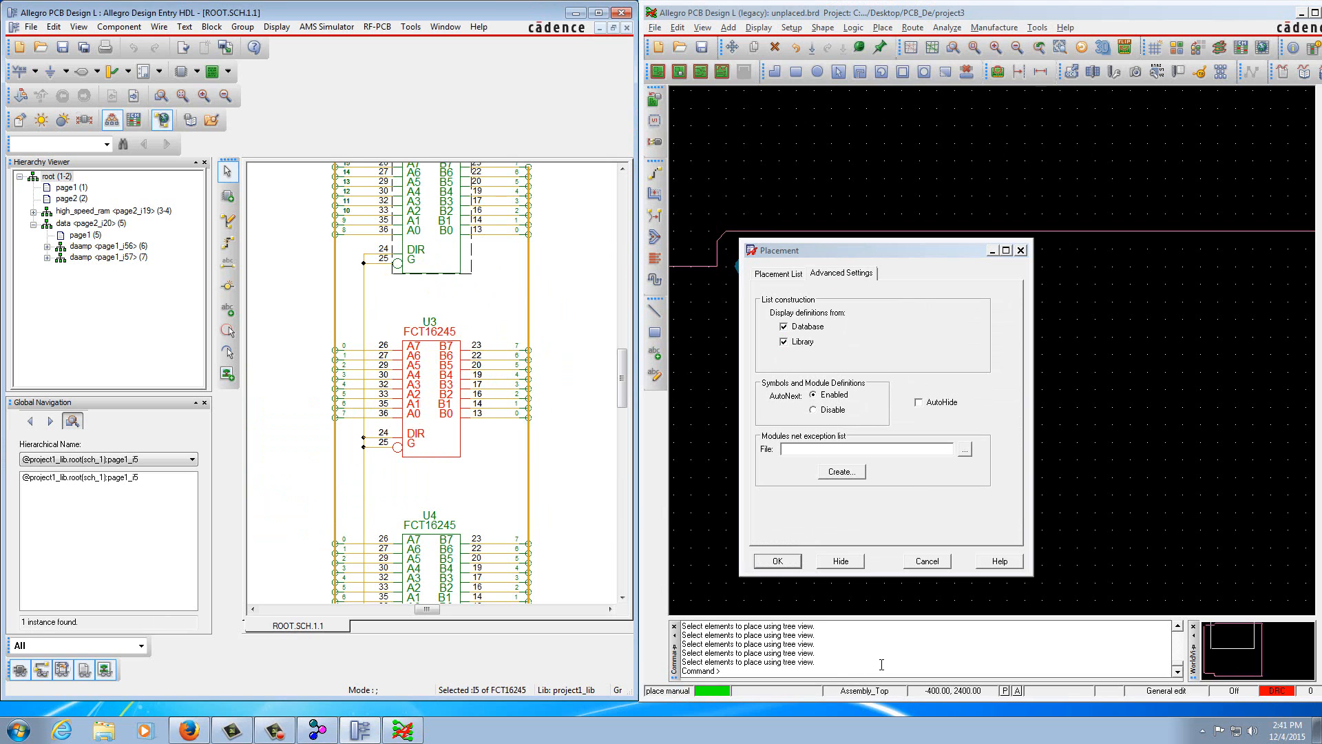
click(275, 730)
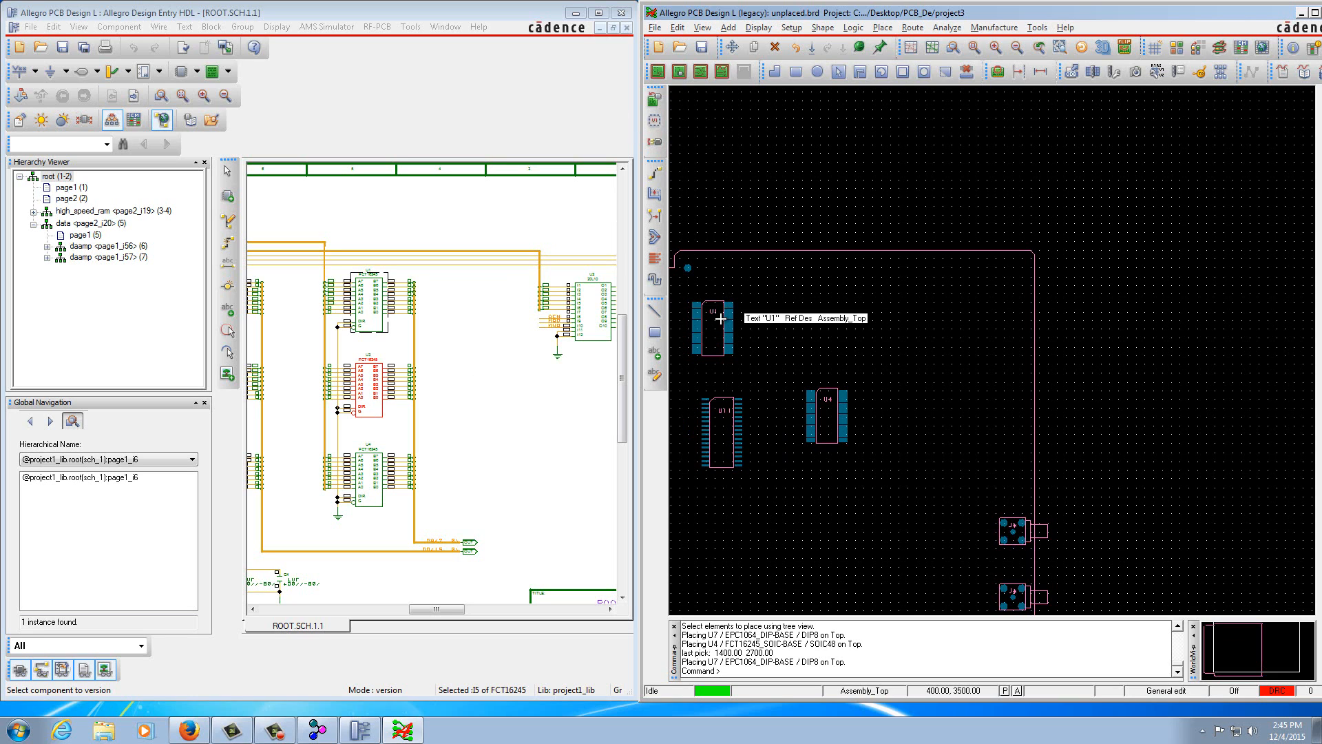
- Select pin U1.37 in the right-hand pin column of U1 and highlight it with a pattern
click(729, 342)
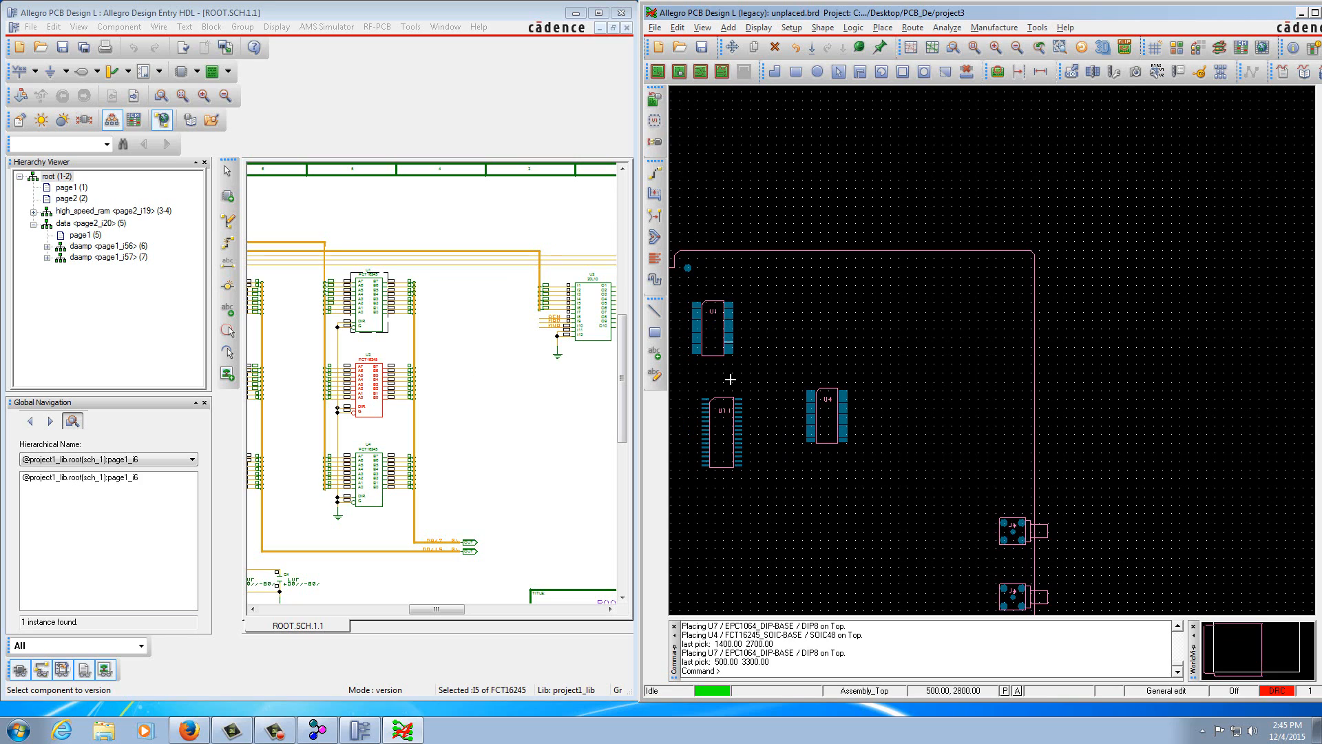
click(737, 349)
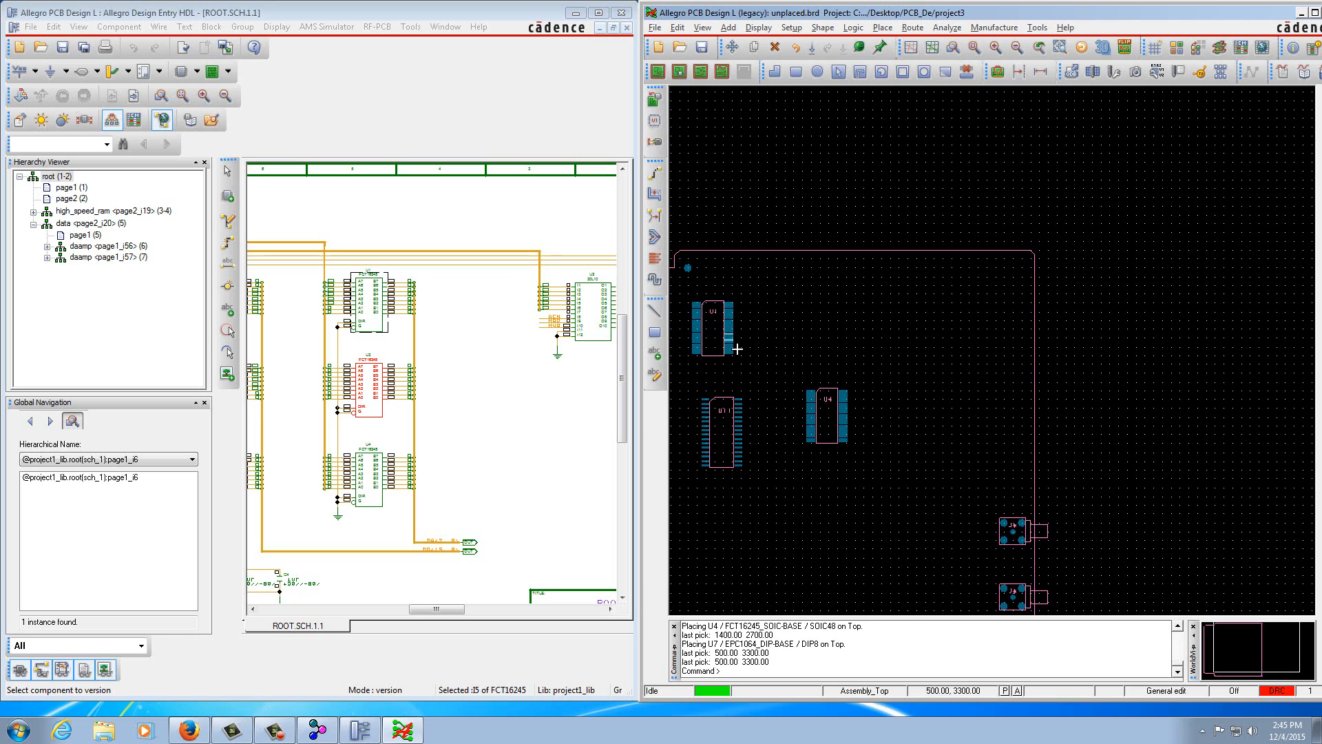
click(731, 345)
click(730, 339)
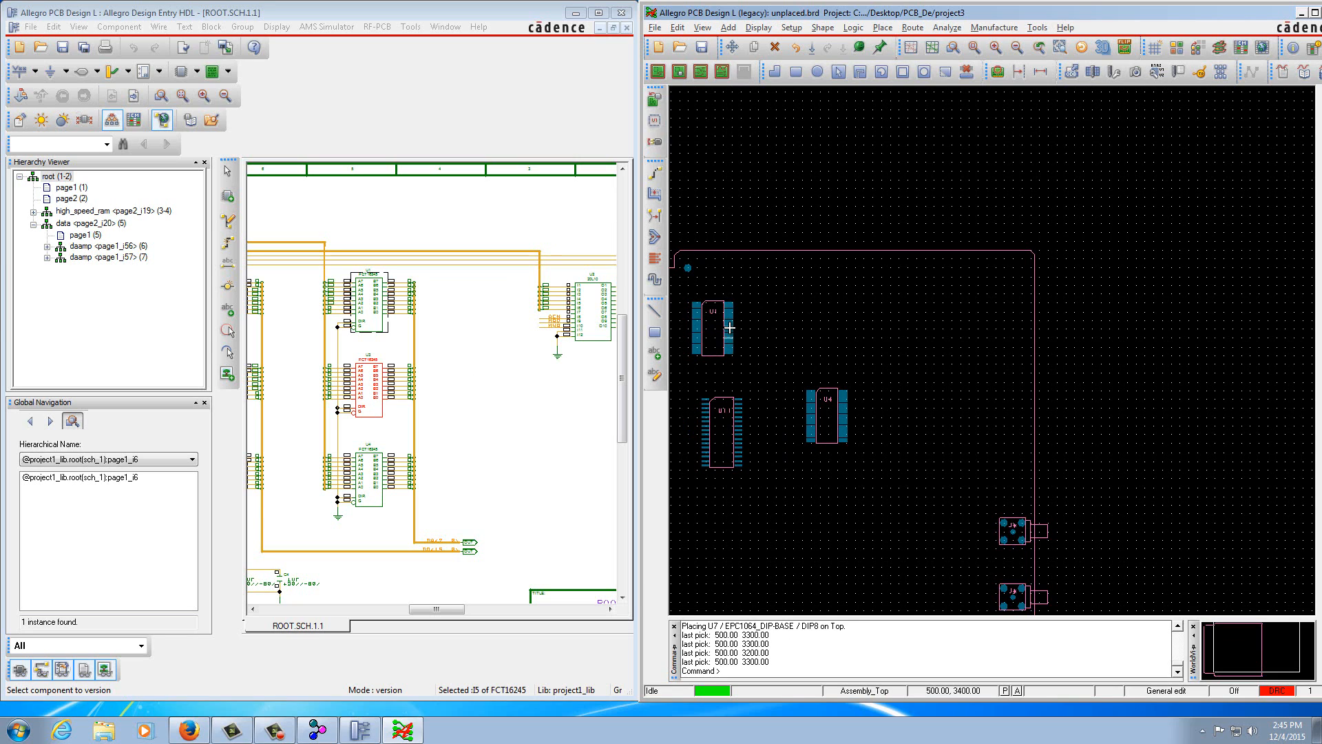
click(729, 328)
click(759, 28)
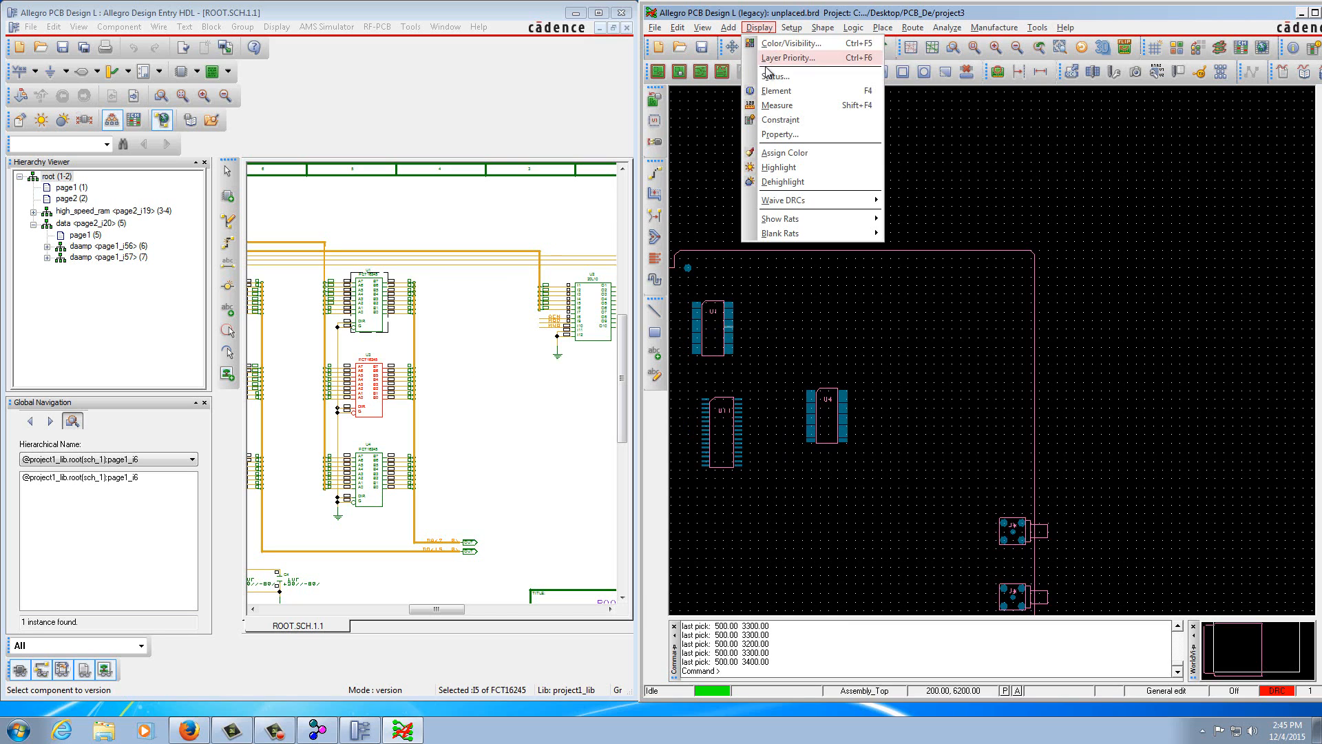
click(780, 168)
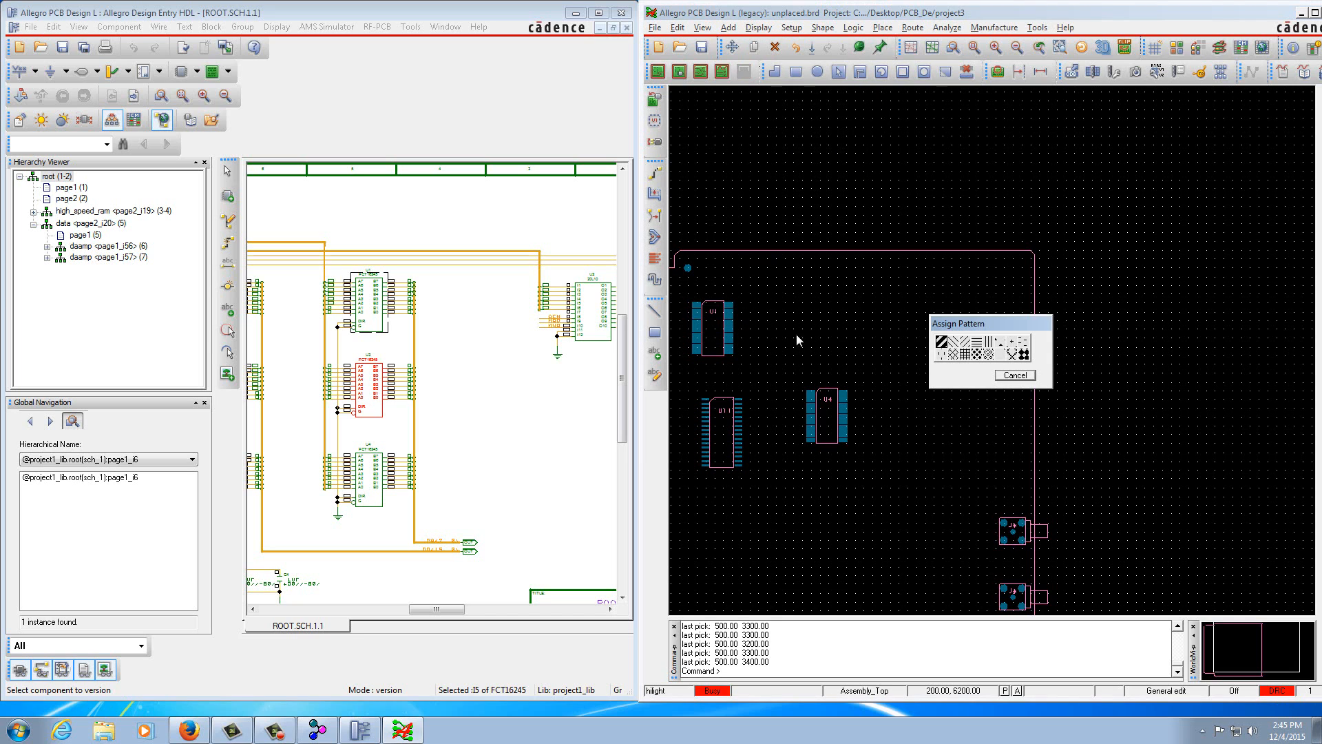
click(948, 344)
- Pick individual pins one after another down the right-hand pin column of U1
click(727, 338)
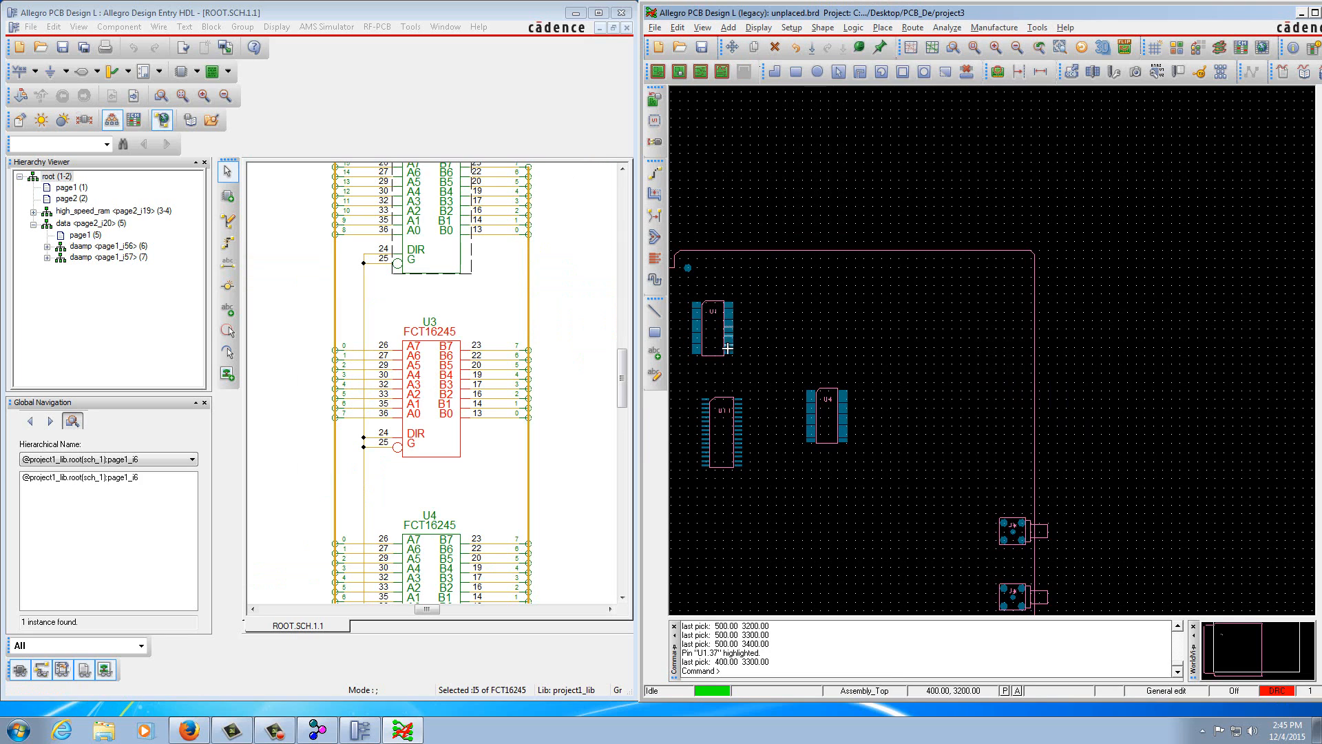
click(729, 355)
click(733, 342)
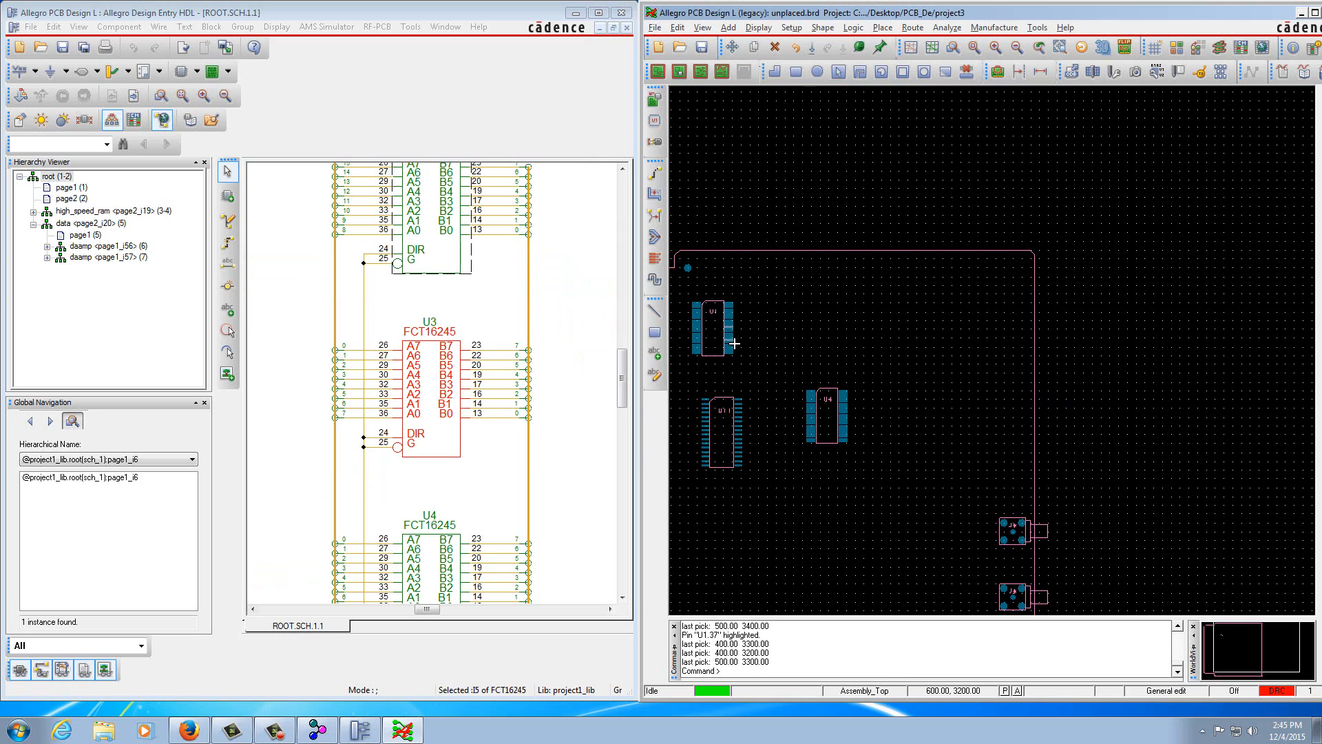
click(731, 333)
scroll(732, 333, up, 5)
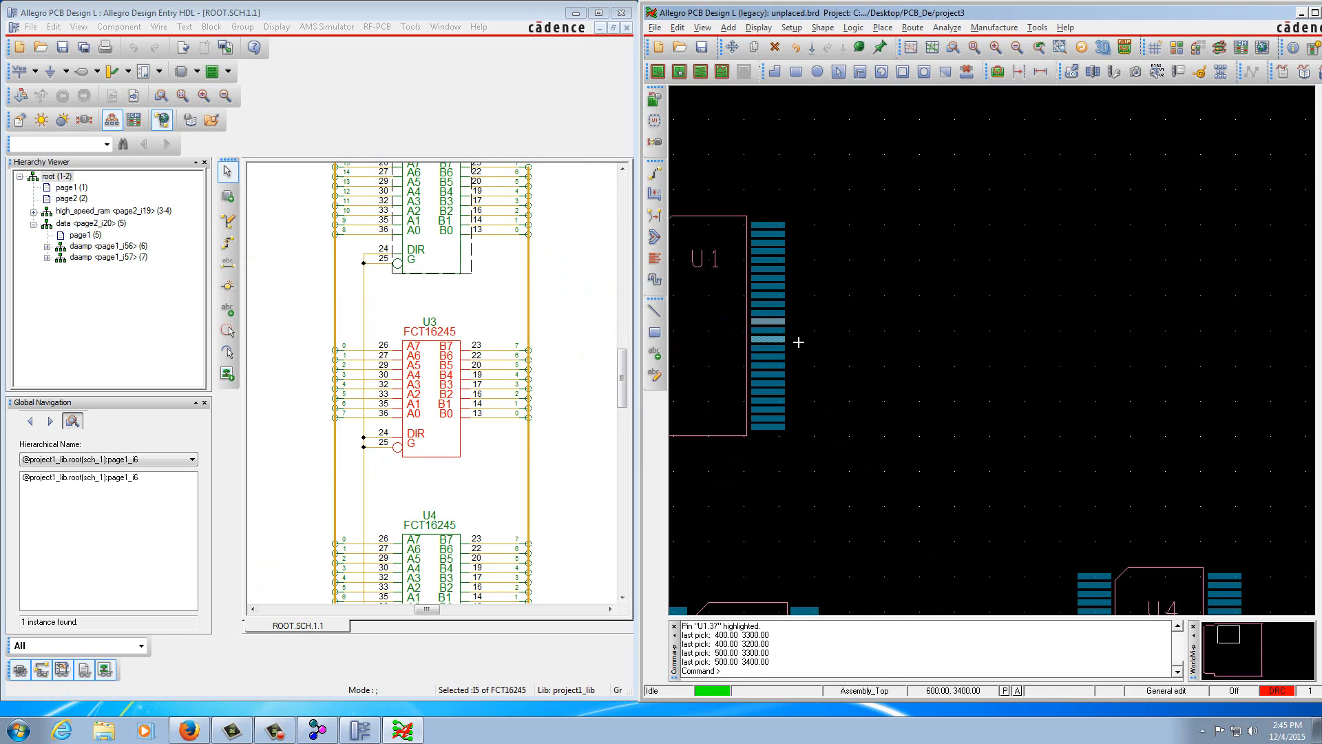
click(775, 339)
click(764, 371)
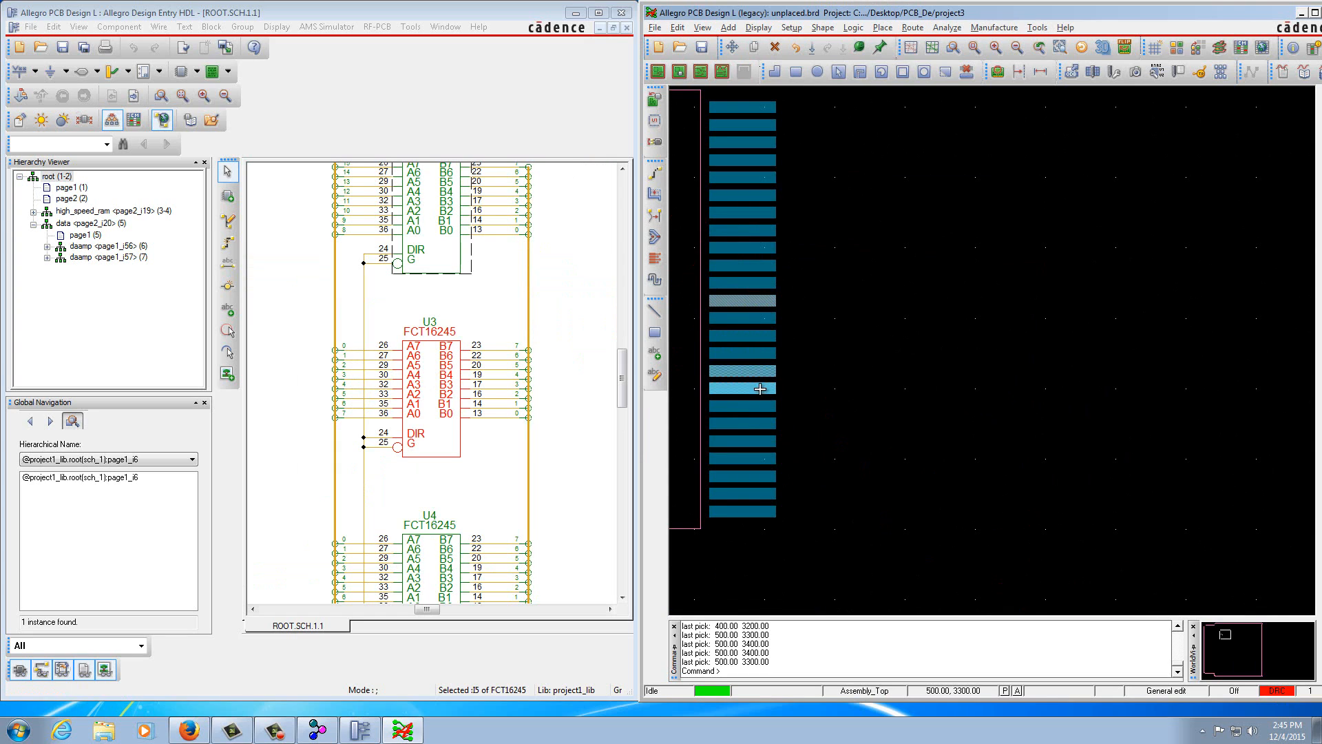
click(760, 392)
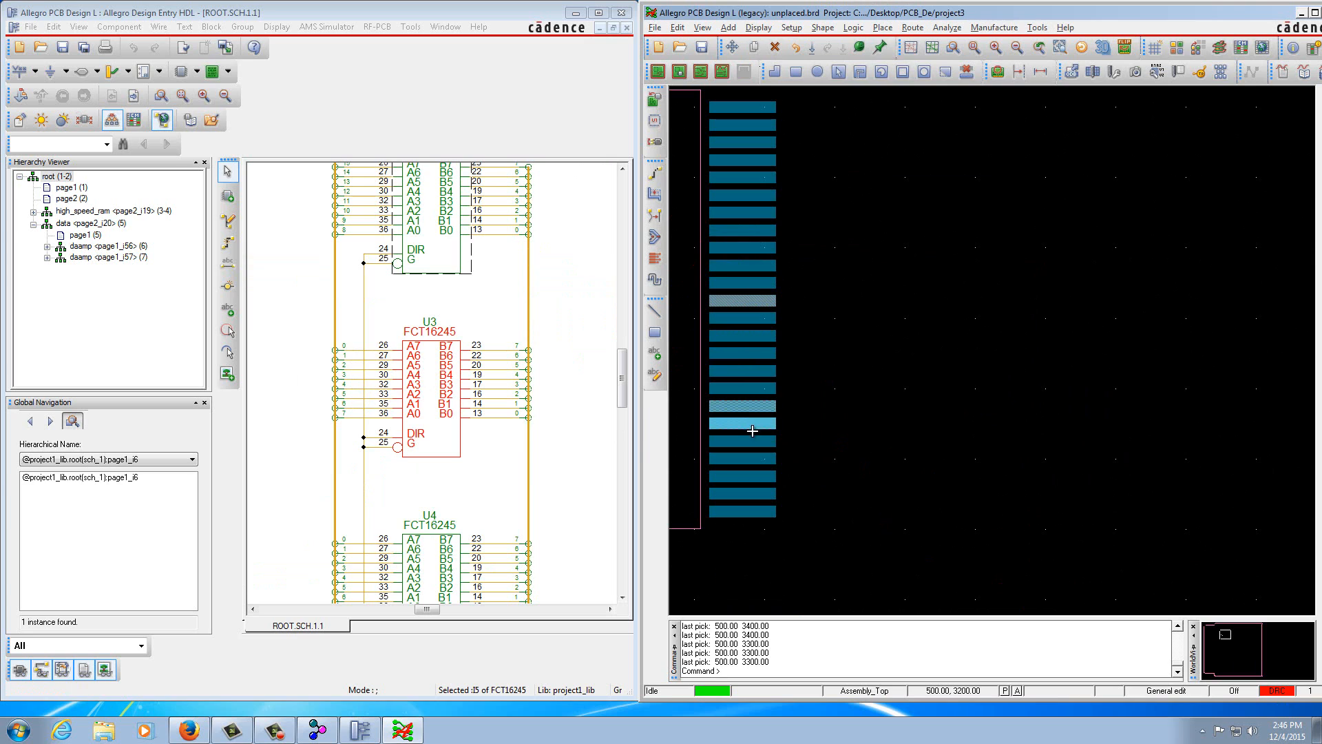
click(750, 475)
- Select pin U1.25 at the lower end of U1's right-hand pin column and highlight it with a pattern
click(750, 510)
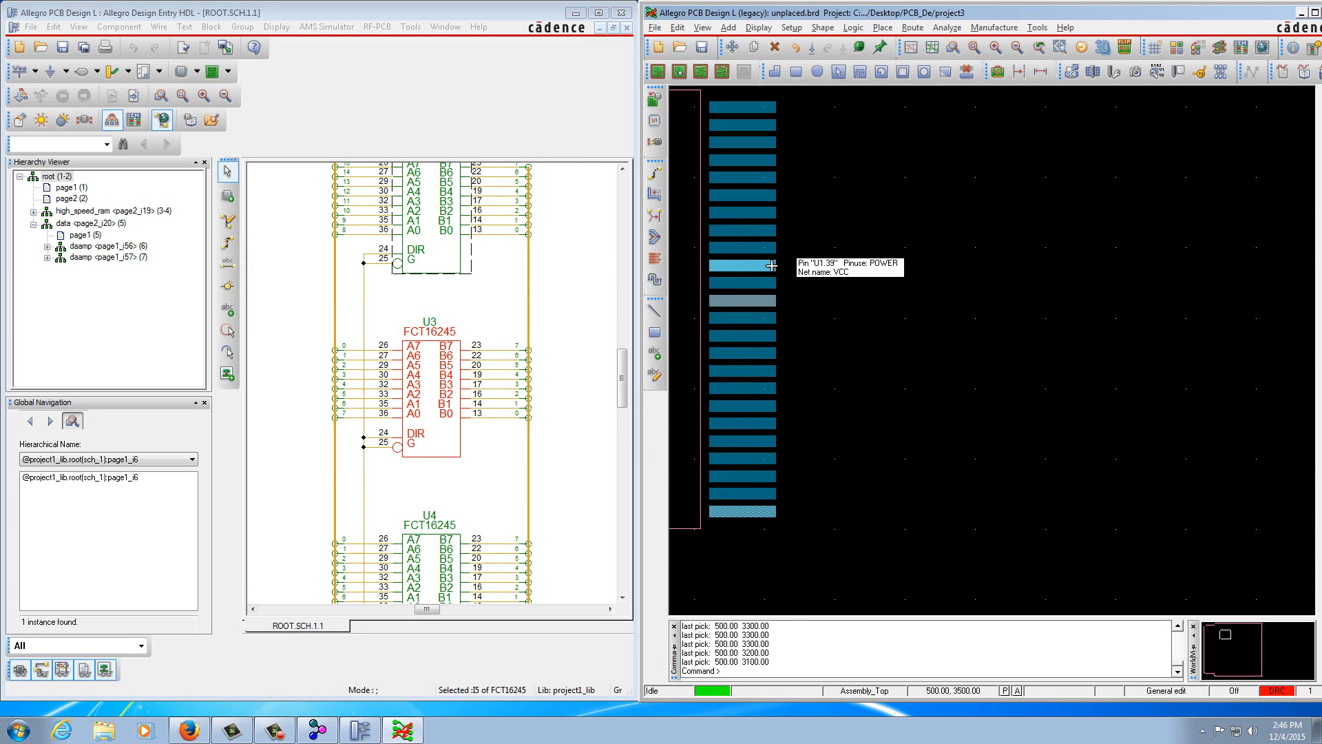
click(759, 28)
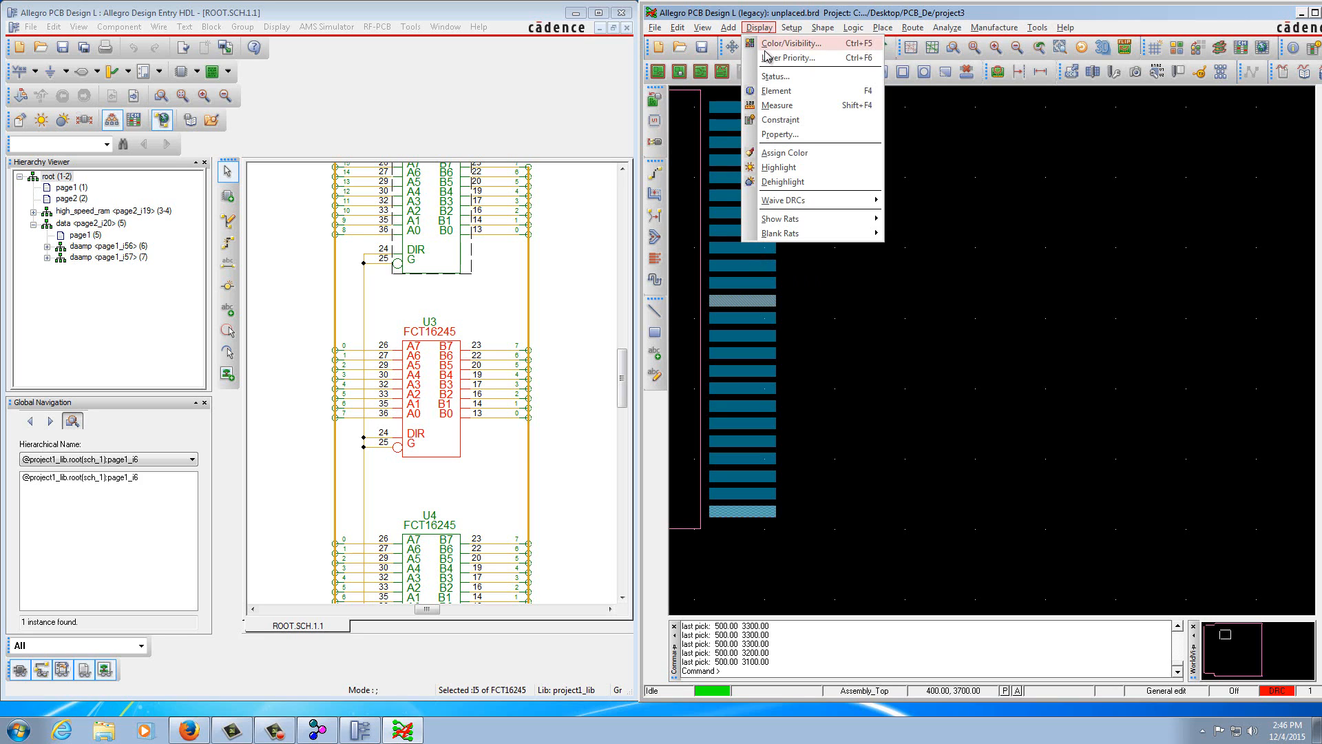
click(778, 168)
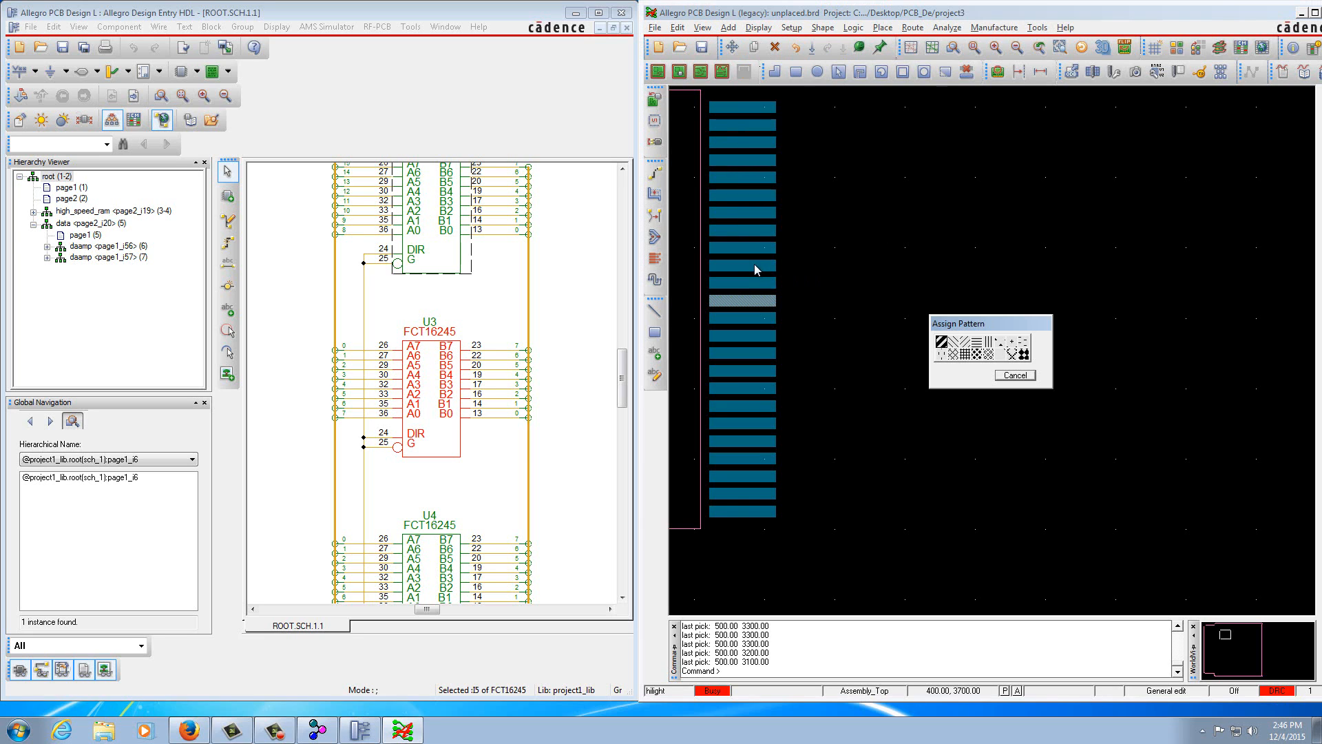
click(964, 343)
- Pick individual pins one after another up the upper half of U1's right-hand pin column
click(785, 267)
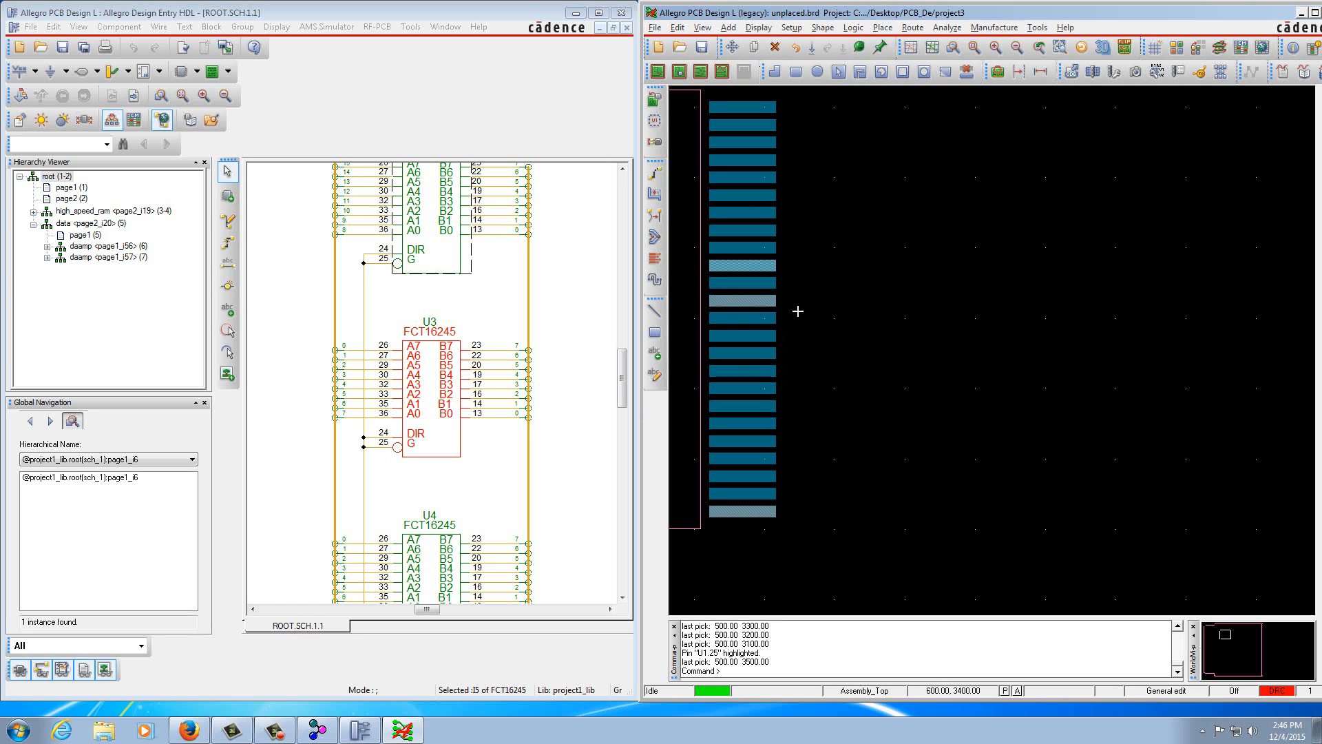
click(762, 194)
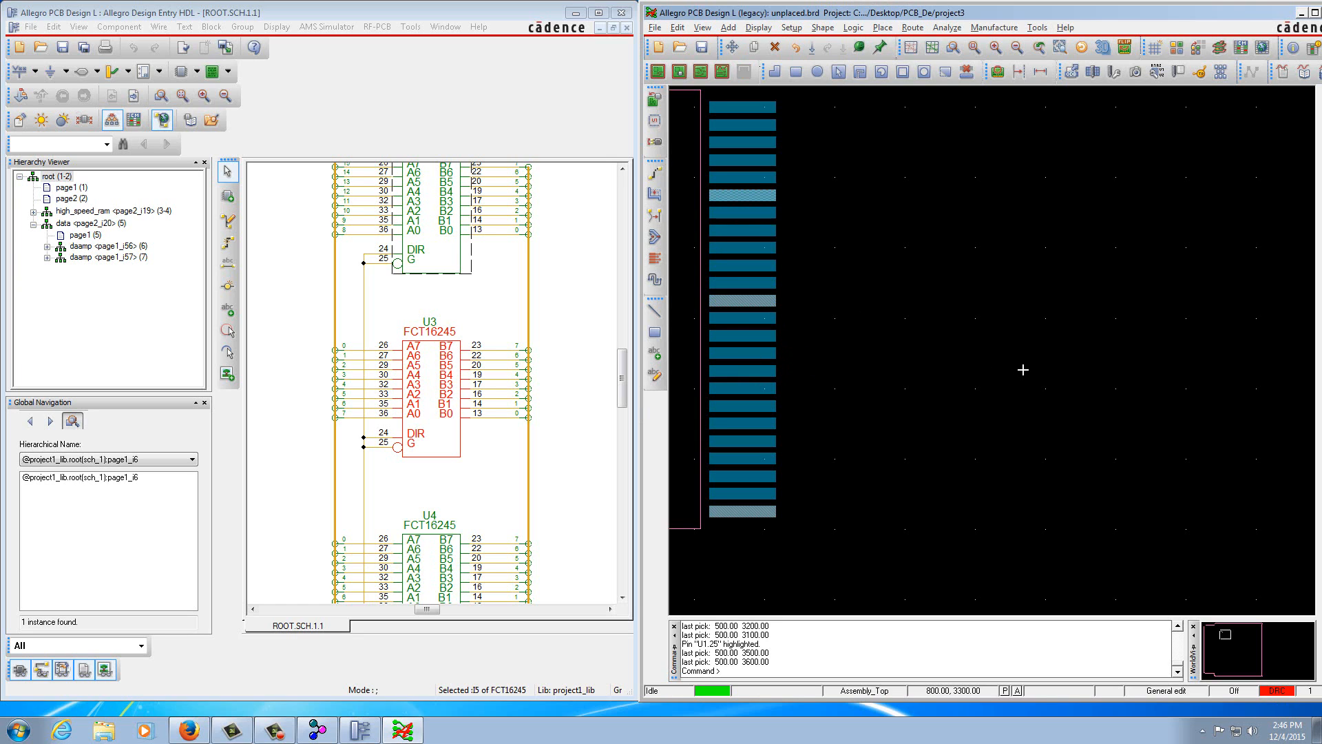
click(770, 158)
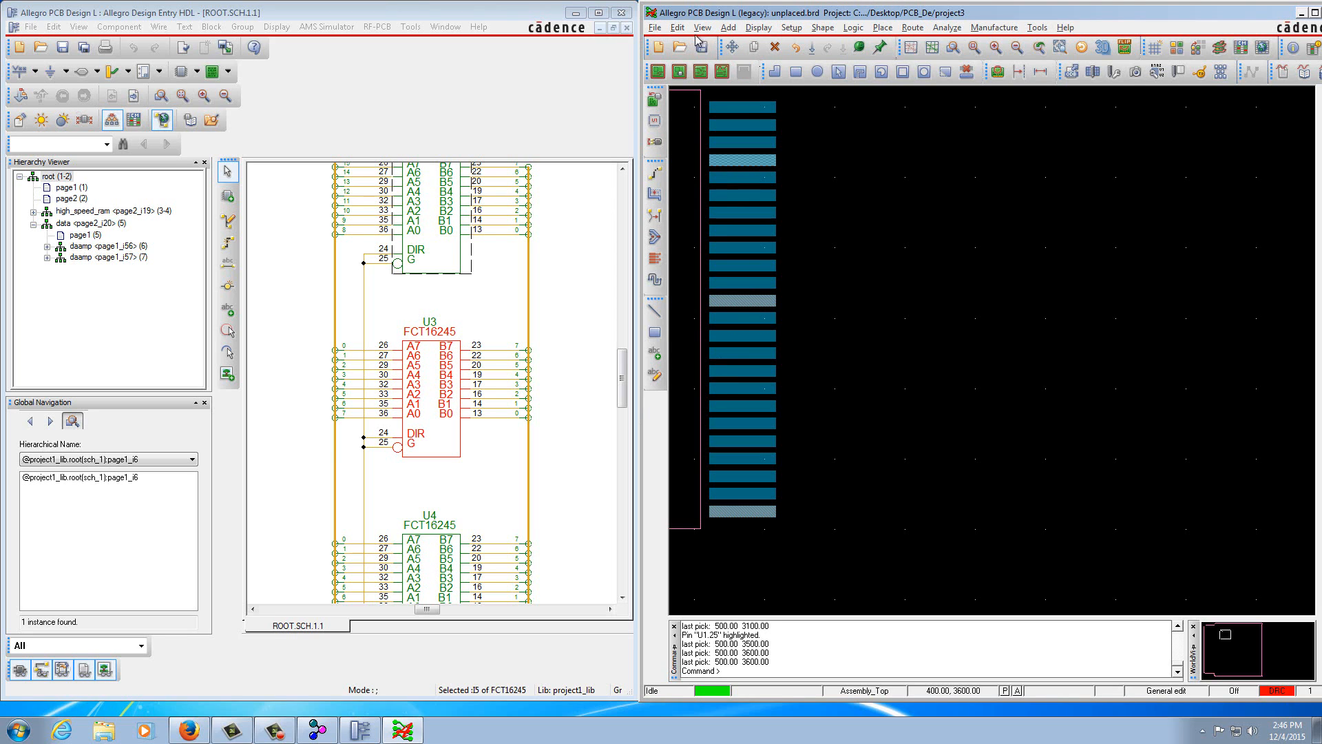
- Try to dehighlight a pin near the upper end of U1's right-hand column, and pick U1.37, U1.25 and another lower pin
click(758, 27)
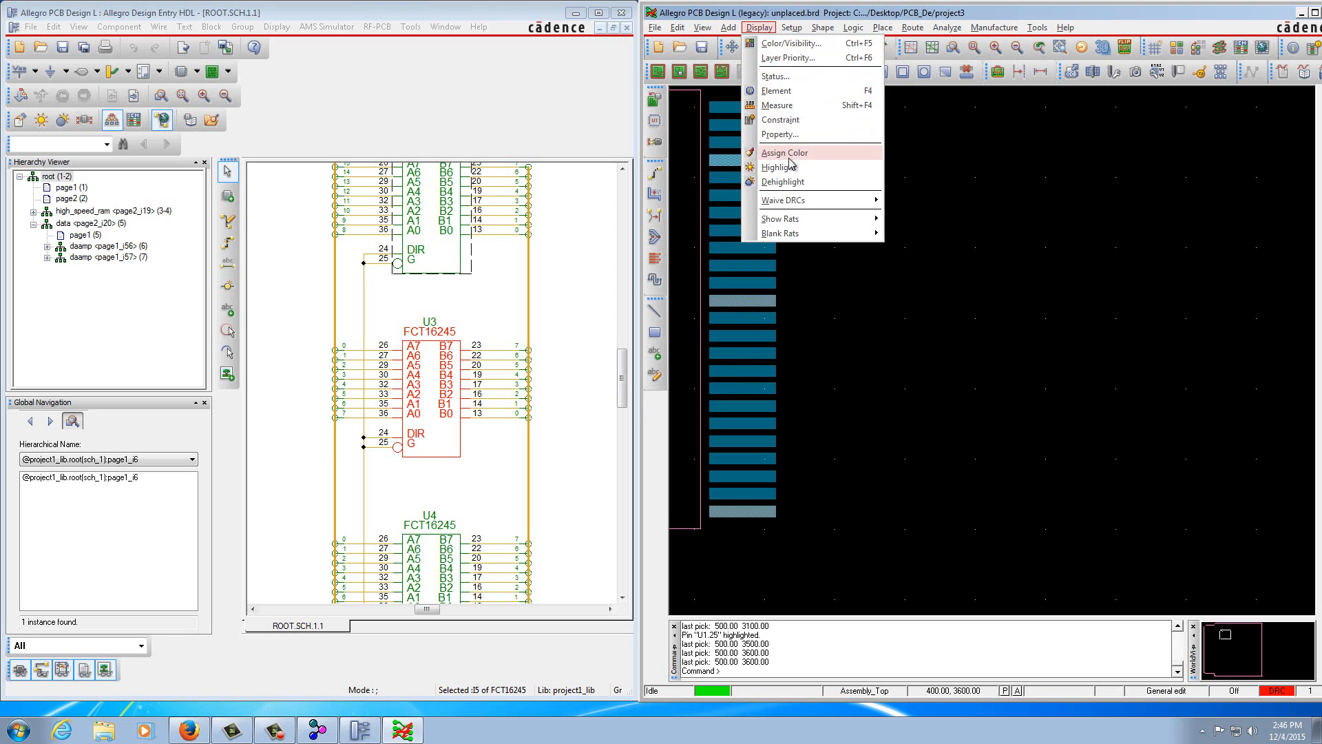
click(783, 182)
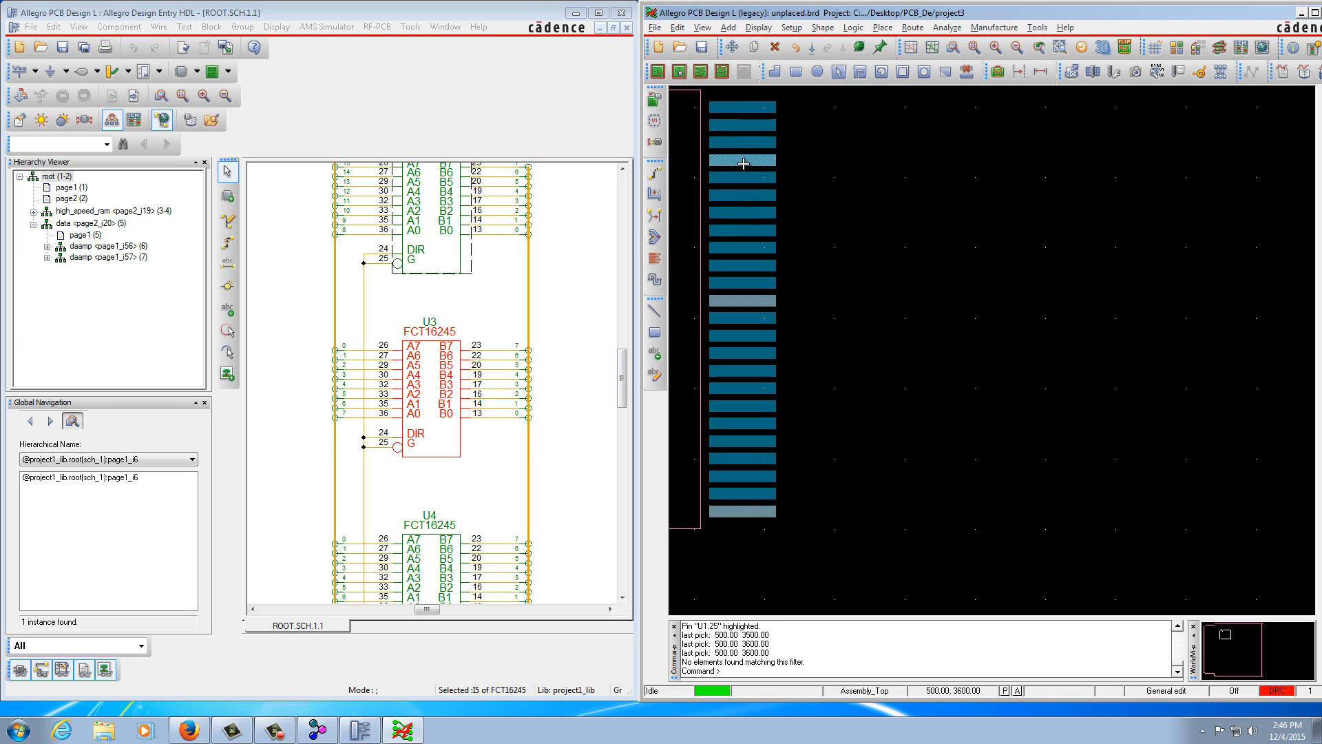
click(764, 179)
click(762, 302)
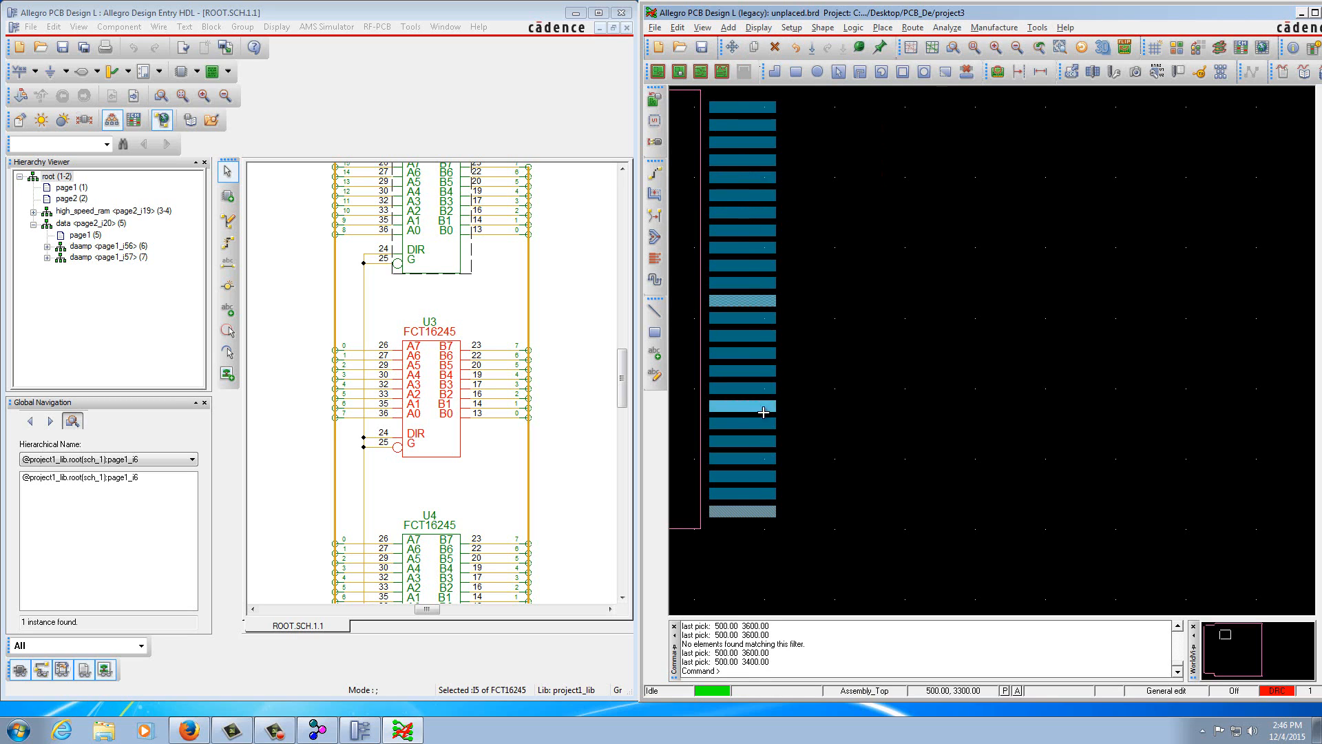
click(763, 511)
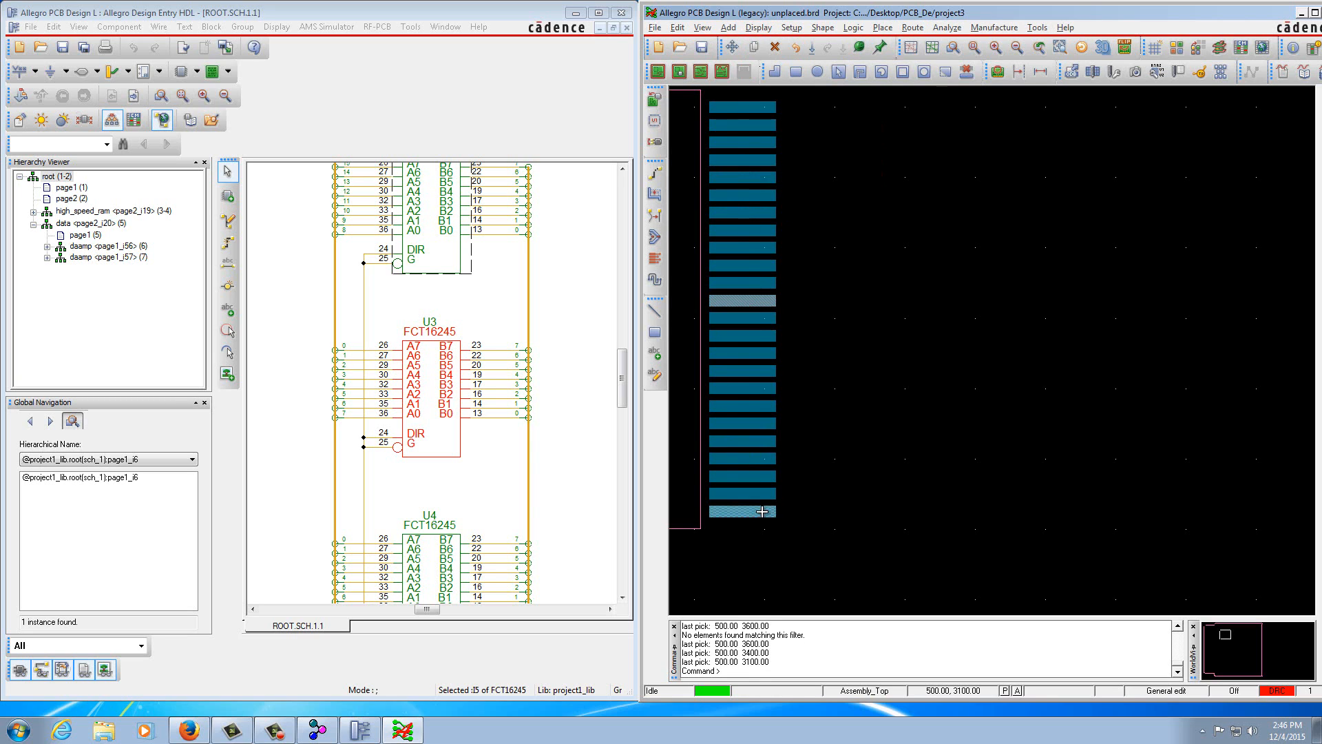
click(766, 459)
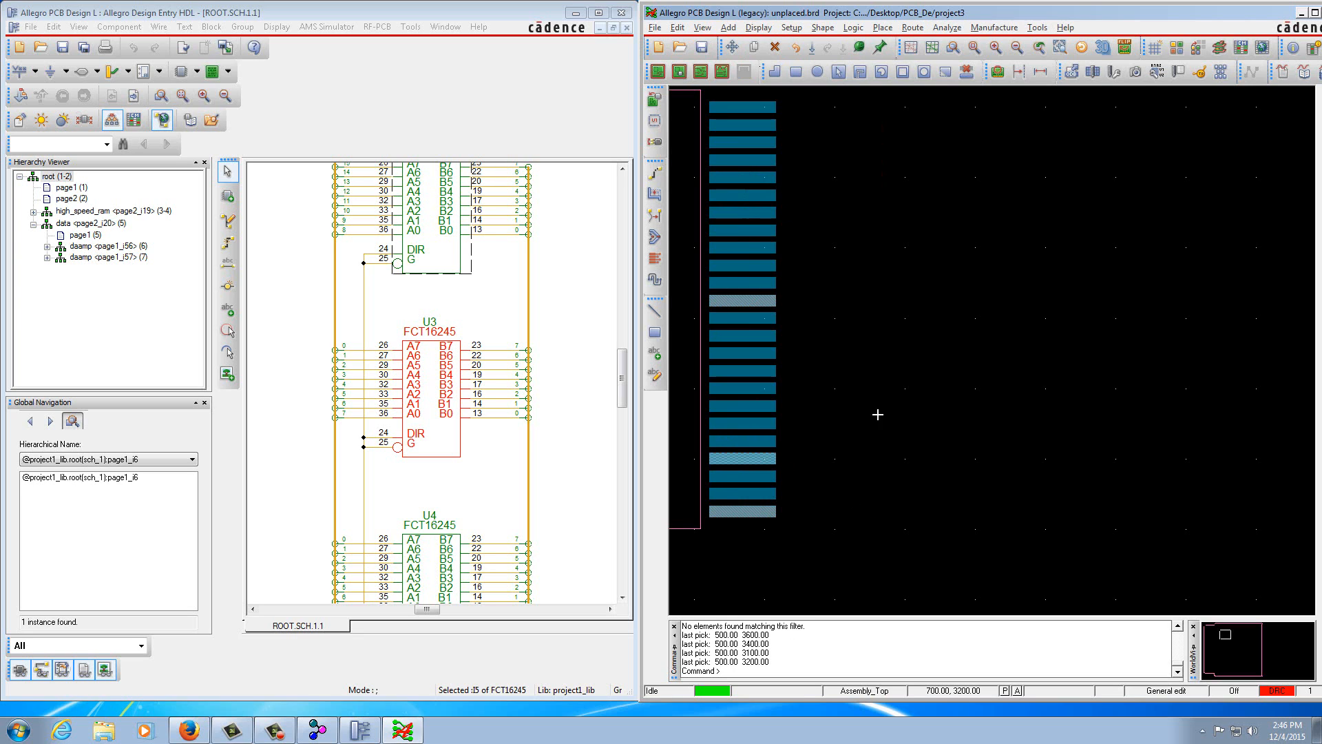
- Try Dehighlight again on pins in the lower half of U1's right-hand pin column, picking U1.37 in between
click(758, 28)
click(790, 179)
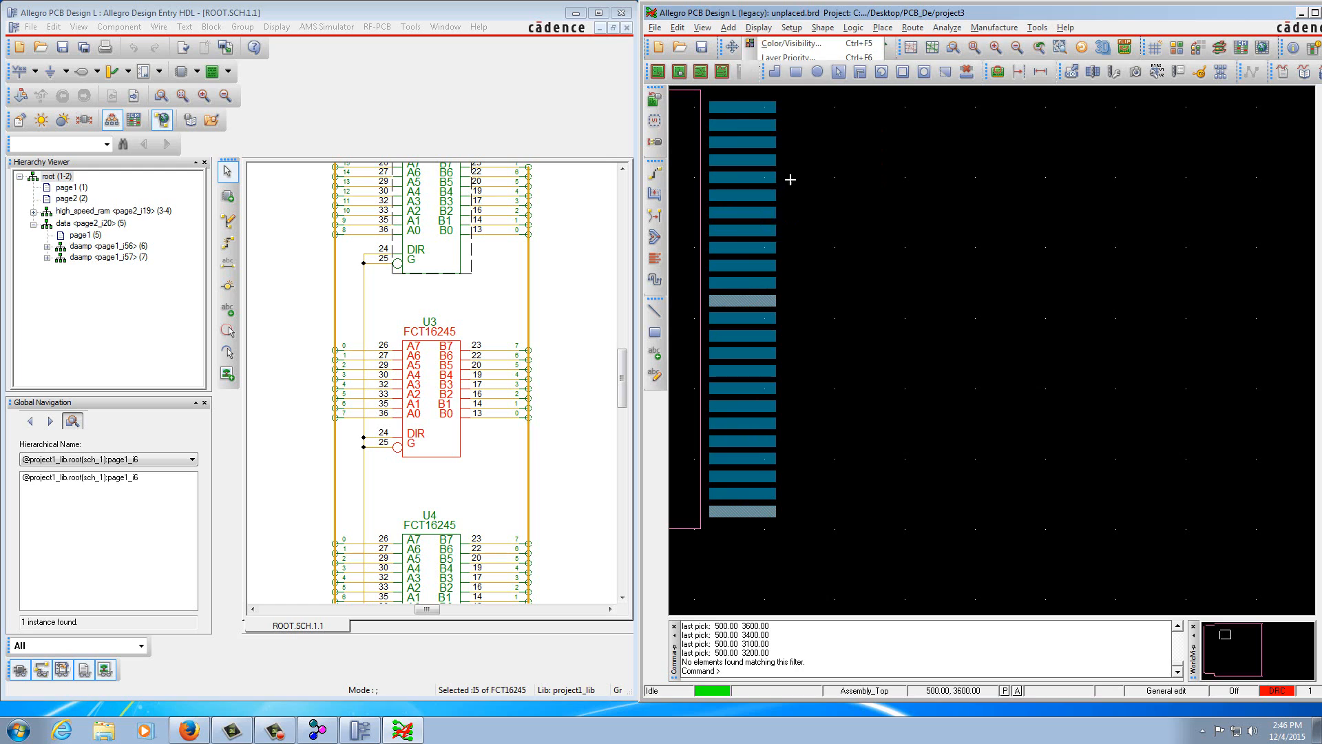
click(746, 305)
click(753, 350)
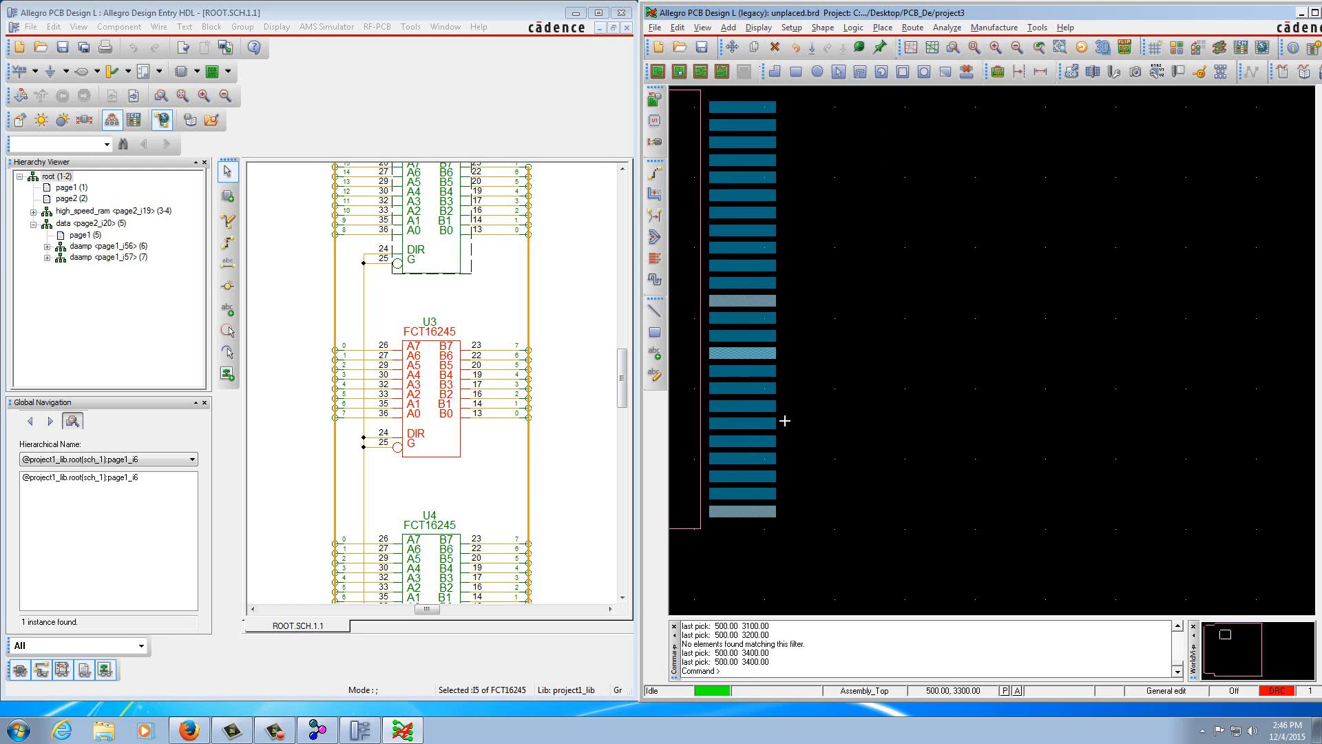
click(746, 441)
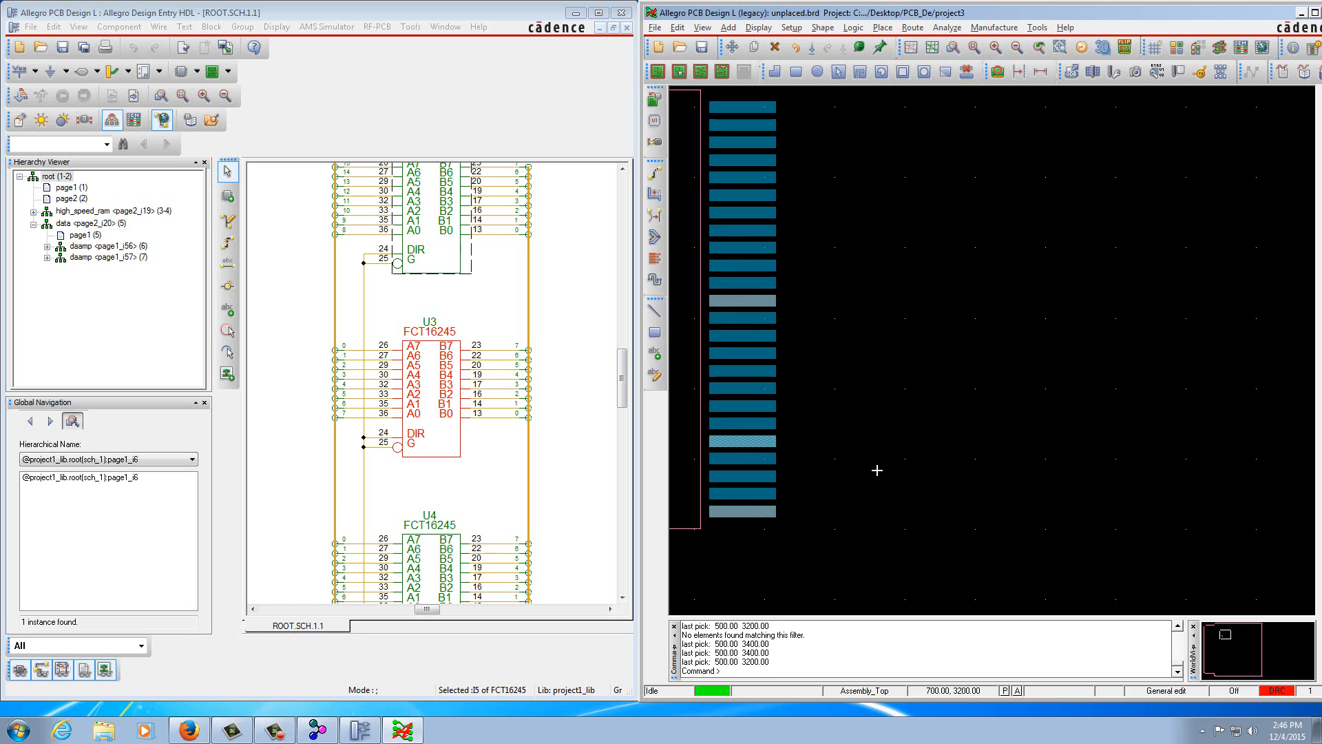
right_click(890, 357)
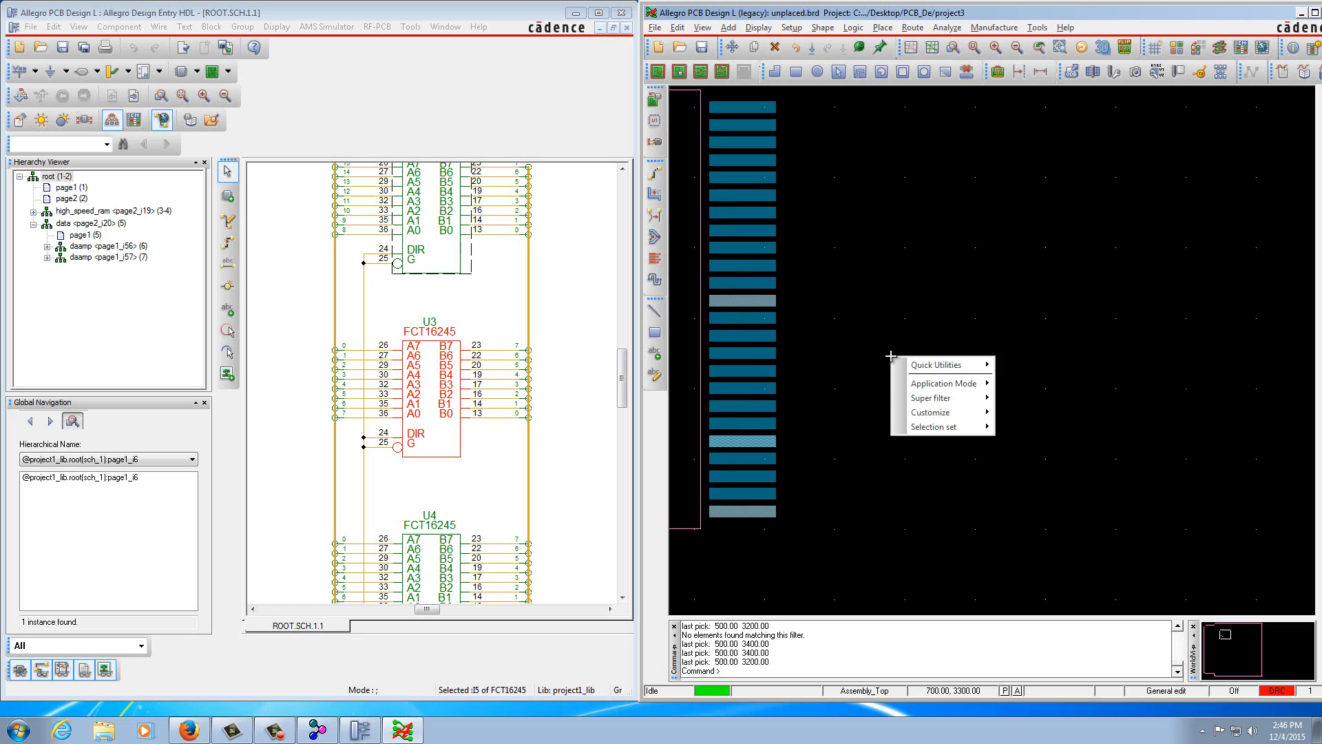
click(760, 27)
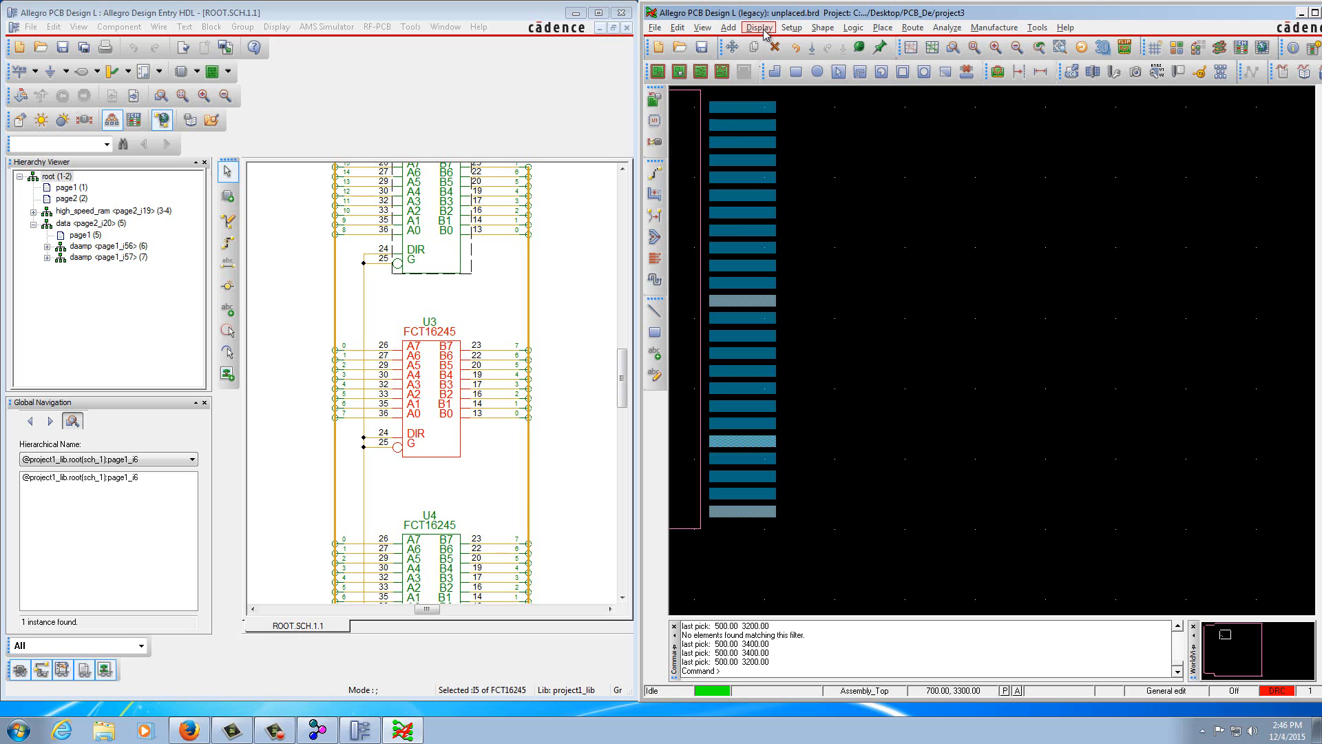
click(786, 182)
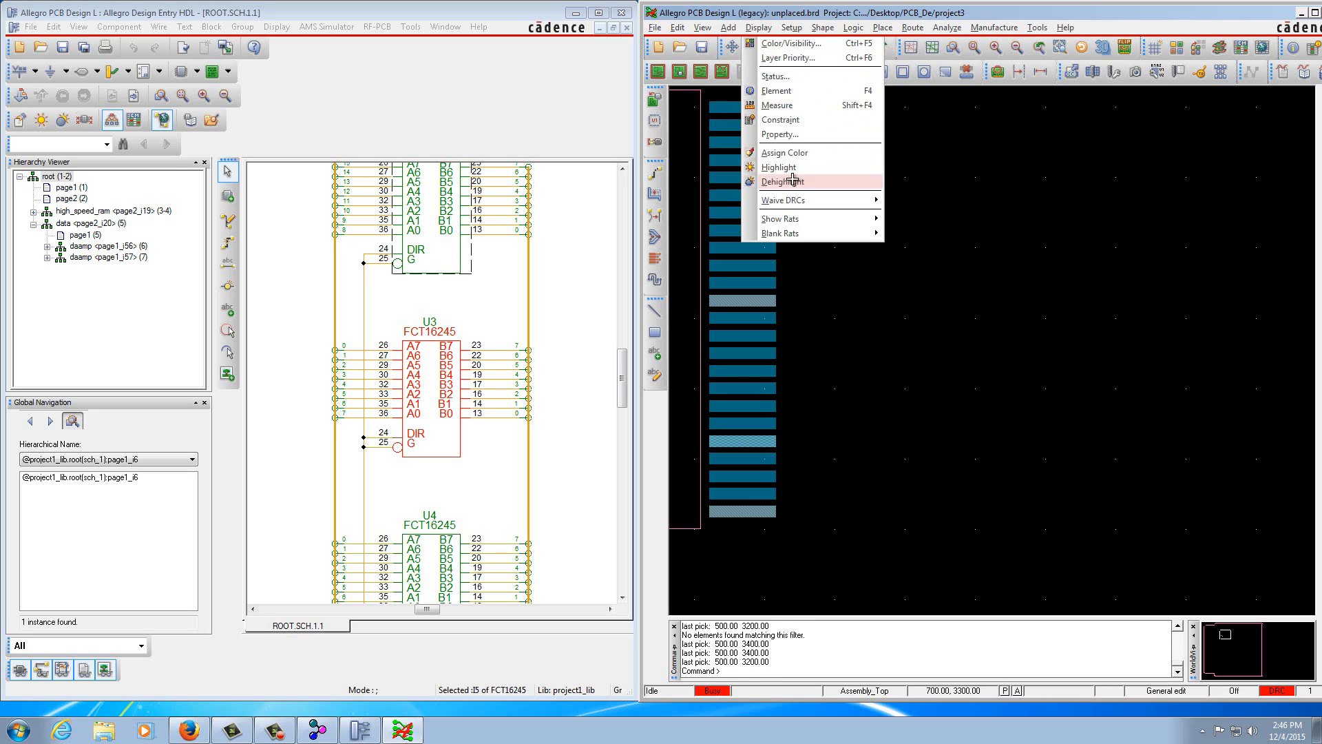
- Select pin U1.37, highlight it with the vertical-line pattern, and pick another pin above it
click(749, 304)
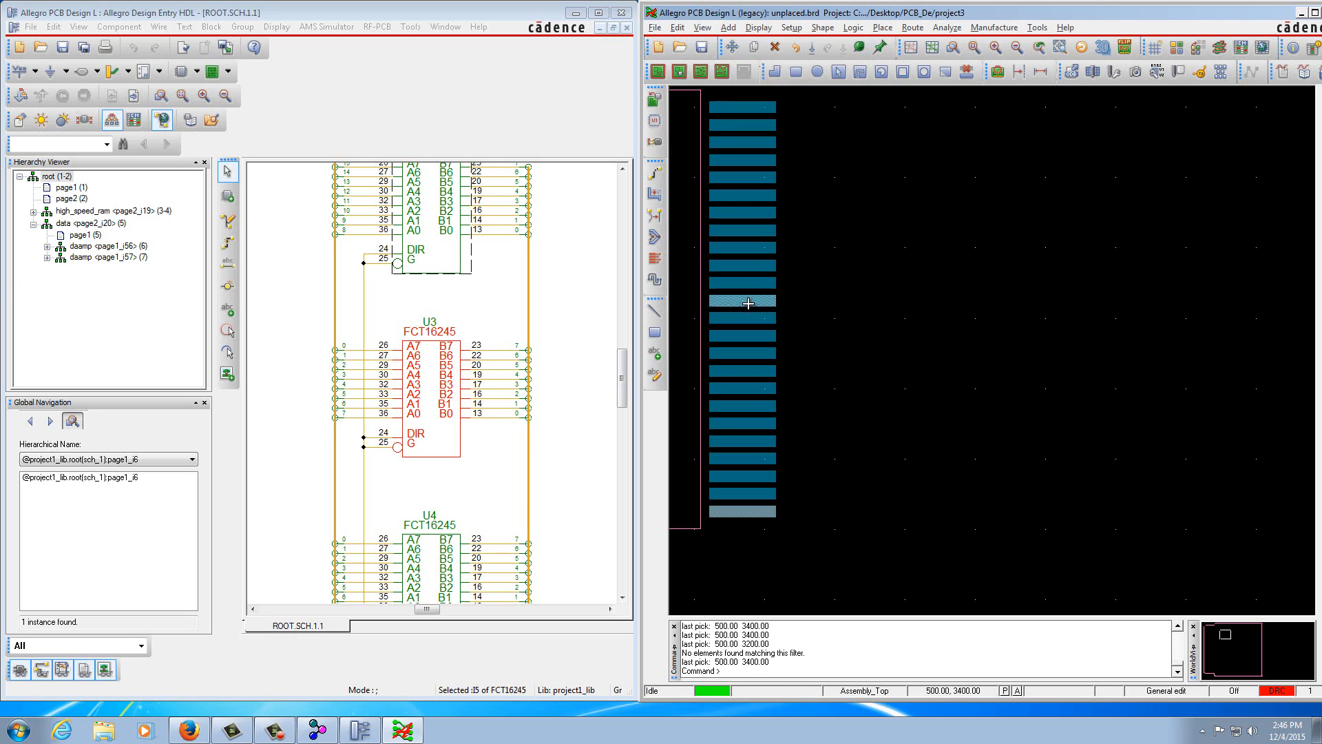
click(759, 28)
click(779, 167)
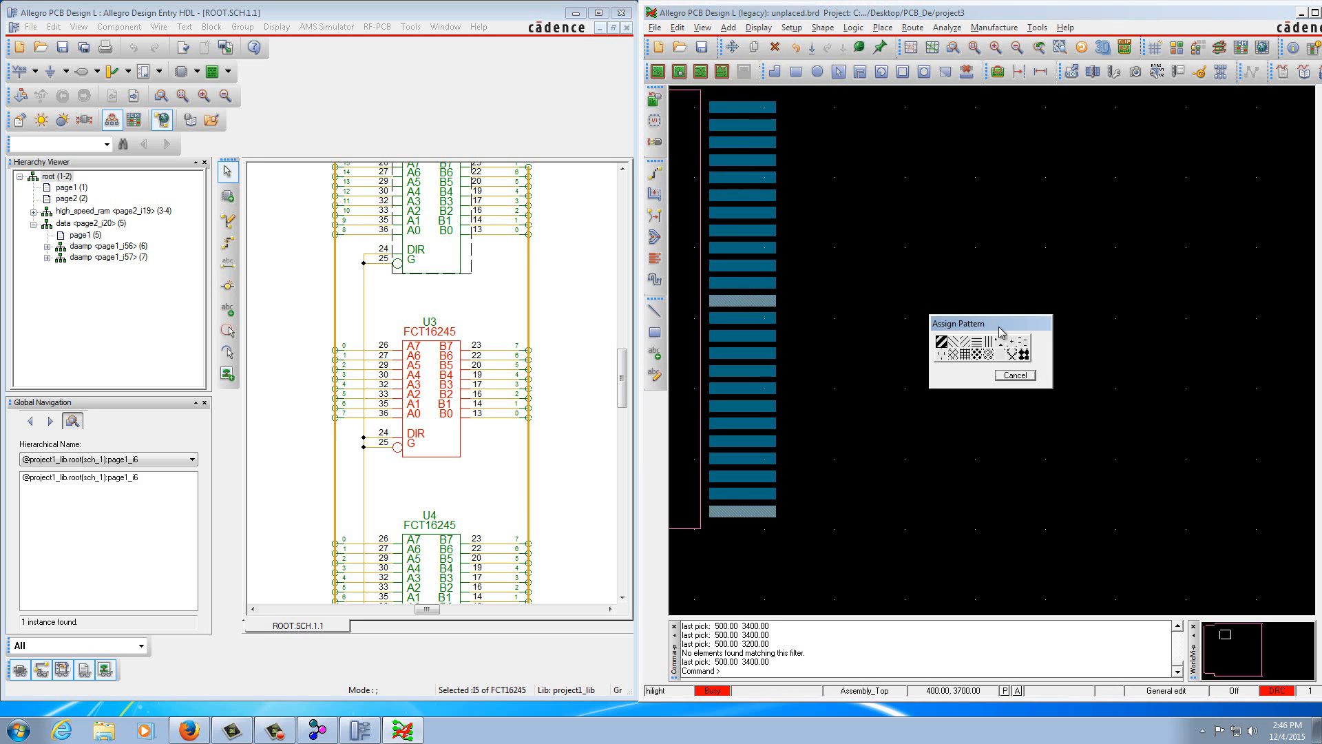
click(985, 344)
click(743, 231)
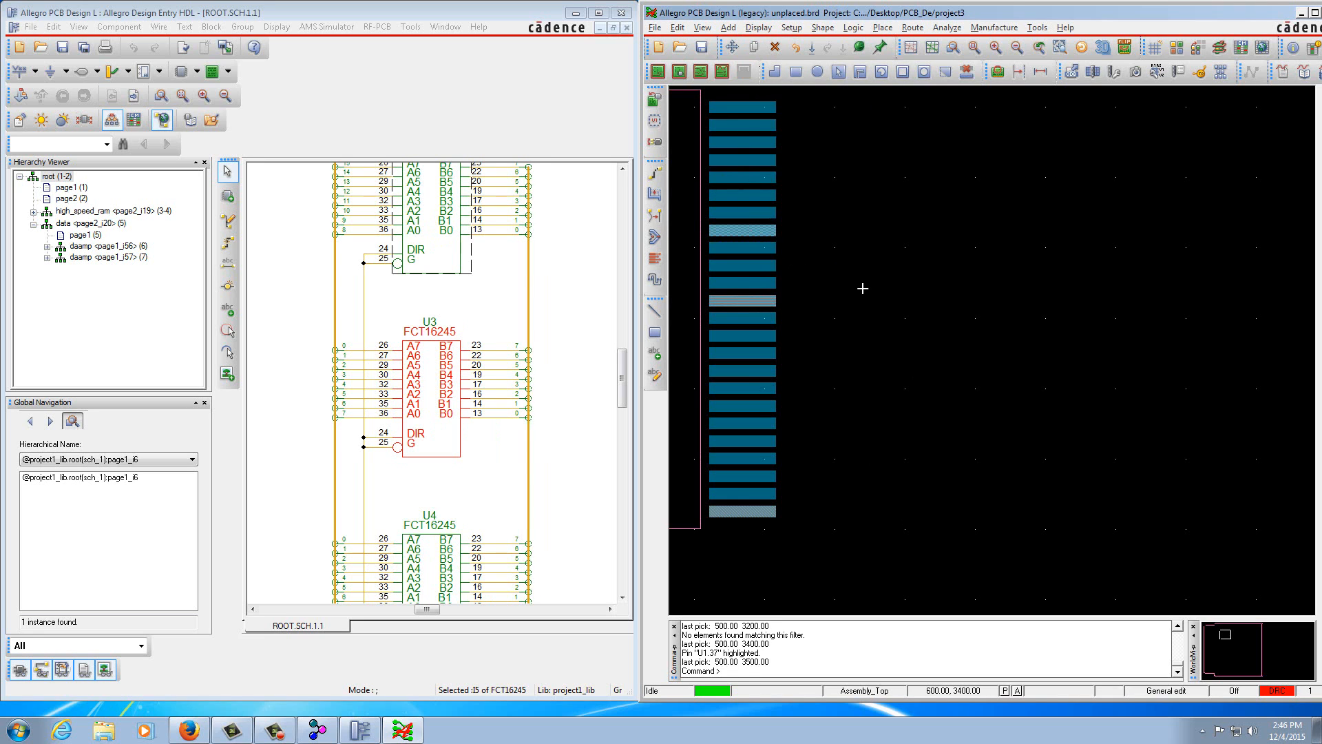
- Try to highlight the picked pin above U1.37, and select the pin directly below it
click(760, 28)
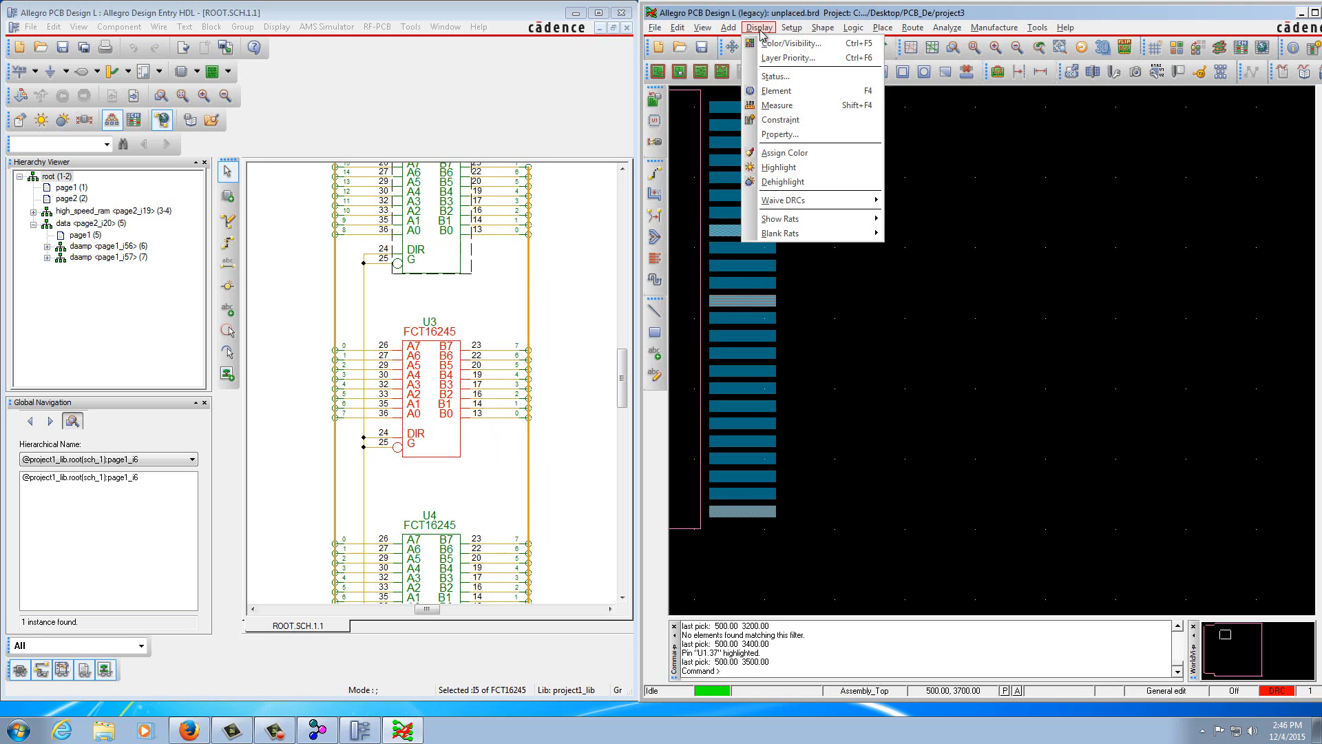
click(779, 168)
click(779, 245)
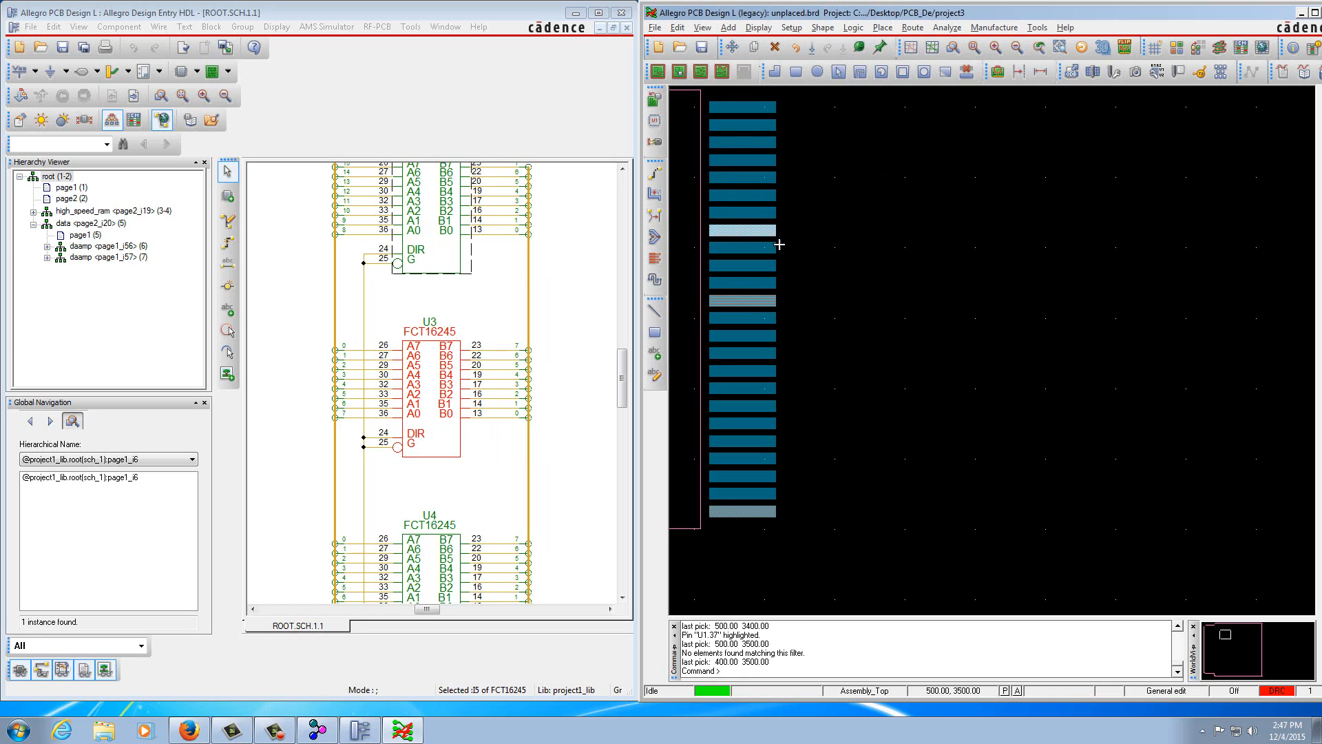
click(777, 248)
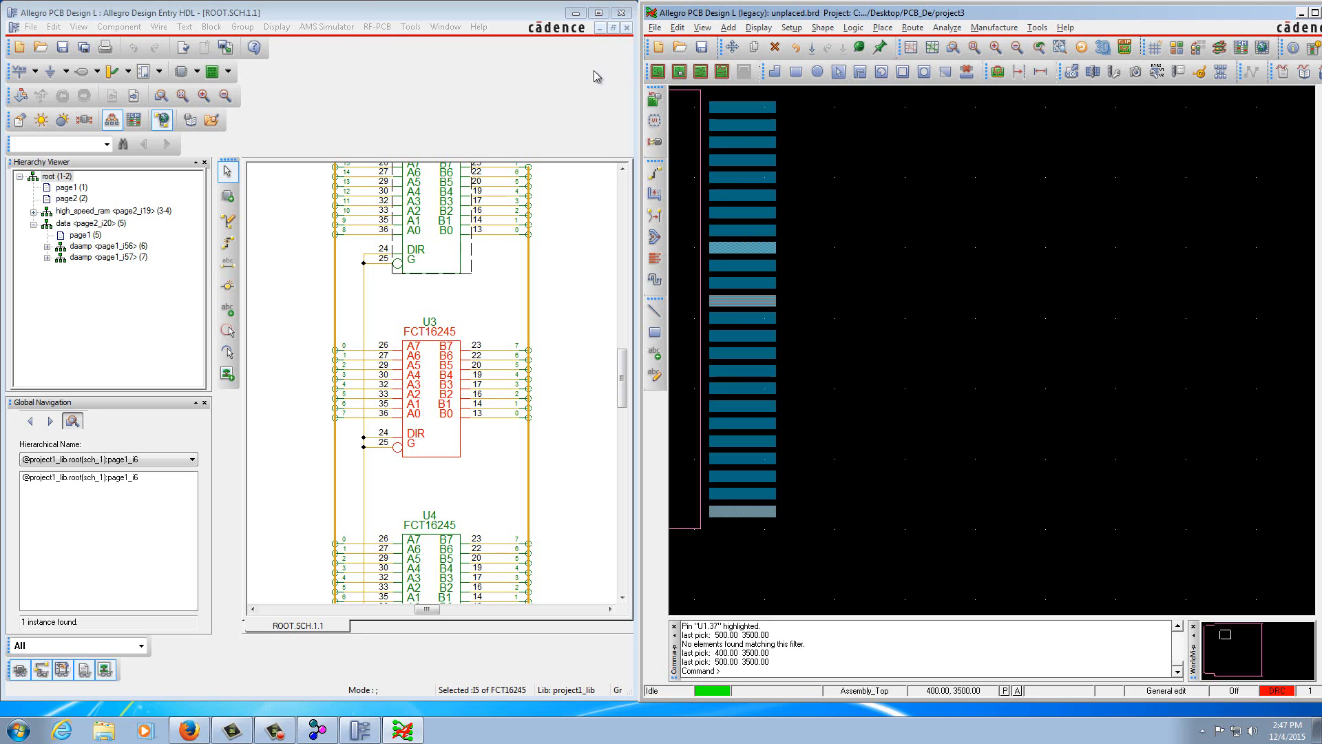
- Exit the PCB editor without saving the changes to unplaced.brd
click(655, 29)
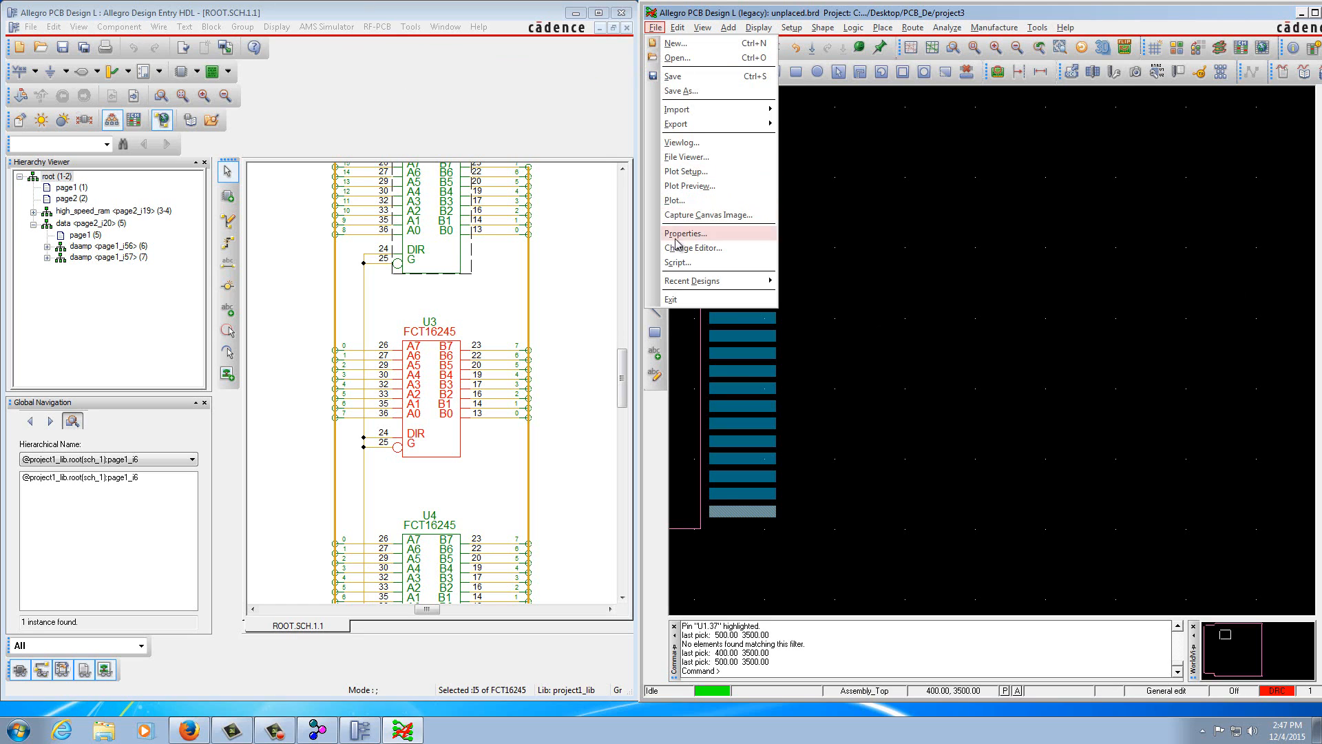
click(682, 300)
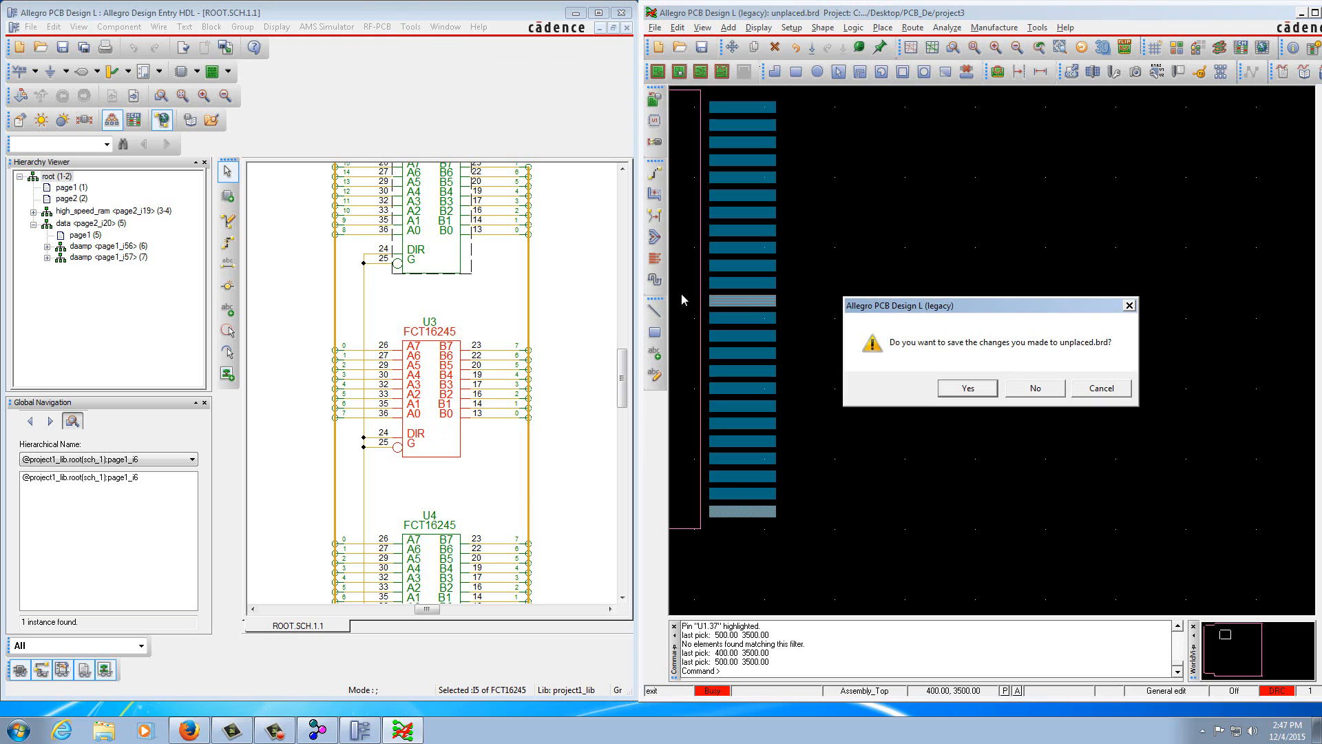
click(1045, 391)
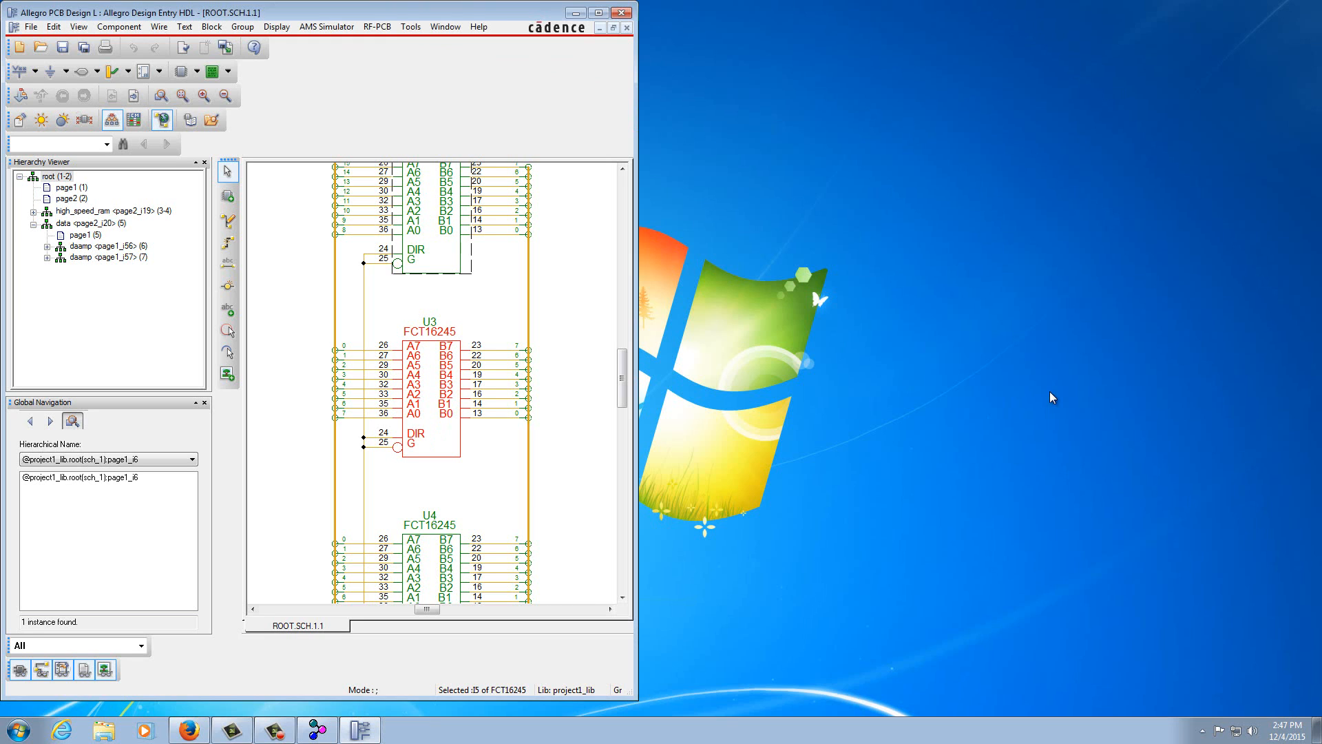
- Exit the Design Entry HDL schematic editor and the Allegro project manager
click(31, 29)
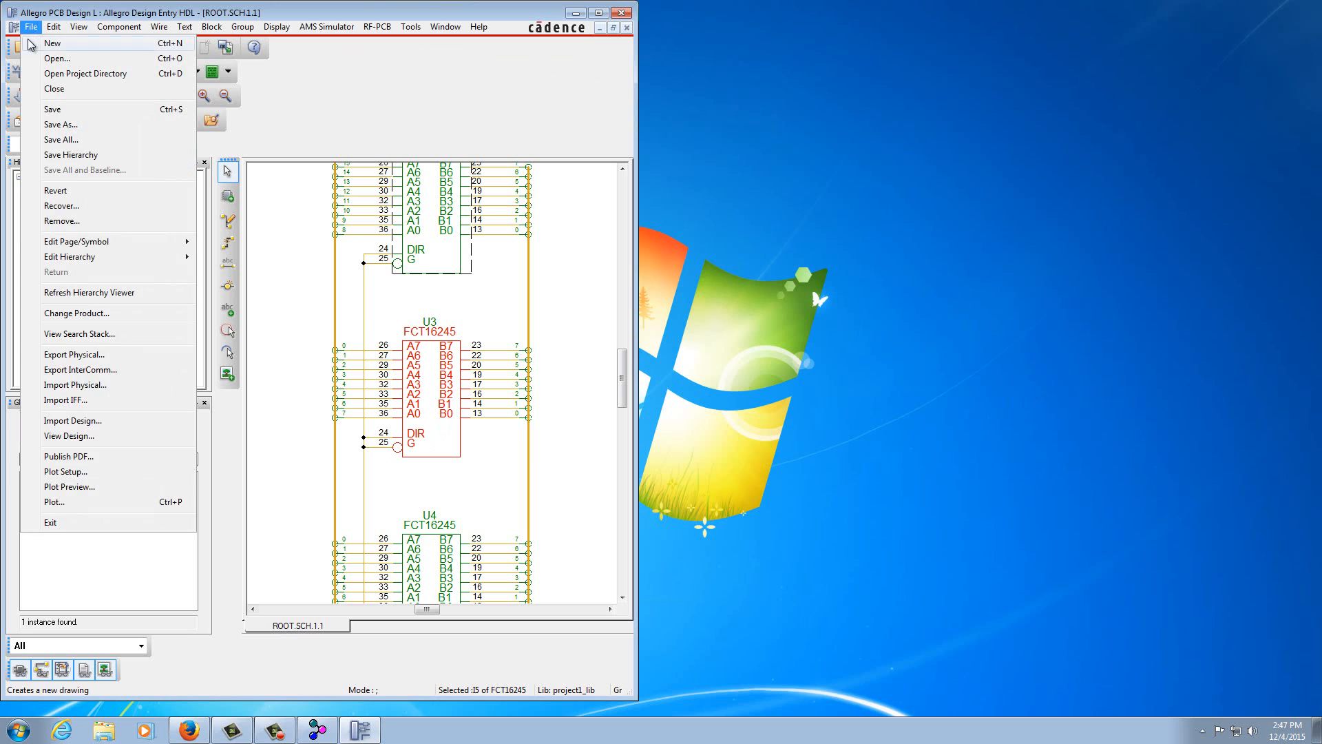
click(68, 526)
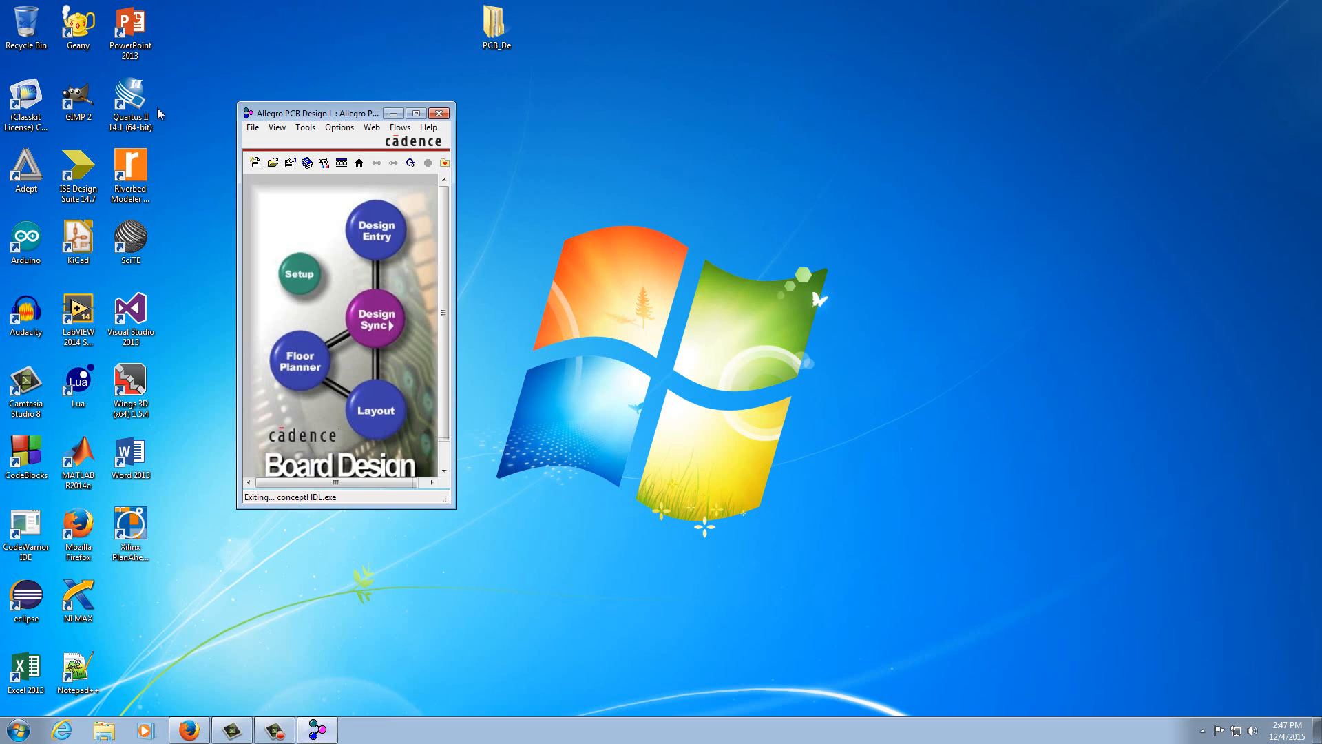
click(252, 127)
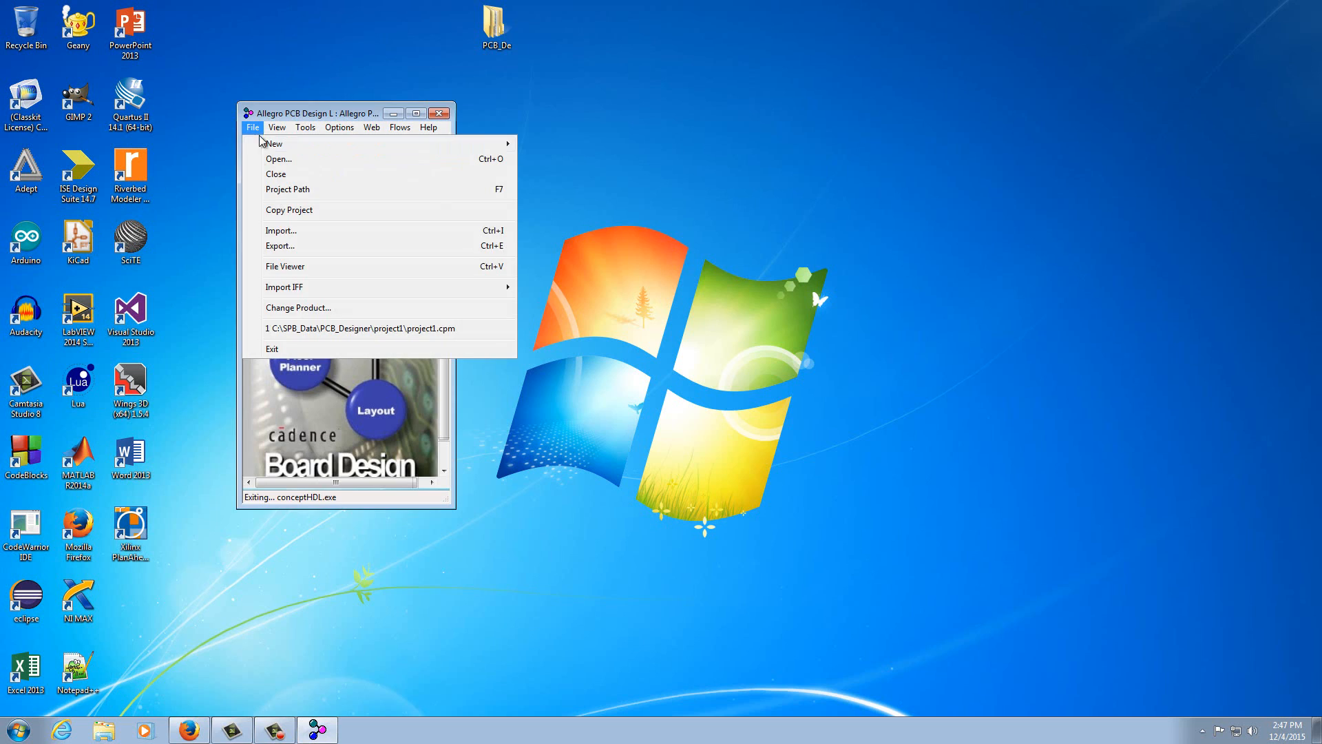
click(276, 350)
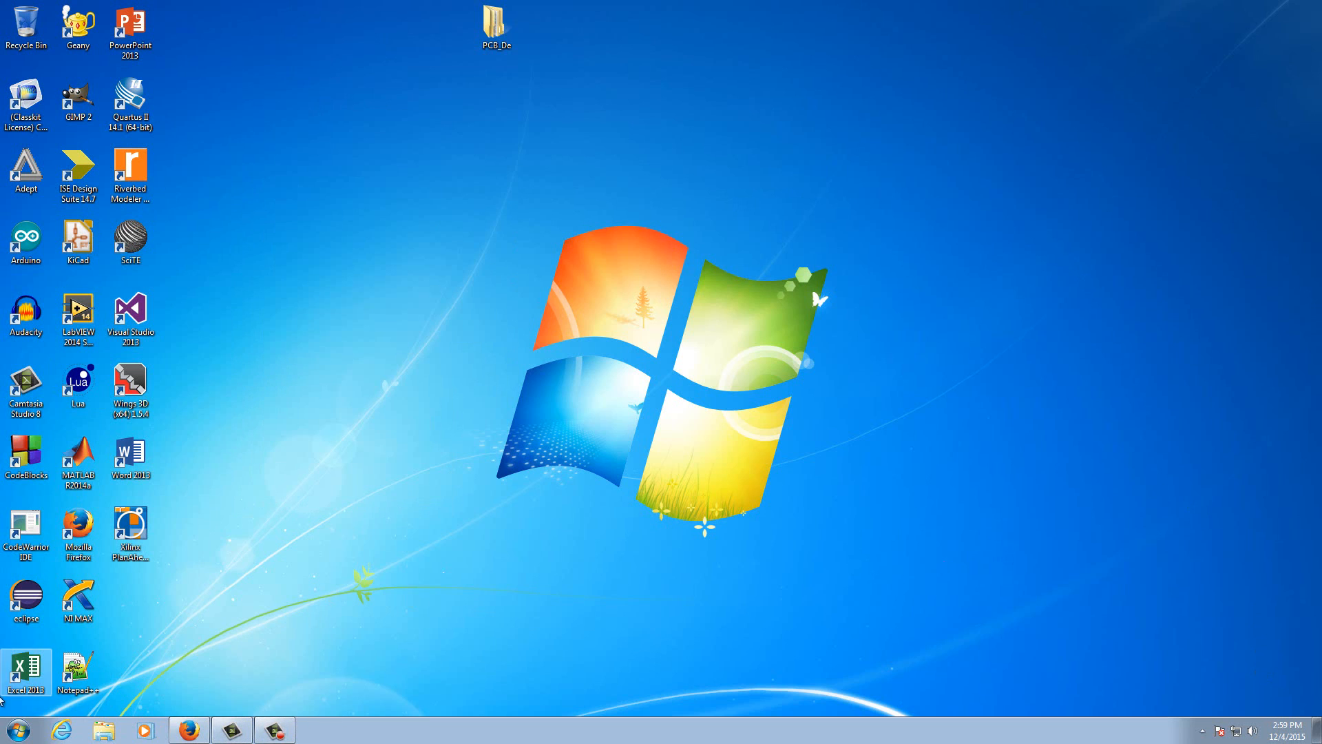
- Launch Design Entry CIS from the Cadence Release 16.6 programs, using the Allegro PCB Design CIS L suite
click(18, 730)
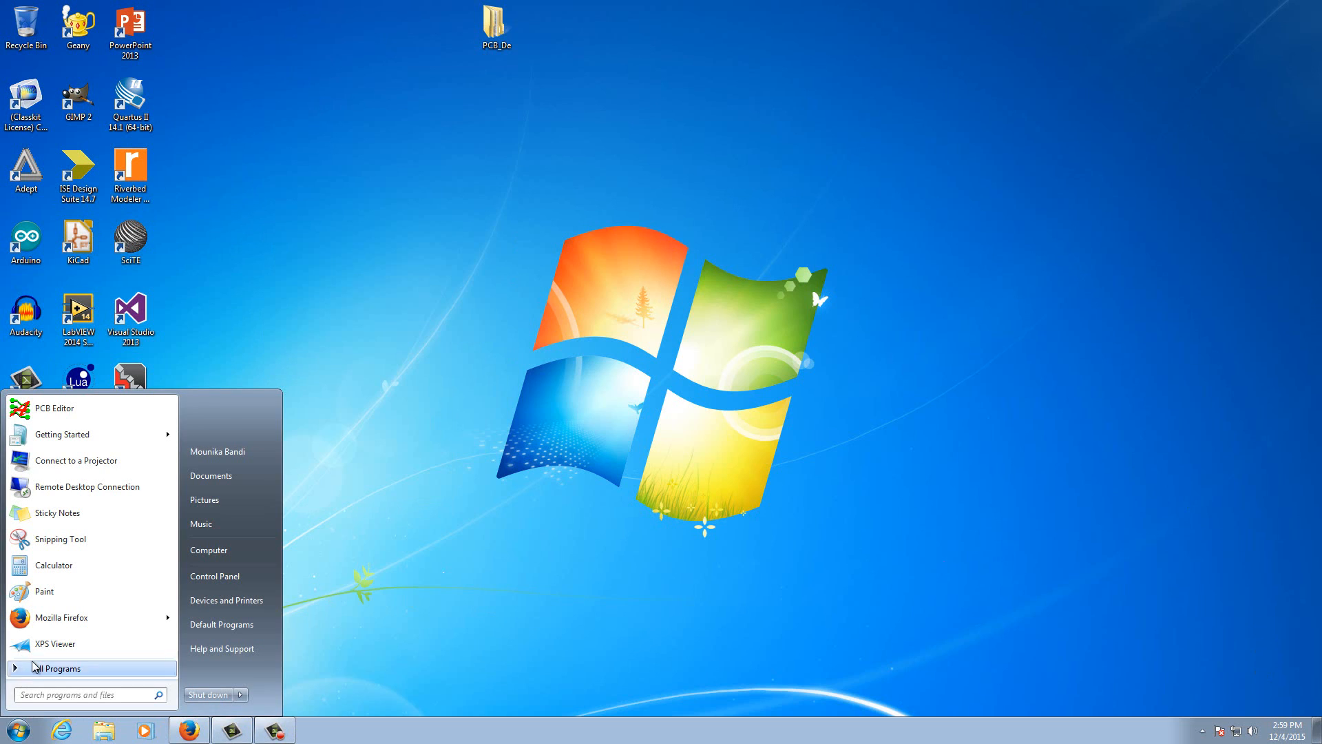
click(35, 667)
click(39, 402)
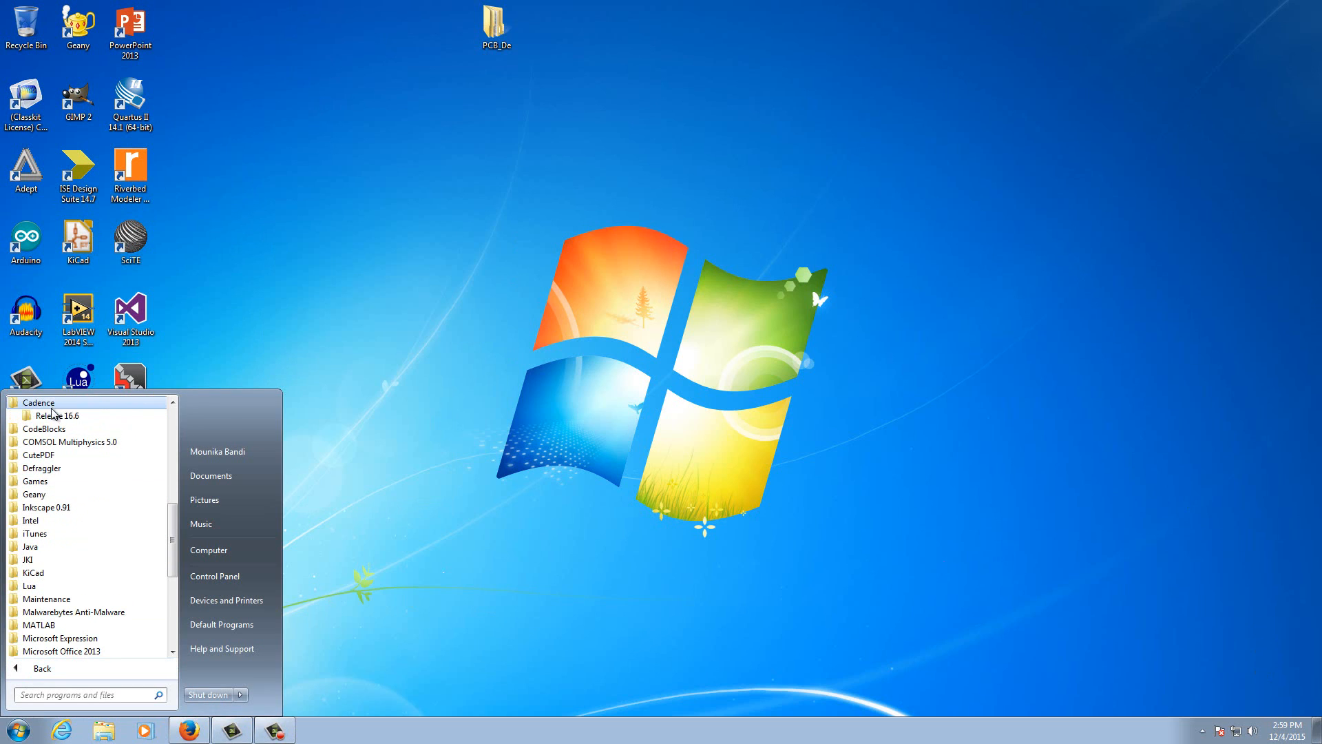
click(53, 415)
click(54, 430)
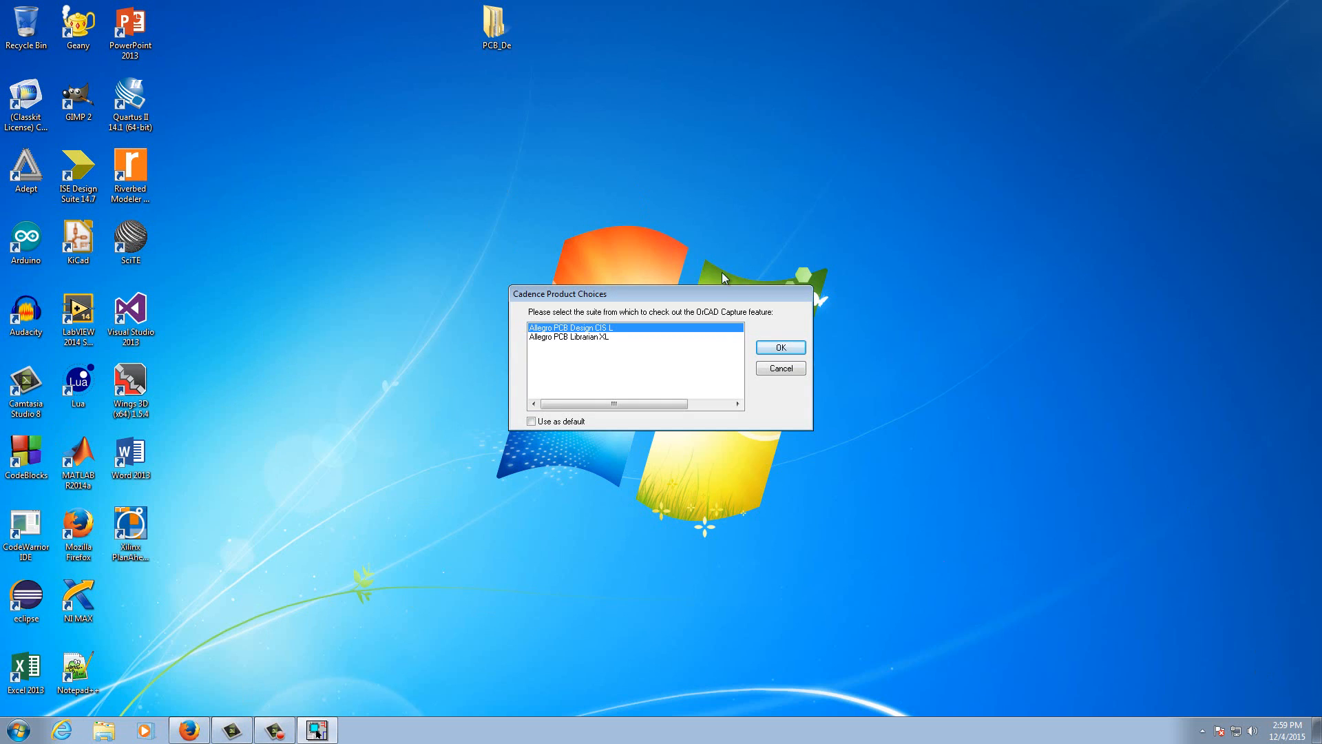
click(763, 350)
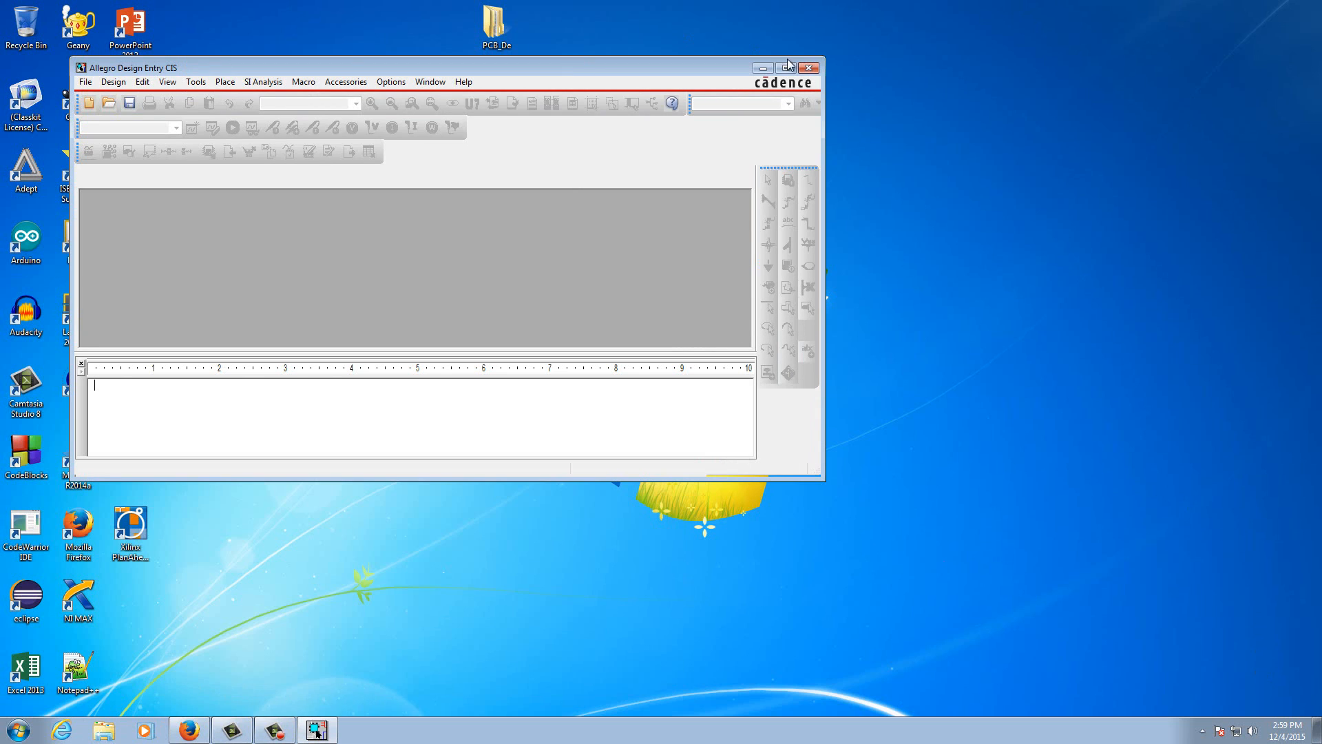
- Open the release OPJ project from the project2 folder
click(84, 82)
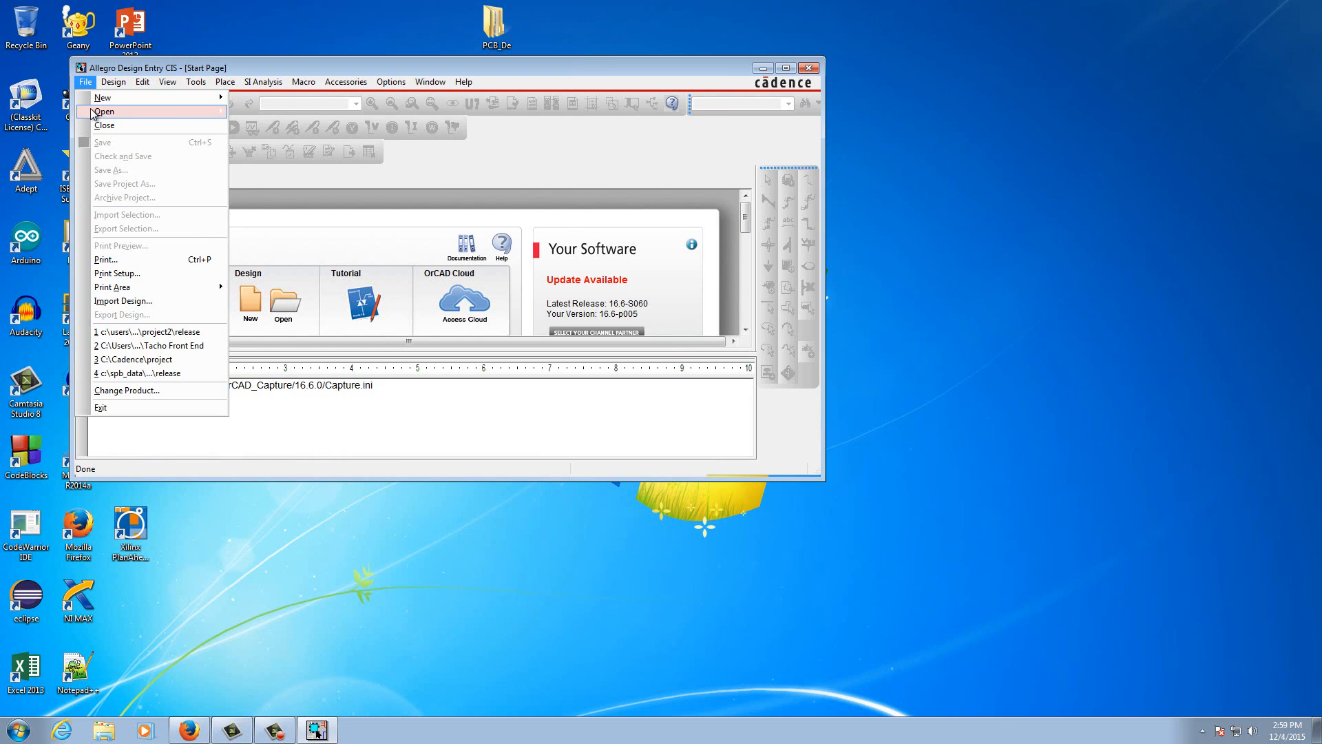
mouse_move(103, 111)
click(275, 110)
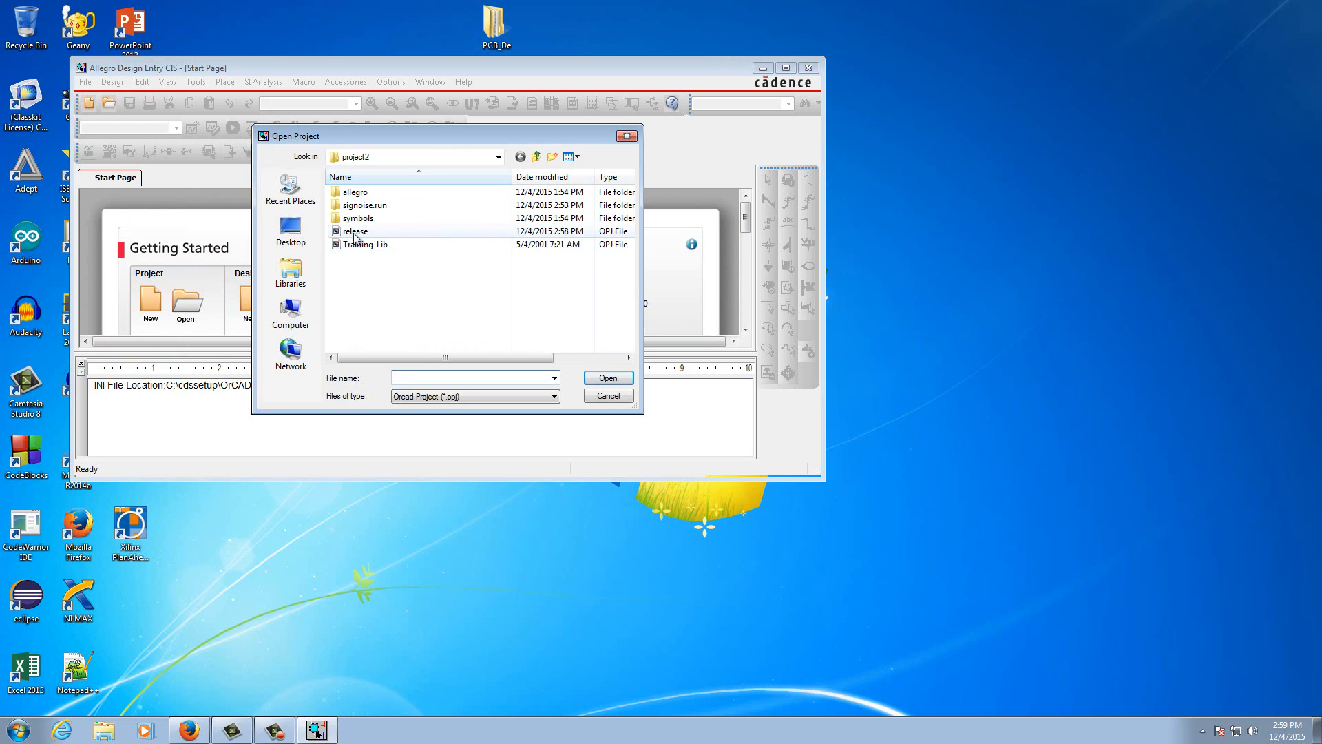
click(355, 231)
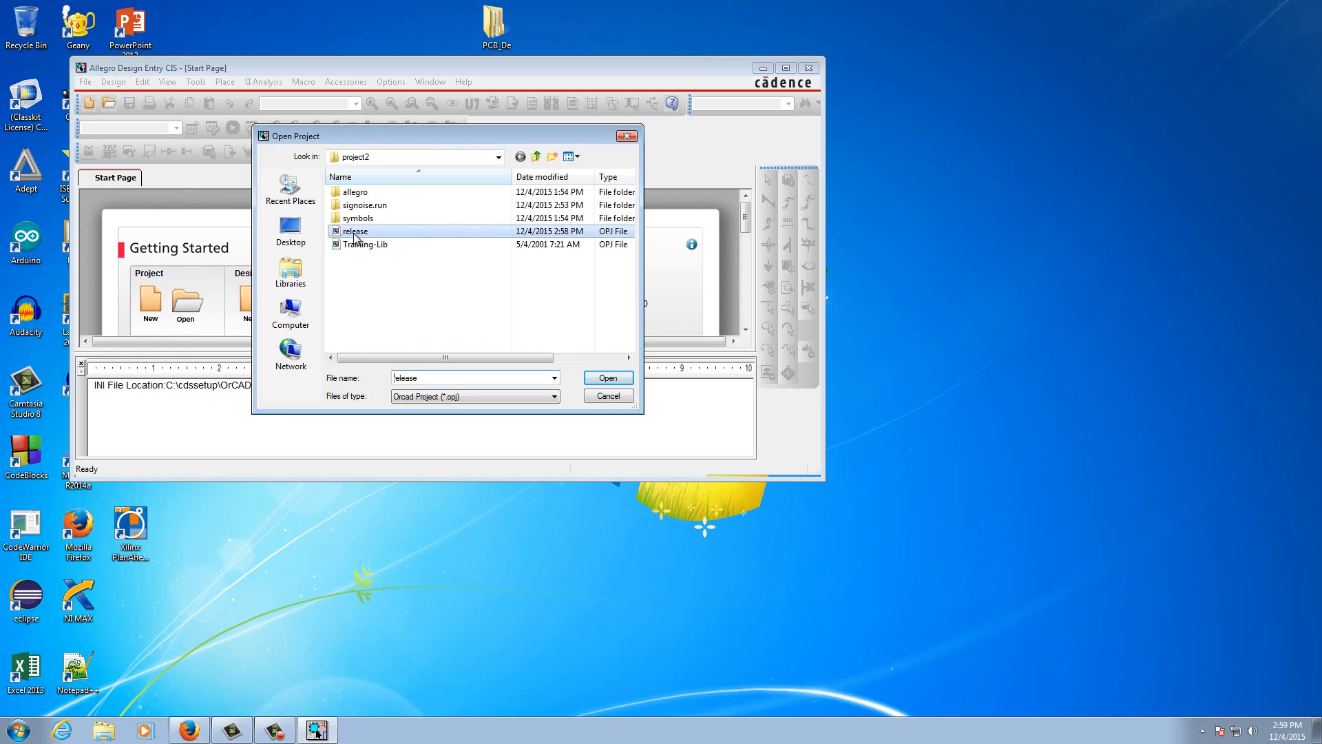
click(627, 379)
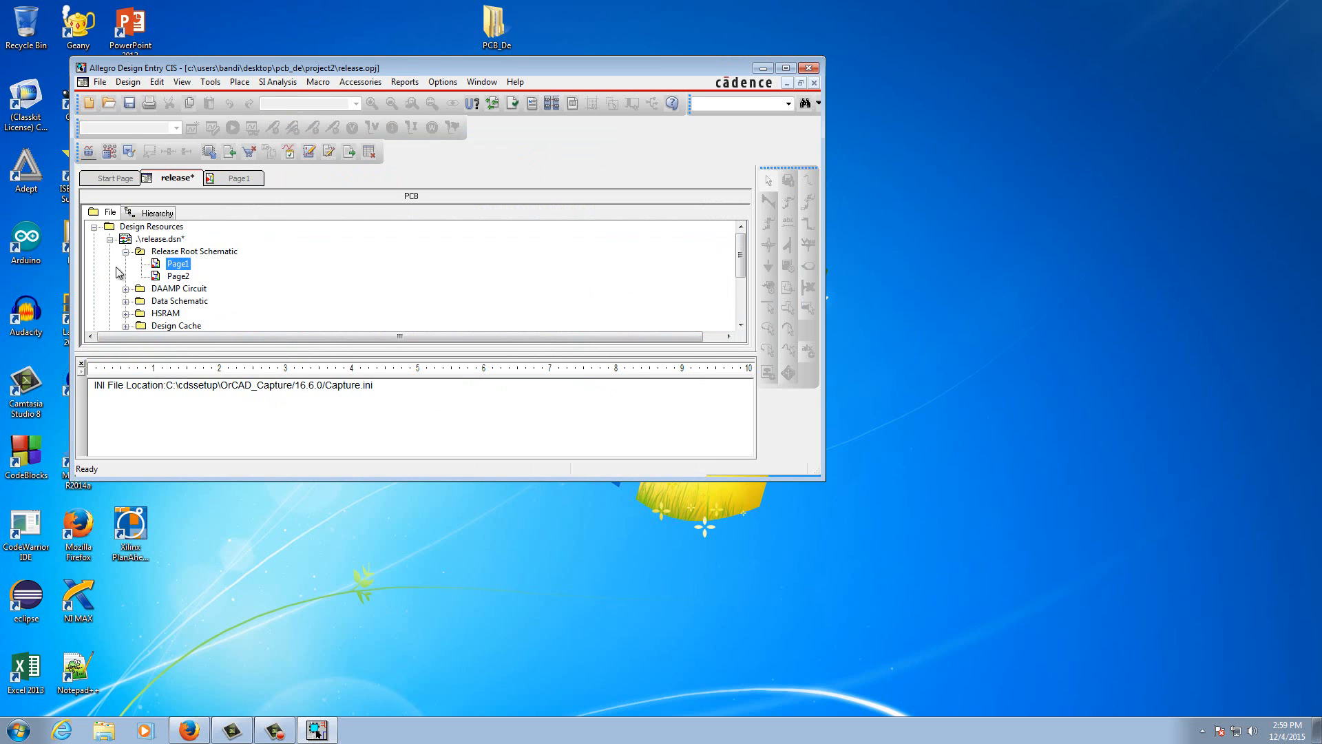
- Select the collapsed release.dsn design and check the Enable Intertool Communication setting in the Miscellaneous preferences
click(126, 253)
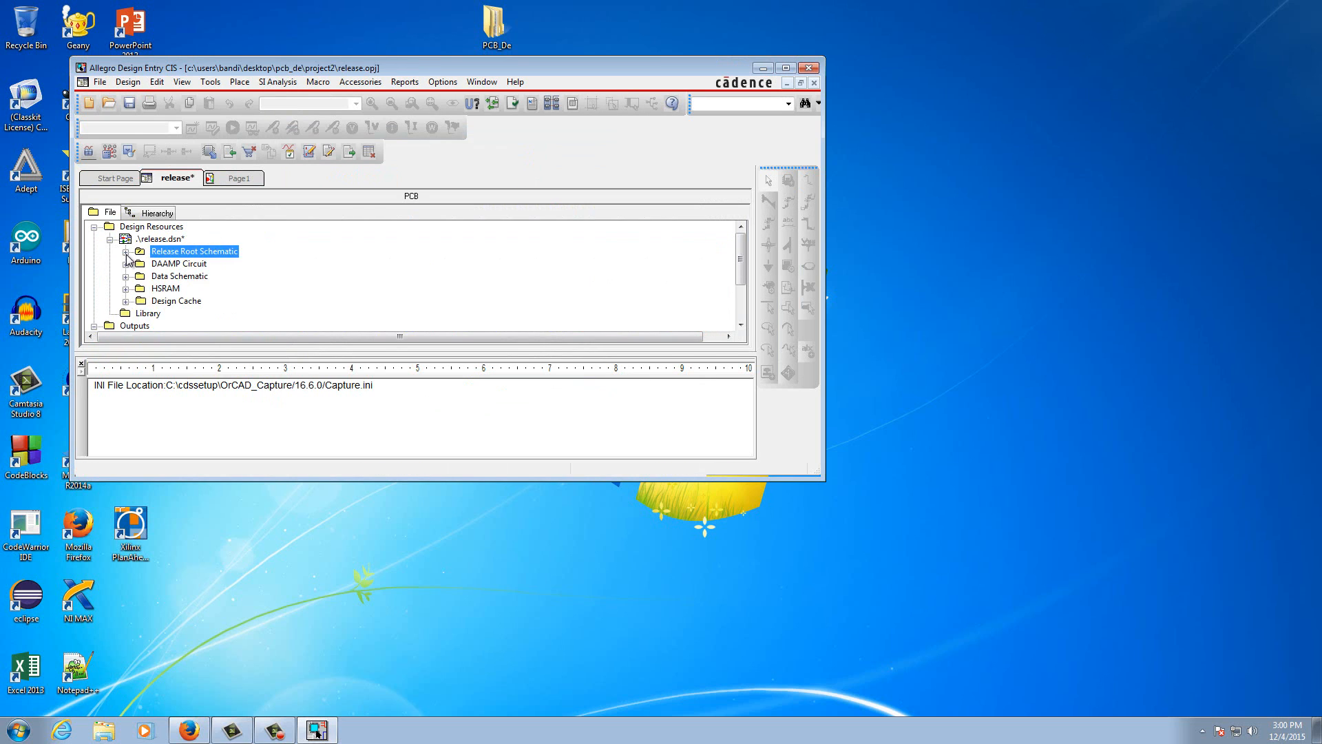
click(110, 240)
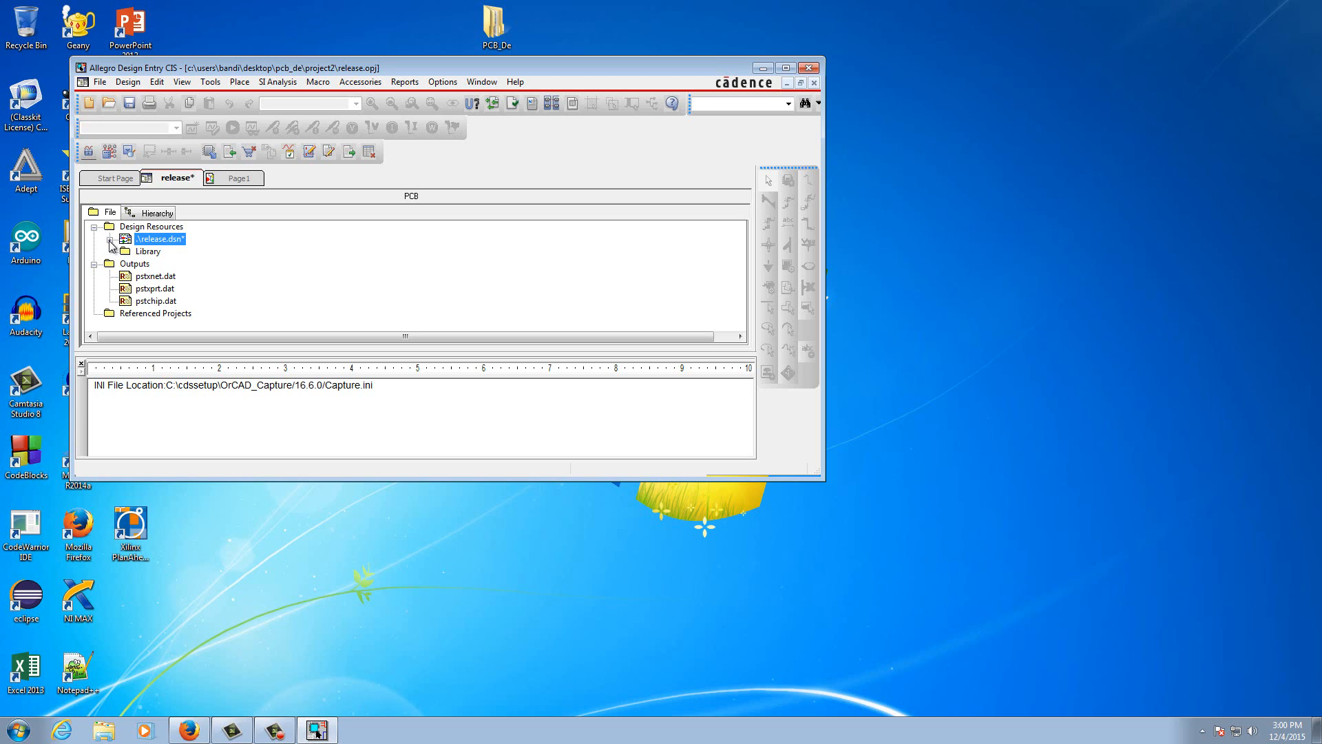
click(110, 240)
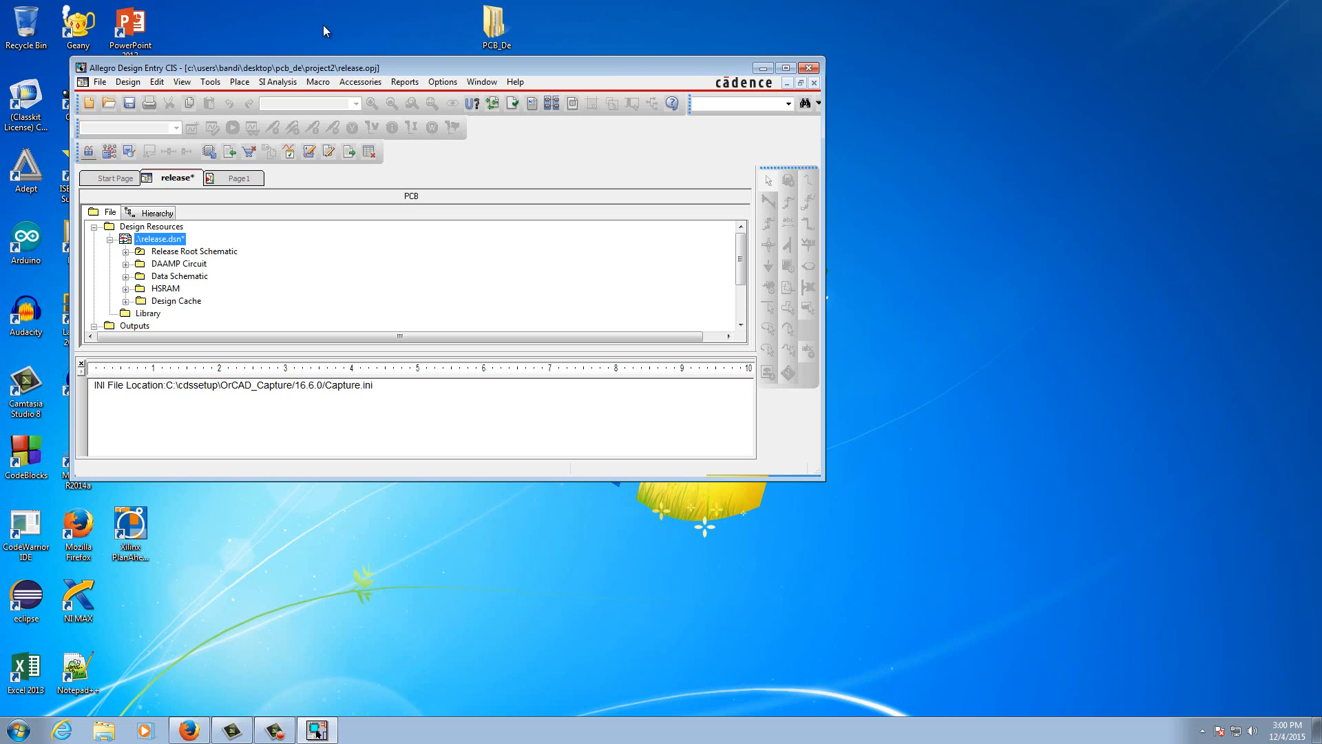
click(110, 239)
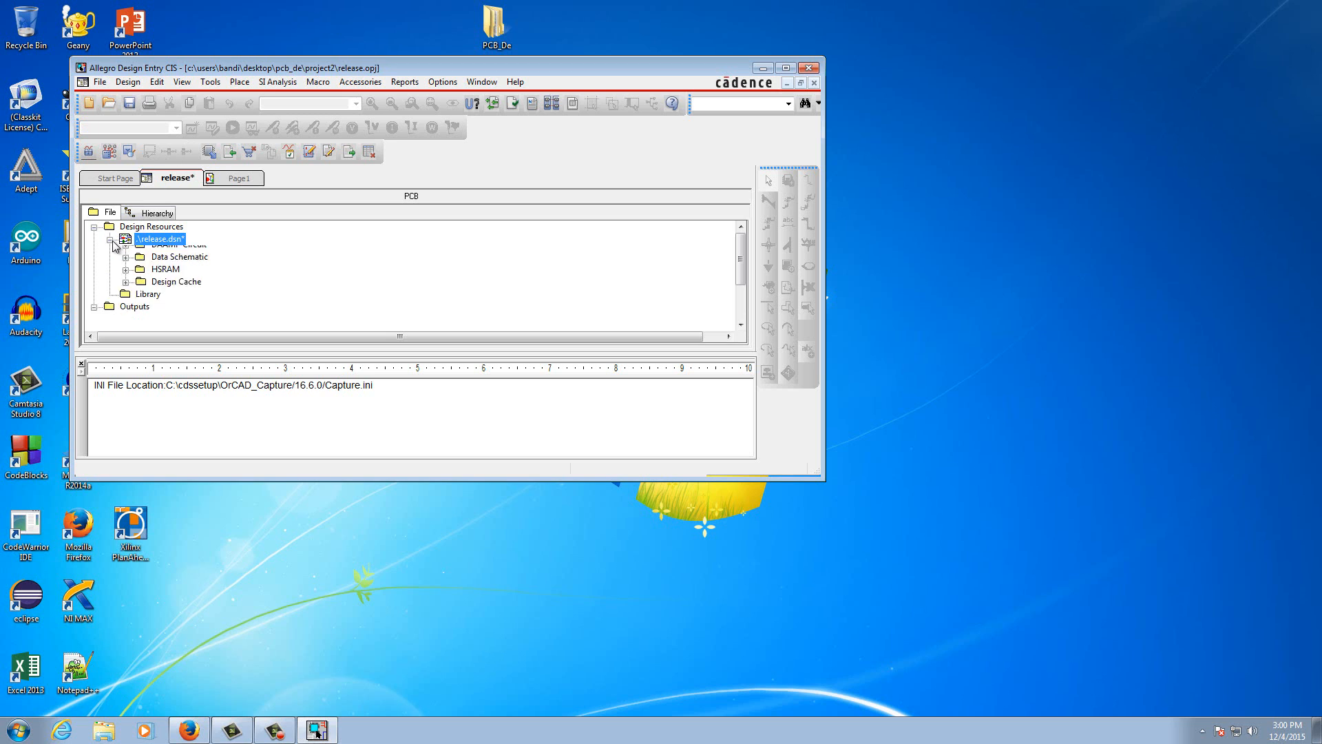
click(437, 83)
click(467, 98)
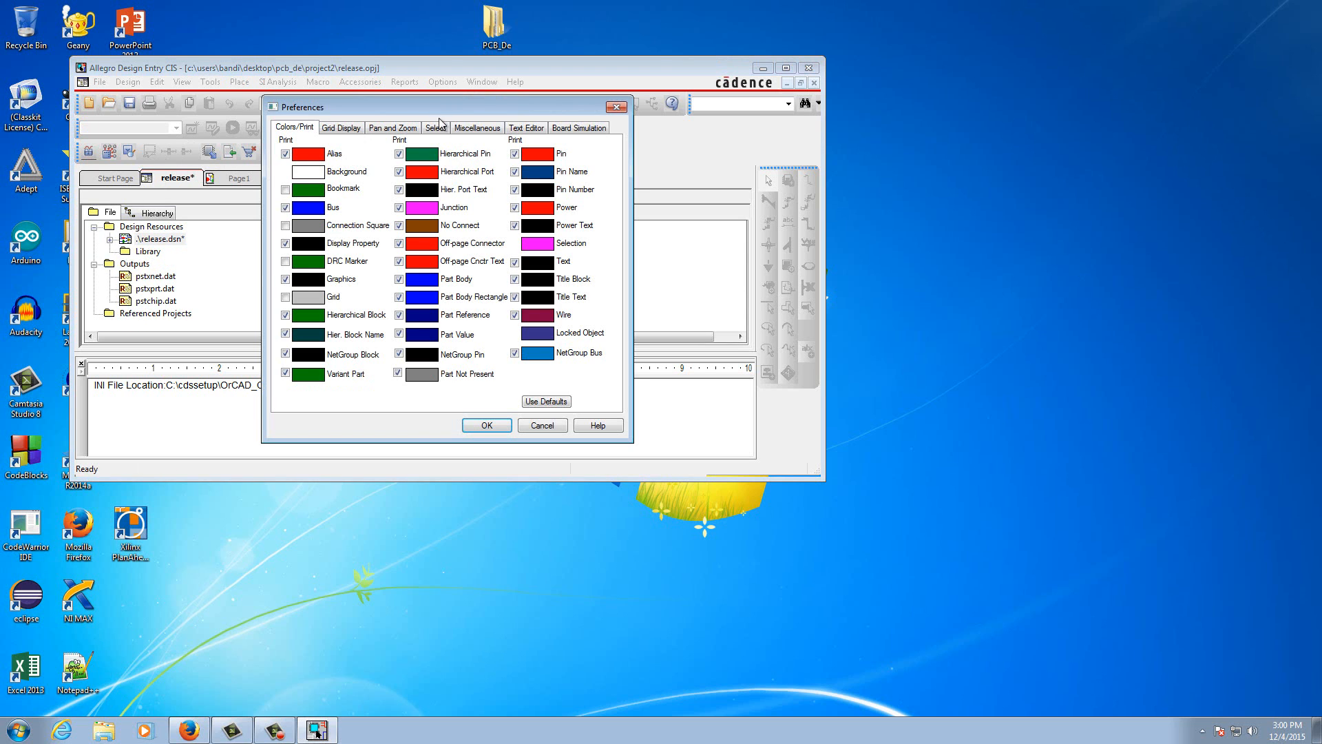
click(462, 129)
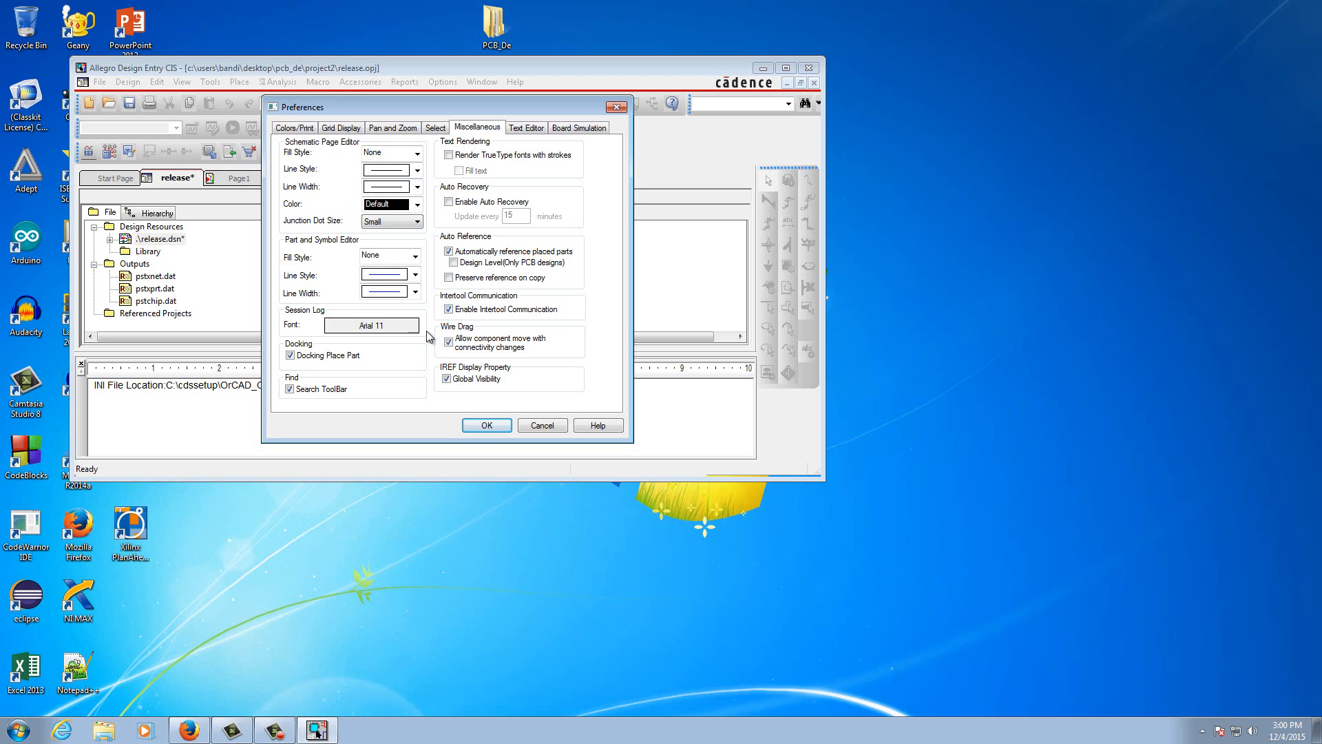
click(487, 426)
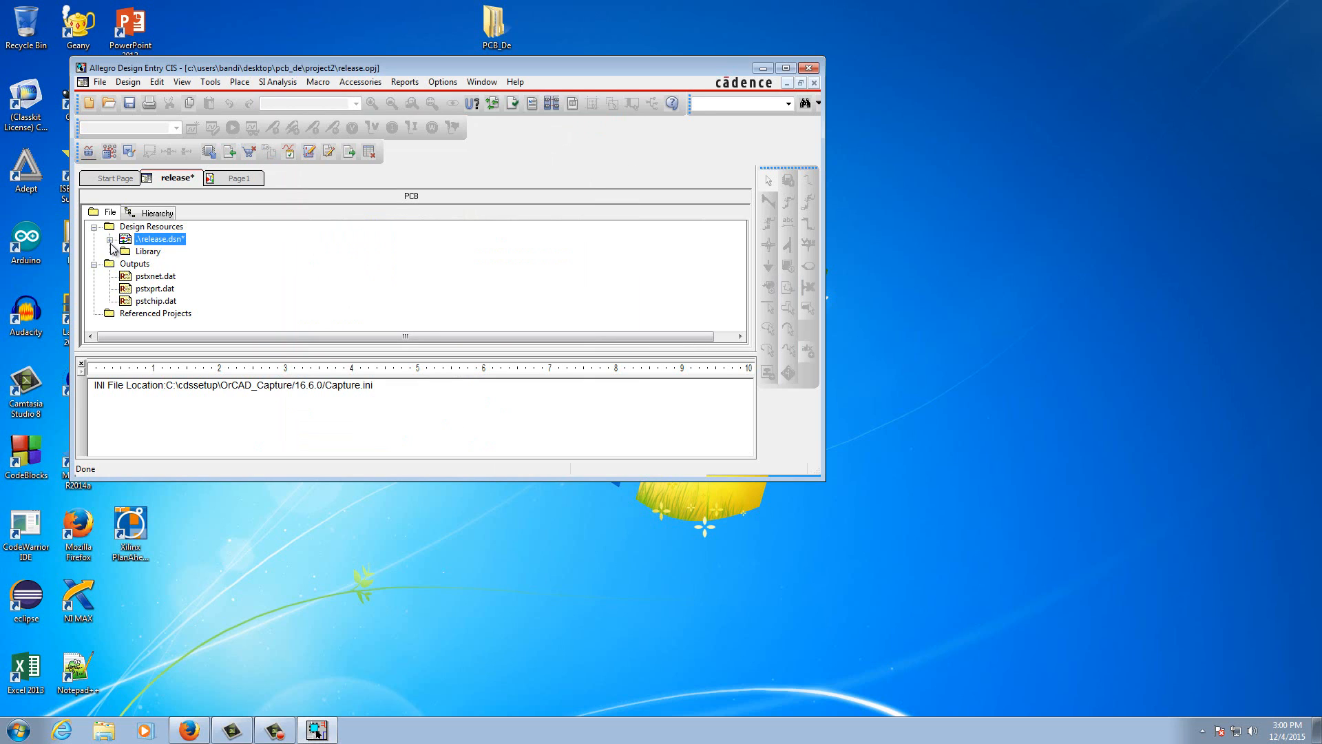
- Open Page1 of the Release Root Schematic from the release.dsn design
click(109, 240)
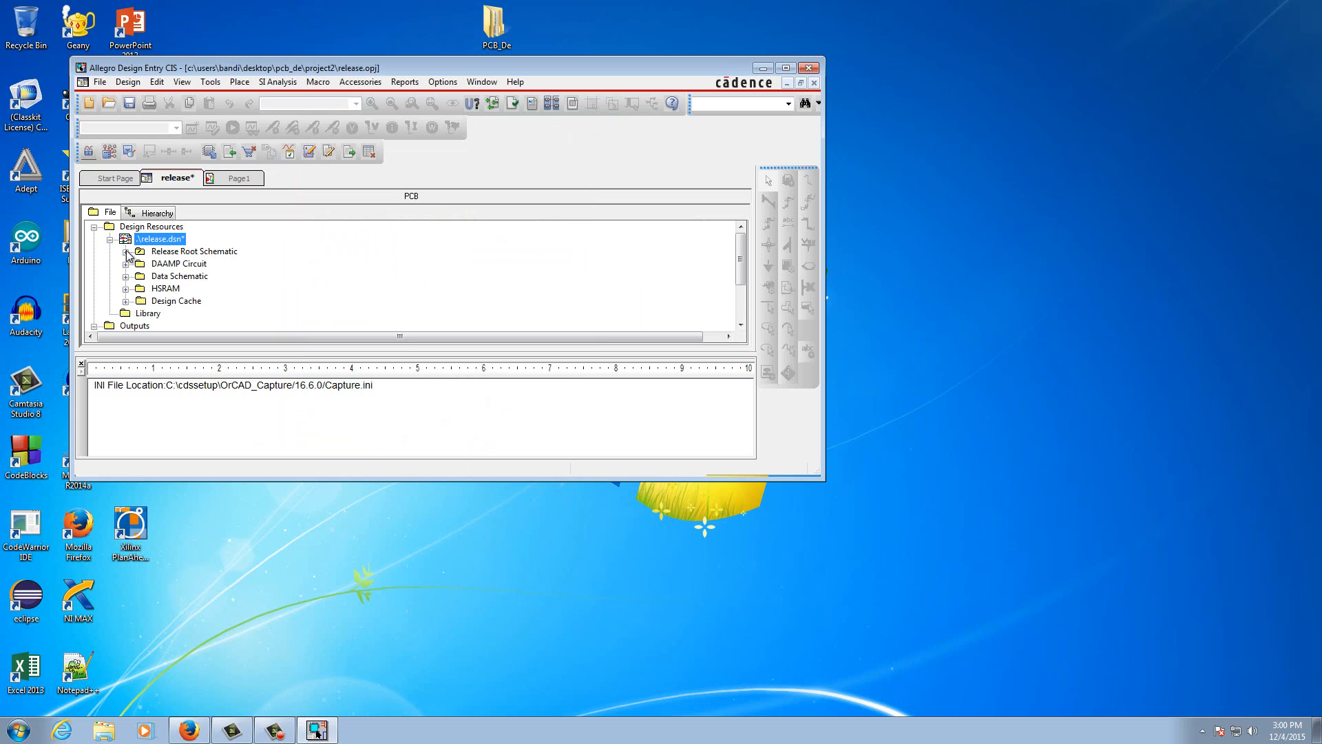
click(126, 251)
double_click(169, 264)
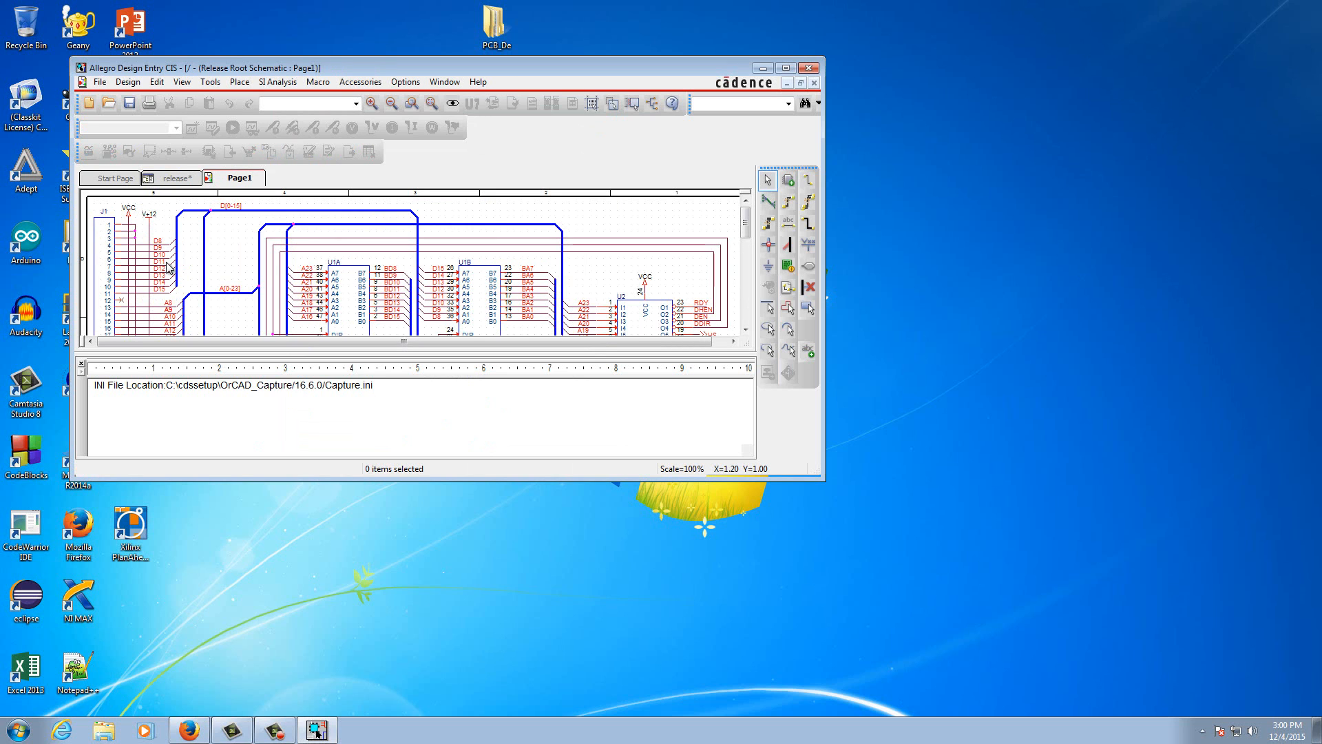
- Resize the schematic window to full screen height and about half the screen width, leaving room for the board editor beside it
click(786, 68)
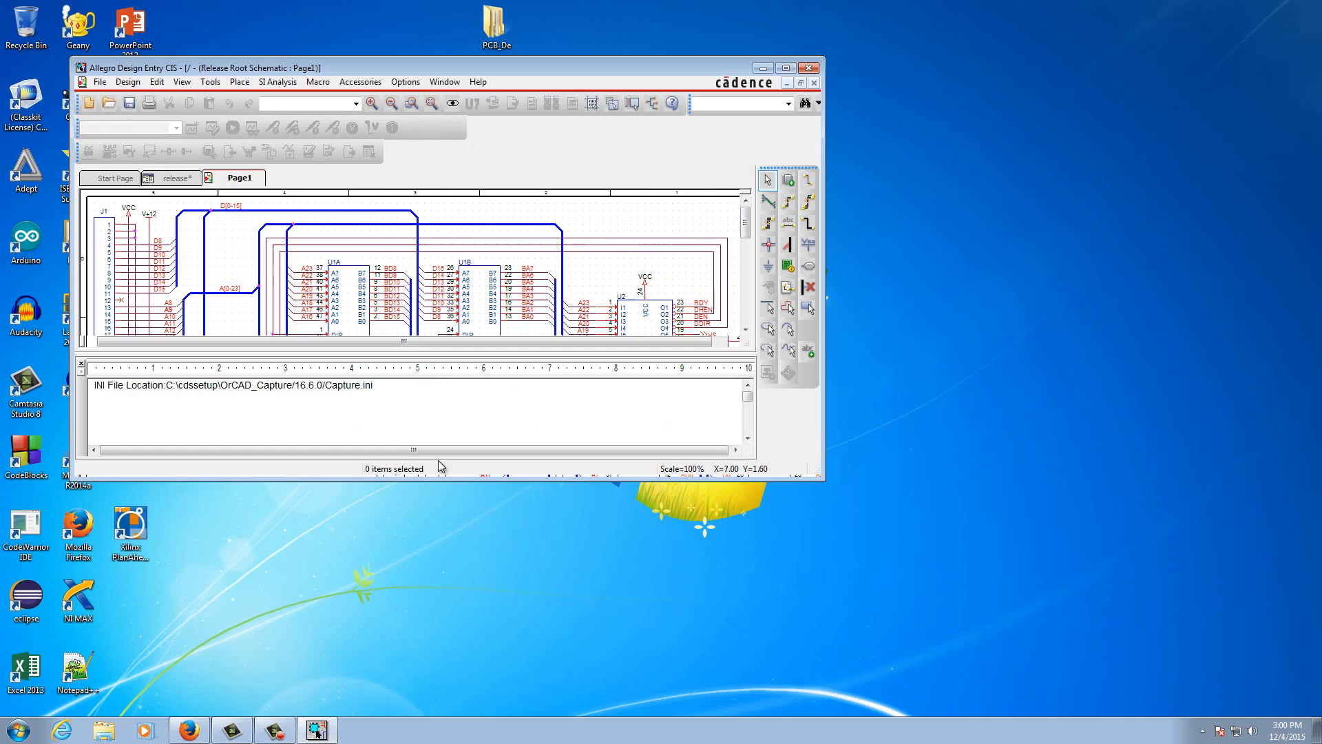
click(1287, 8)
drag(370, 480, 340, 717)
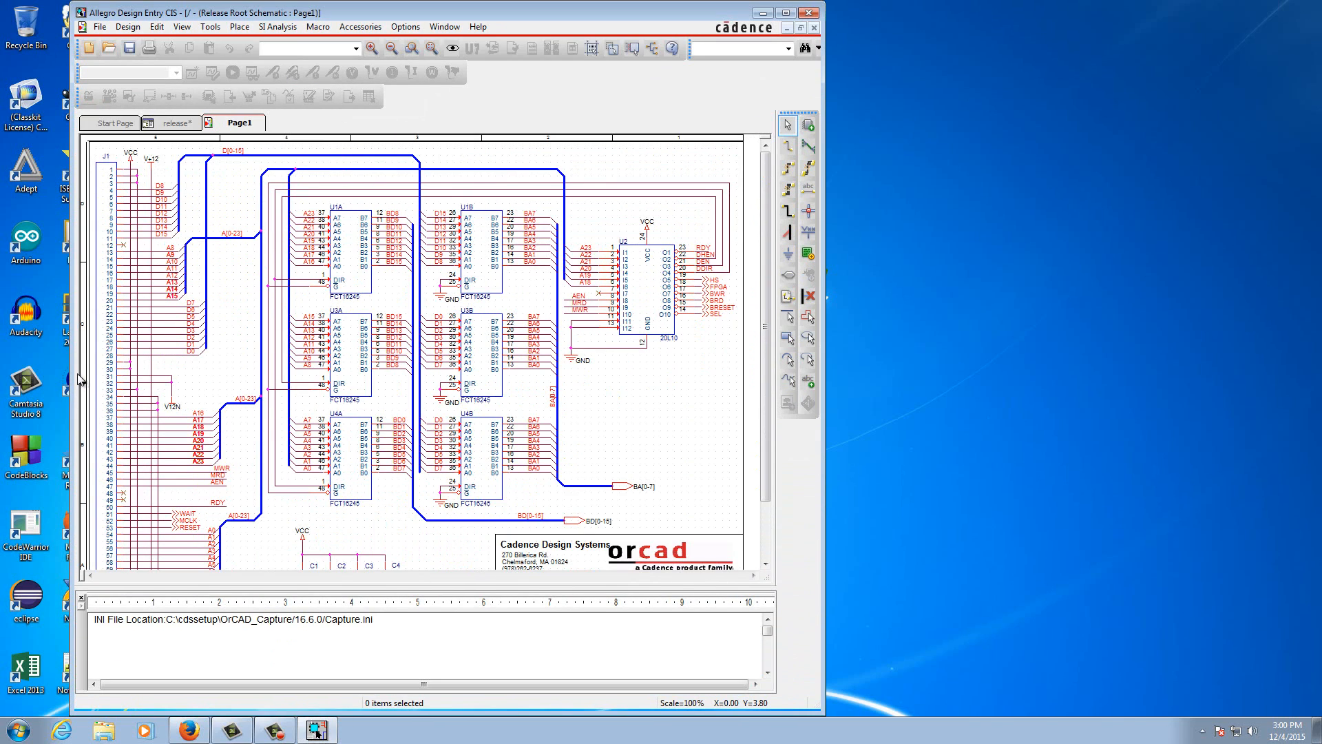
drag(70, 373, 1, 372)
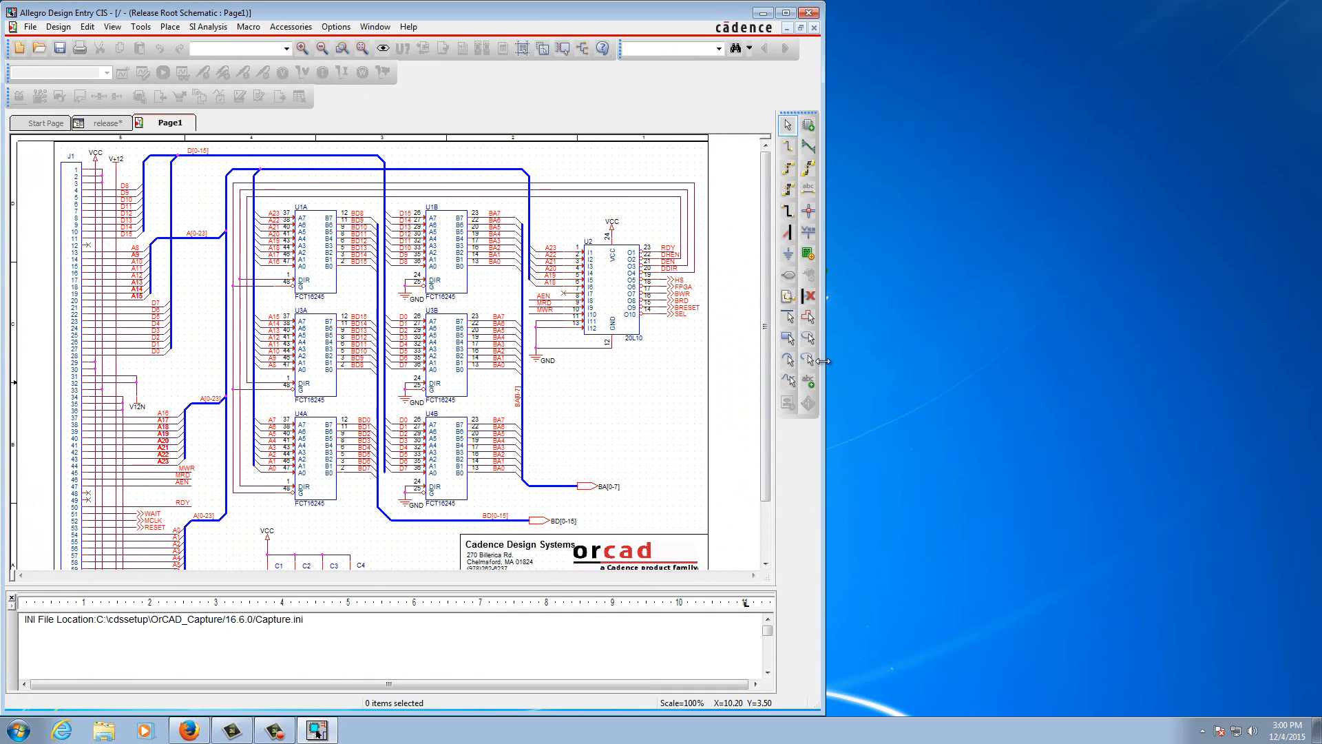
drag(823, 361, 703, 374)
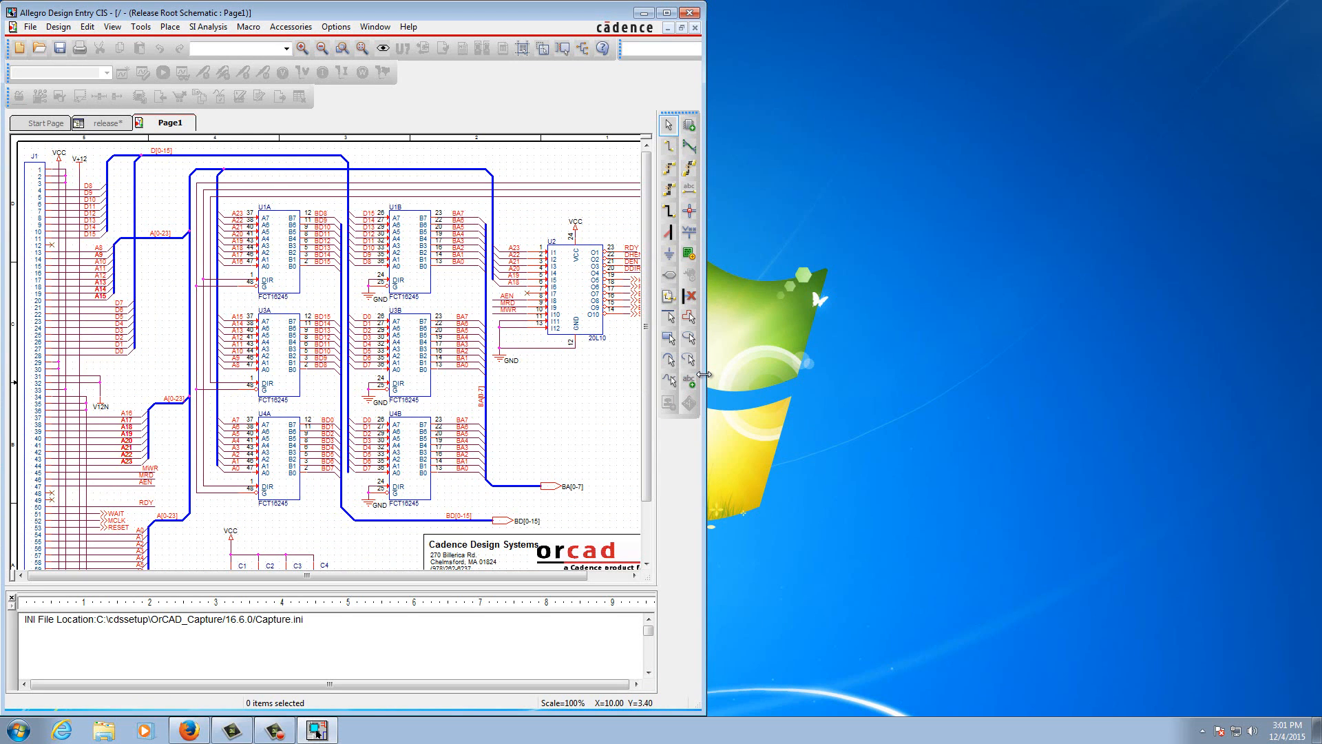
- Launch PCB Editor with the Allegro PCB Designer (was Performance L) product
click(28, 733)
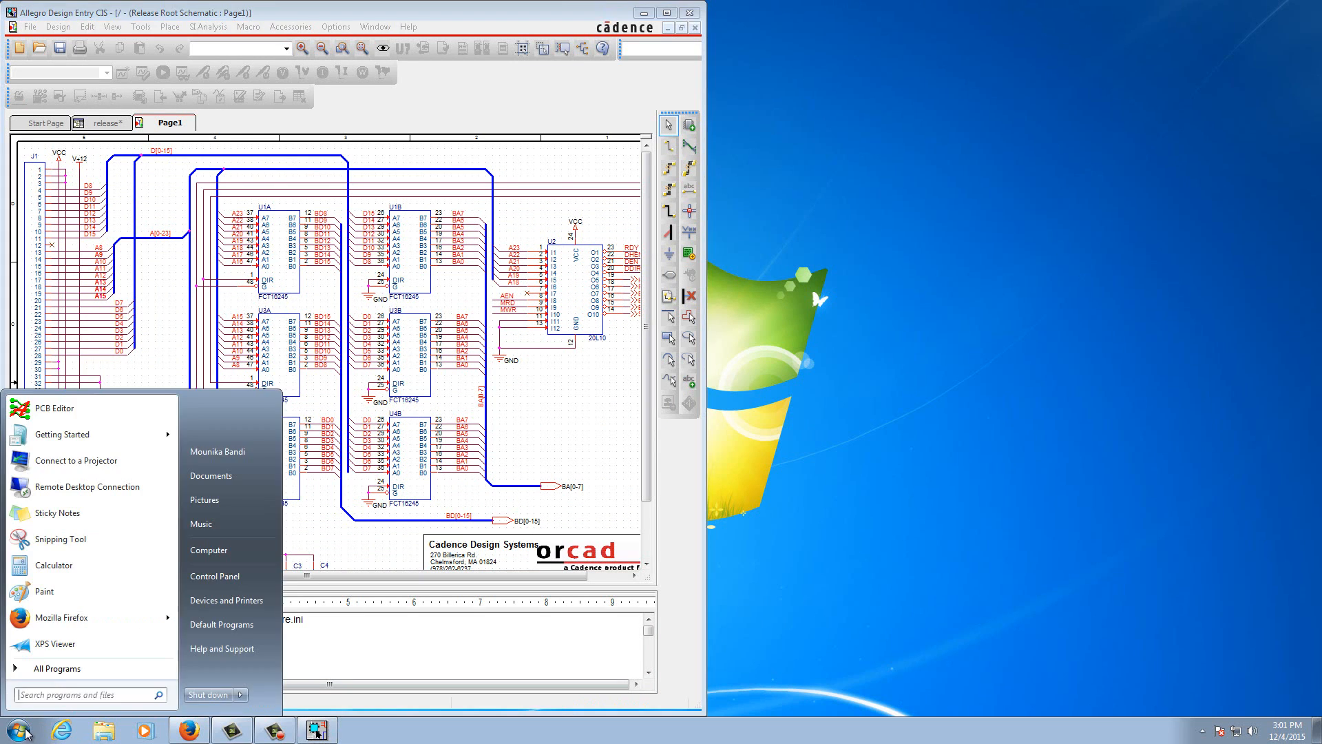
click(37, 673)
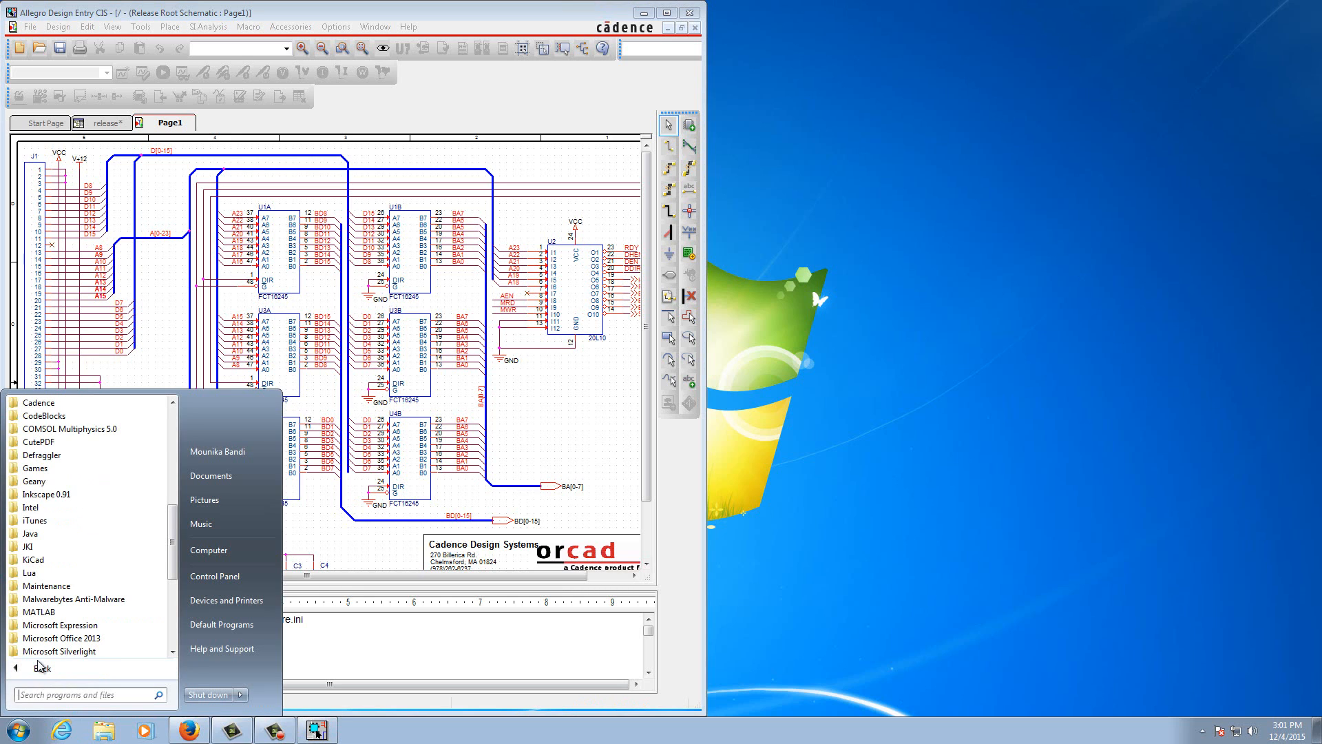
click(39, 673)
click(55, 409)
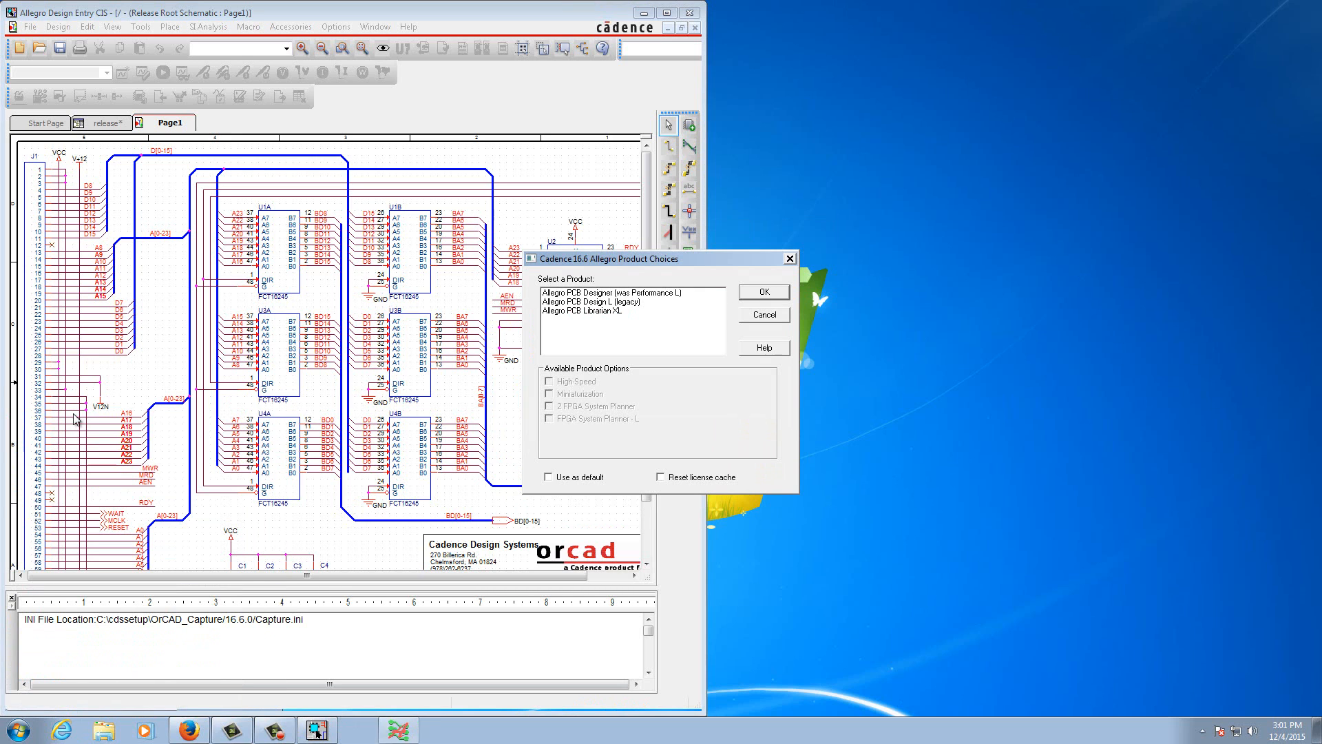
click(634, 293)
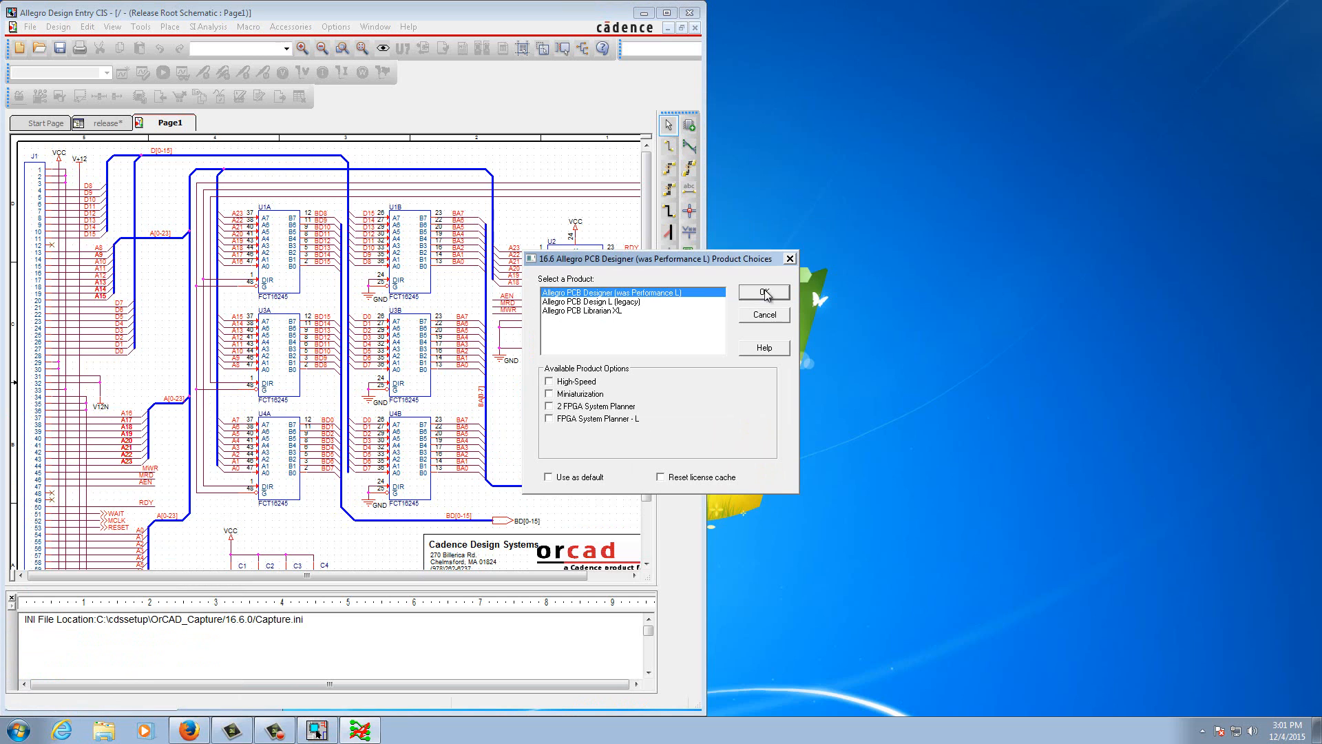
click(764, 291)
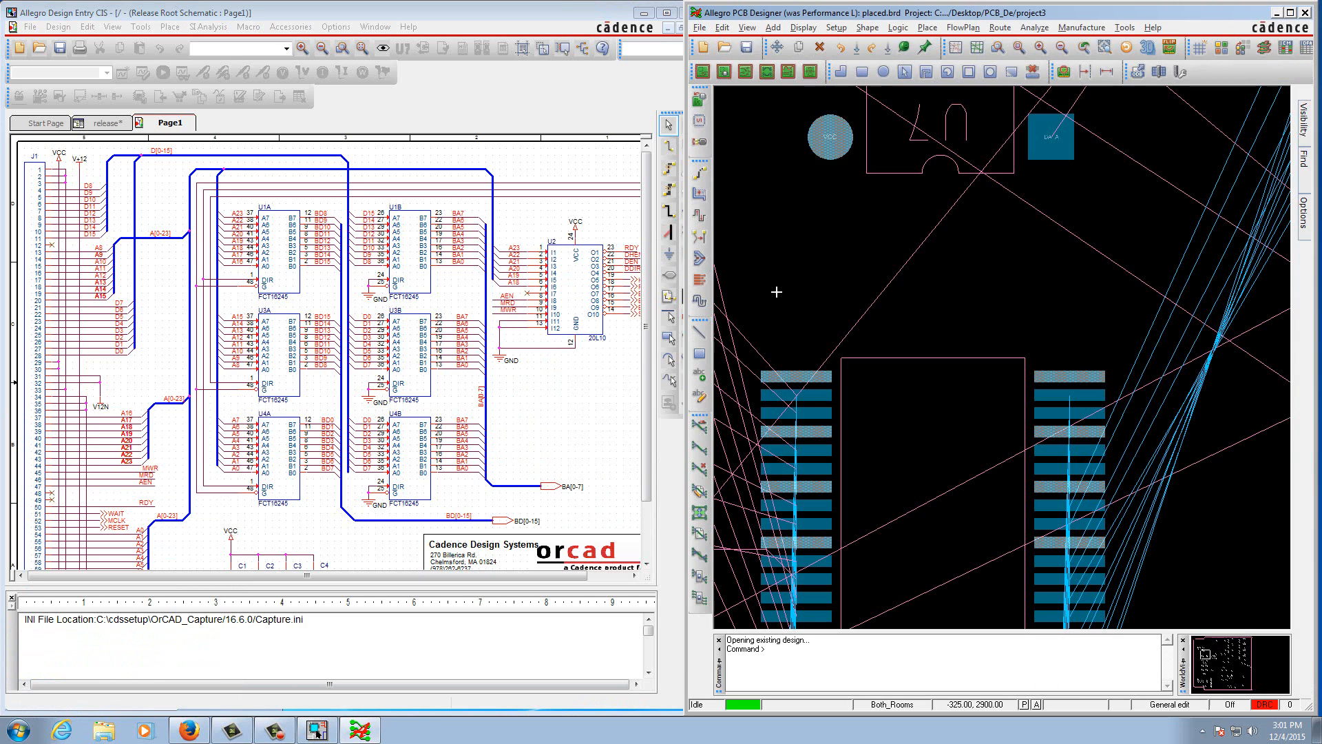
- Open the unplaced.brd board from the project3 folder and fit the whole board in view
click(697, 28)
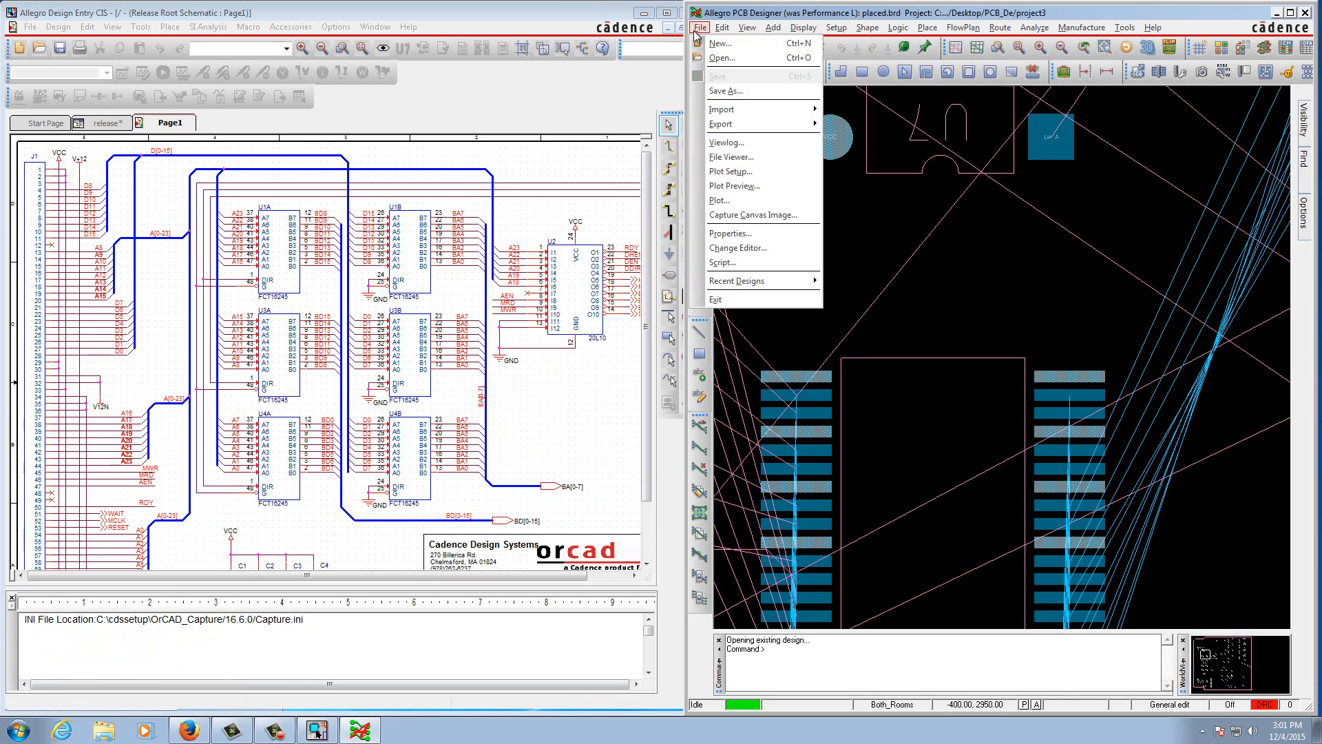
click(706, 59)
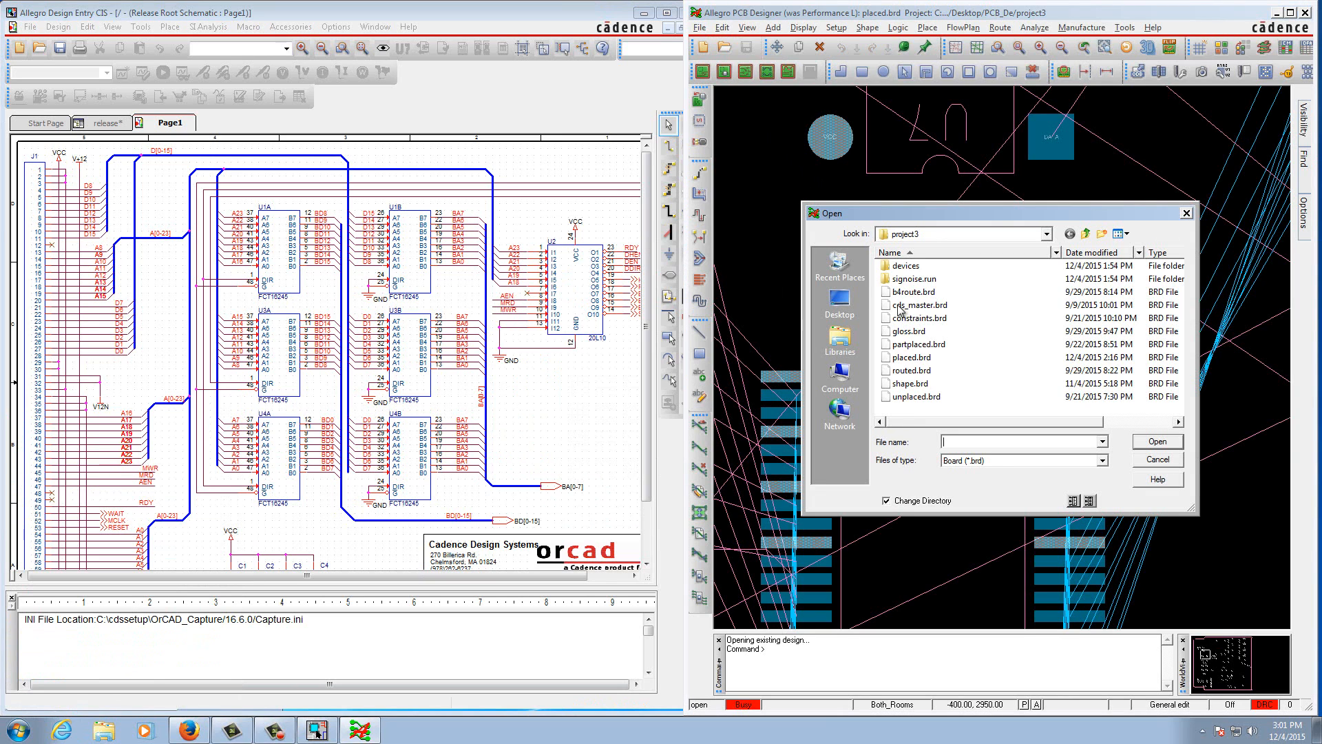
click(906, 401)
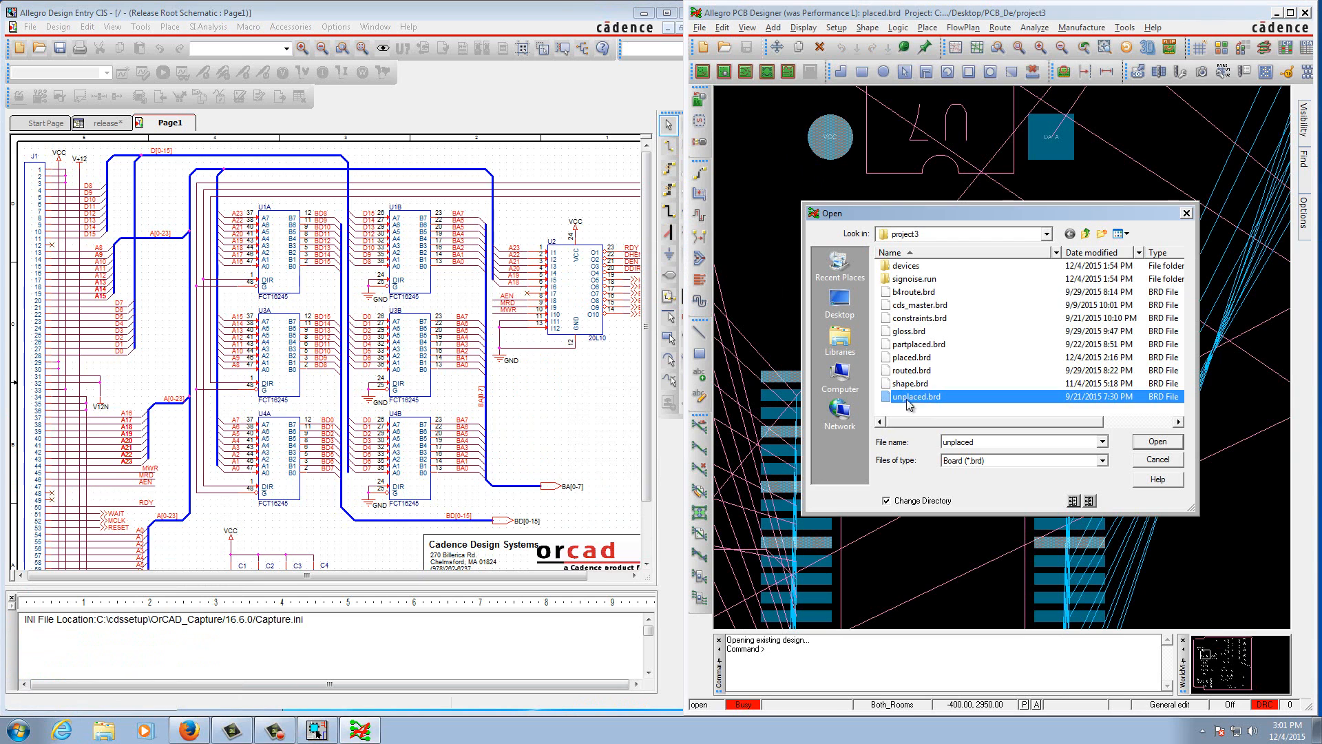
click(1169, 442)
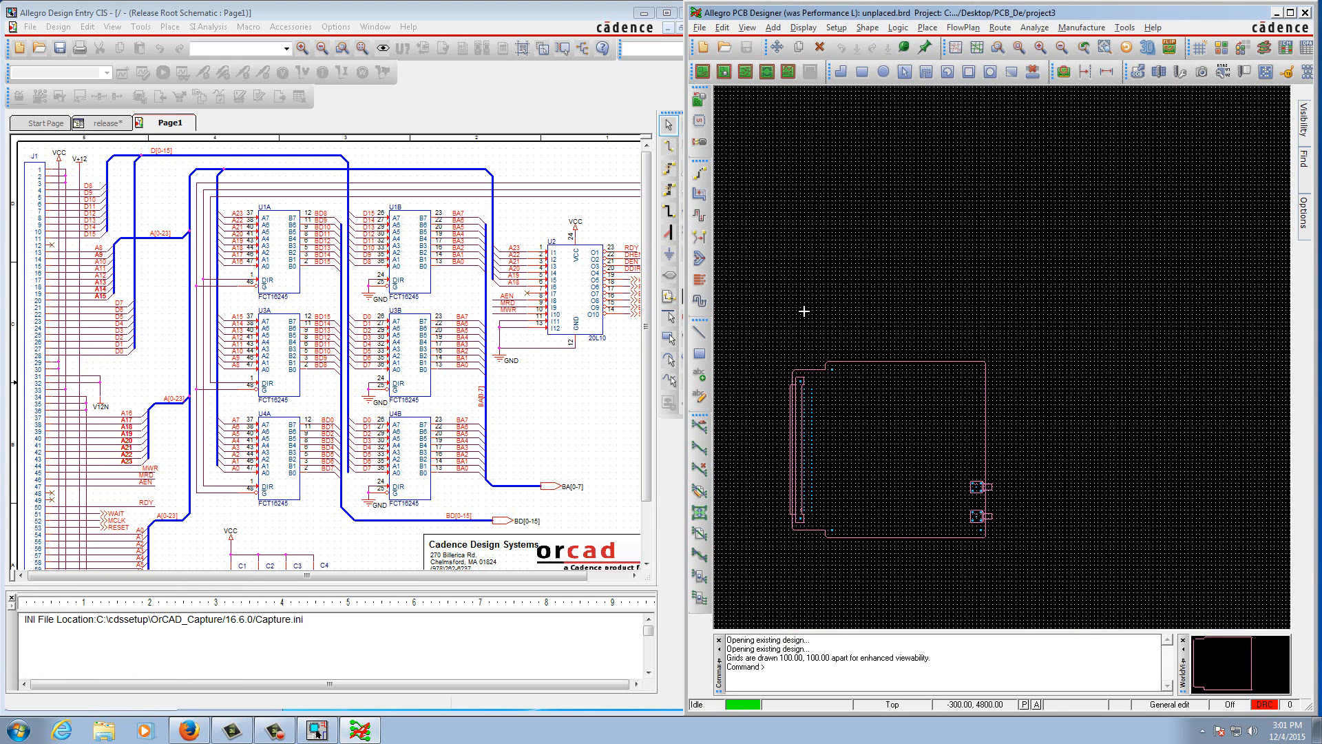
click(747, 27)
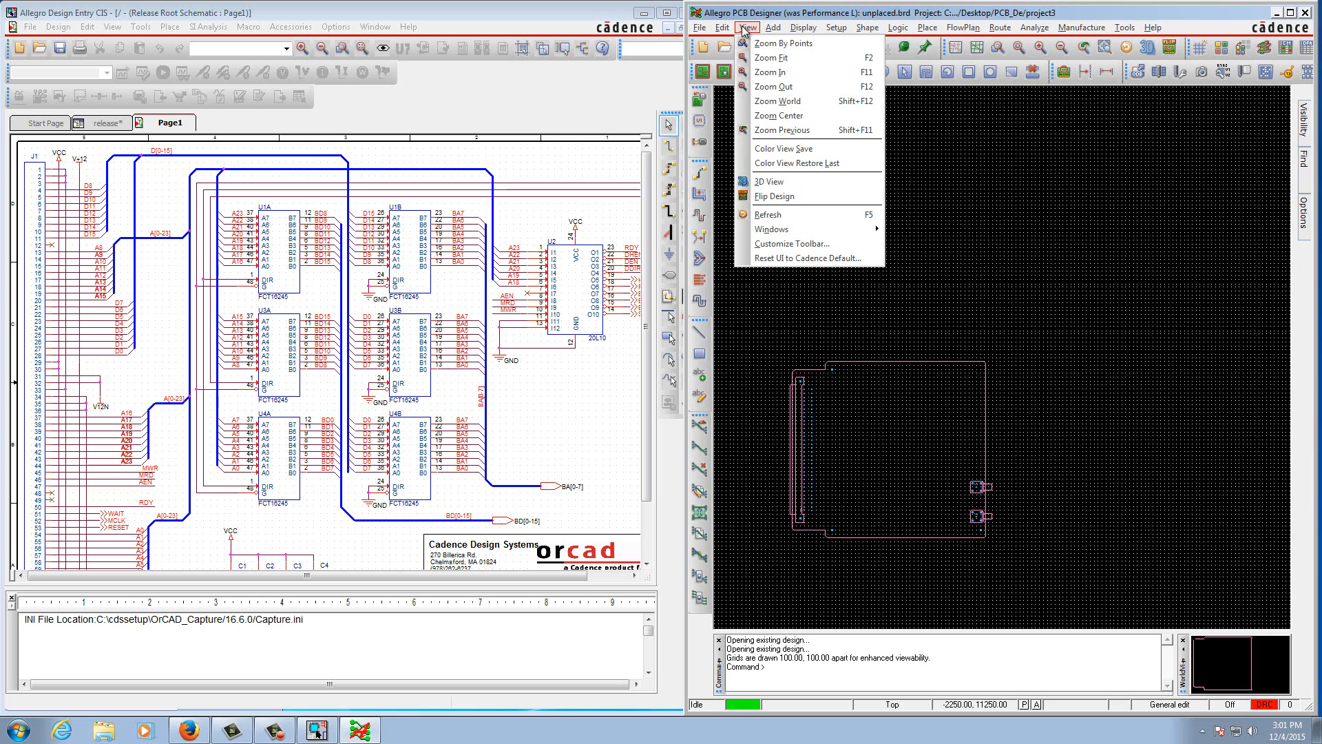
click(761, 59)
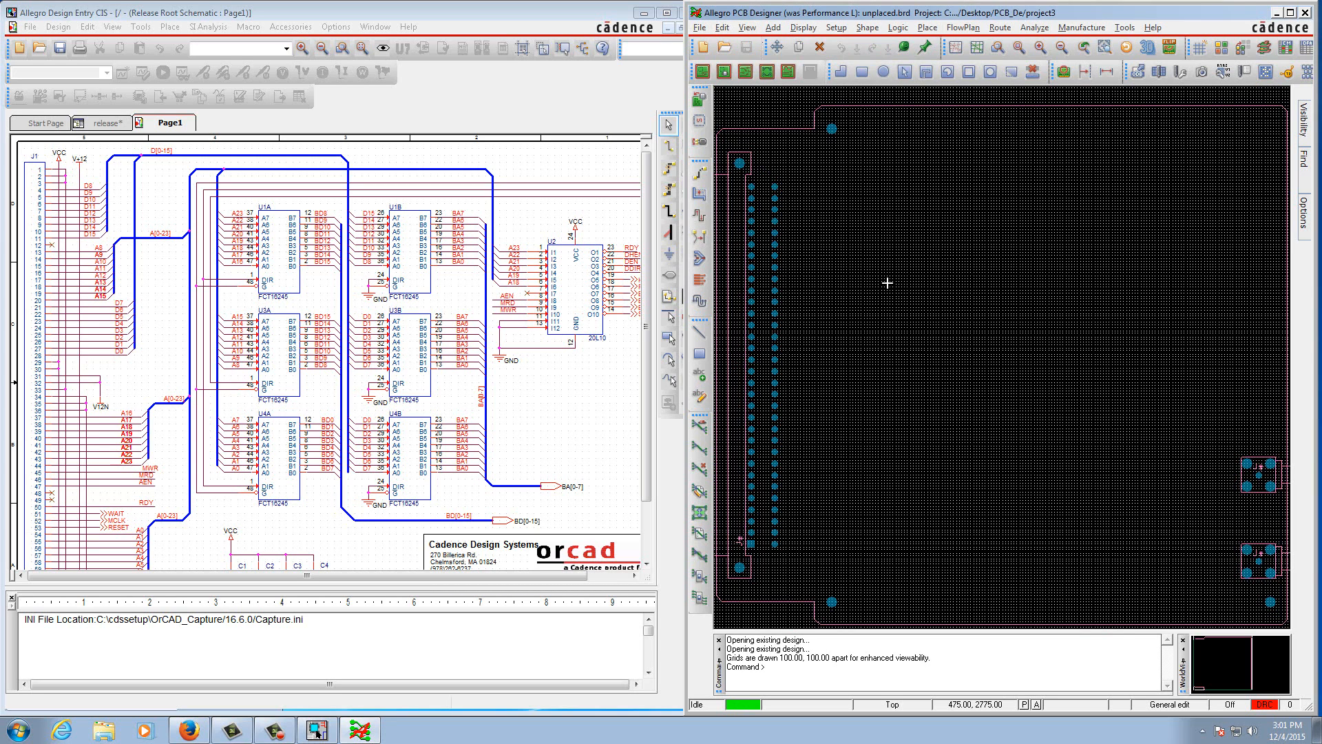
- Start manual placement with the advanced settings taking display definitions from both the database and the library
click(926, 28)
click(951, 44)
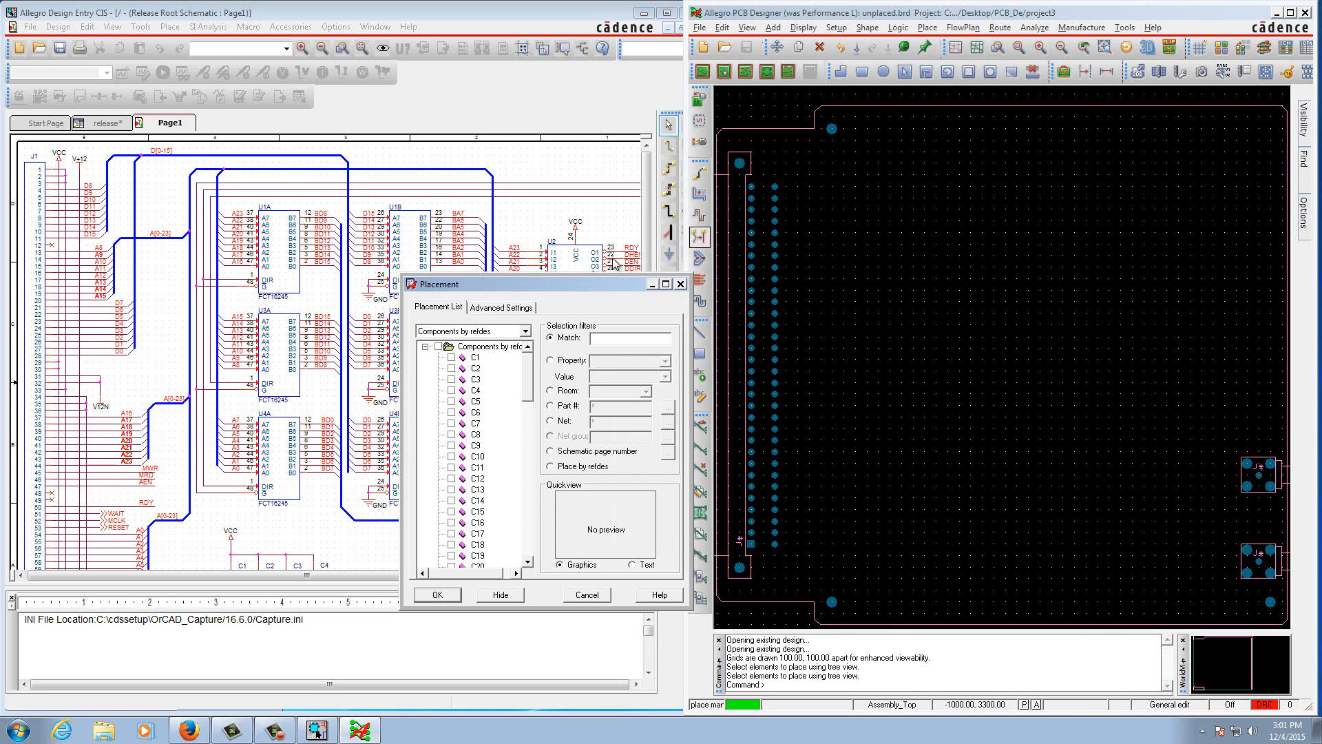
click(508, 307)
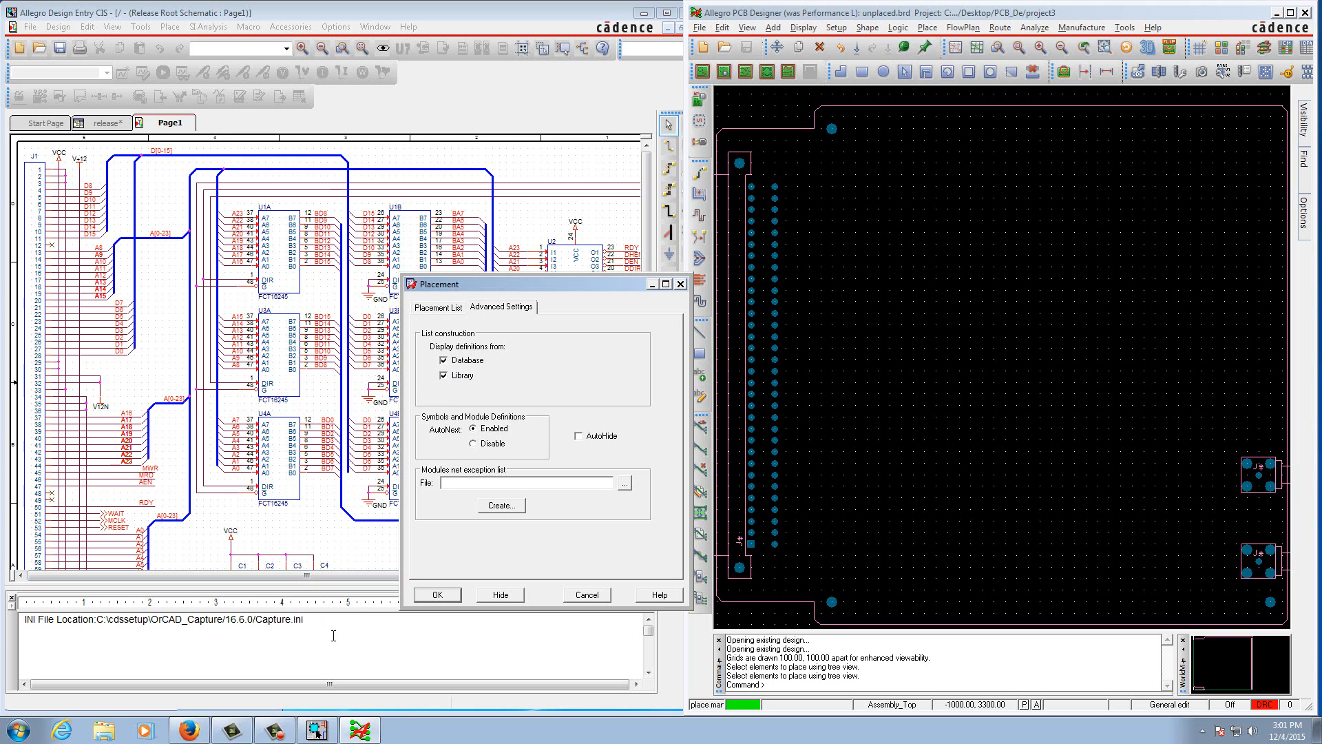
- Place U4 on the board below U3 by selecting part U4A in the schematic, and finish manual placement
click(265, 432)
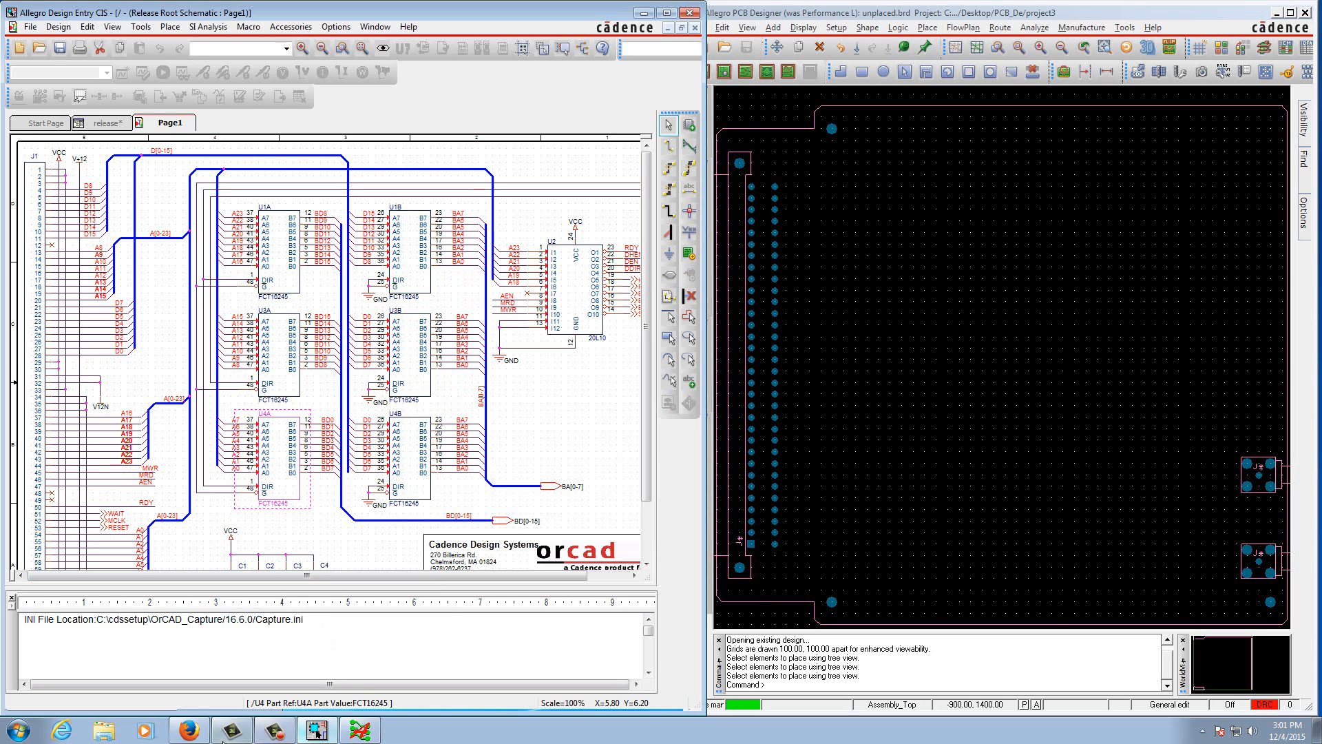
click(275, 733)
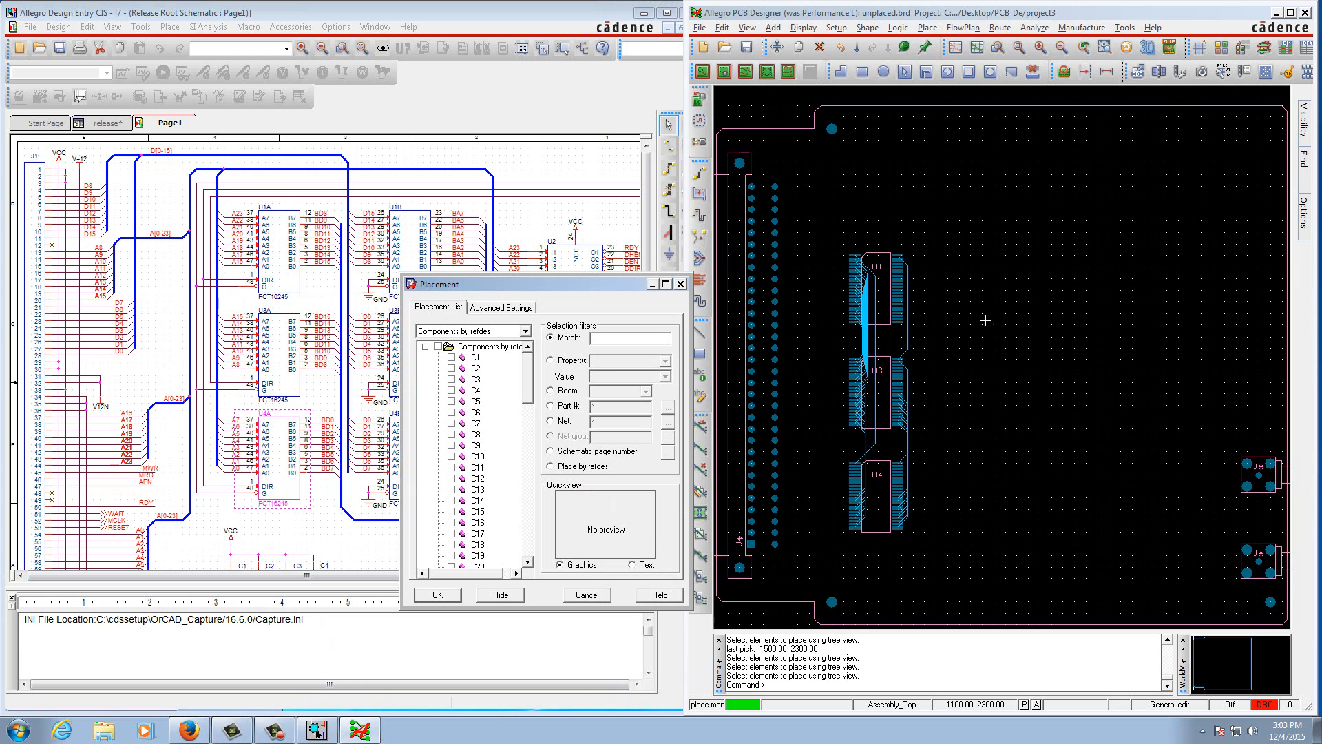
right_click(977, 295)
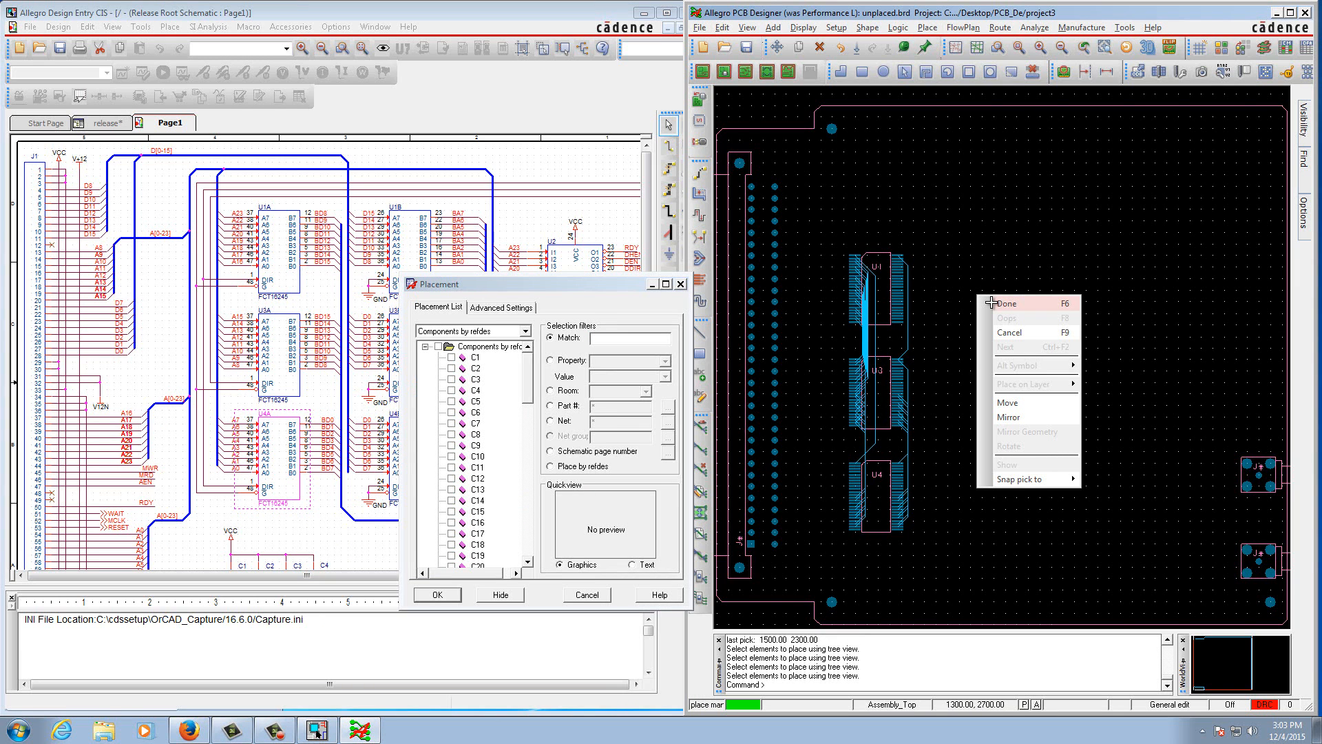
click(991, 303)
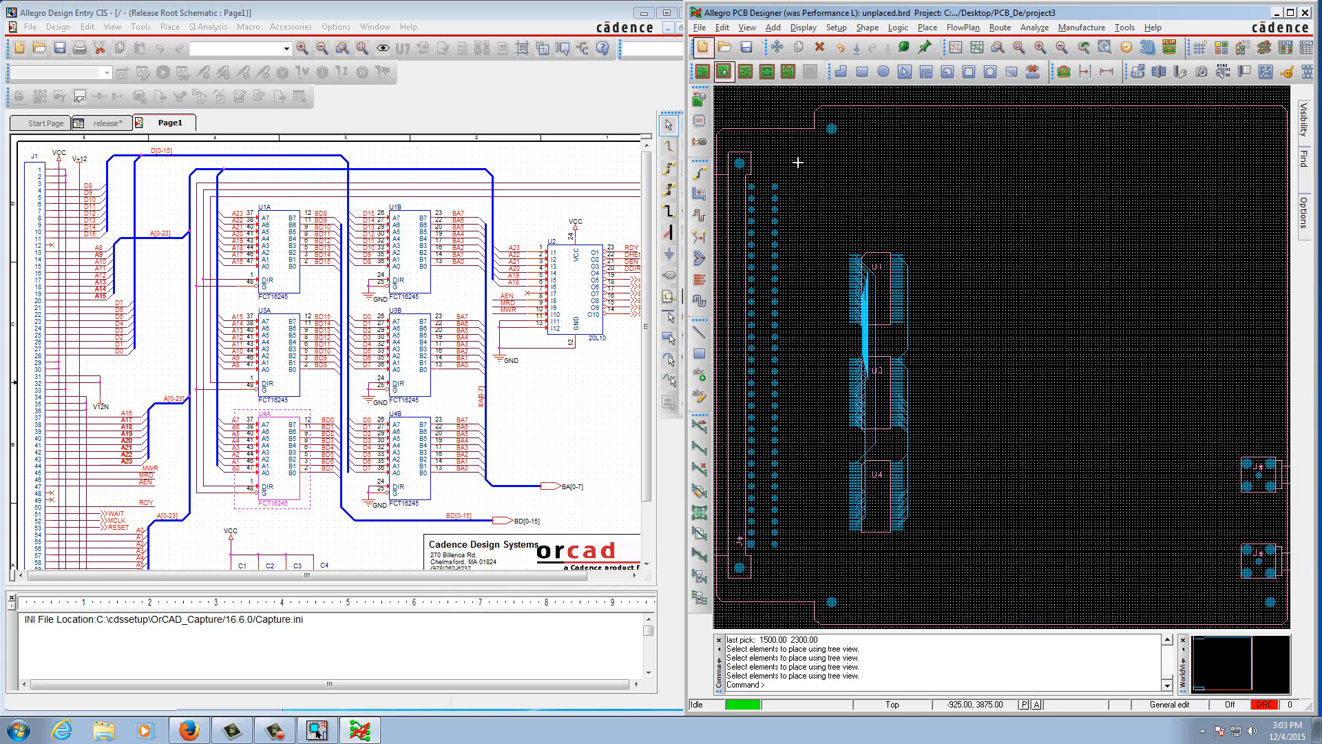
- Highlight the U1 symbol on the board to cross-select it with the schematic
scroll(869, 280, up, 3)
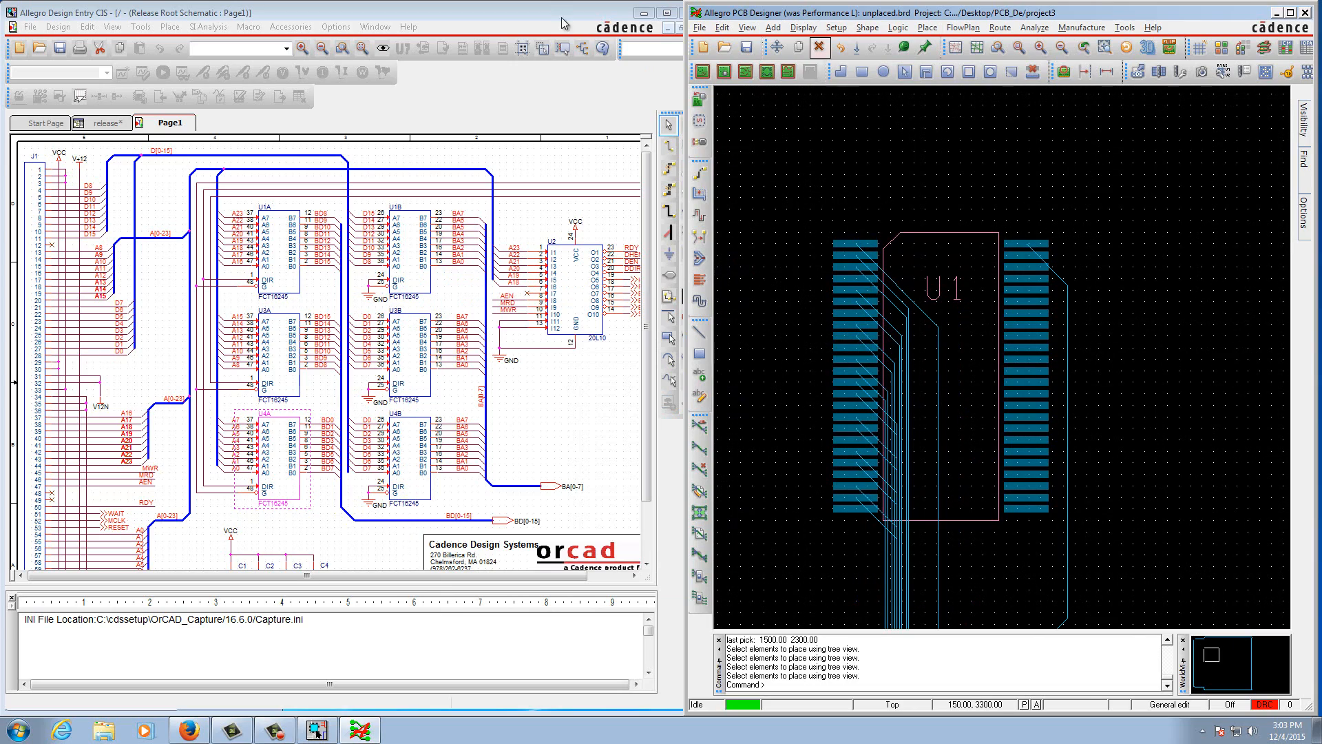
scroll(846, 253, down, 2)
scroll(818, 250, down, 3)
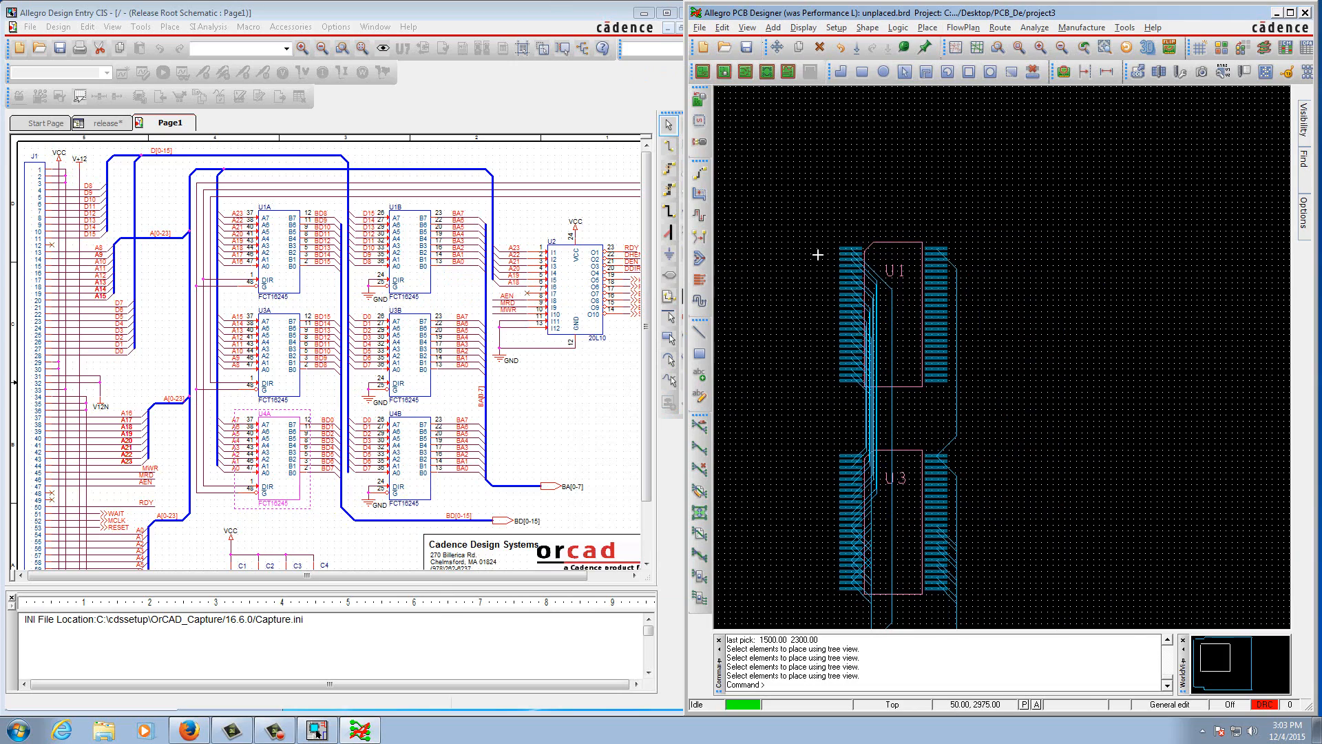
click(810, 33)
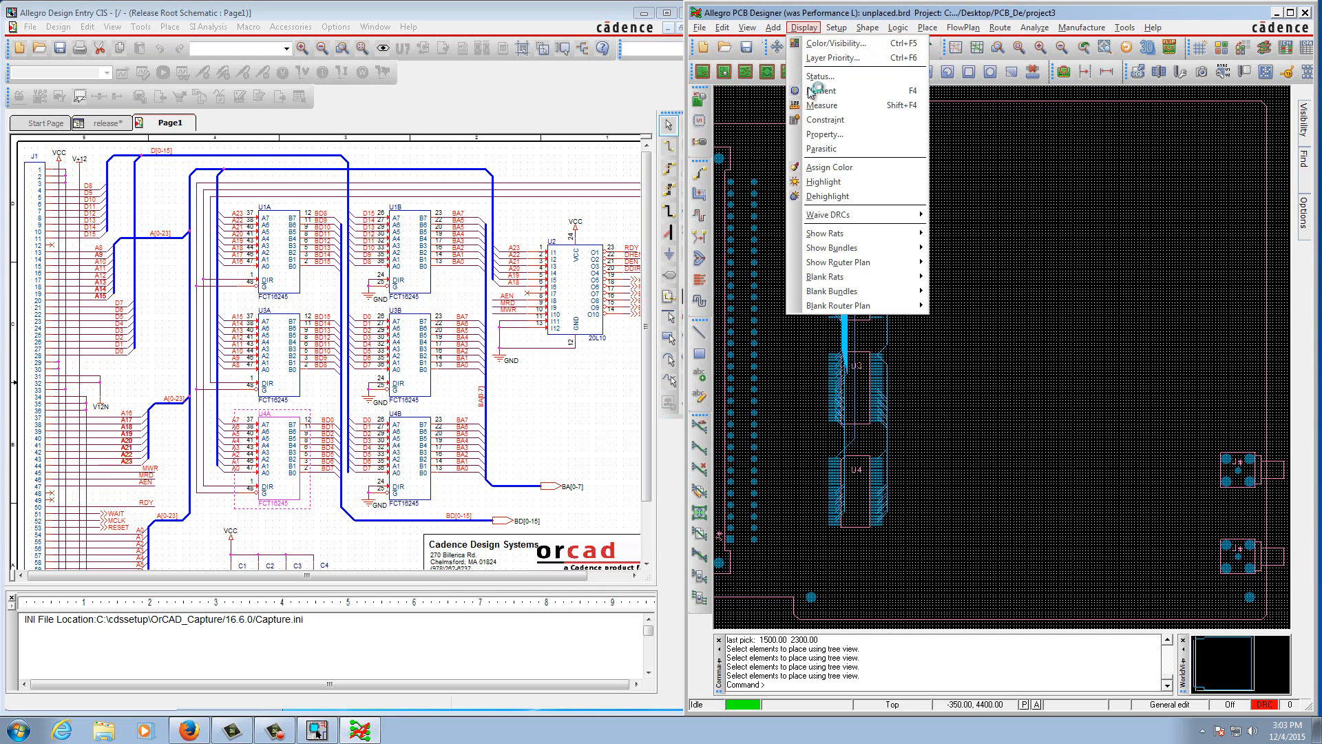
click(820, 181)
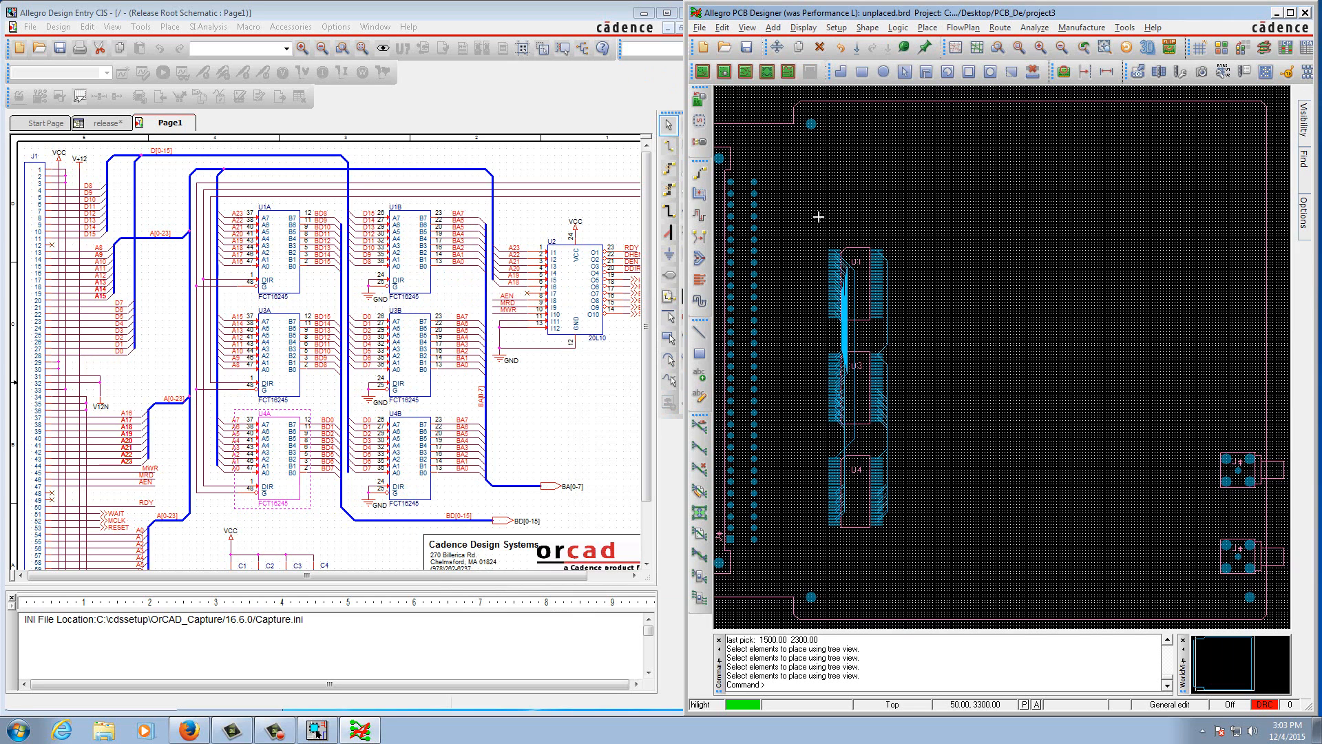
click(842, 267)
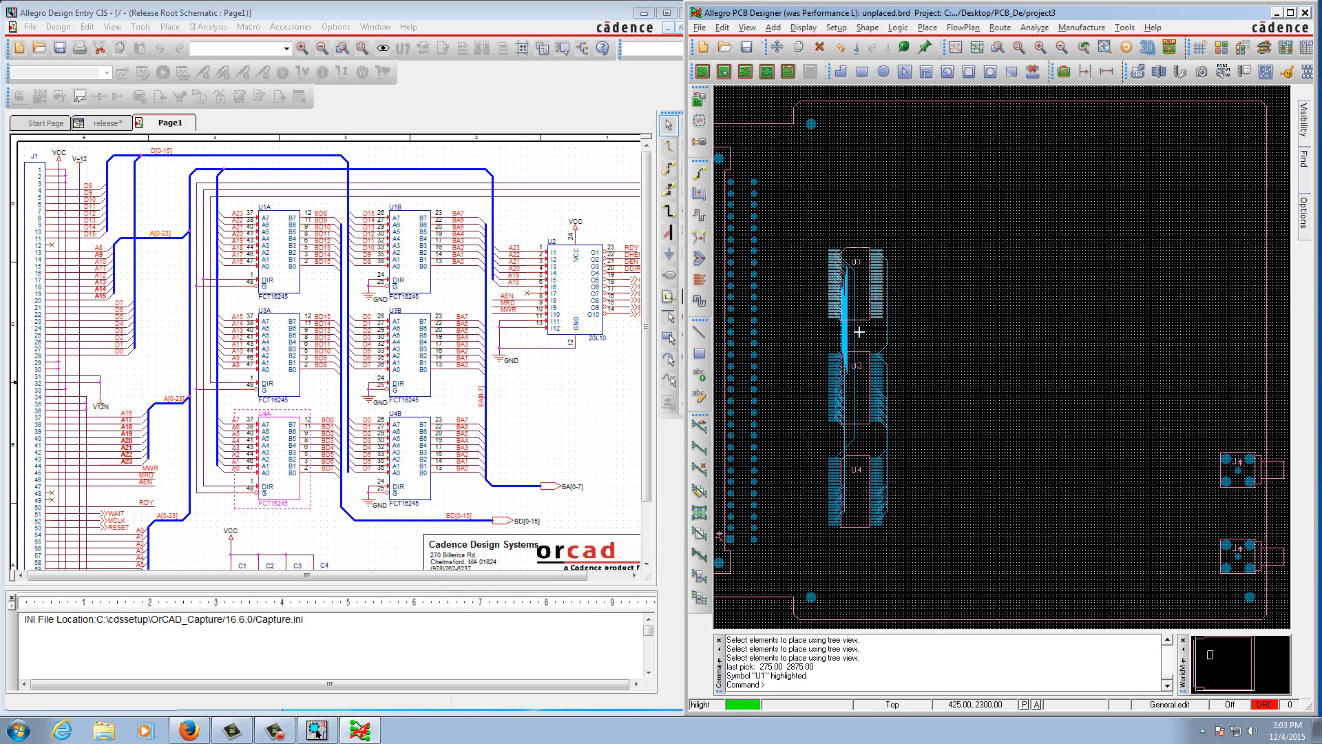
- Highlight the U3 and U4 symbols on the board as well
click(869, 393)
click(873, 500)
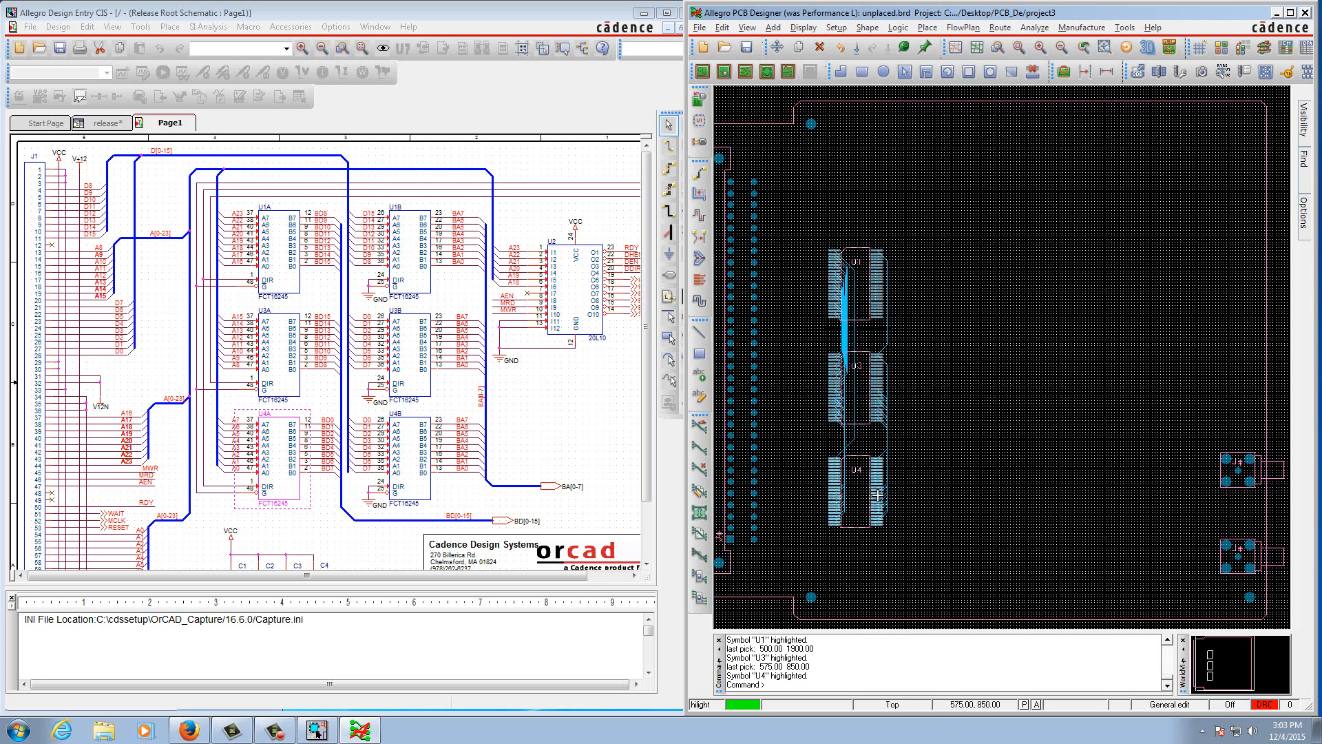
- Dehighlight the U1, U3 and U4 symbols on the board
click(804, 27)
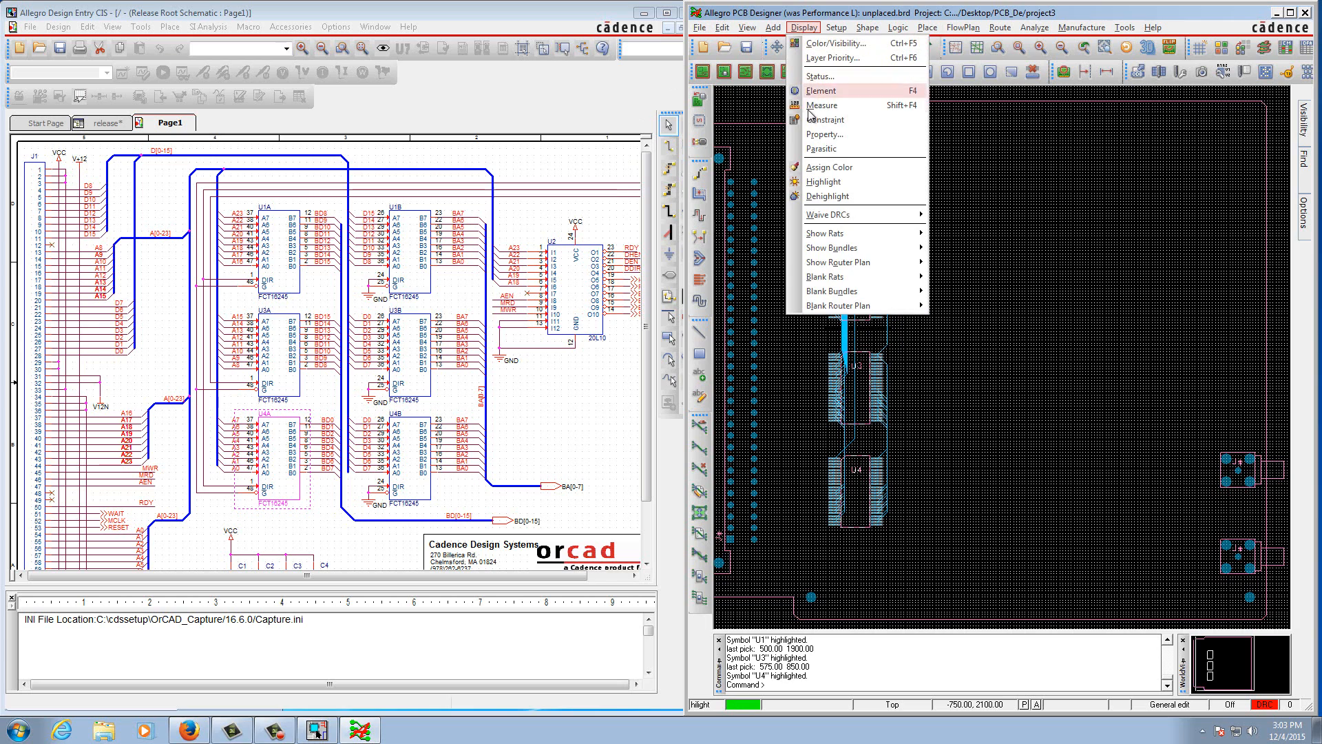
click(827, 196)
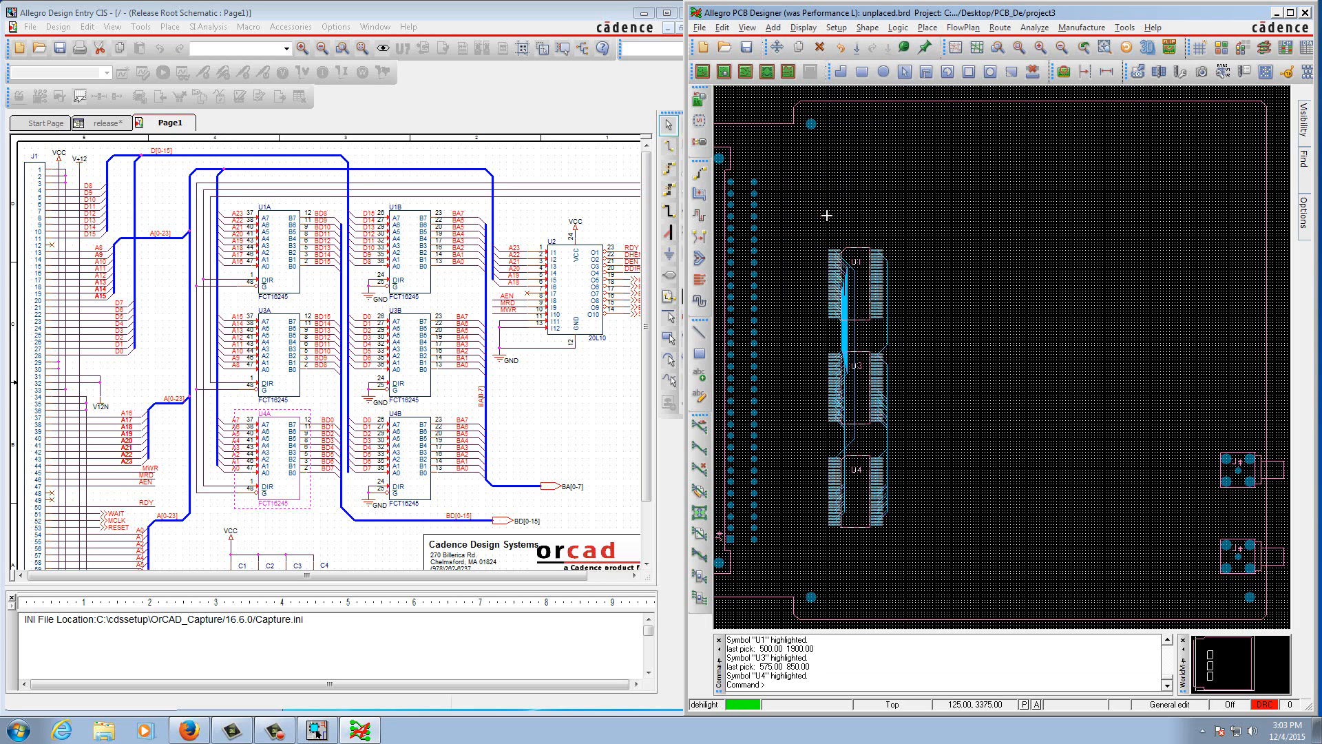
click(830, 326)
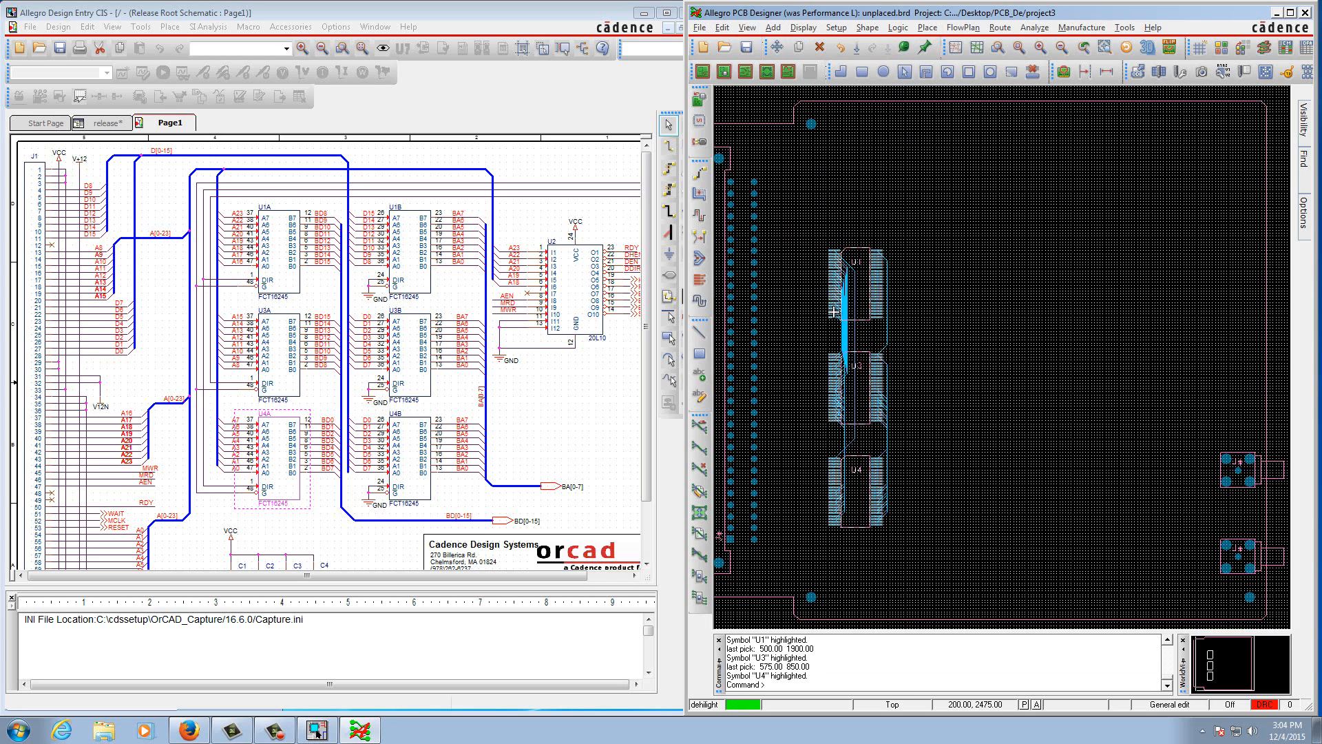
click(832, 392)
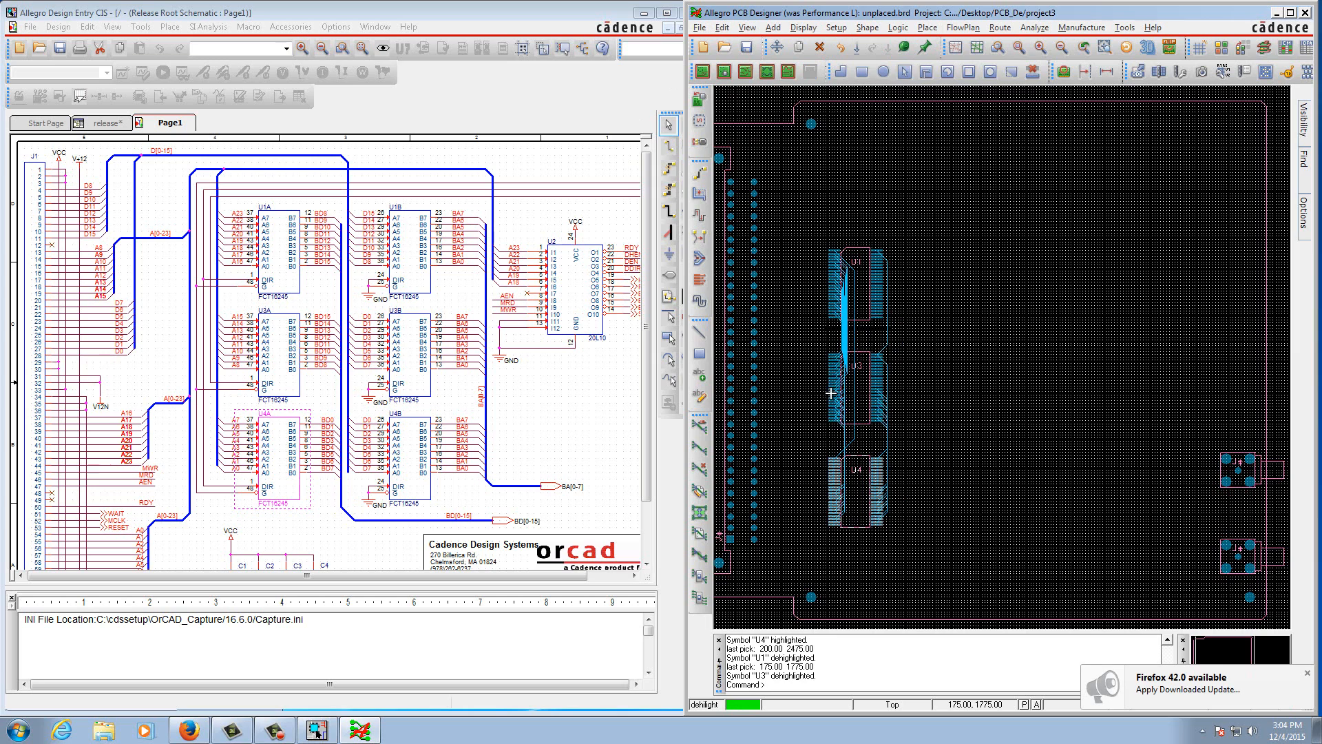
click(840, 482)
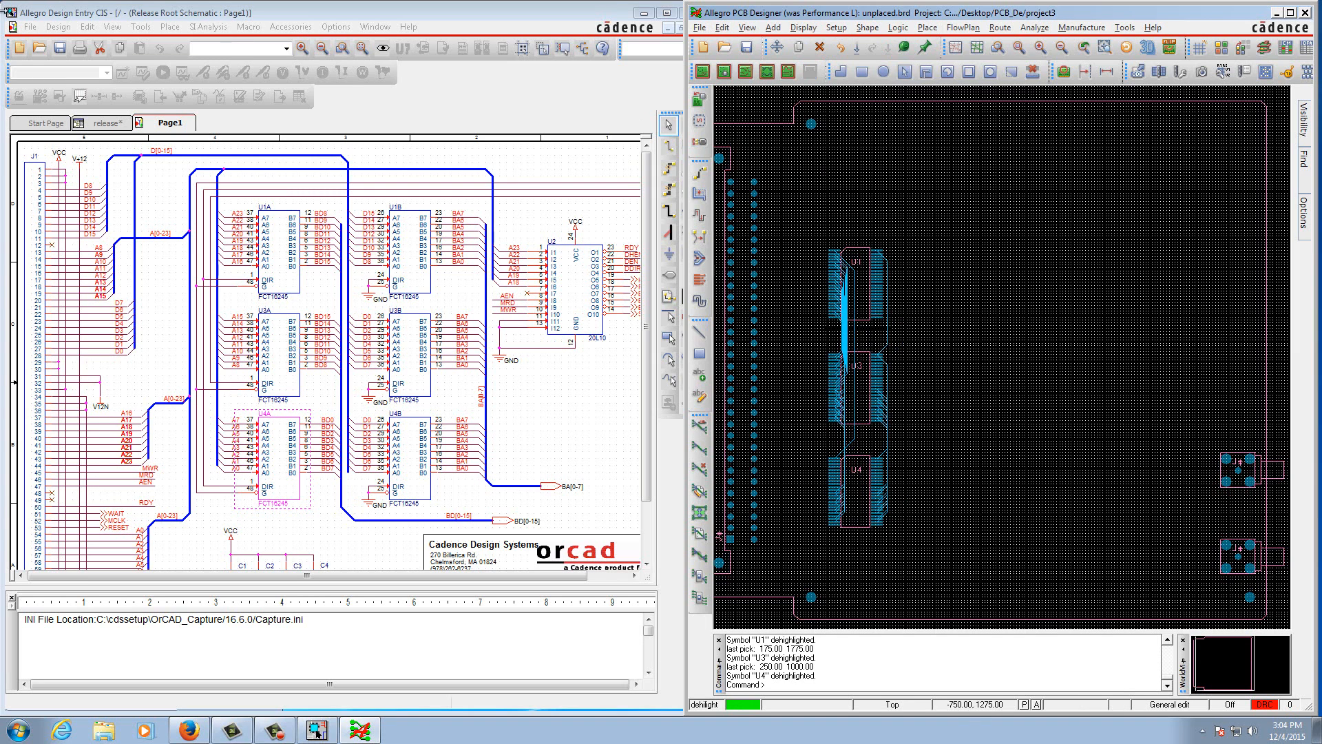
- Exit Allegro Design Entry CIS without saving the changes to release.dsn
click(31, 27)
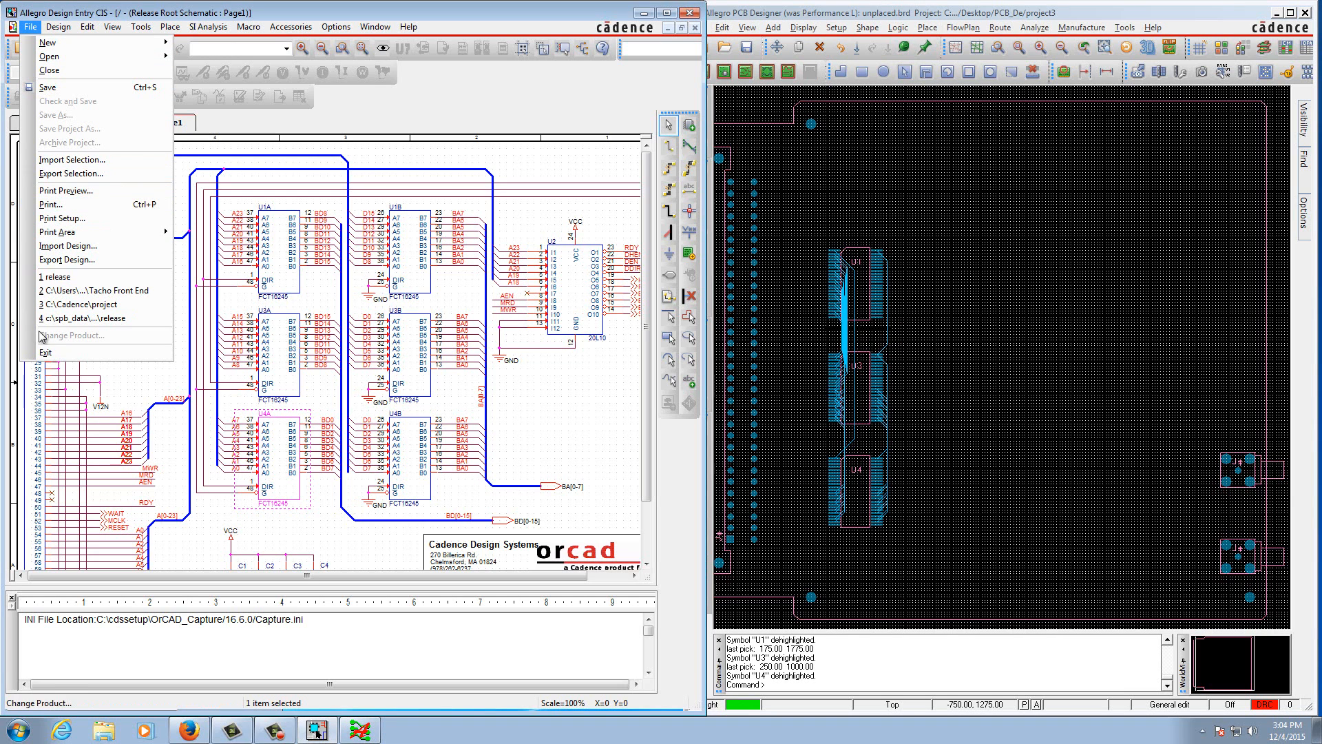
click(50, 353)
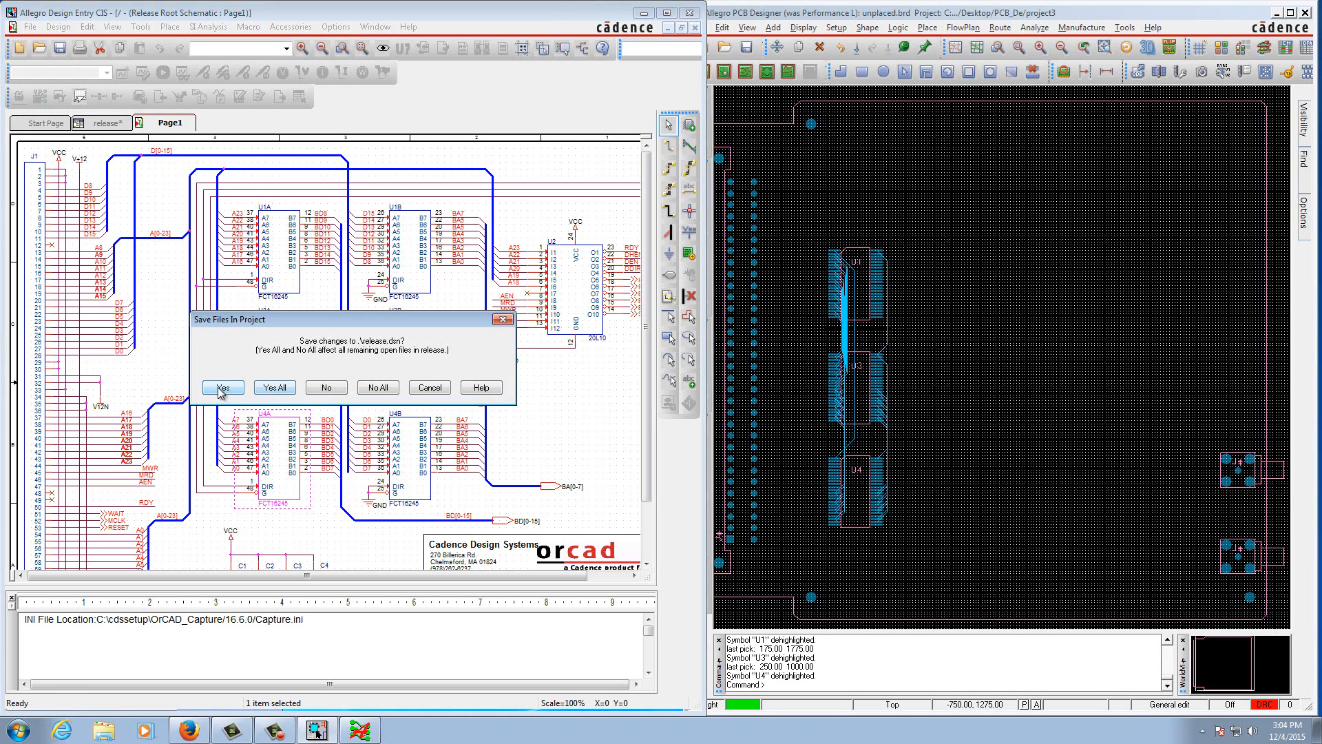
click(325, 389)
- Exit Allegro PCB Designer without saving the changes to unplaced.brd
click(700, 27)
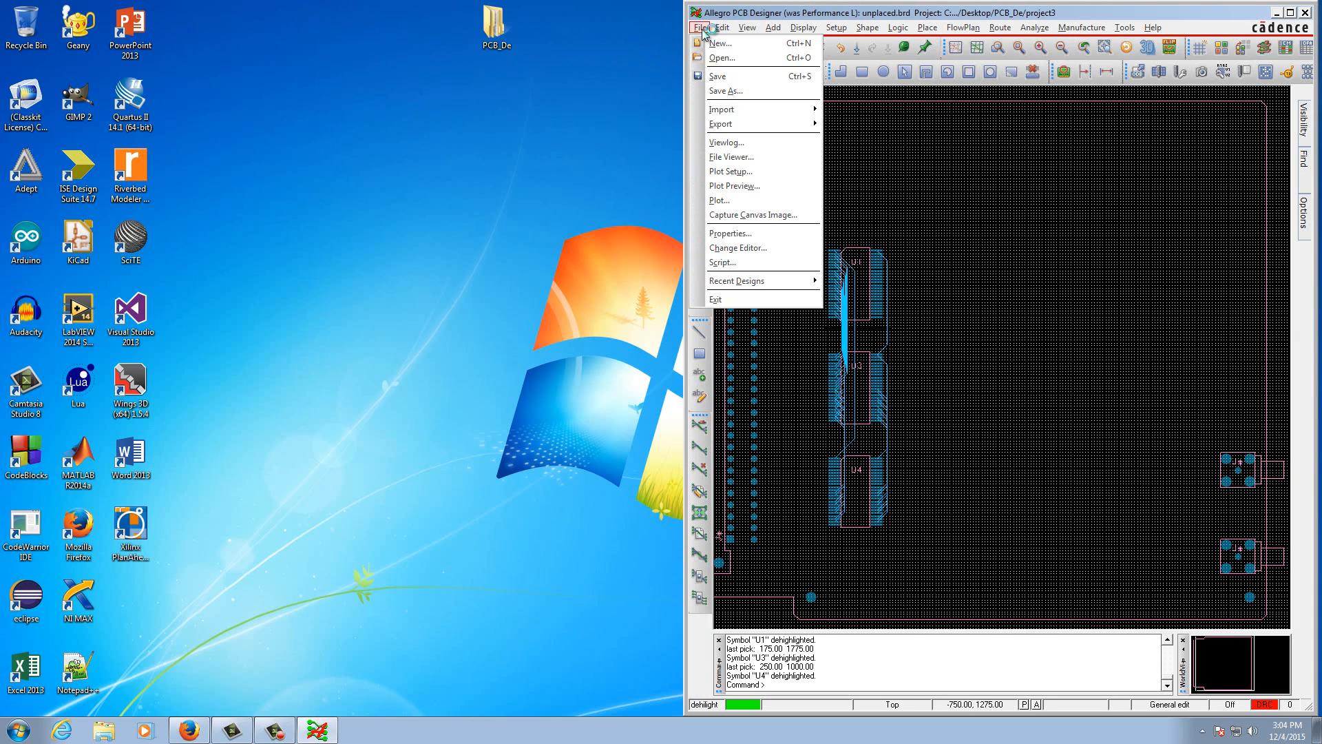
click(719, 298)
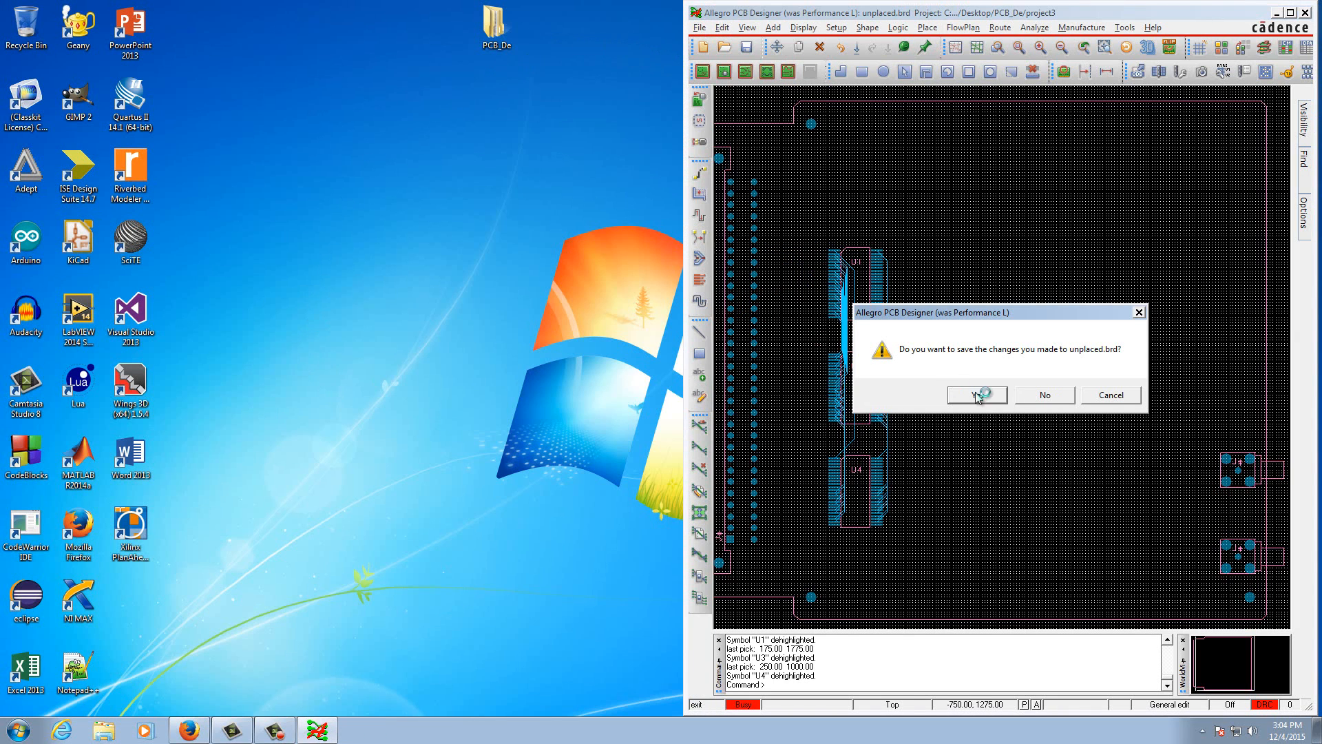
click(1045, 395)
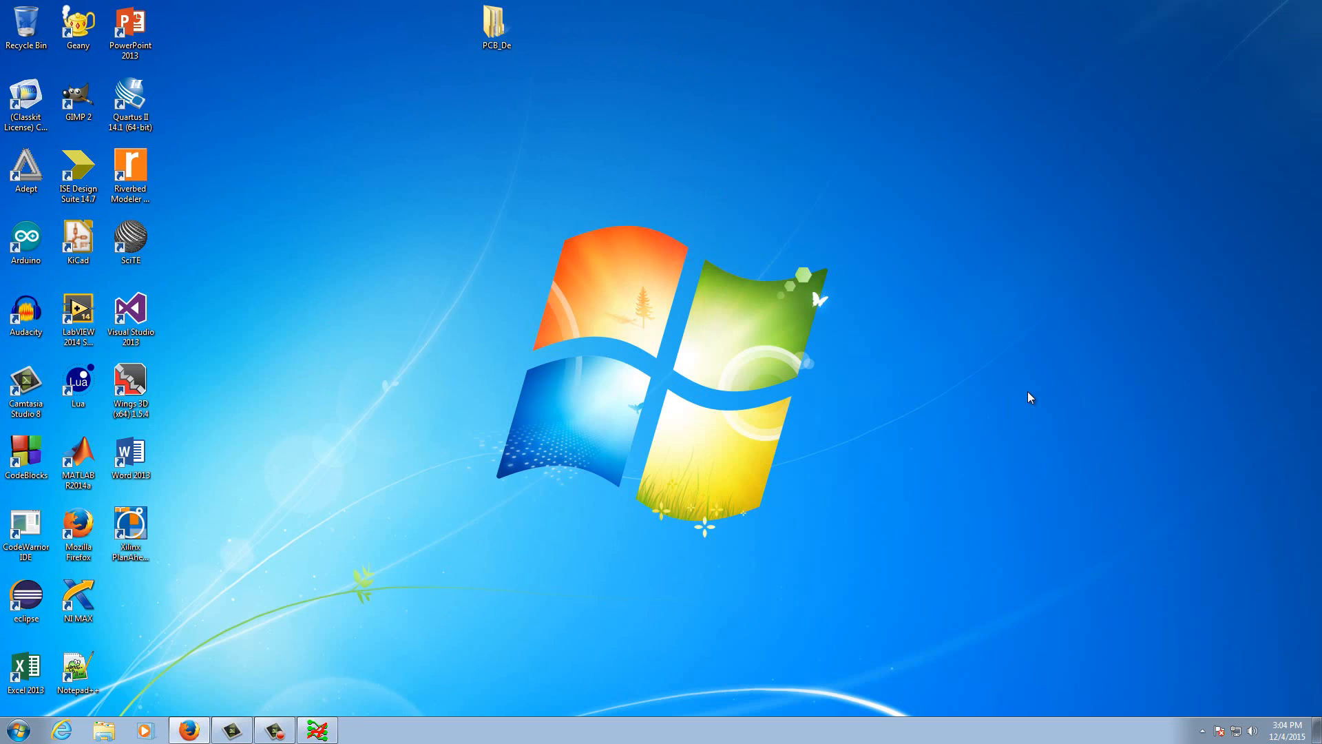